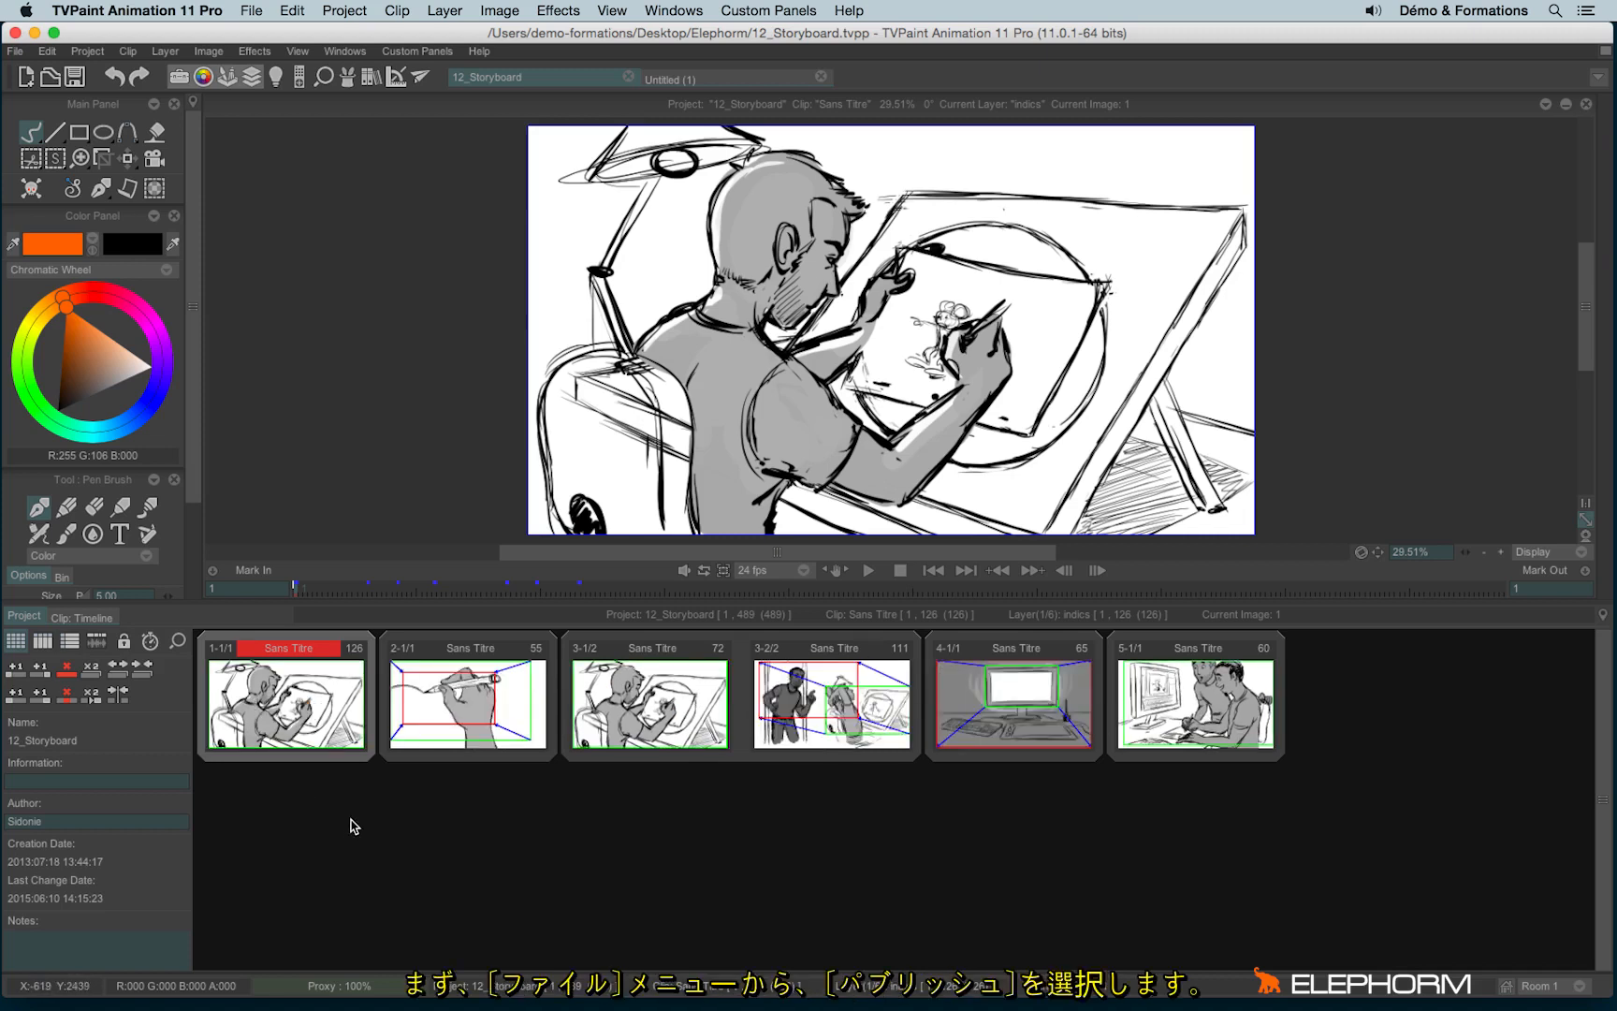
- Open the Publish settings for the storyboard, look over the HTML and EDL options, and return to the PDF options
left_click(16, 51)
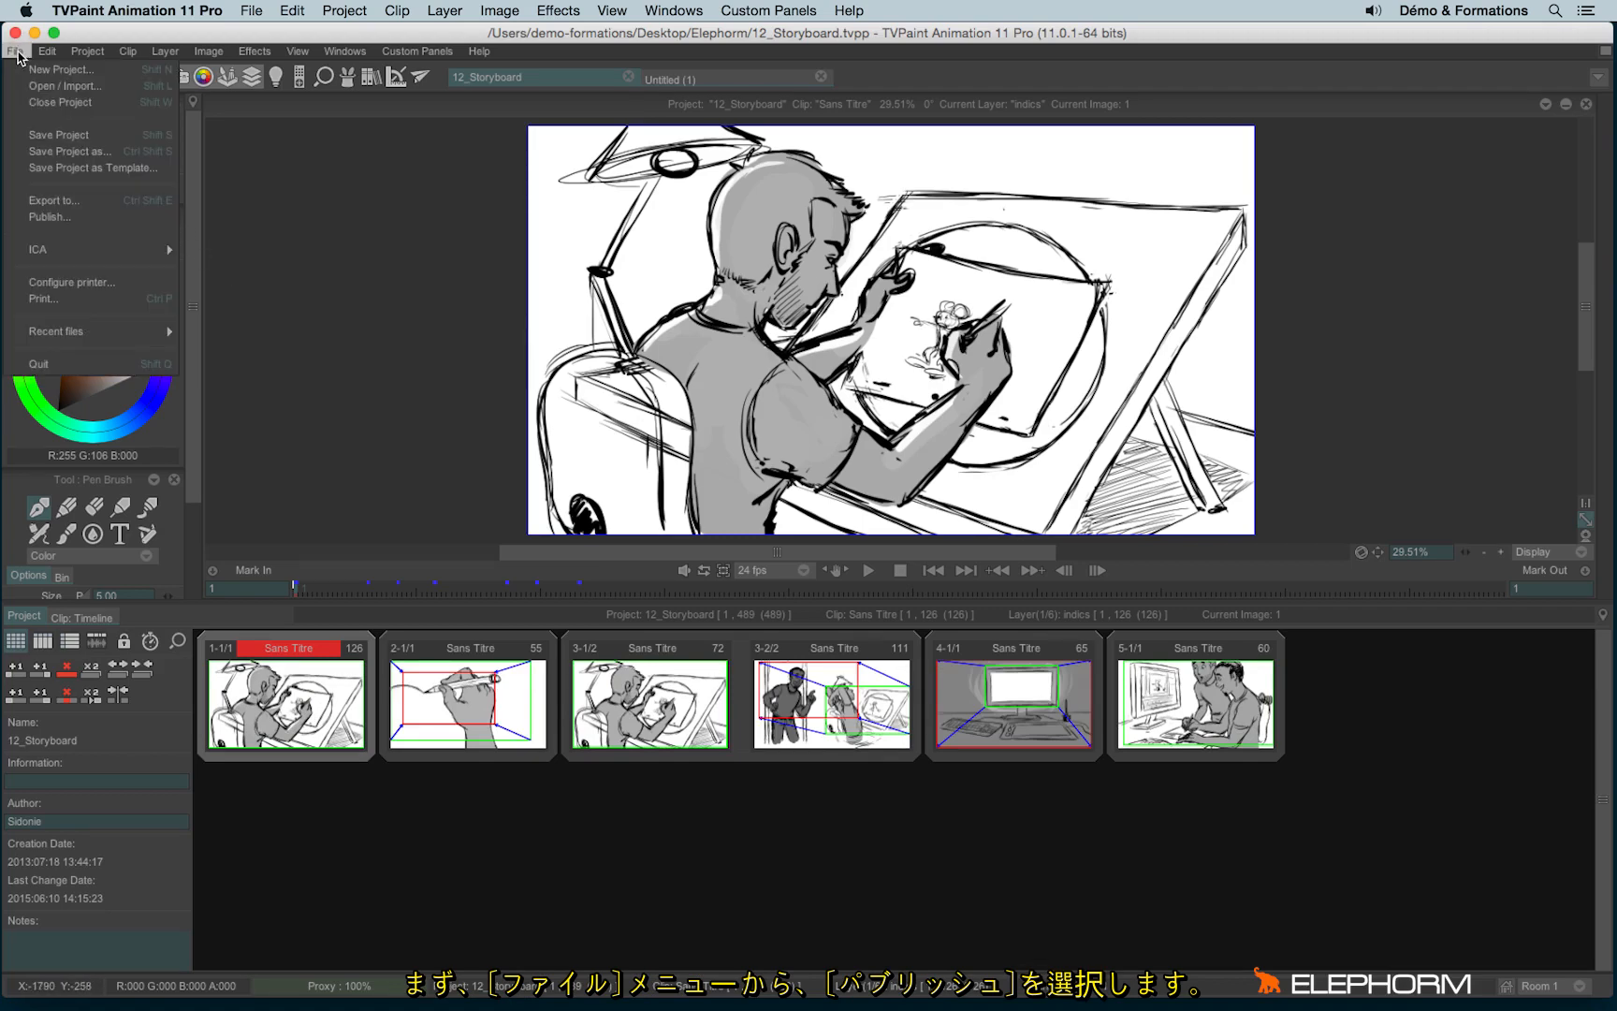
left_click(69, 219)
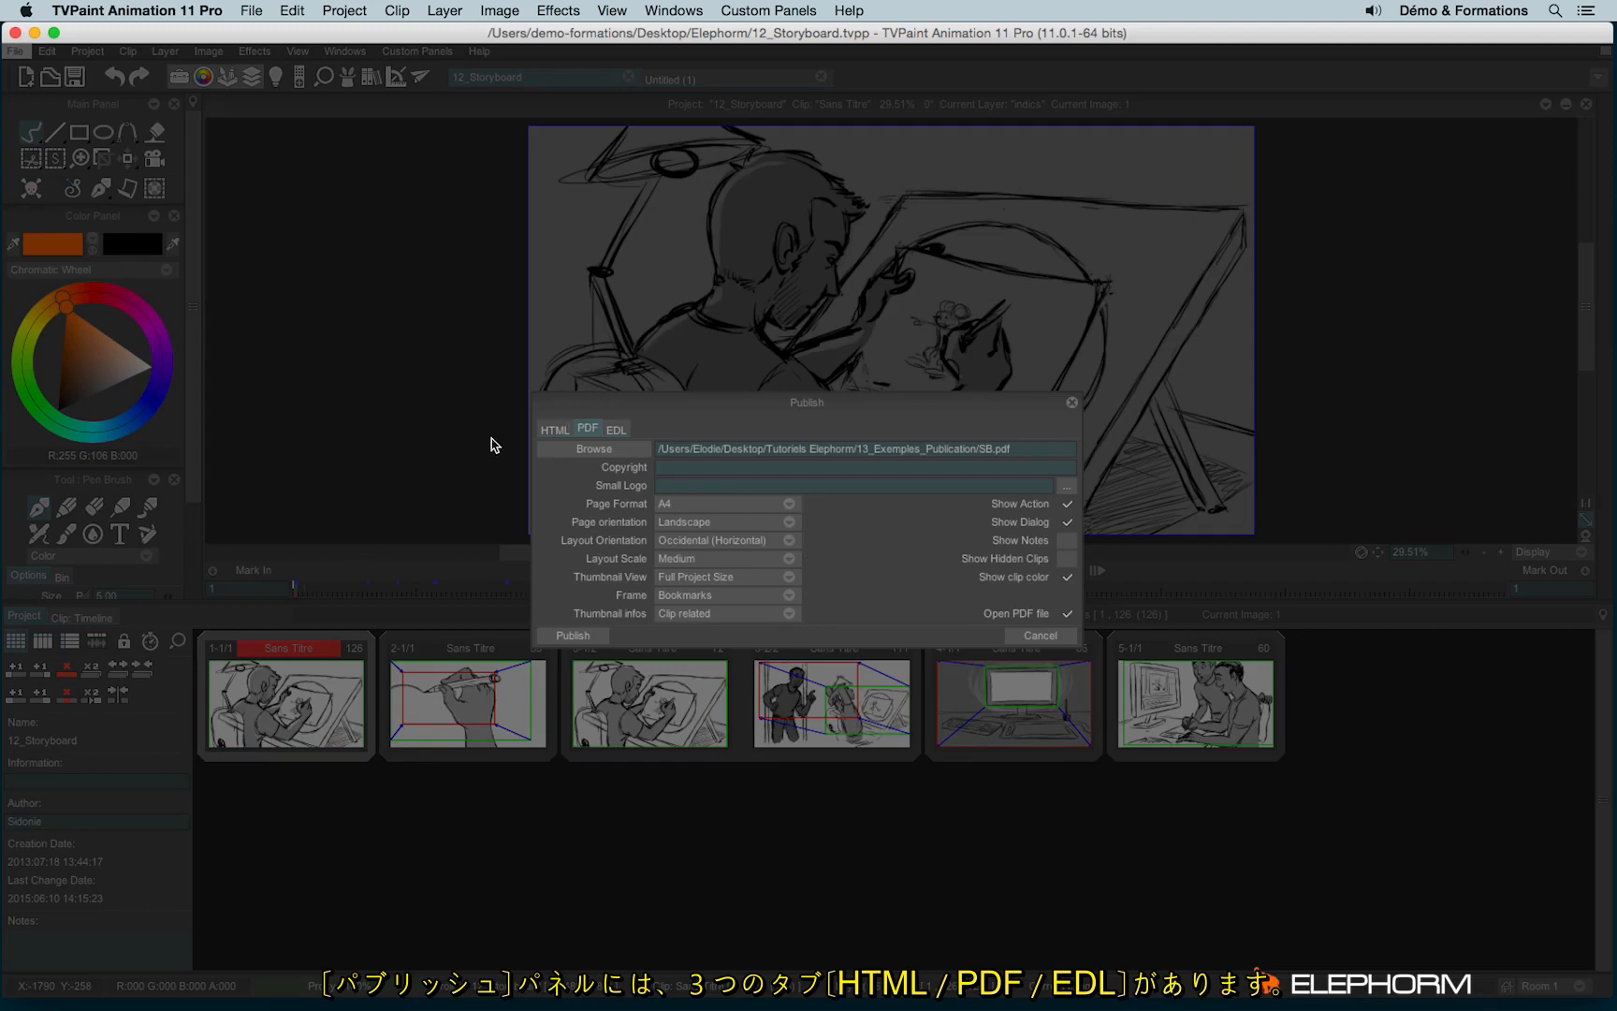
left_click(552, 431)
left_click(585, 427)
left_click(616, 429)
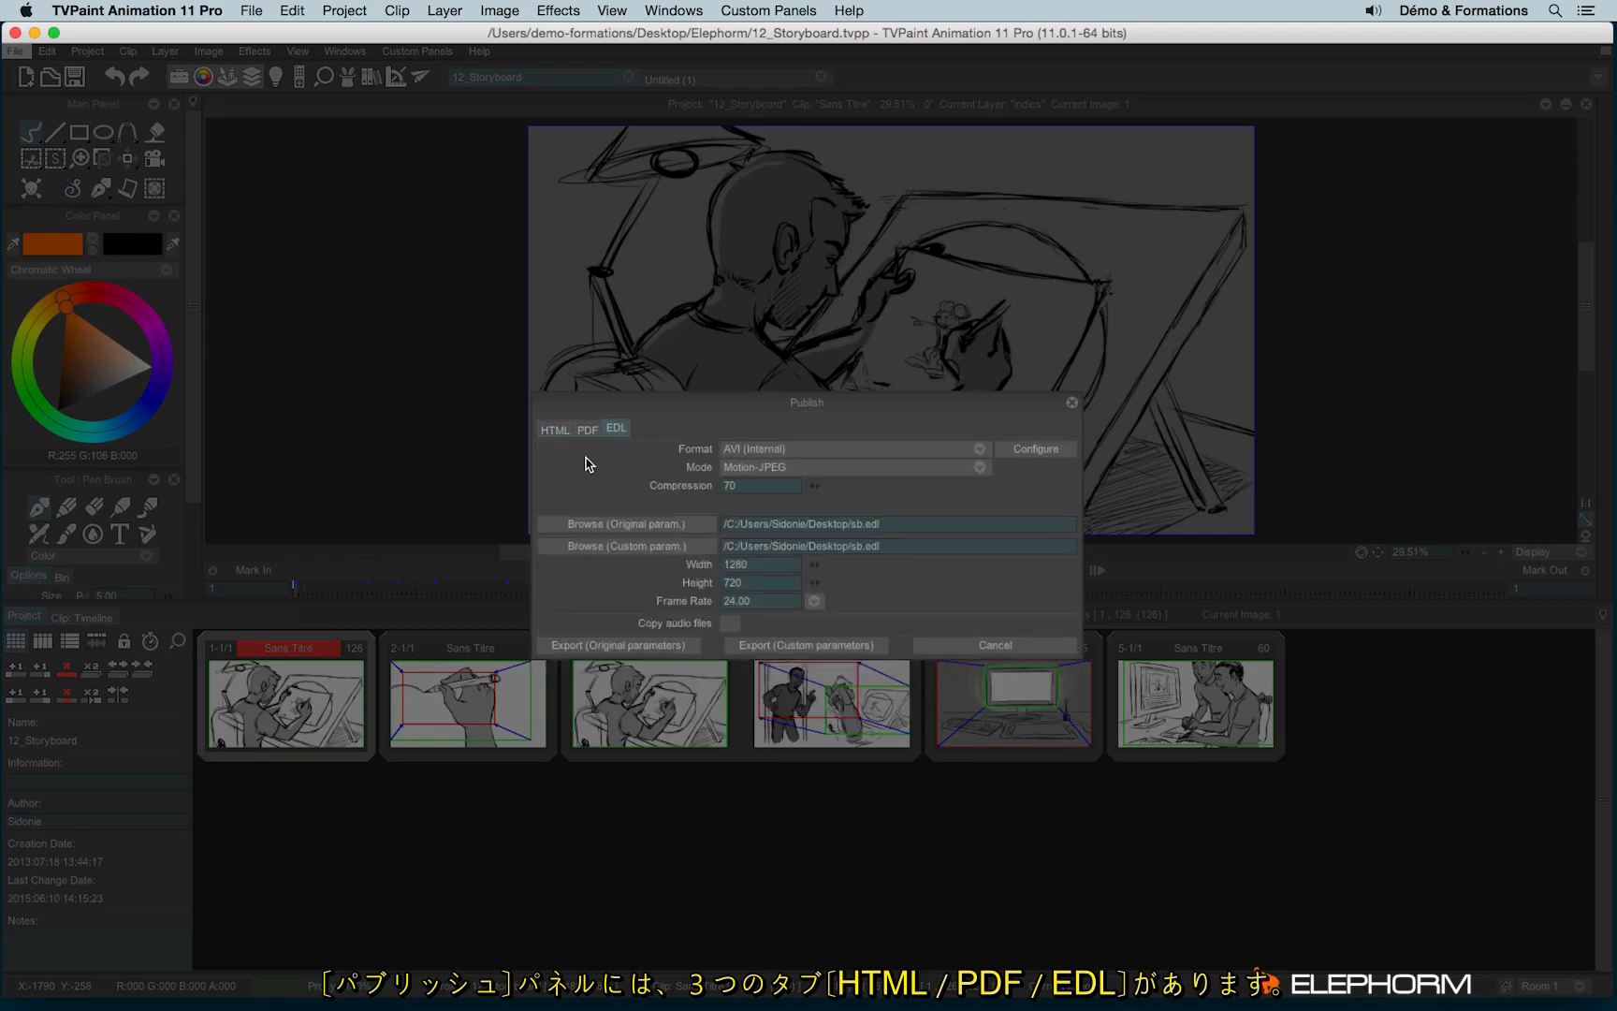
left_click(588, 429)
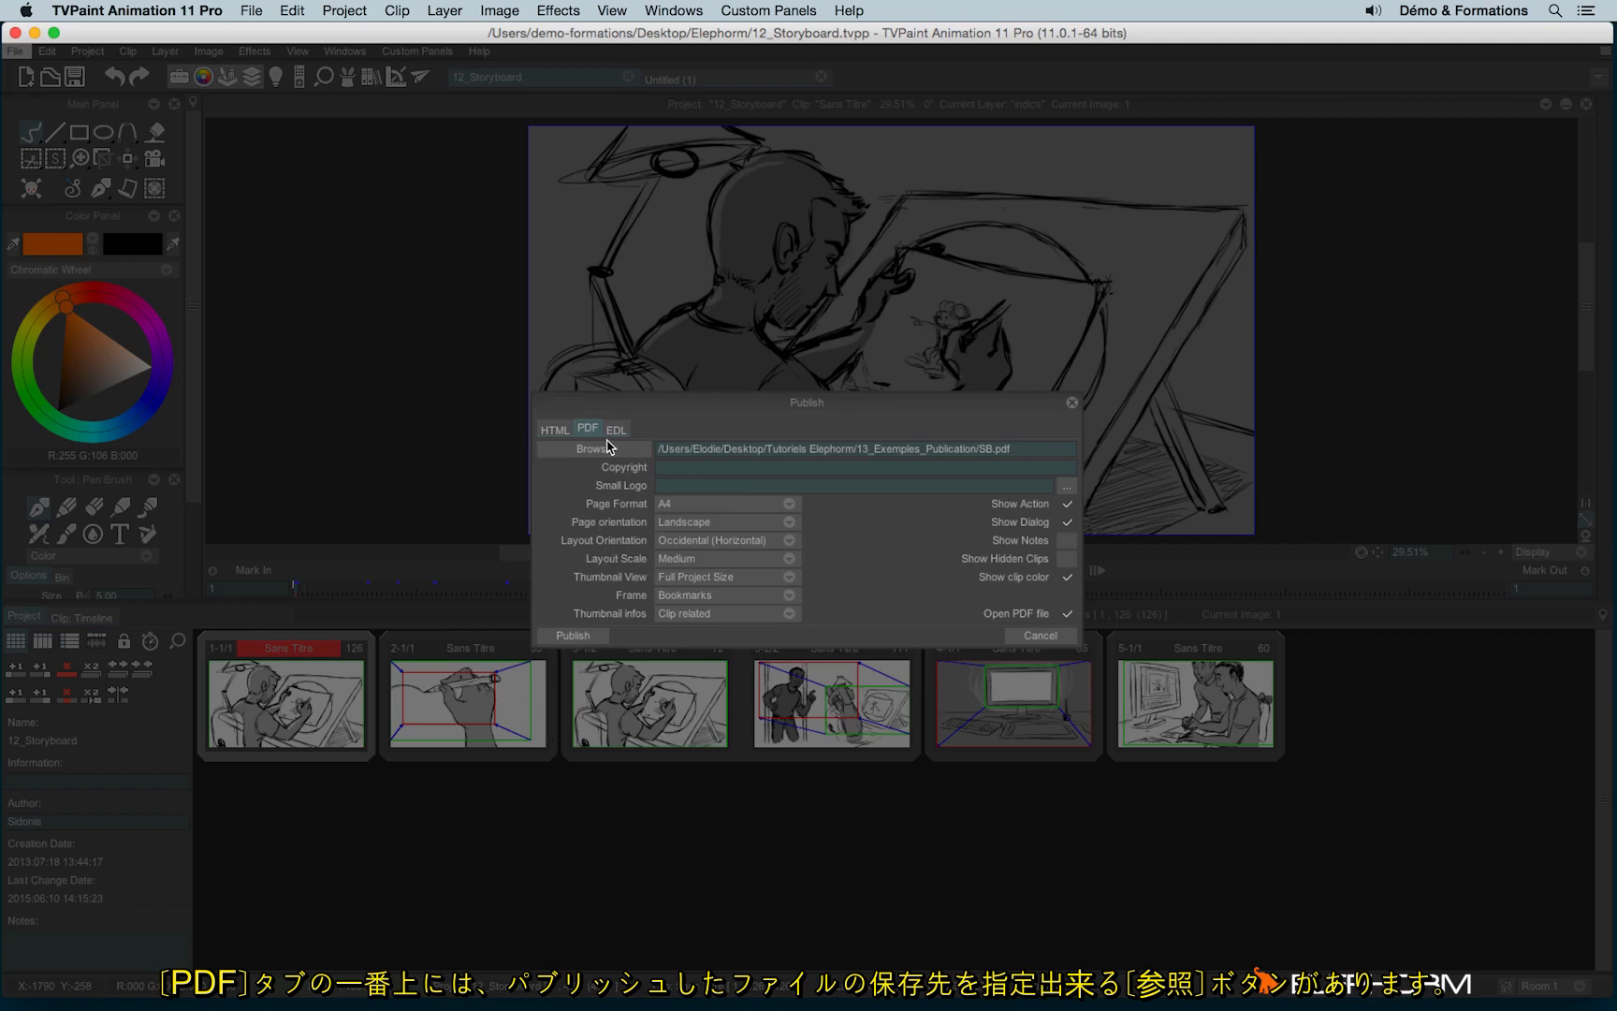
- Look at the file choosers for the PDF save location and the small logo, leaving both without choosing a file
left_click(575, 451)
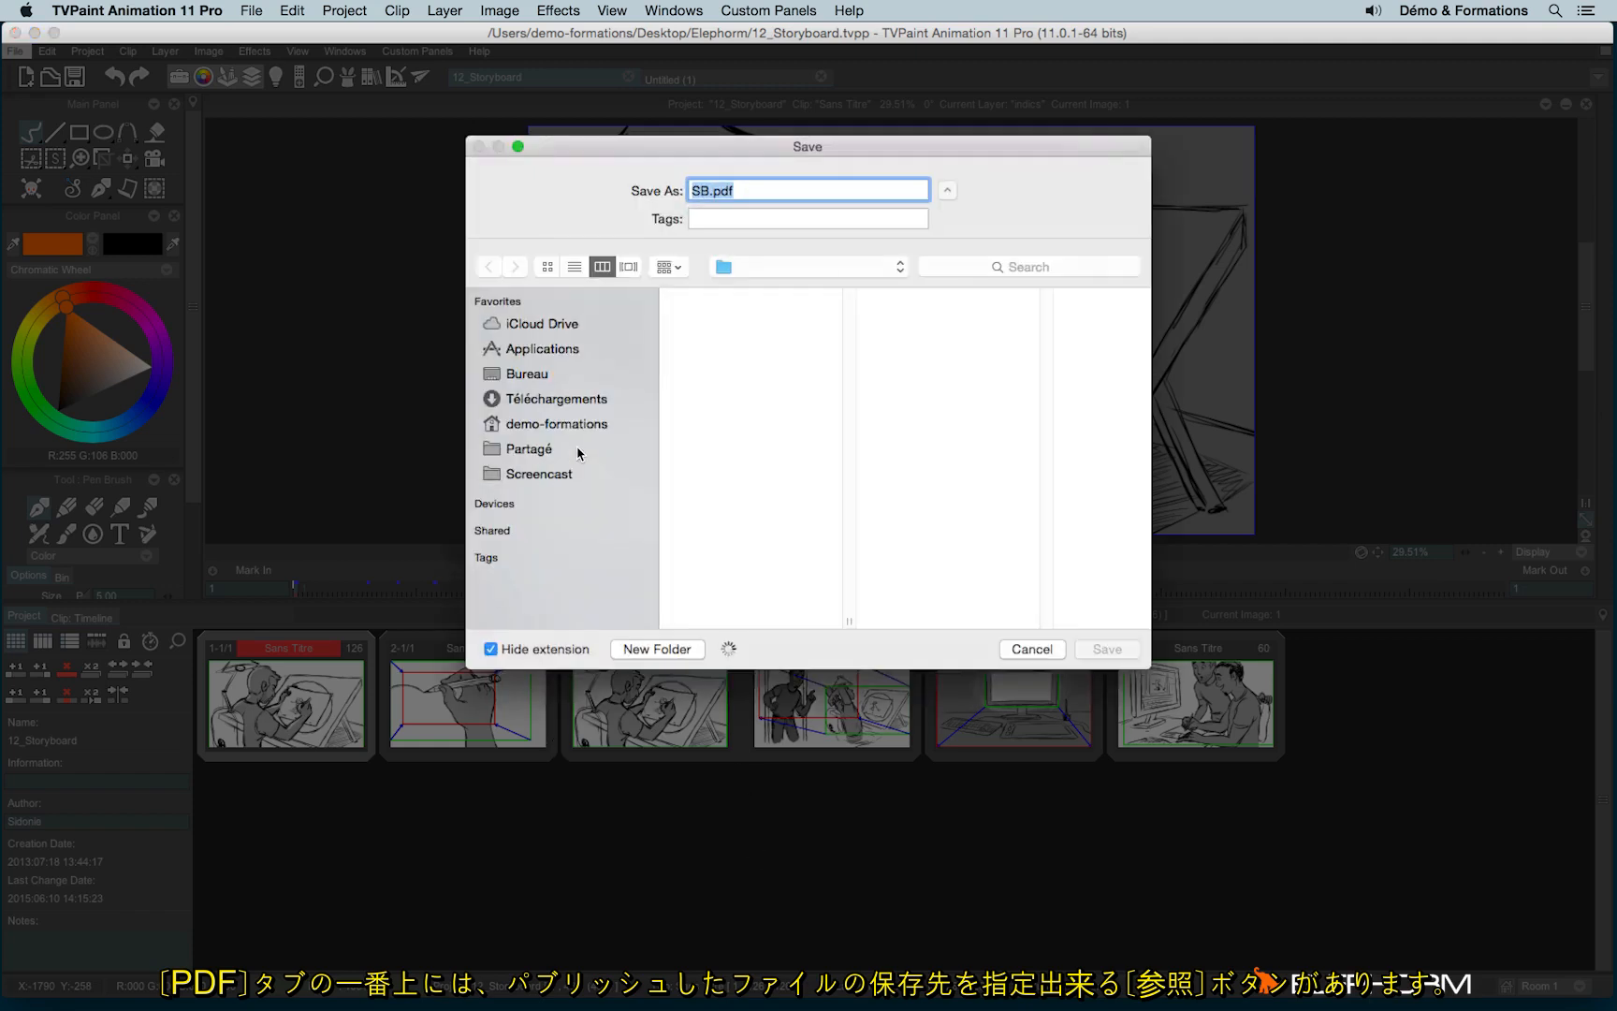
left_click(1037, 649)
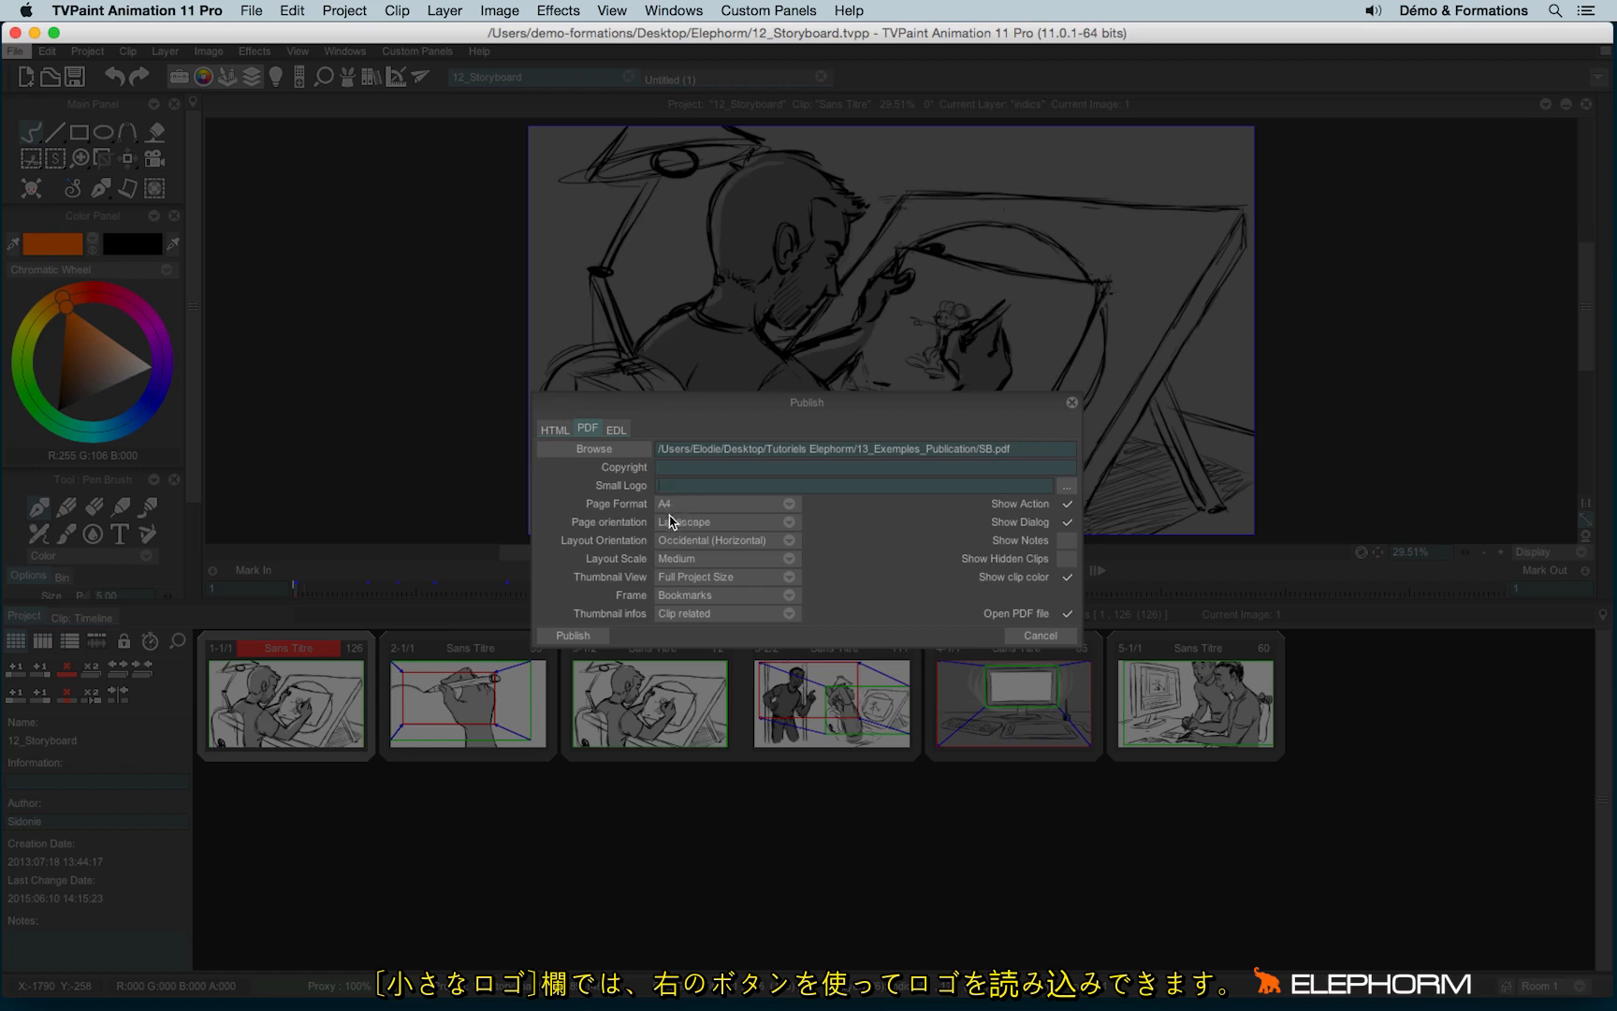
left_click(1067, 489)
left_click(1028, 549)
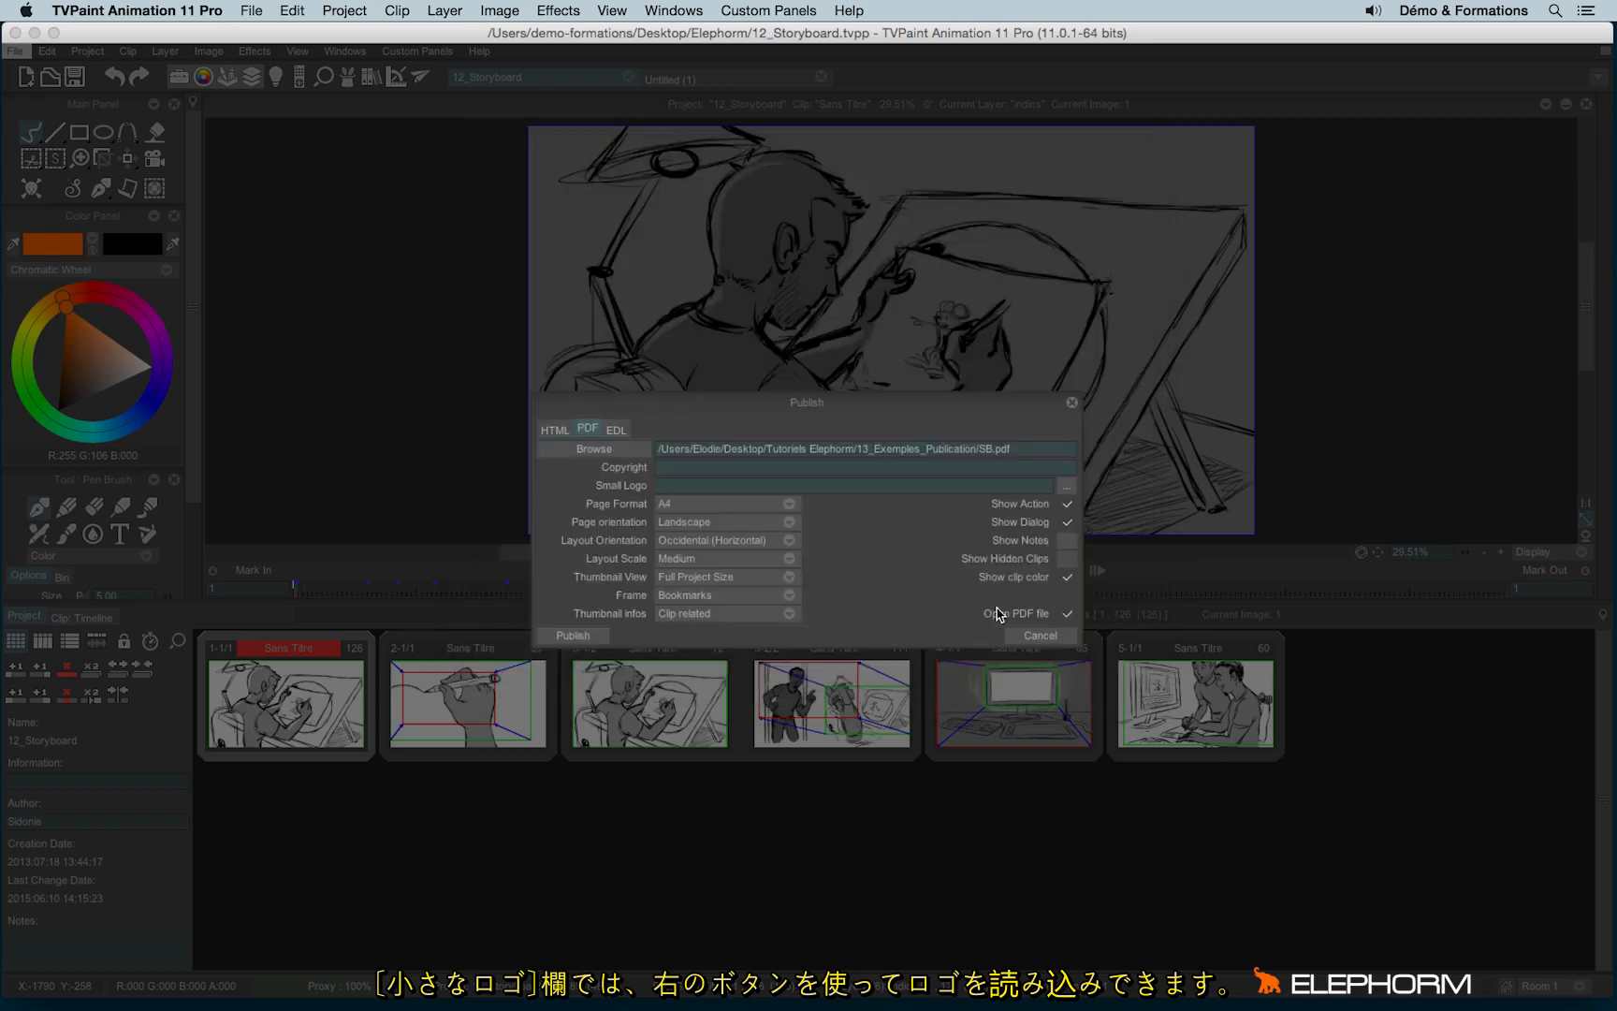
- Examine the available choices for page format, page orientation, layout orientation, layout scale and thumbnail view without changing them
left_click(675, 510)
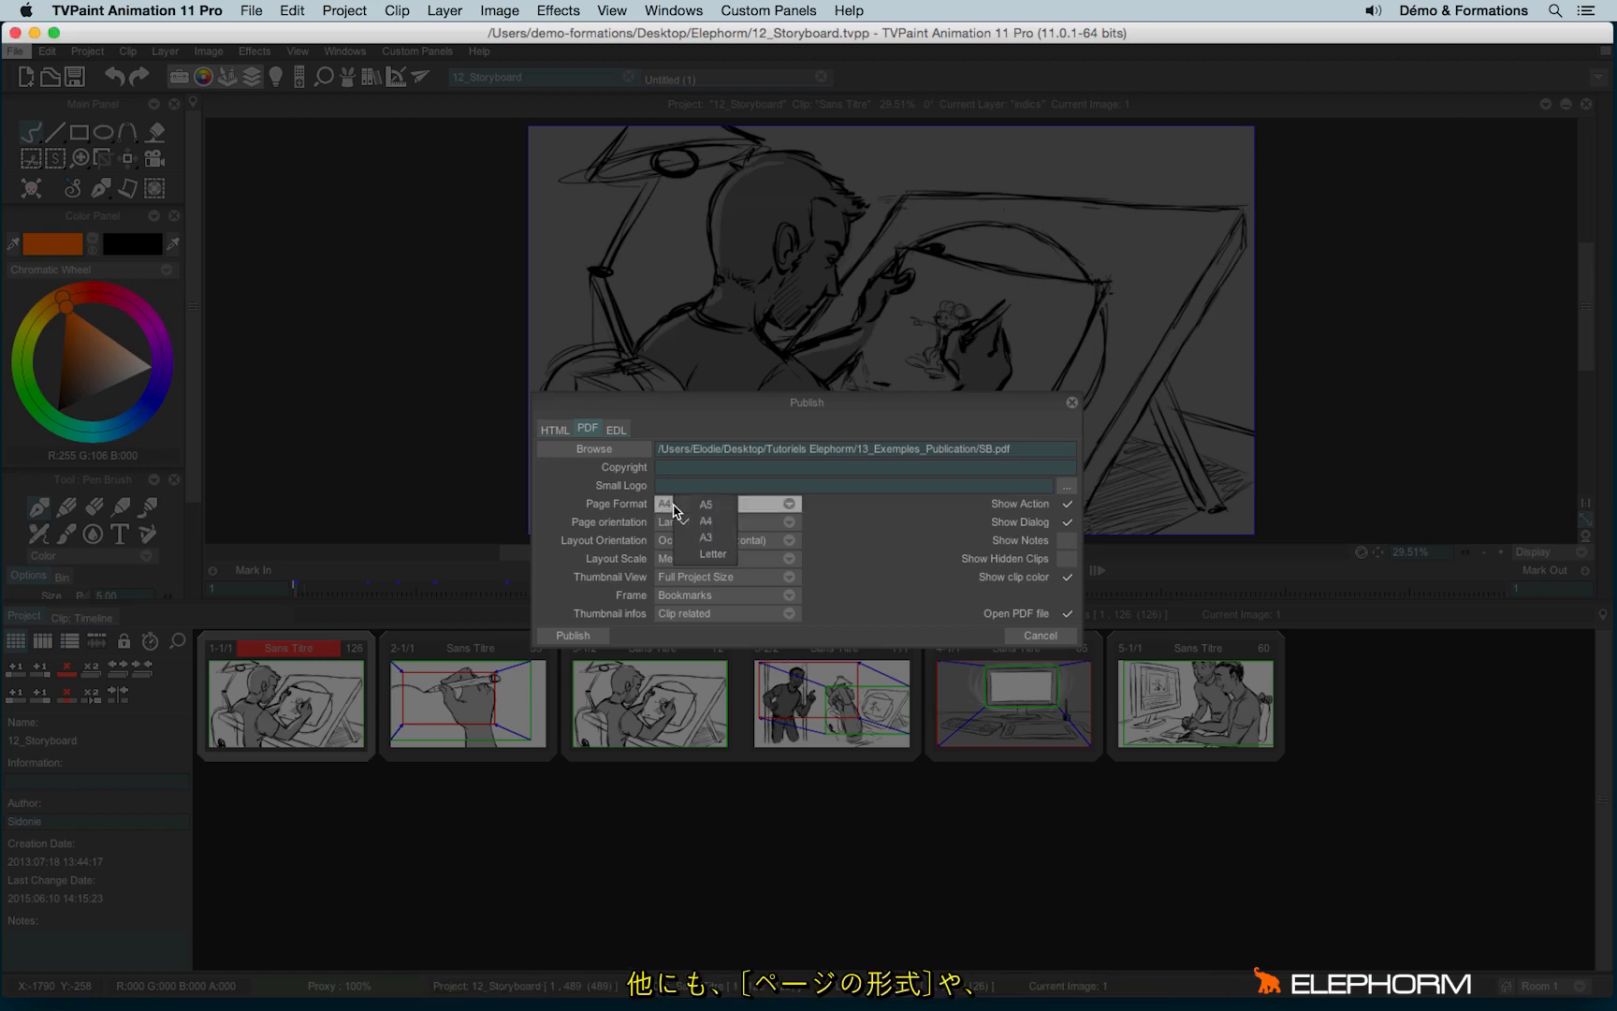
left_click(625, 512)
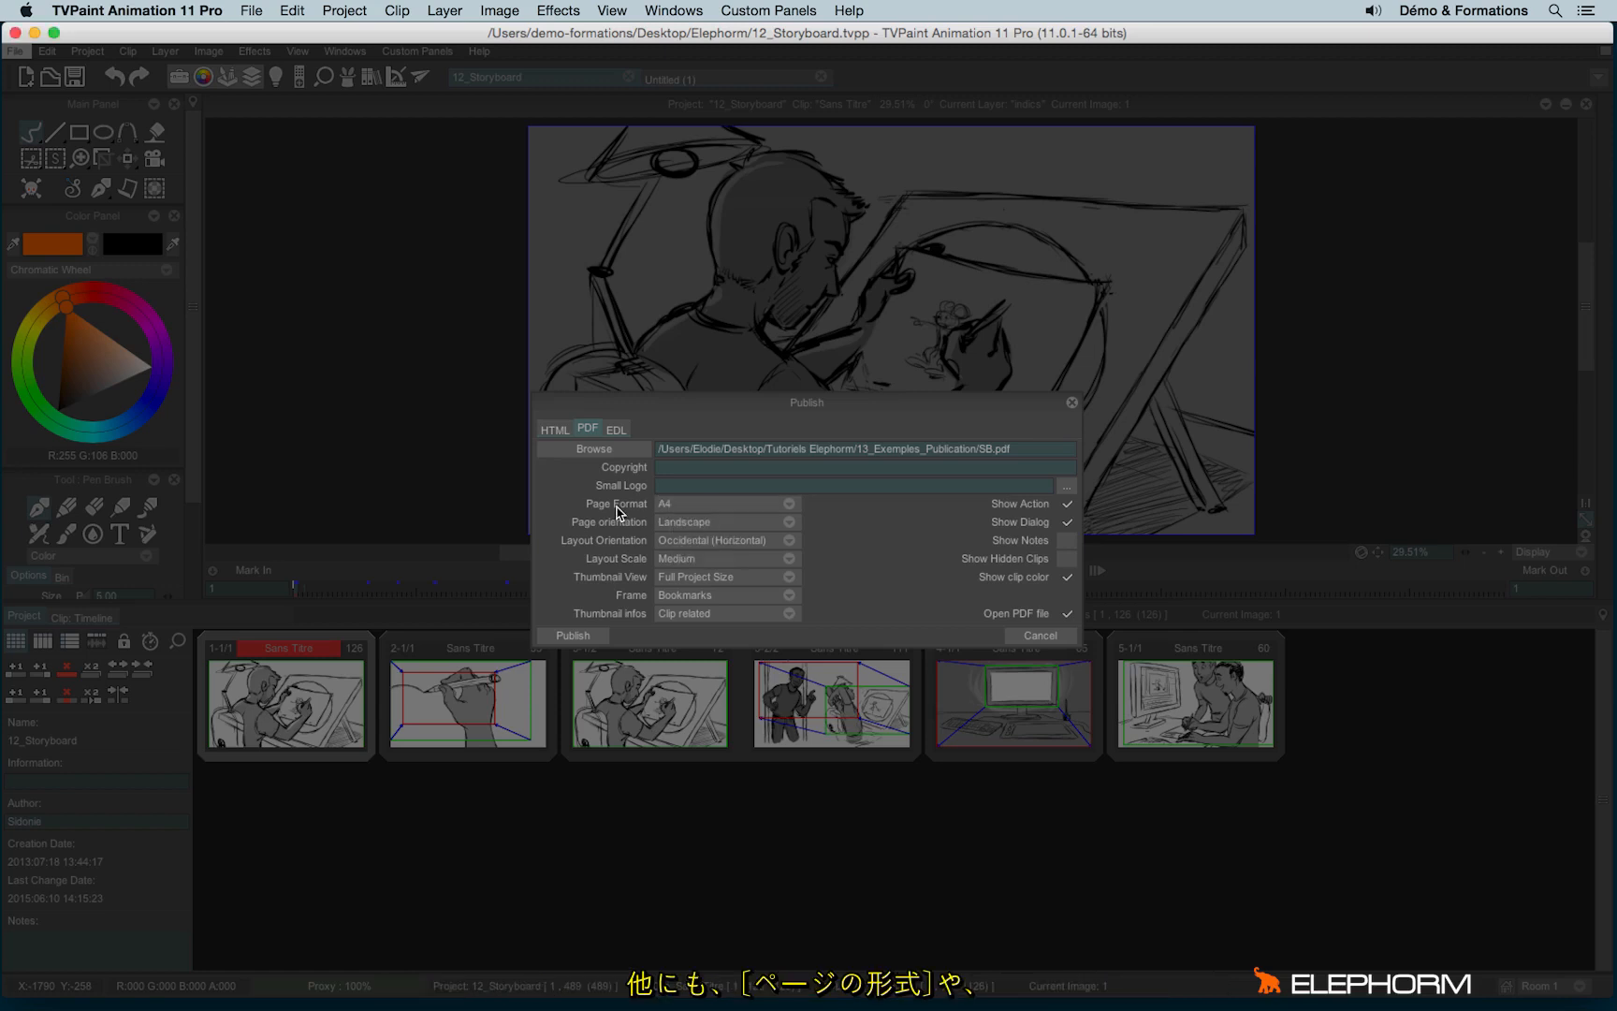
left_click(690, 524)
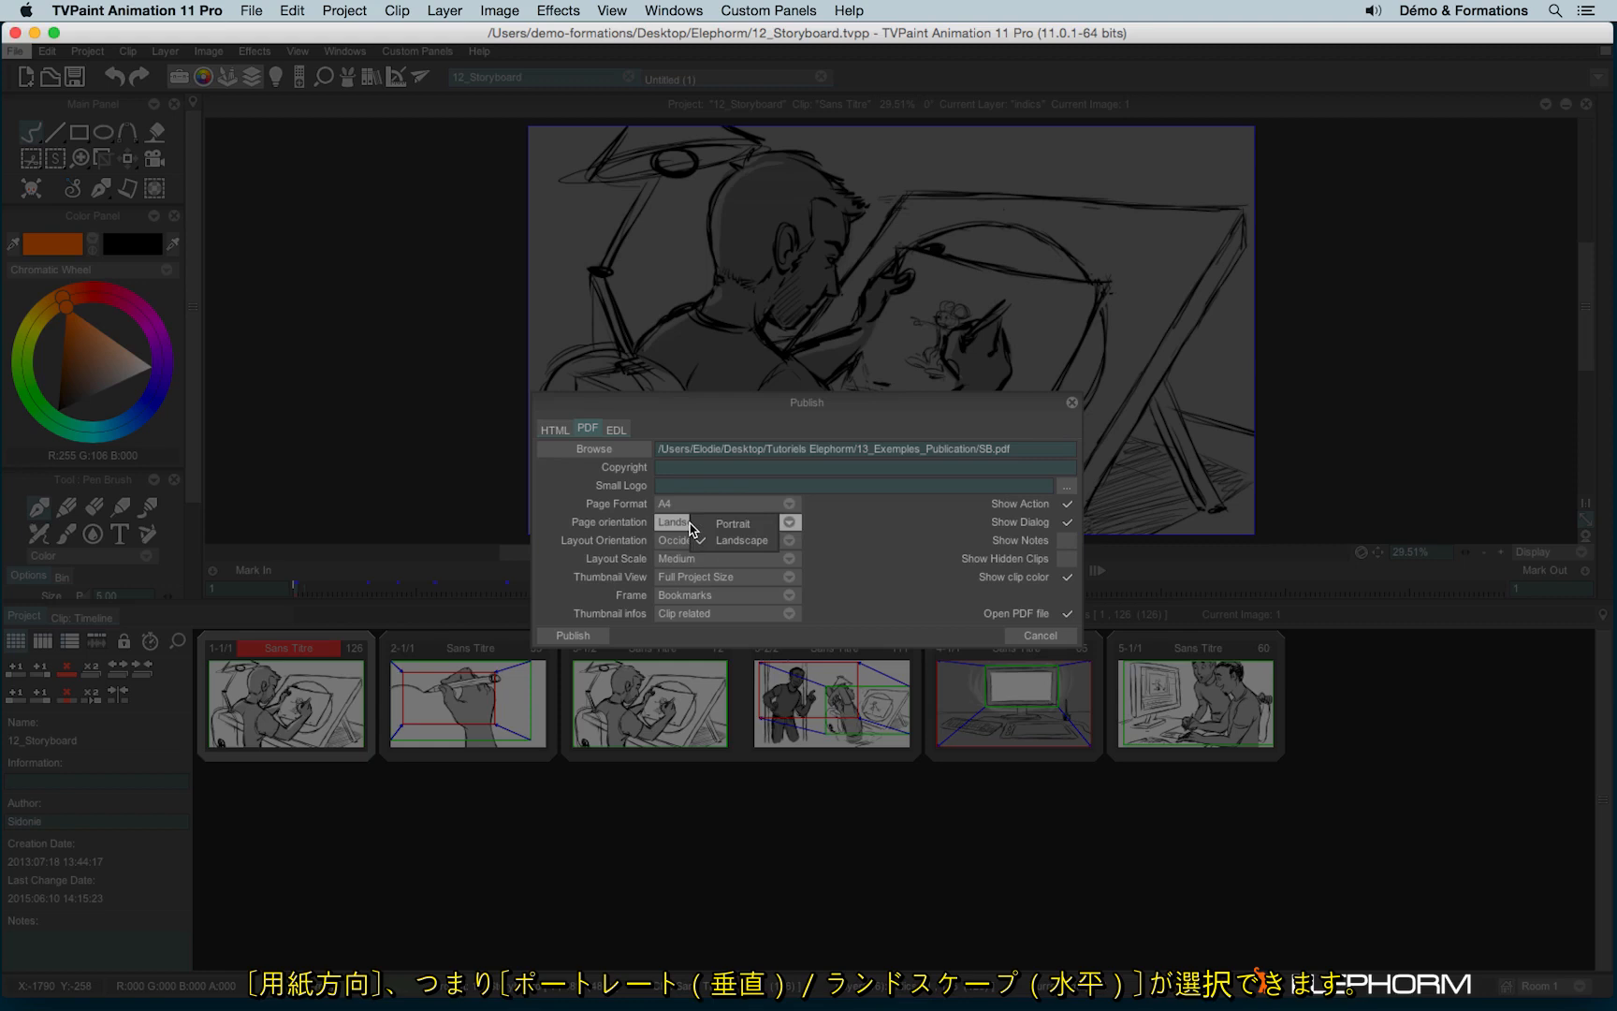
left_click(579, 541)
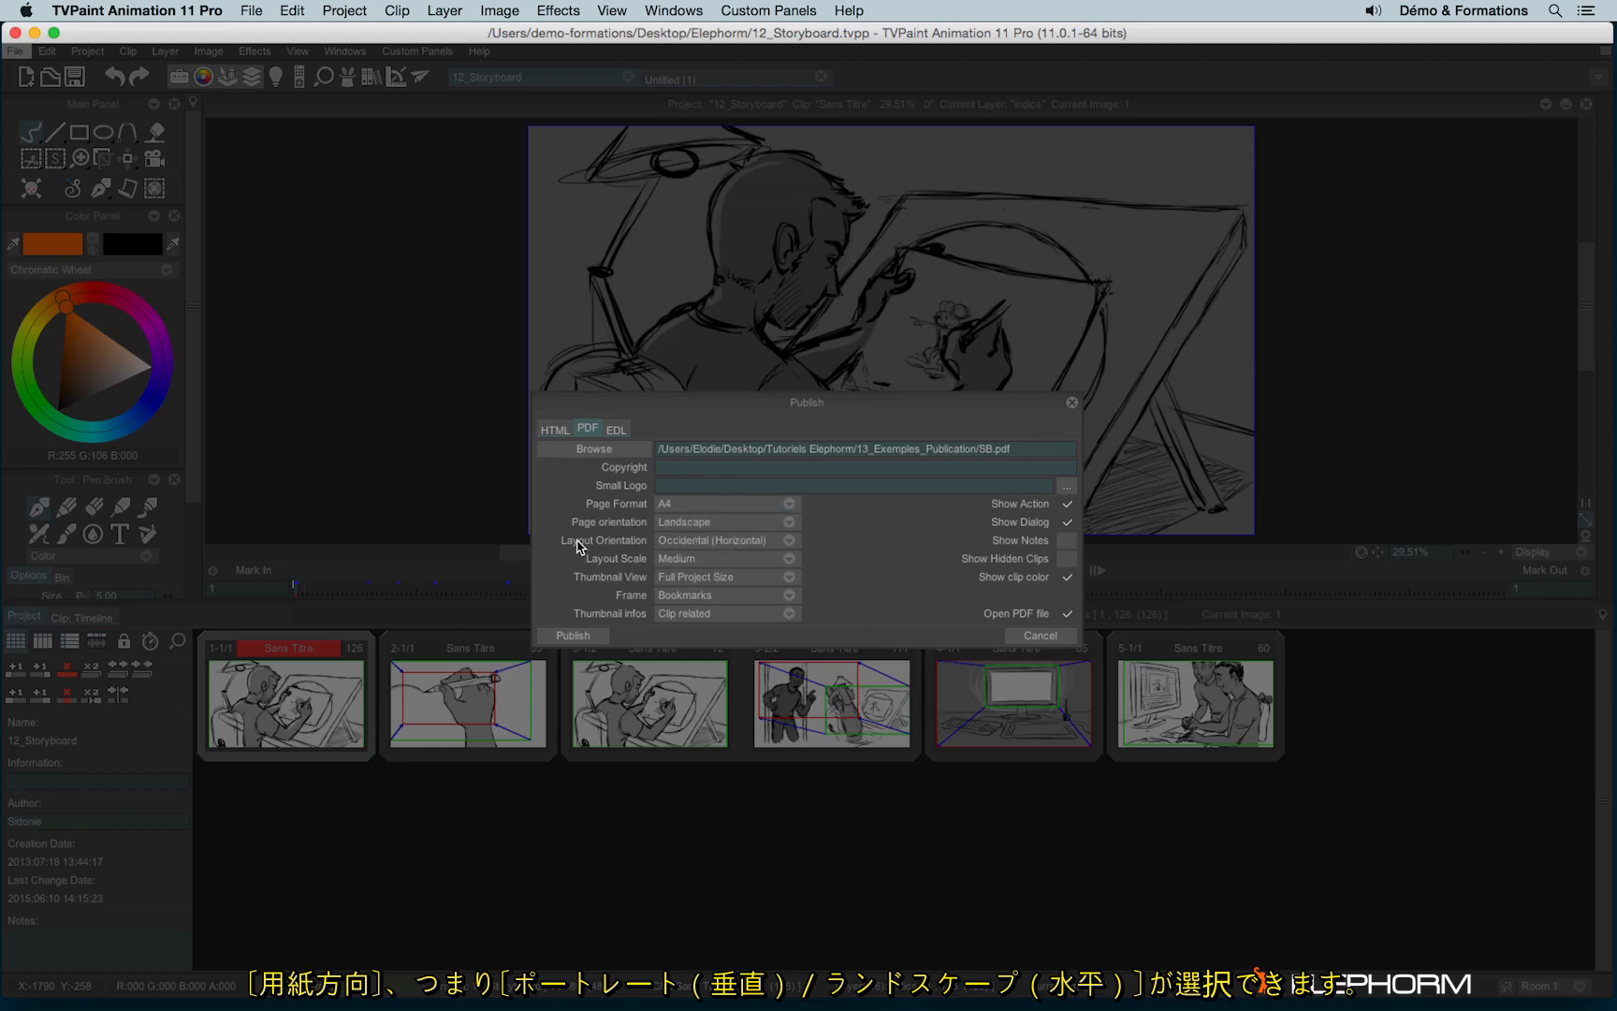
left_click(705, 543)
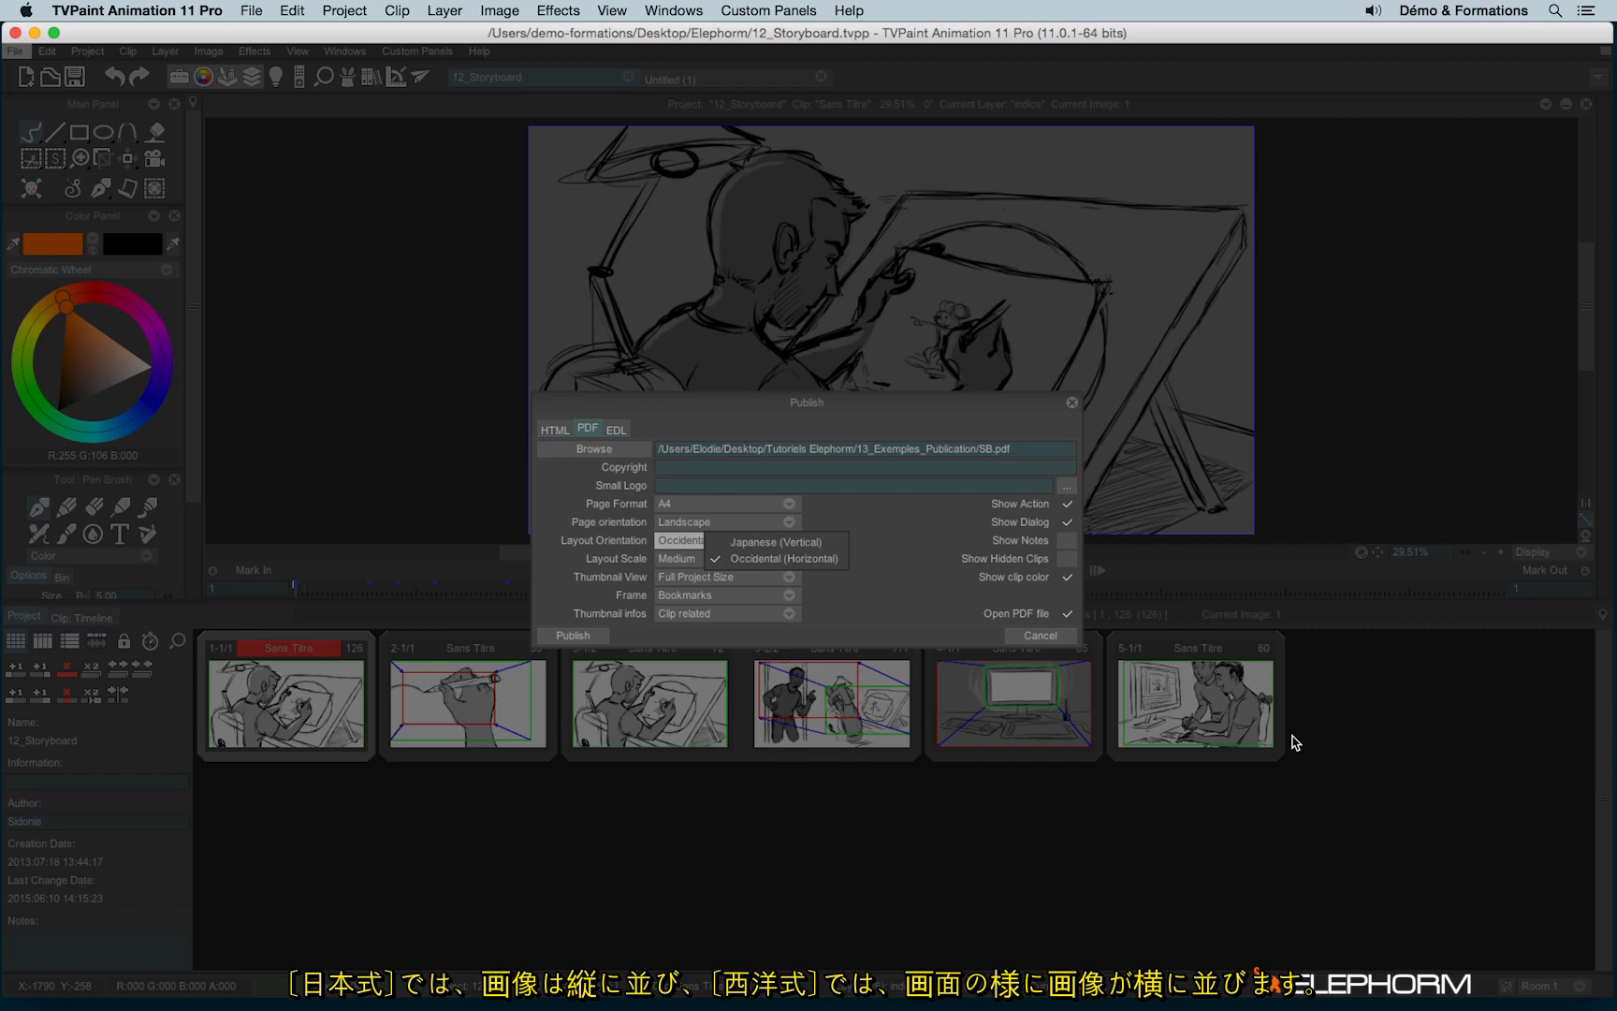
left_click(620, 571)
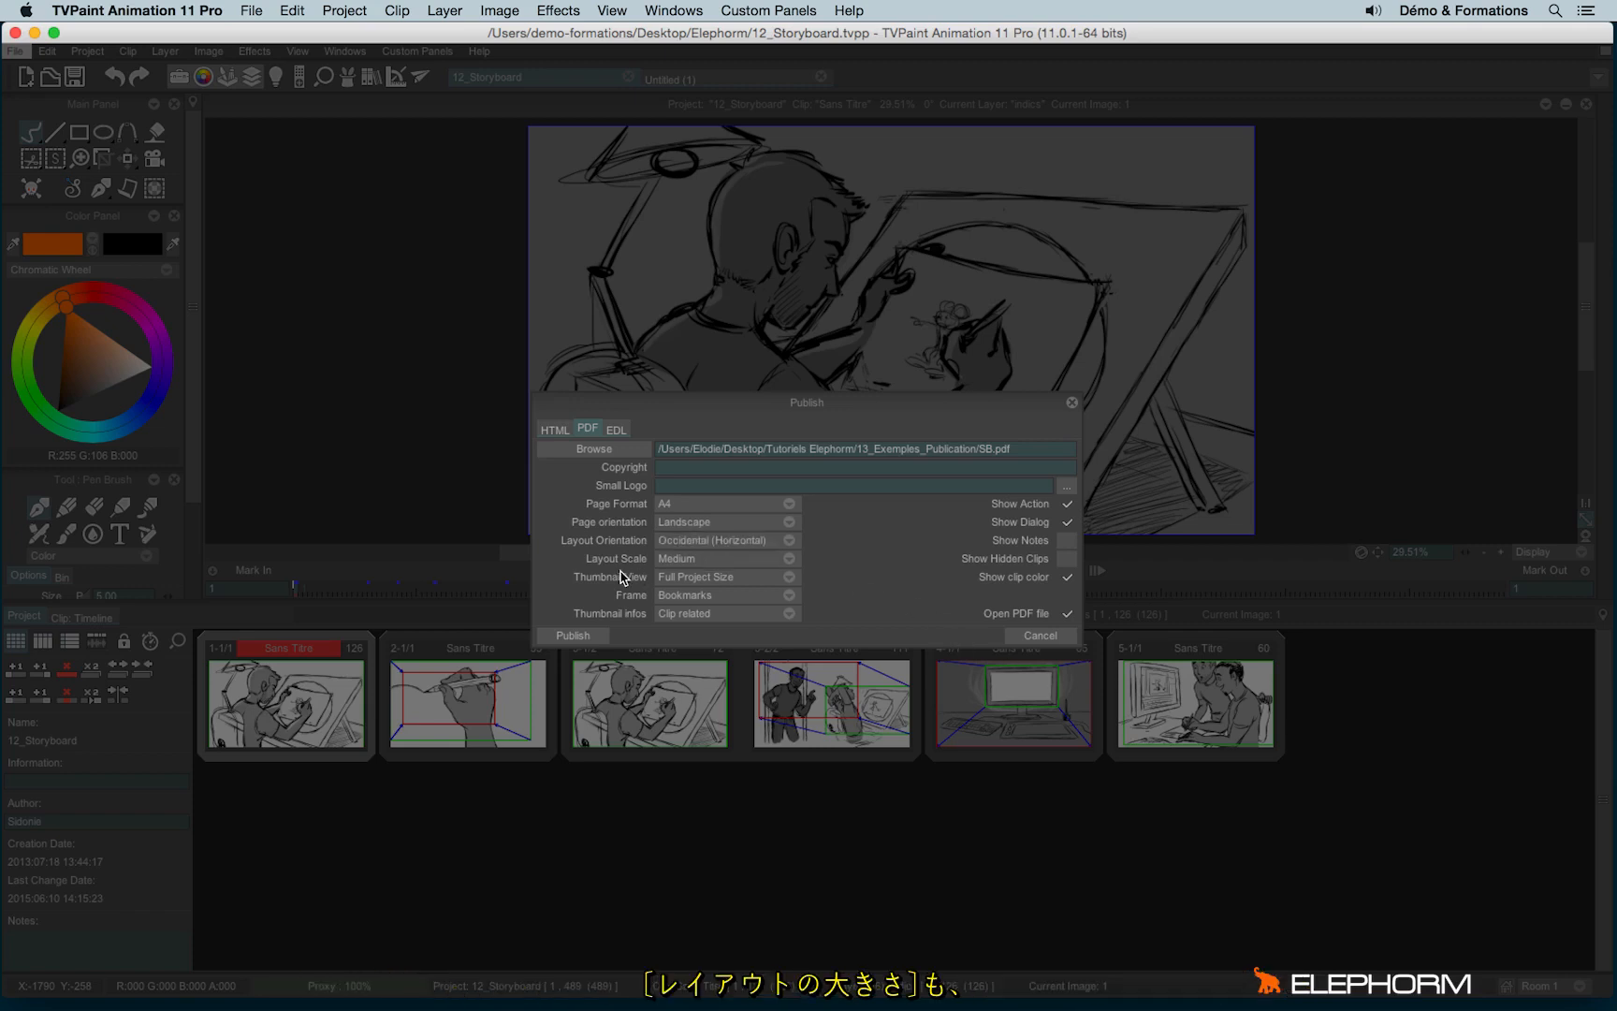
left_click(690, 561)
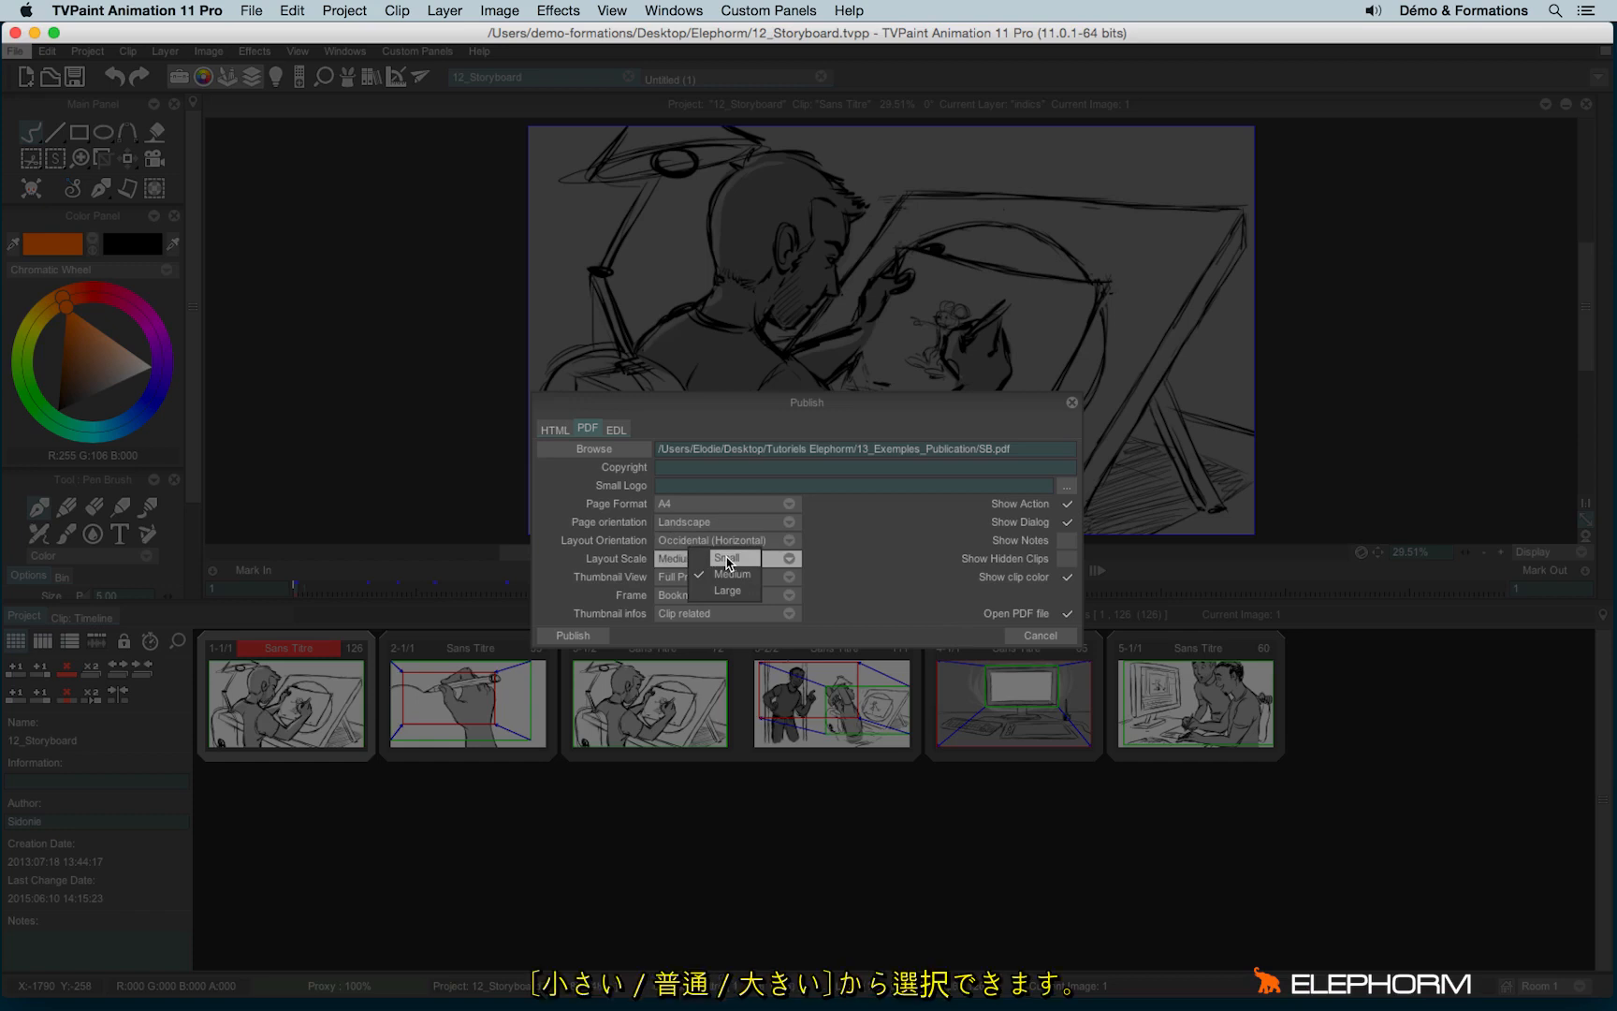
left_click(531, 556)
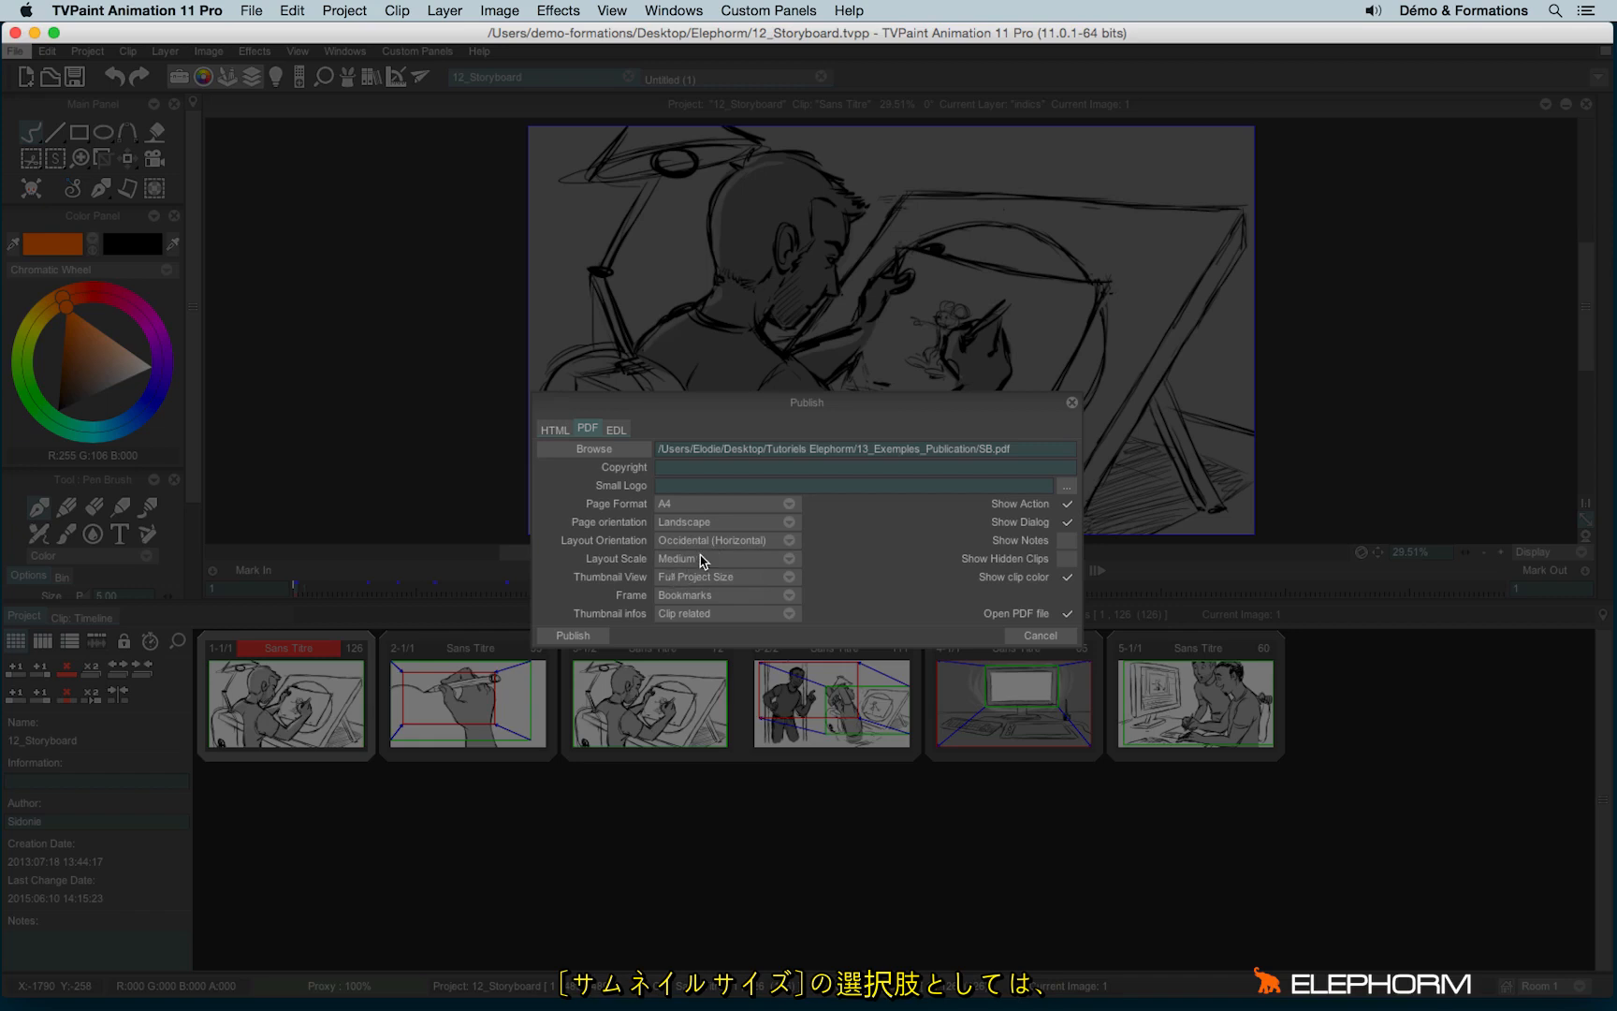
left_click(695, 581)
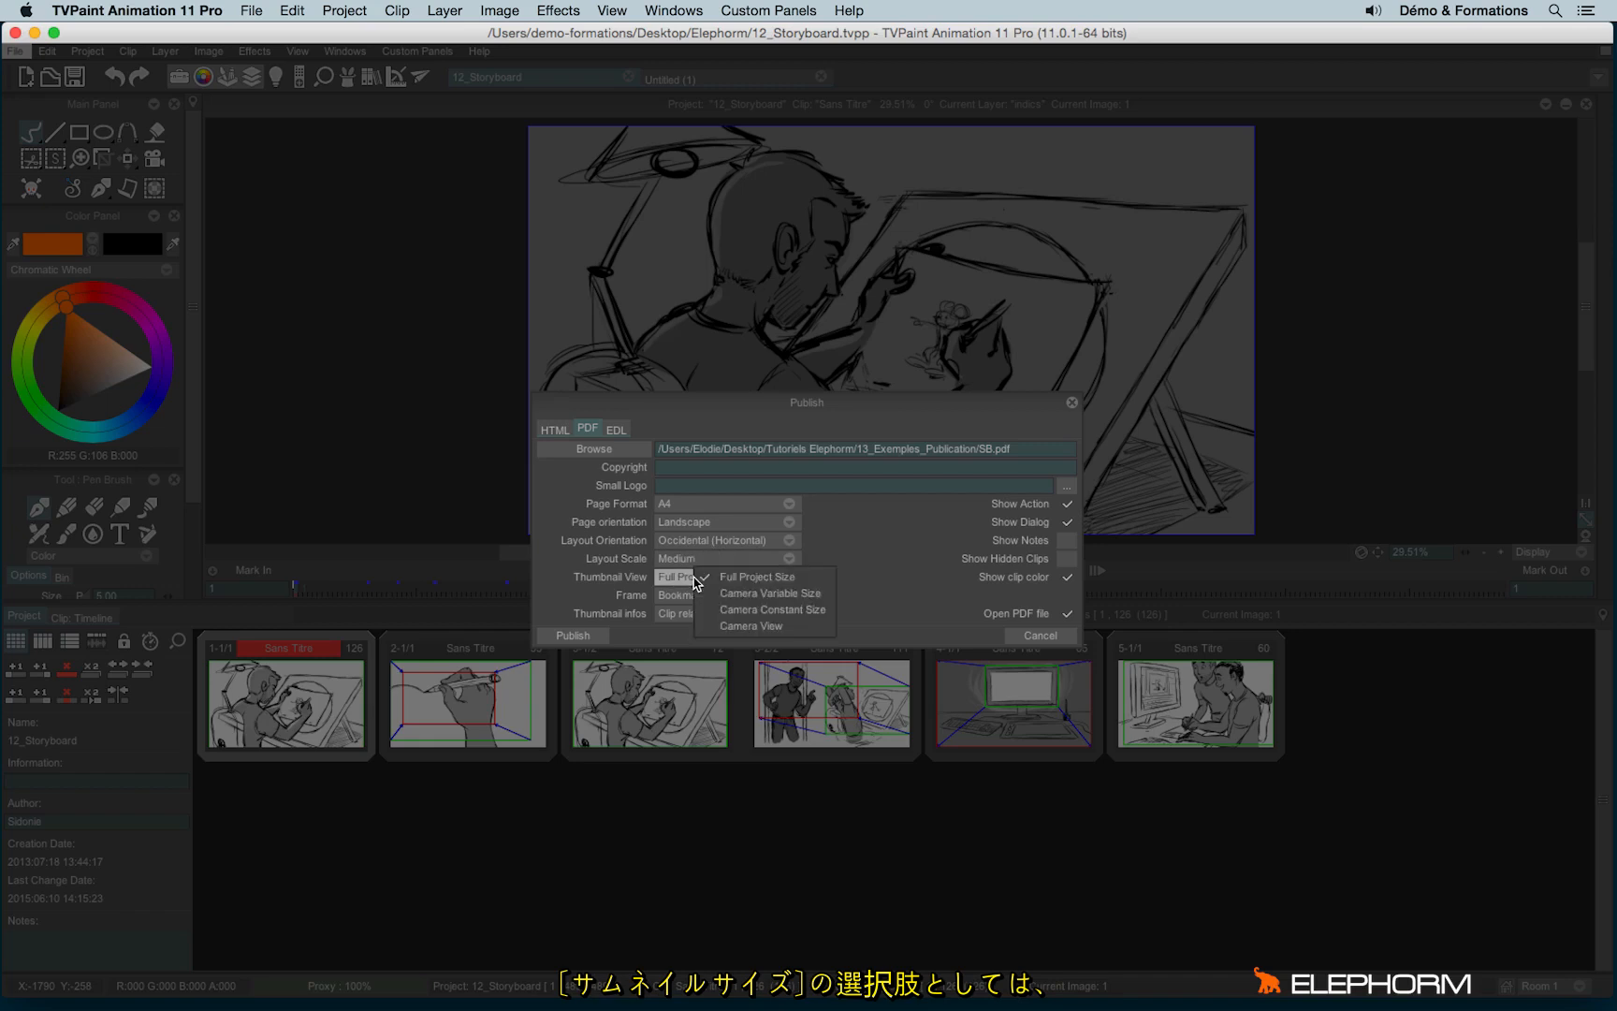
left_click(808, 582)
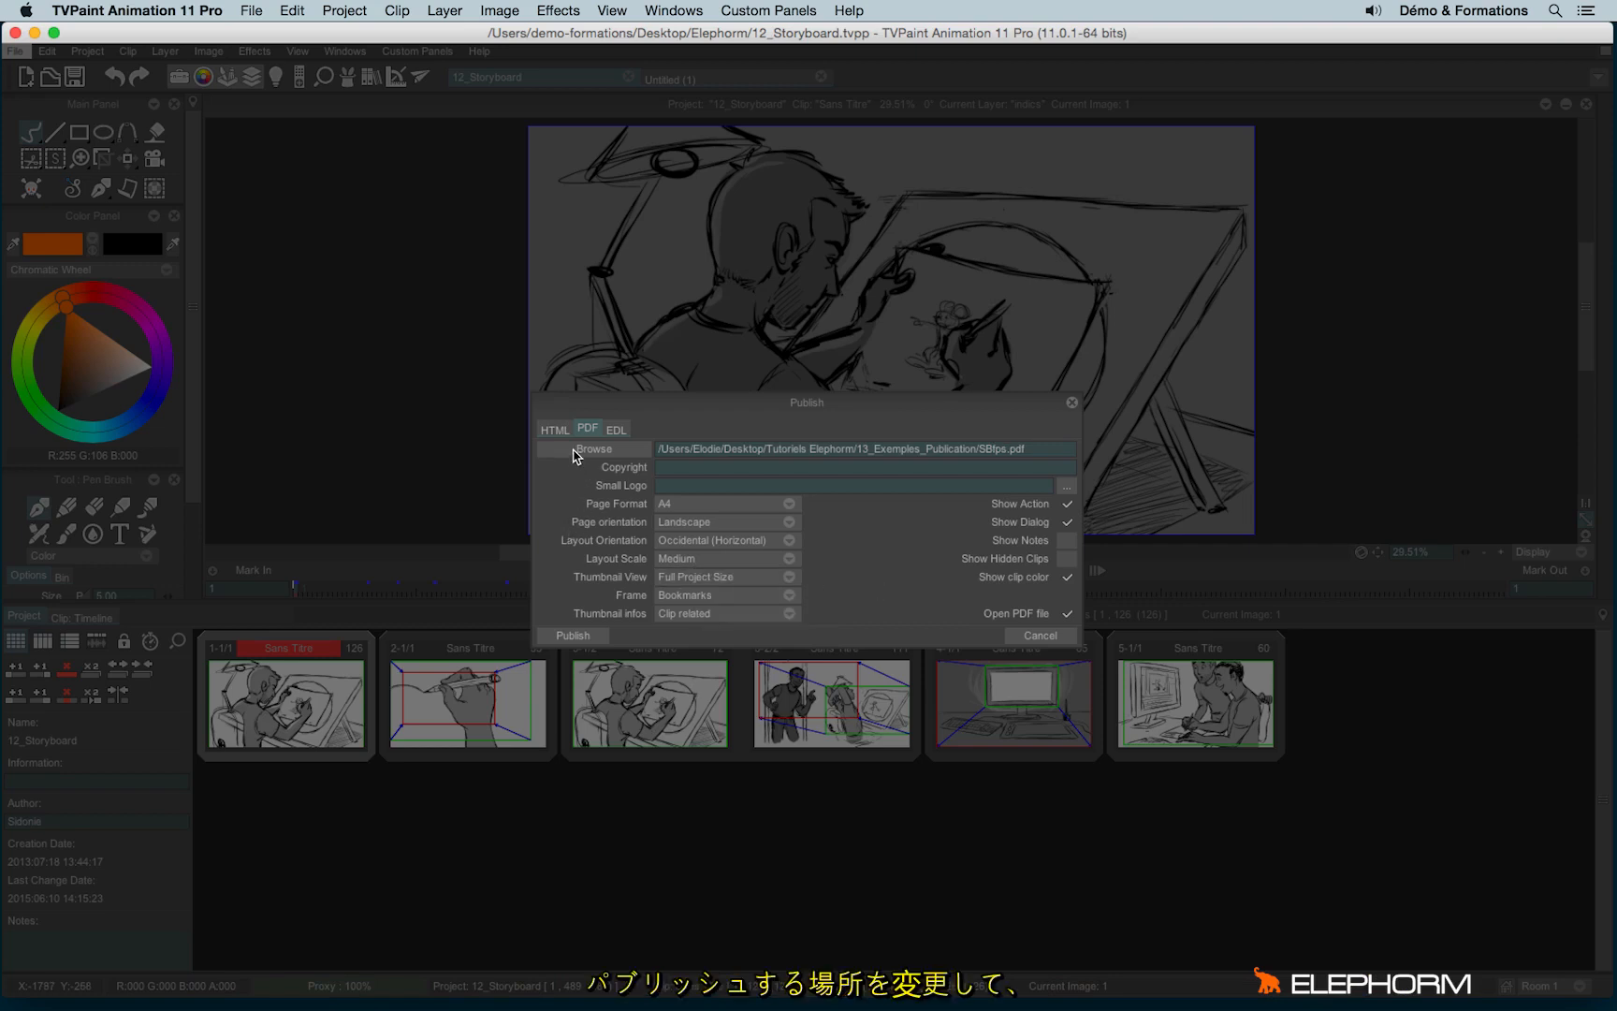
- Set the PDF's destination to SBfps.pdf in the desktop's Elephorm/13_Exemples_Publication folder and publish it at Full Project Size
left_click(573, 451)
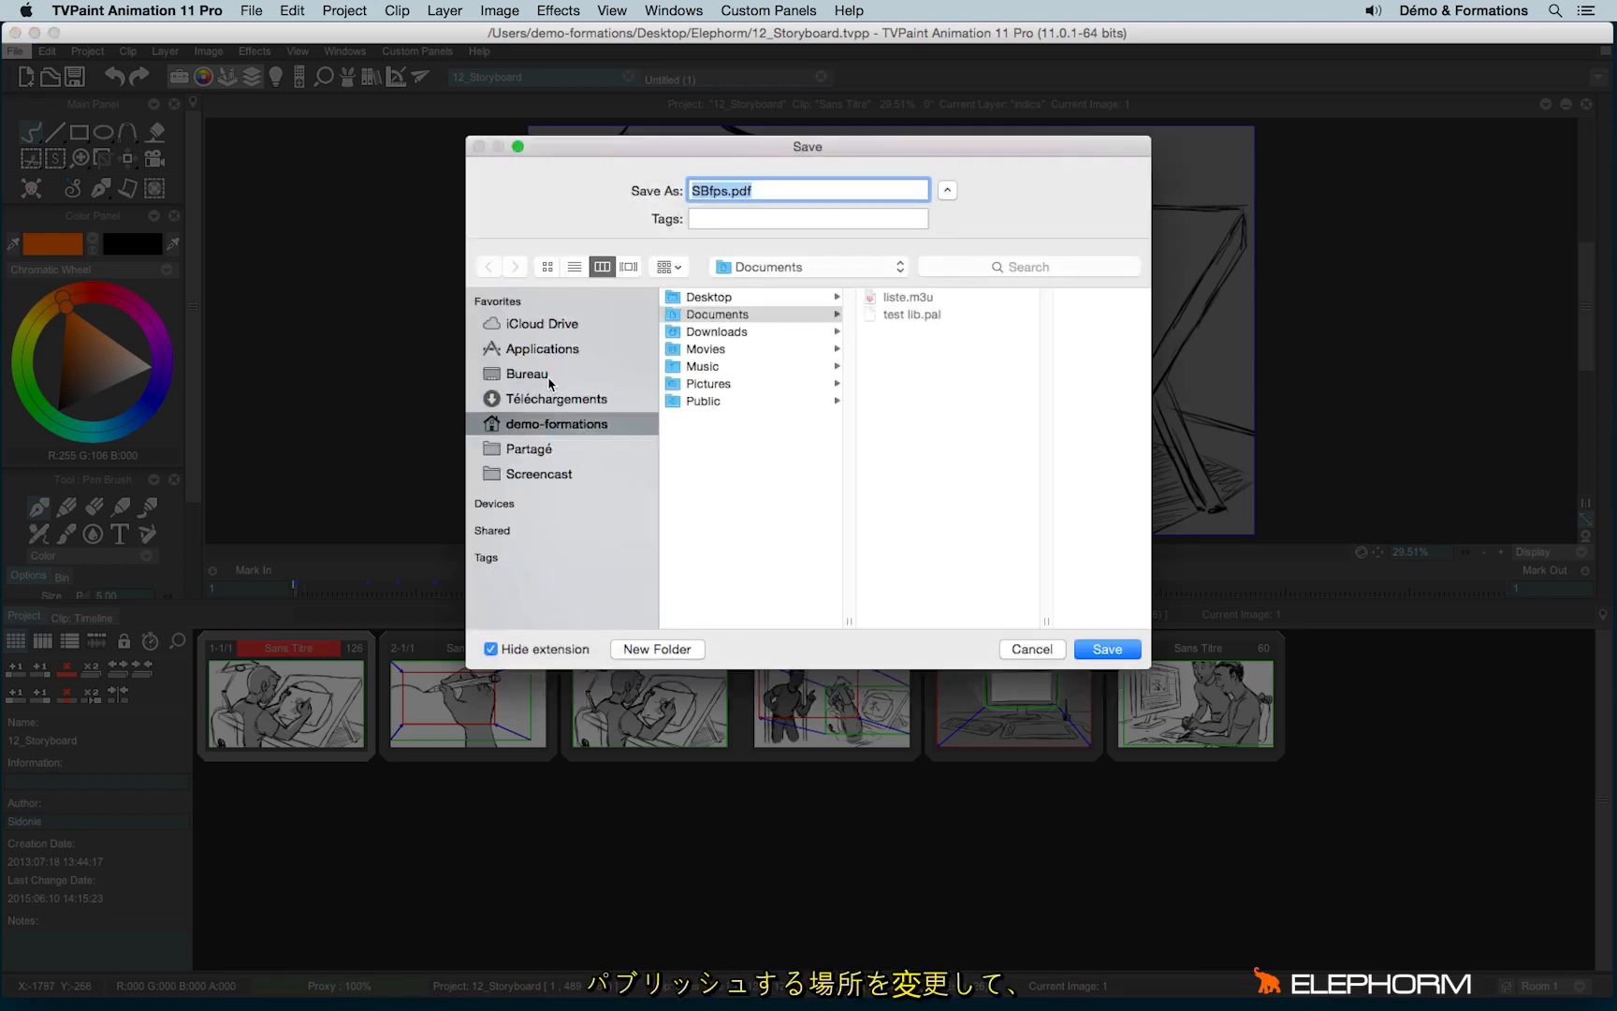
left_click(549, 376)
left_click(737, 317)
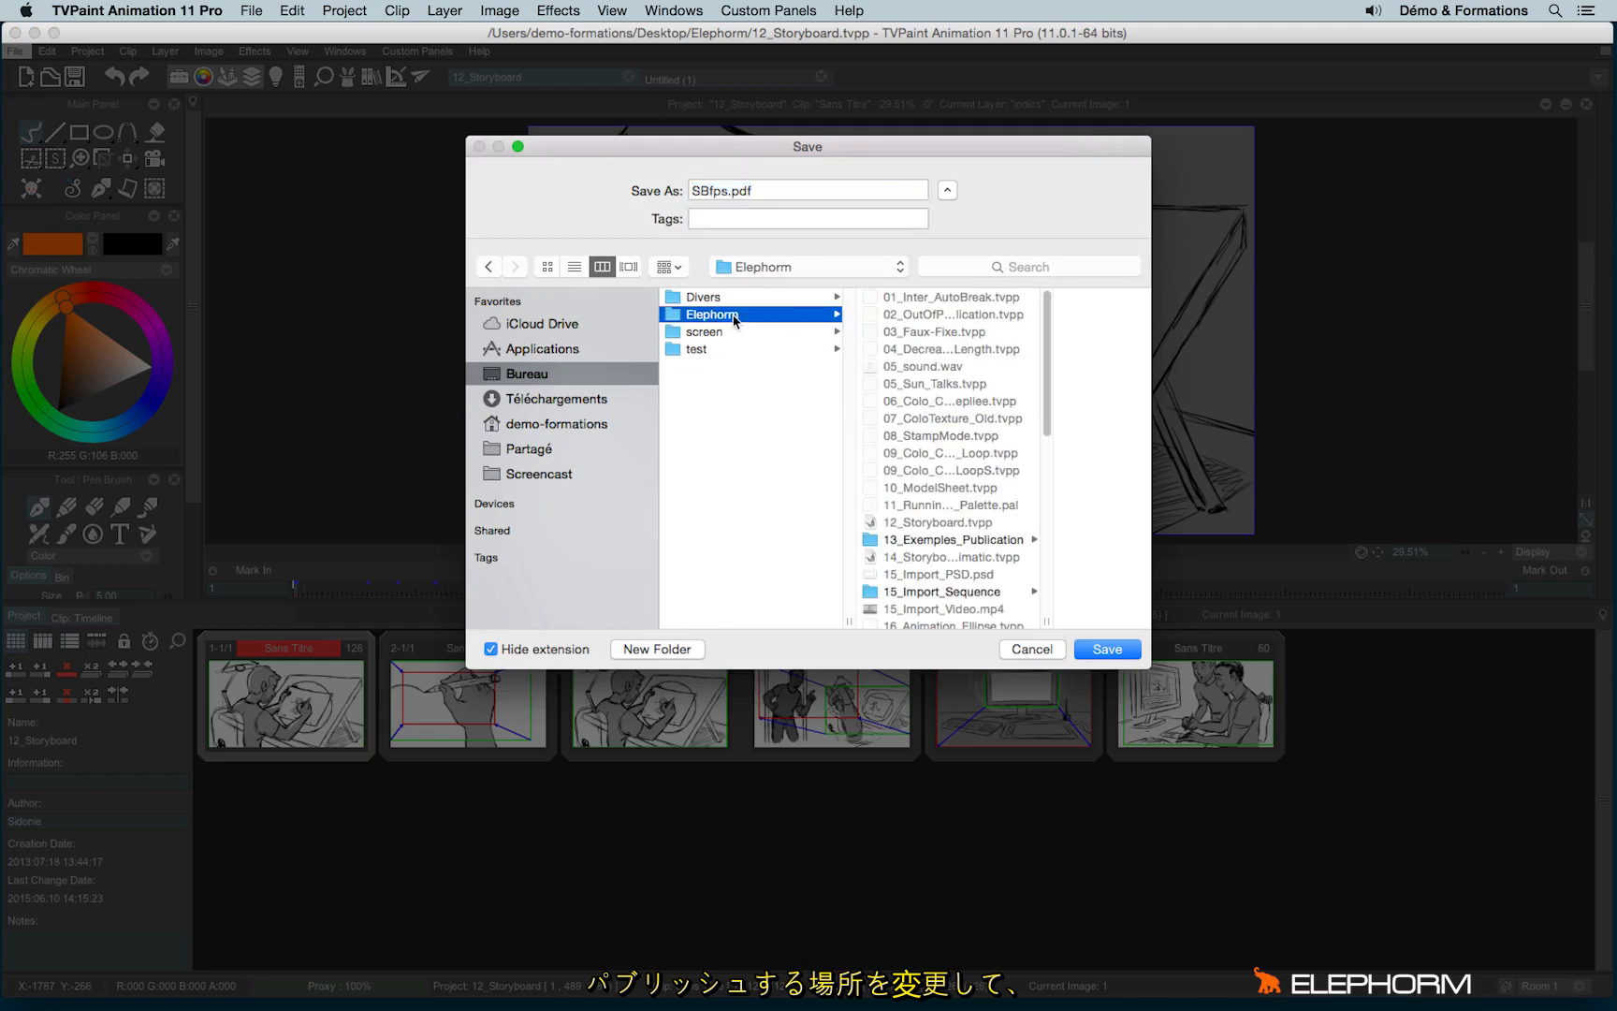
left_click(937, 539)
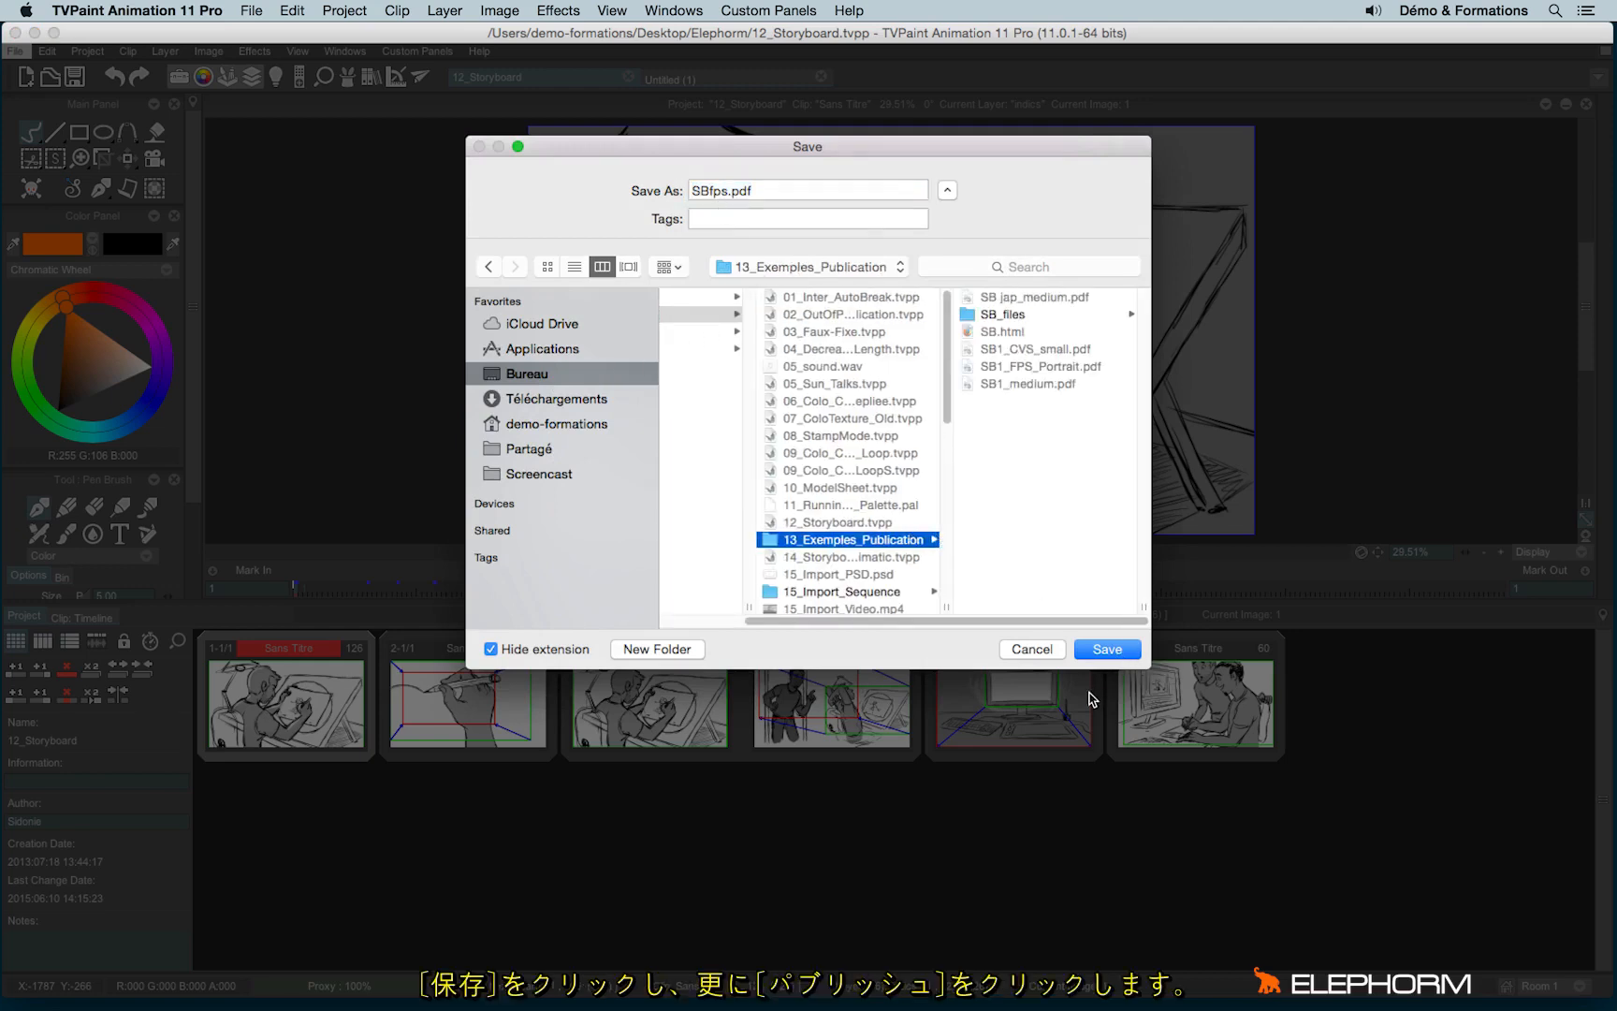
left_click(1116, 648)
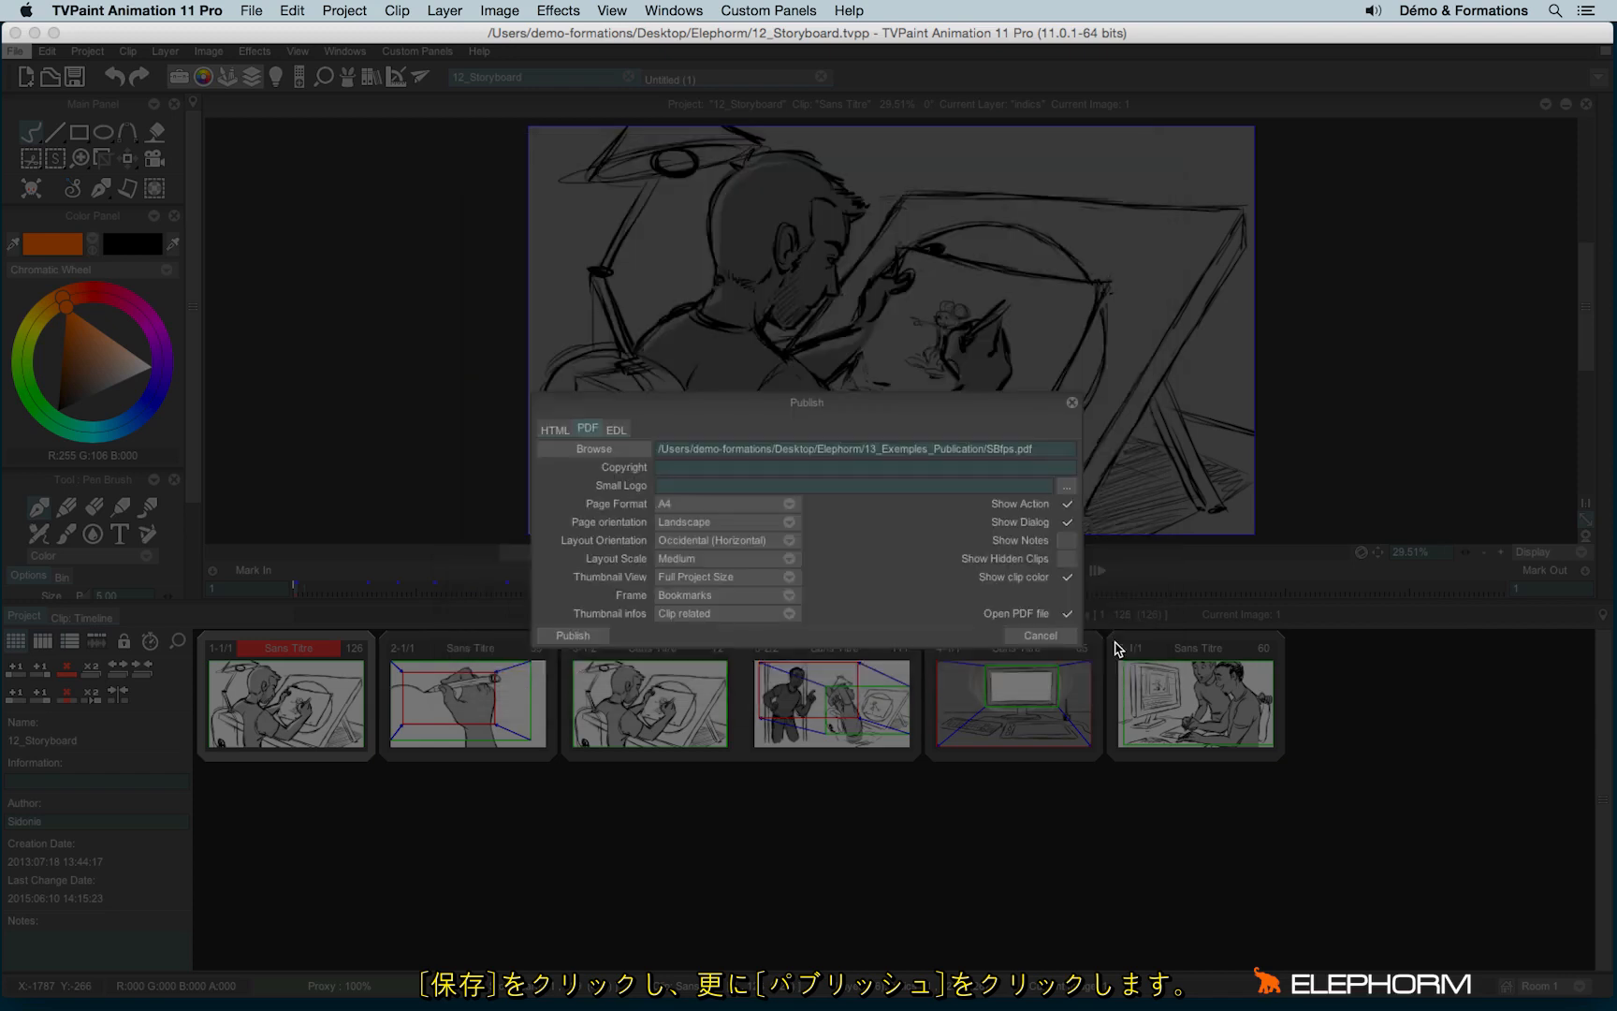
left_click(586, 636)
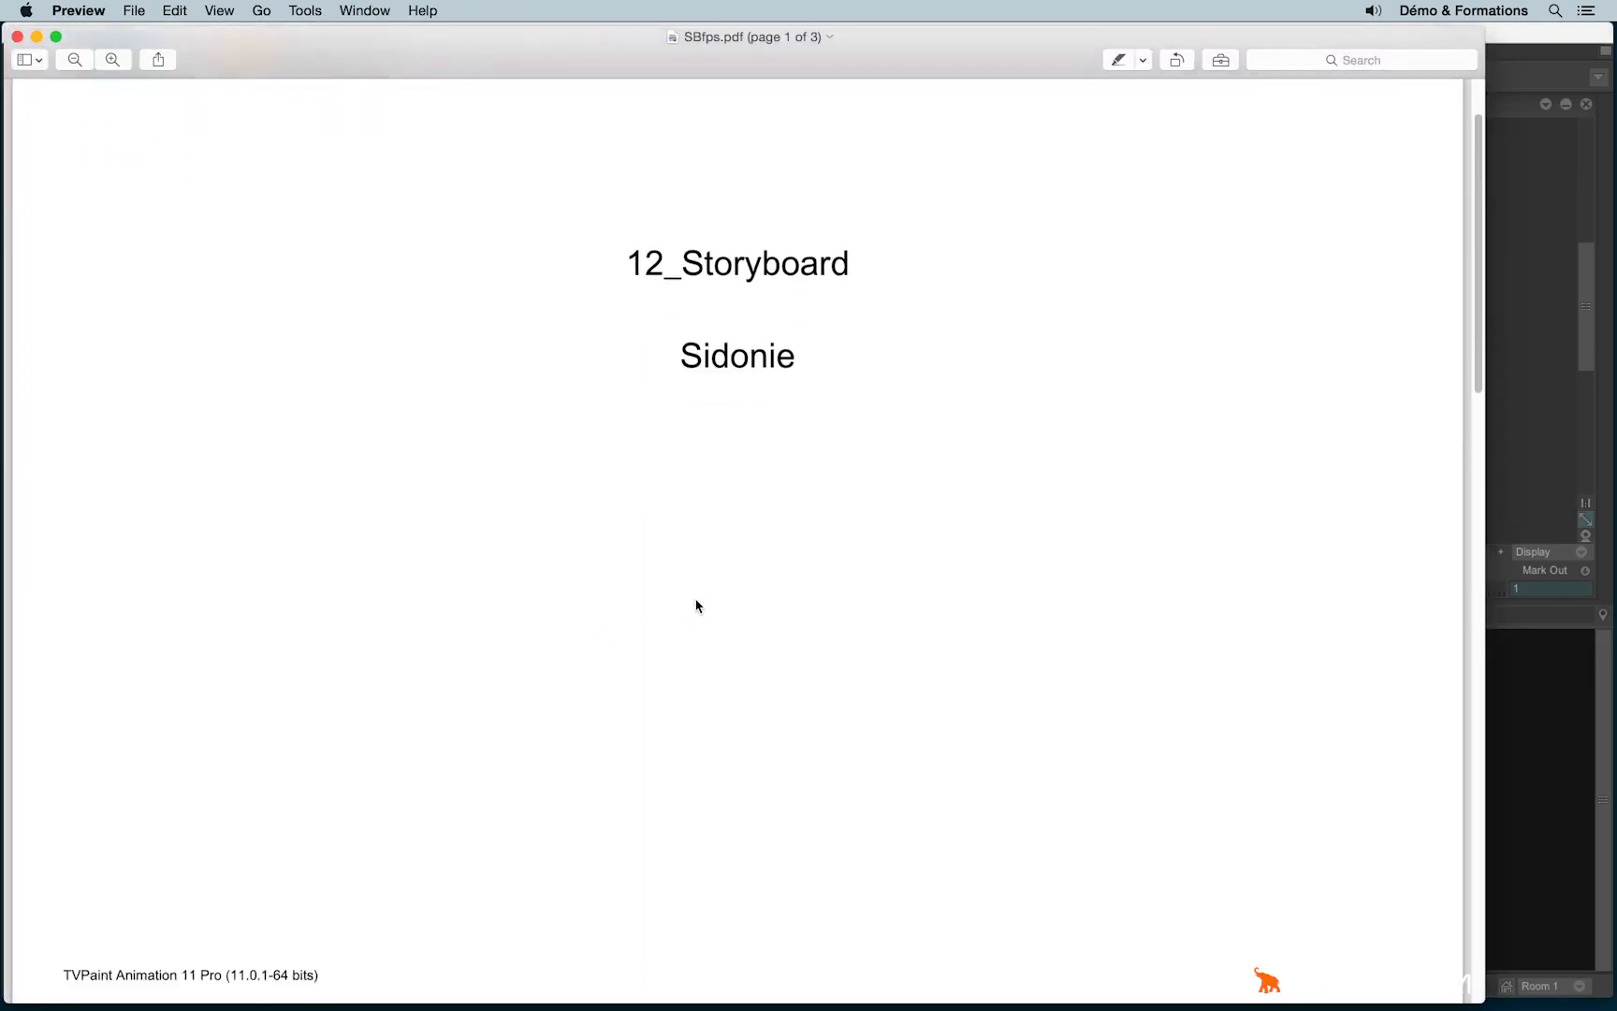
- Look through all pages of the published SBfps.pdf and close it
scroll(696, 605, "down", 15)
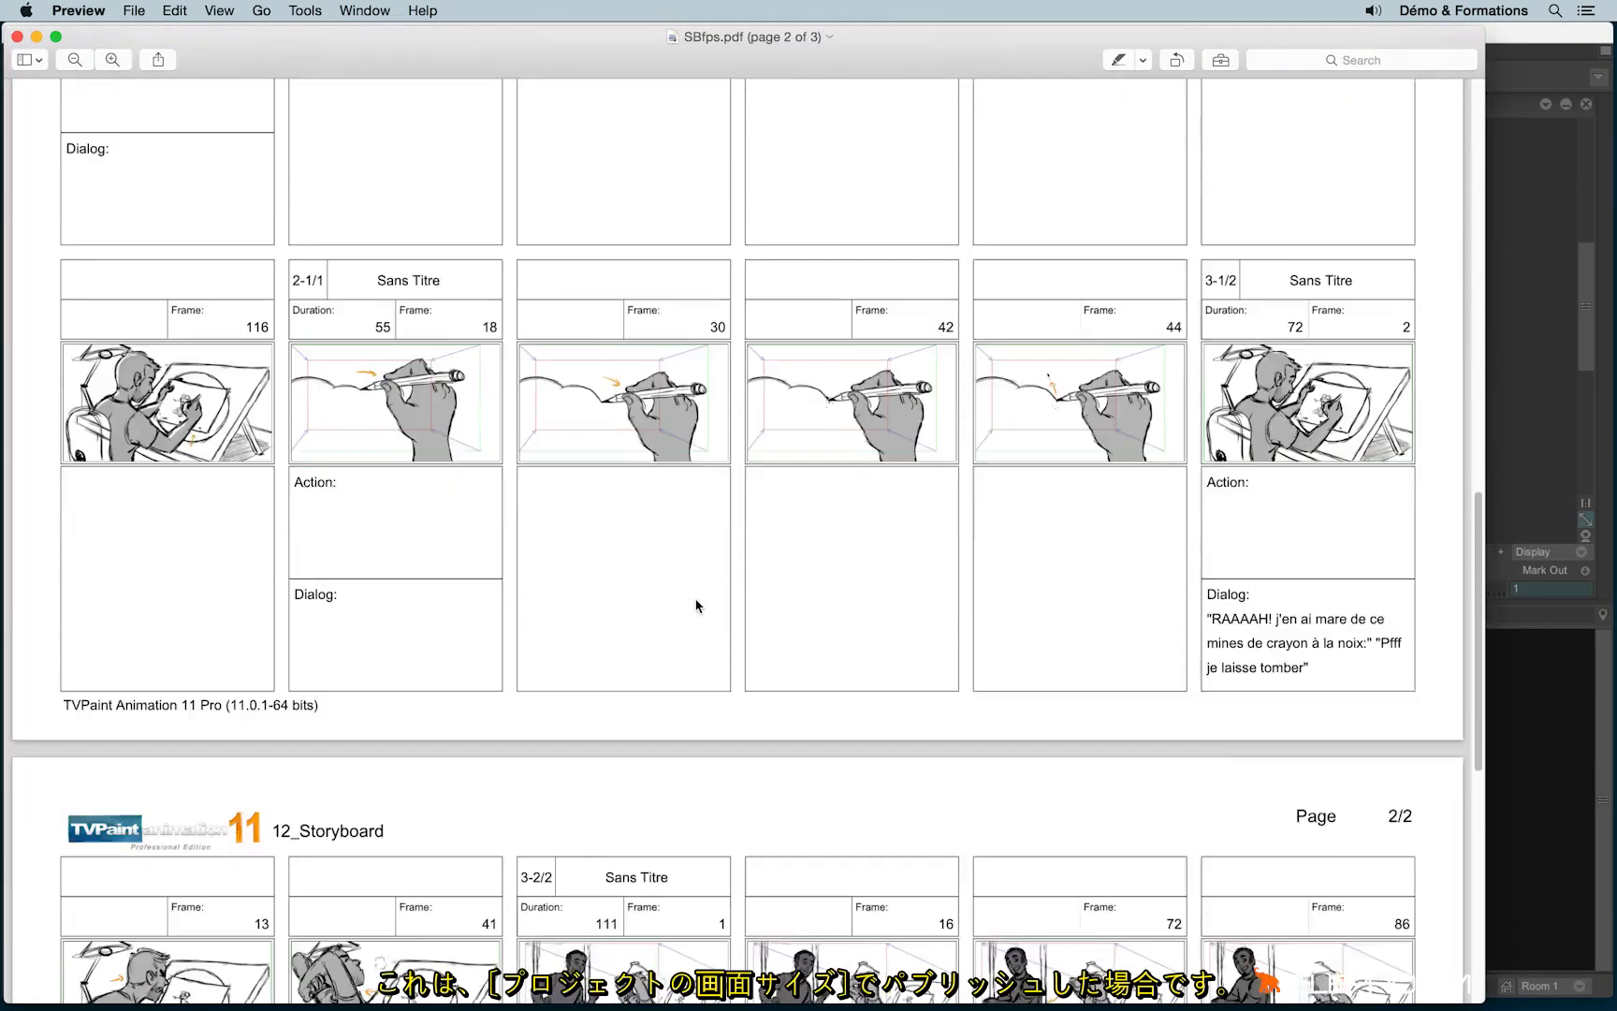
scroll(696, 606, "down", 10)
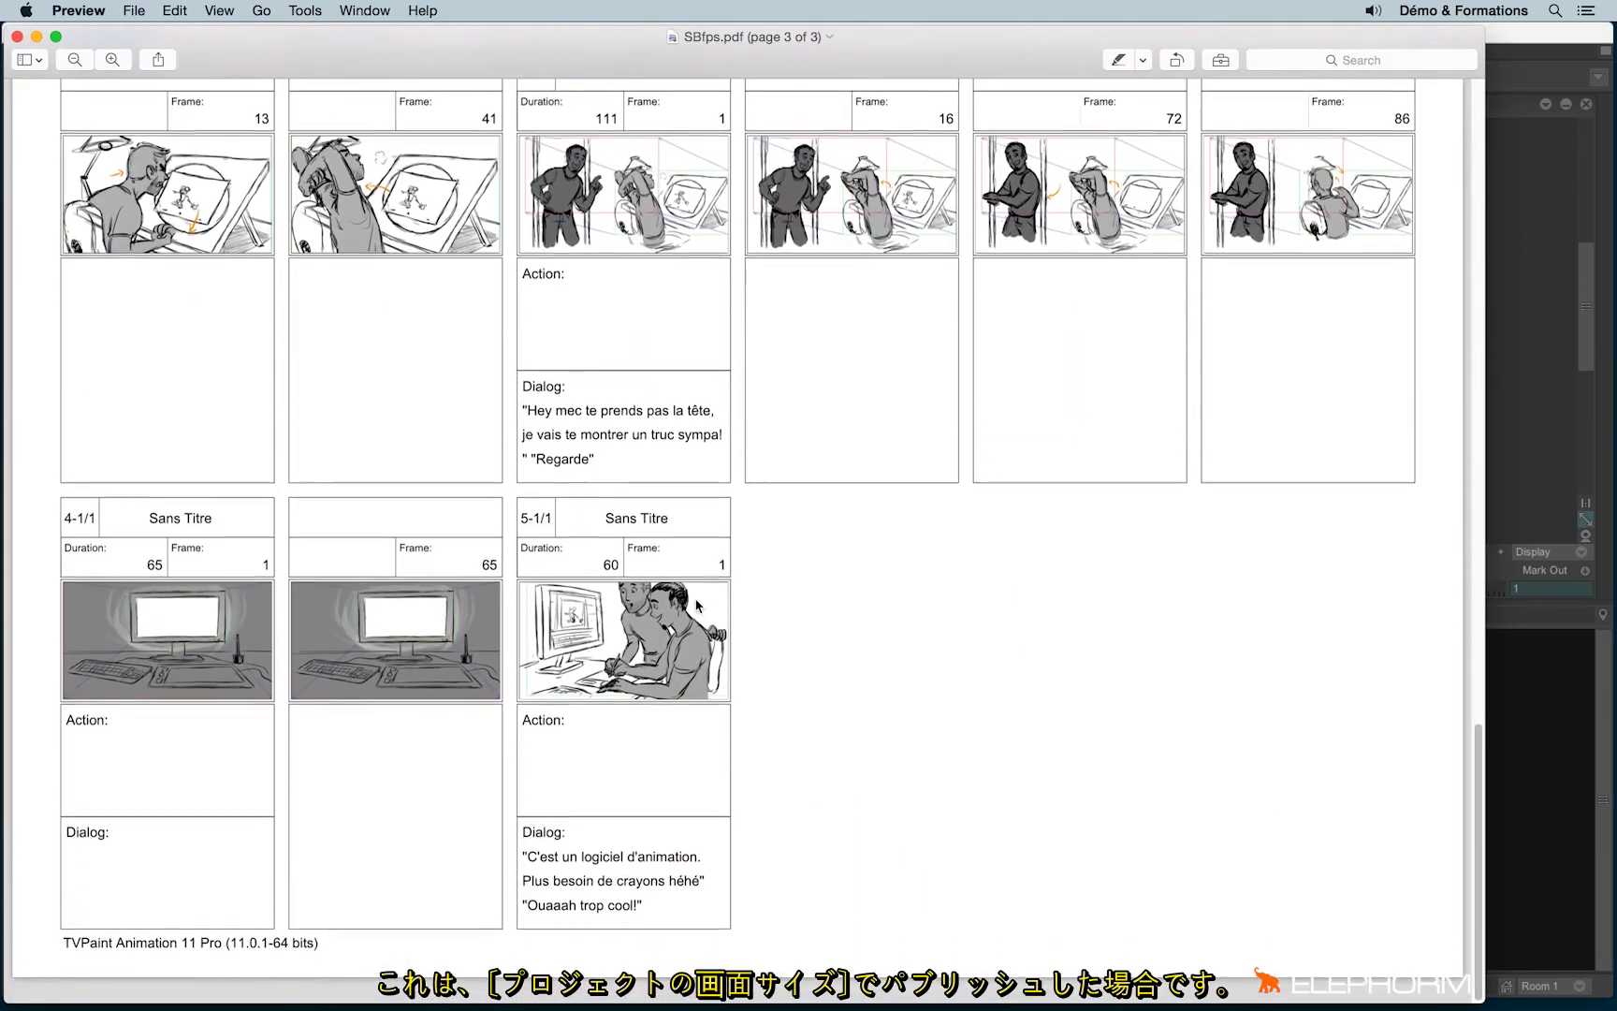
scroll(696, 606, "up", 20)
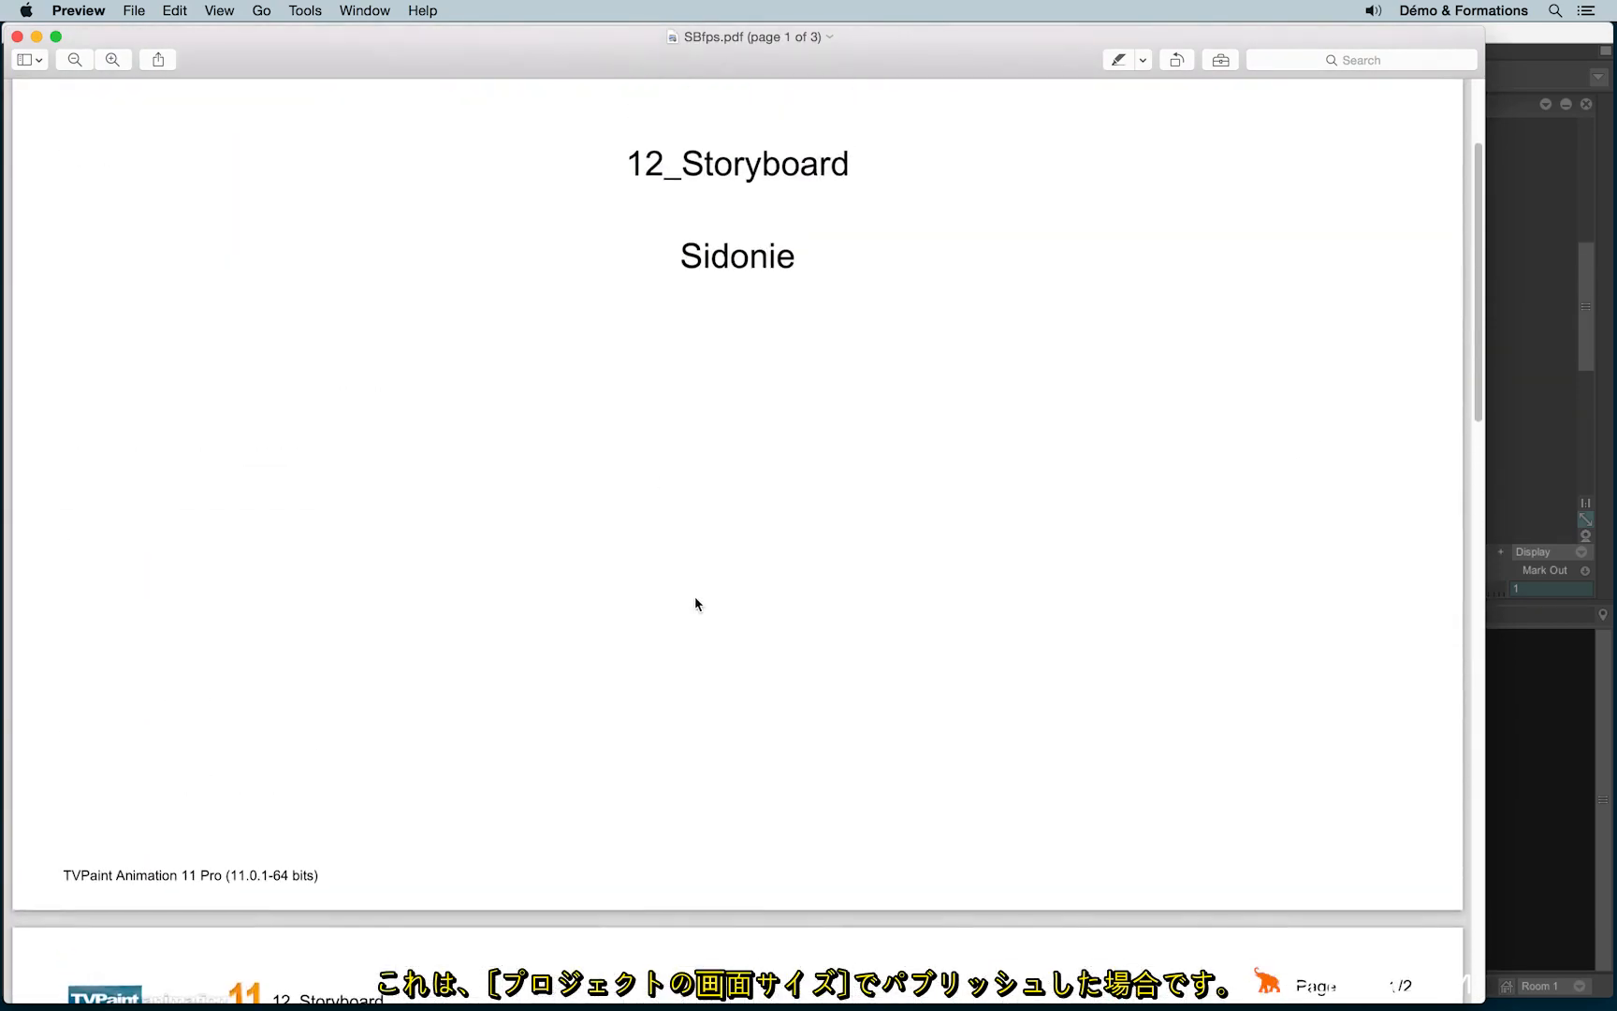
left_click(17, 36)
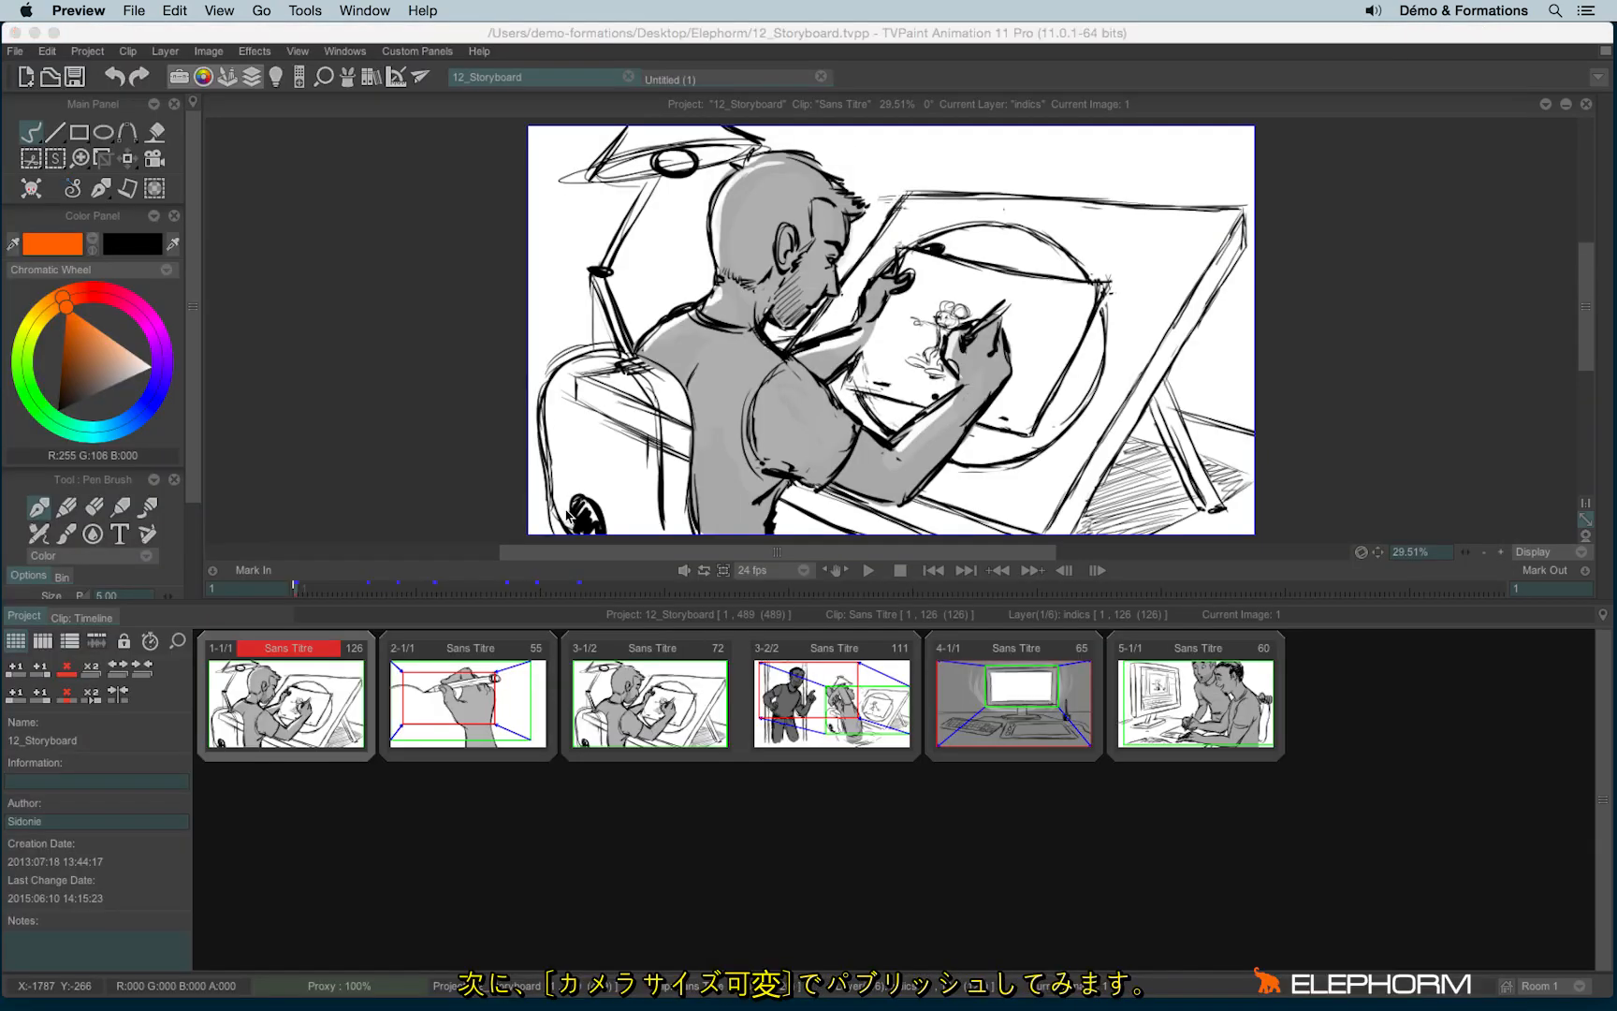
- Reopen the PDF publishing settings and set the thumbnail view to Camera Variable Size, keeping Bookmarks as the frame option
left_click(13, 52)
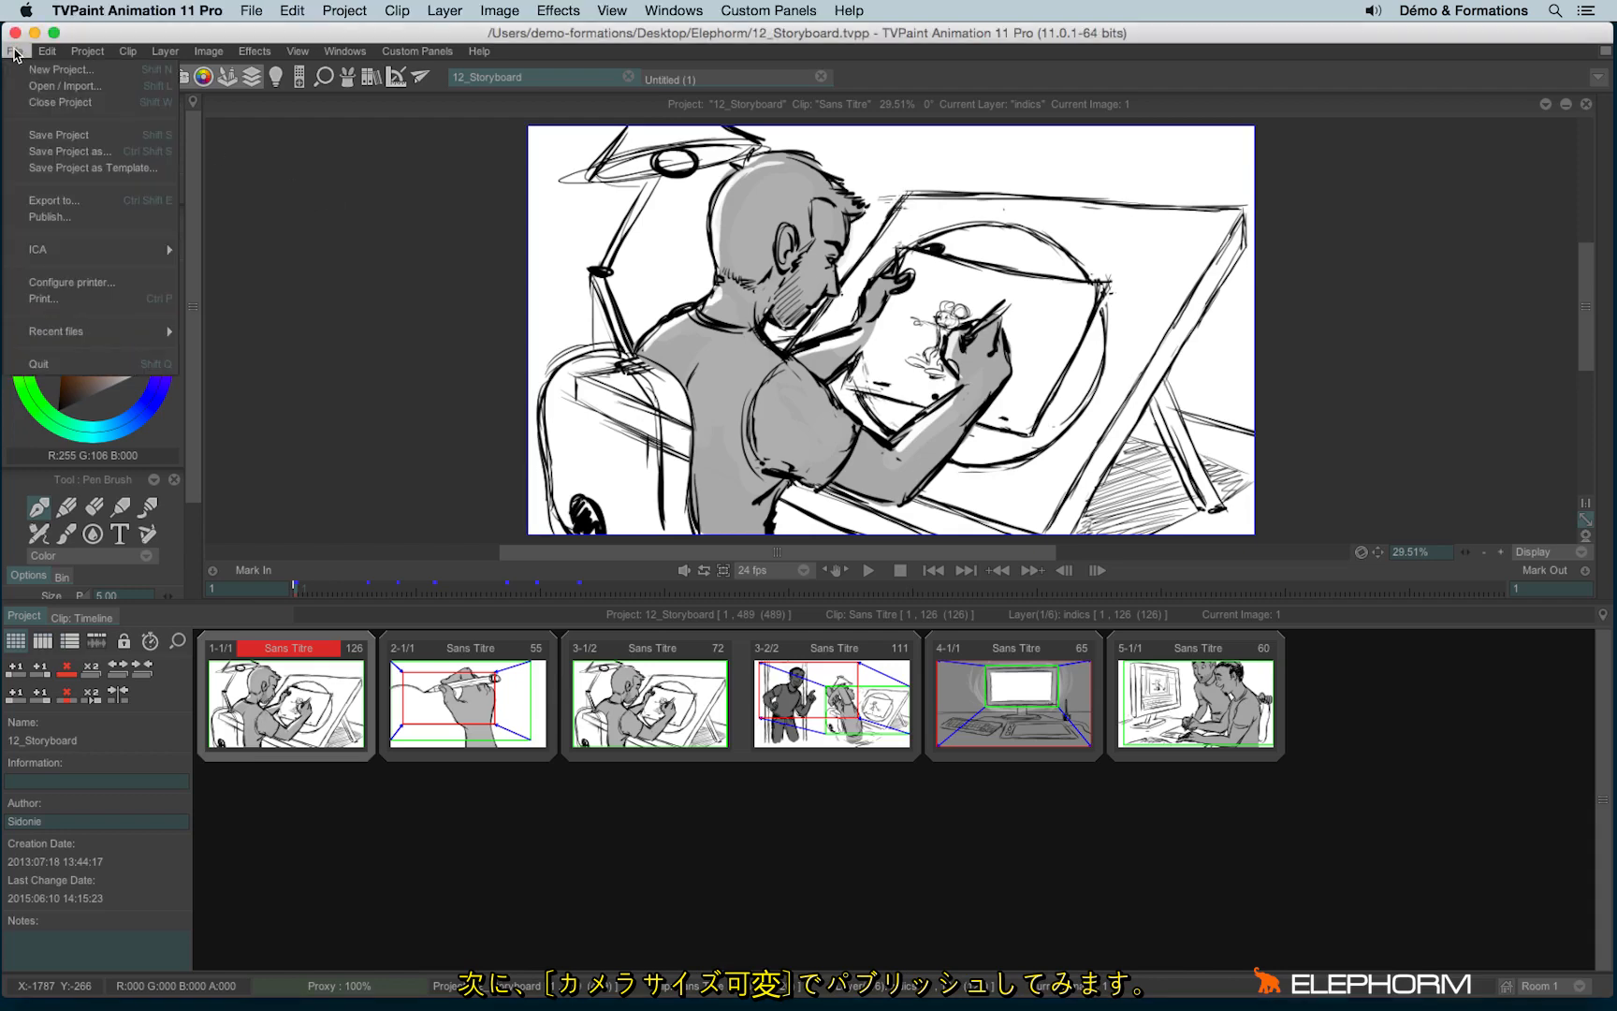
left_click(94, 221)
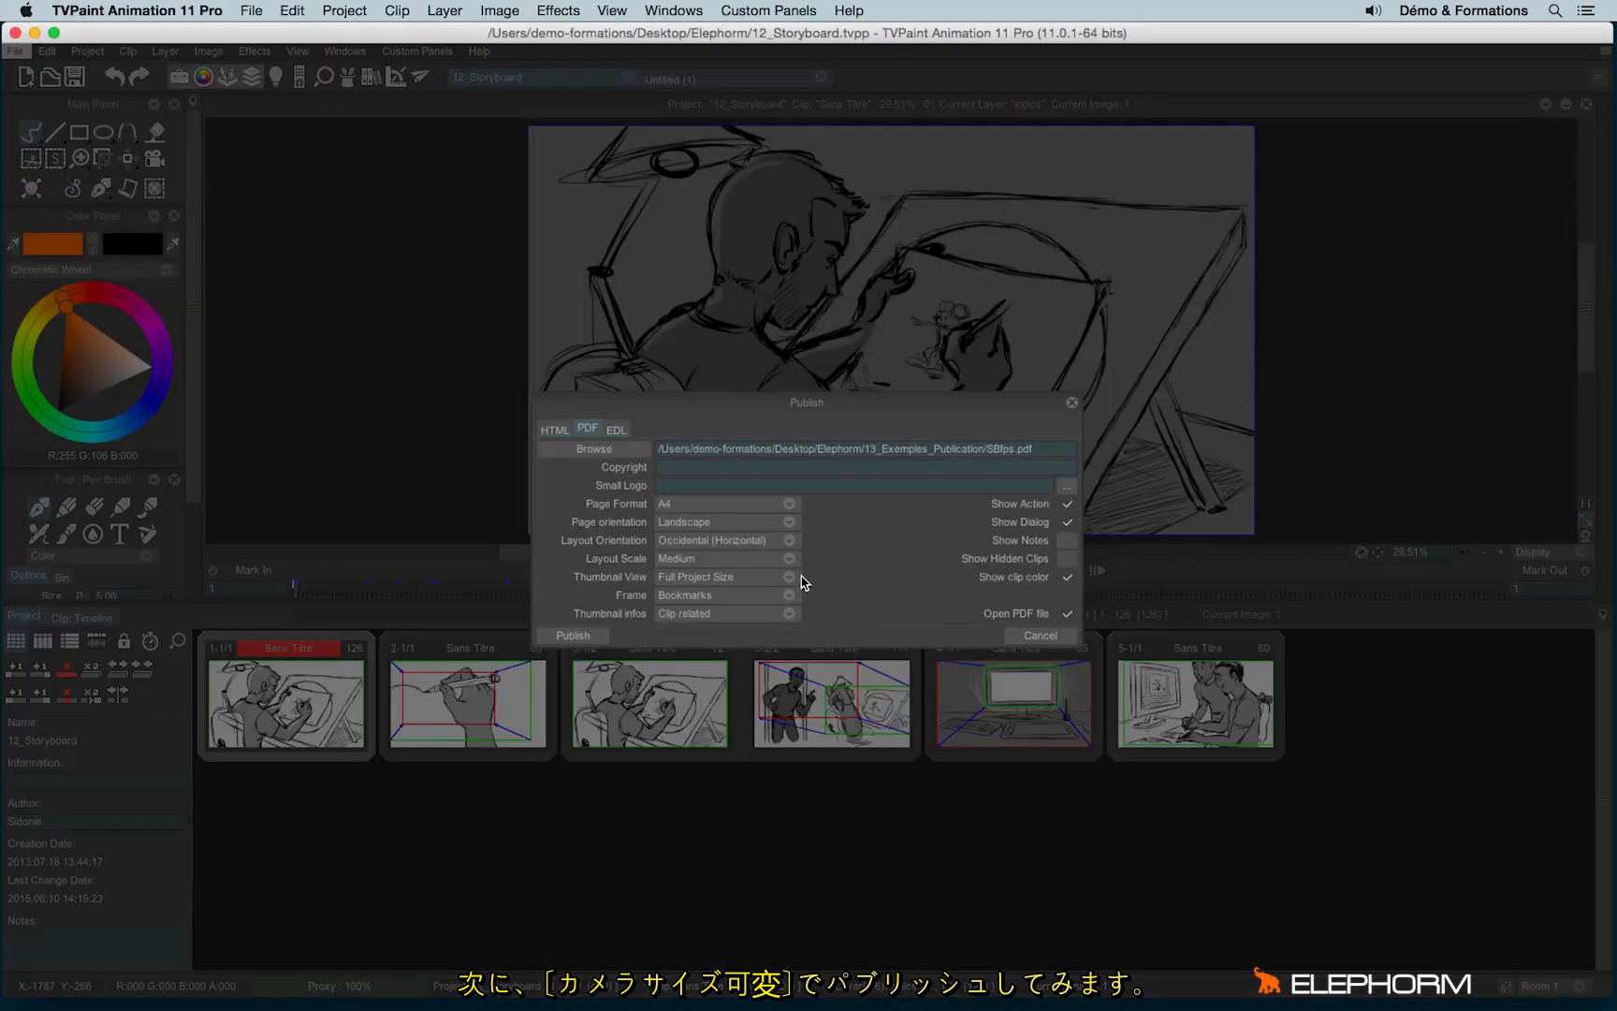
left_click(694, 580)
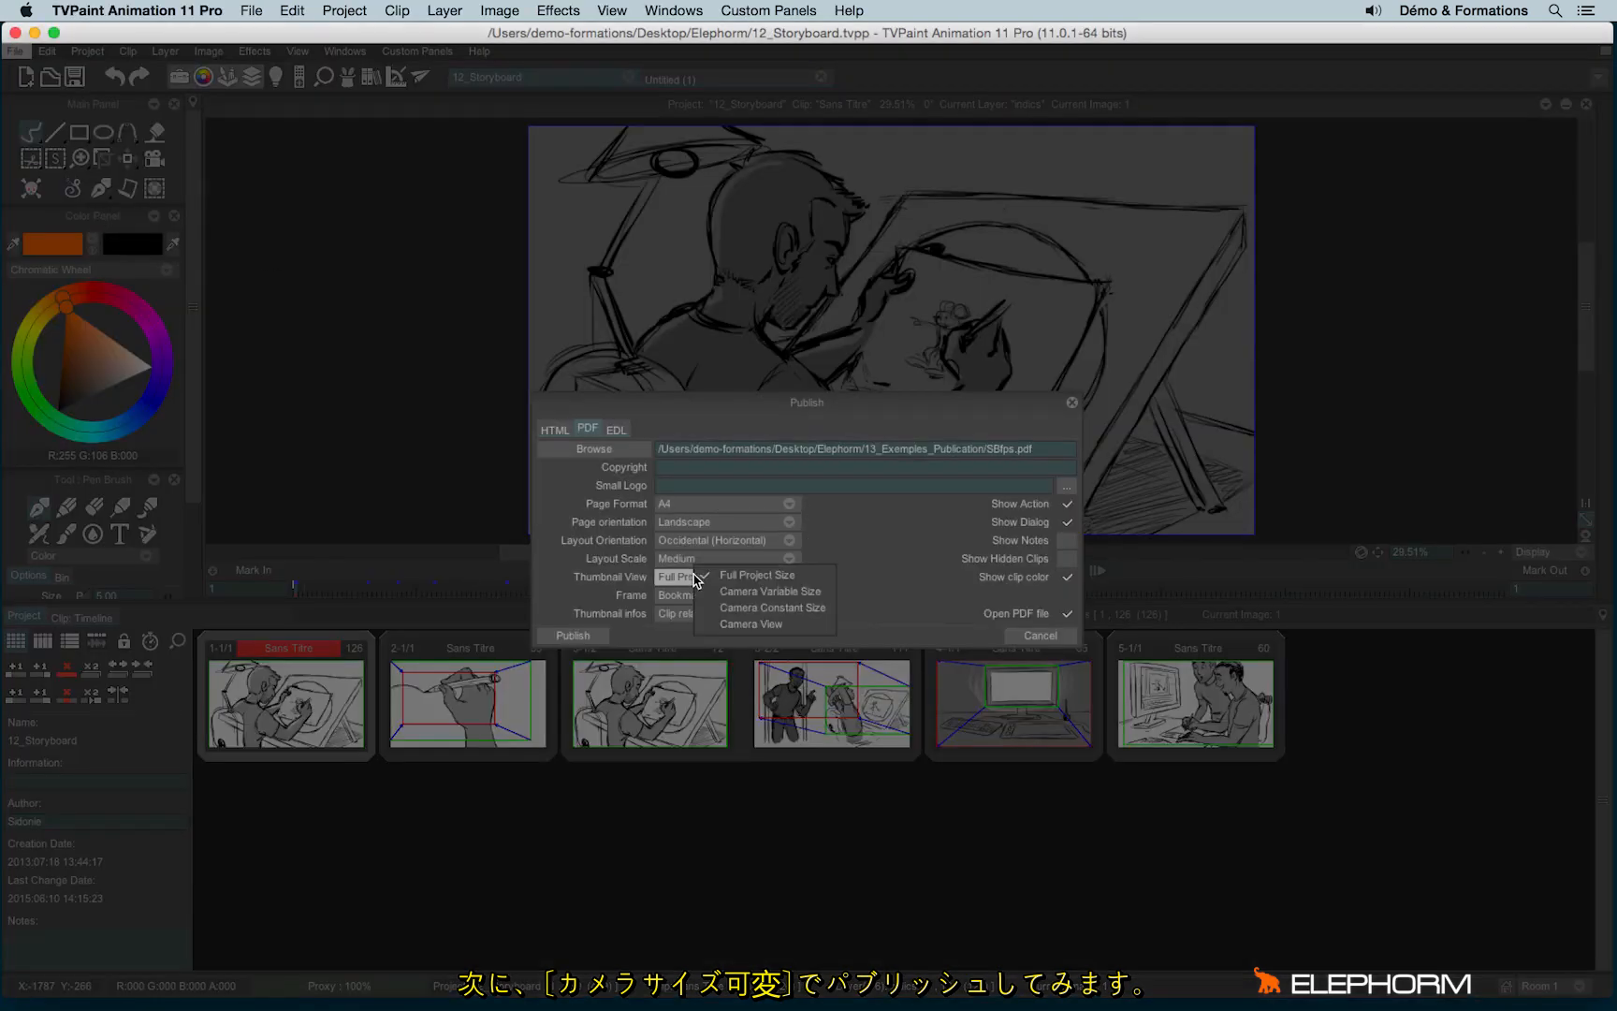
left_click(739, 593)
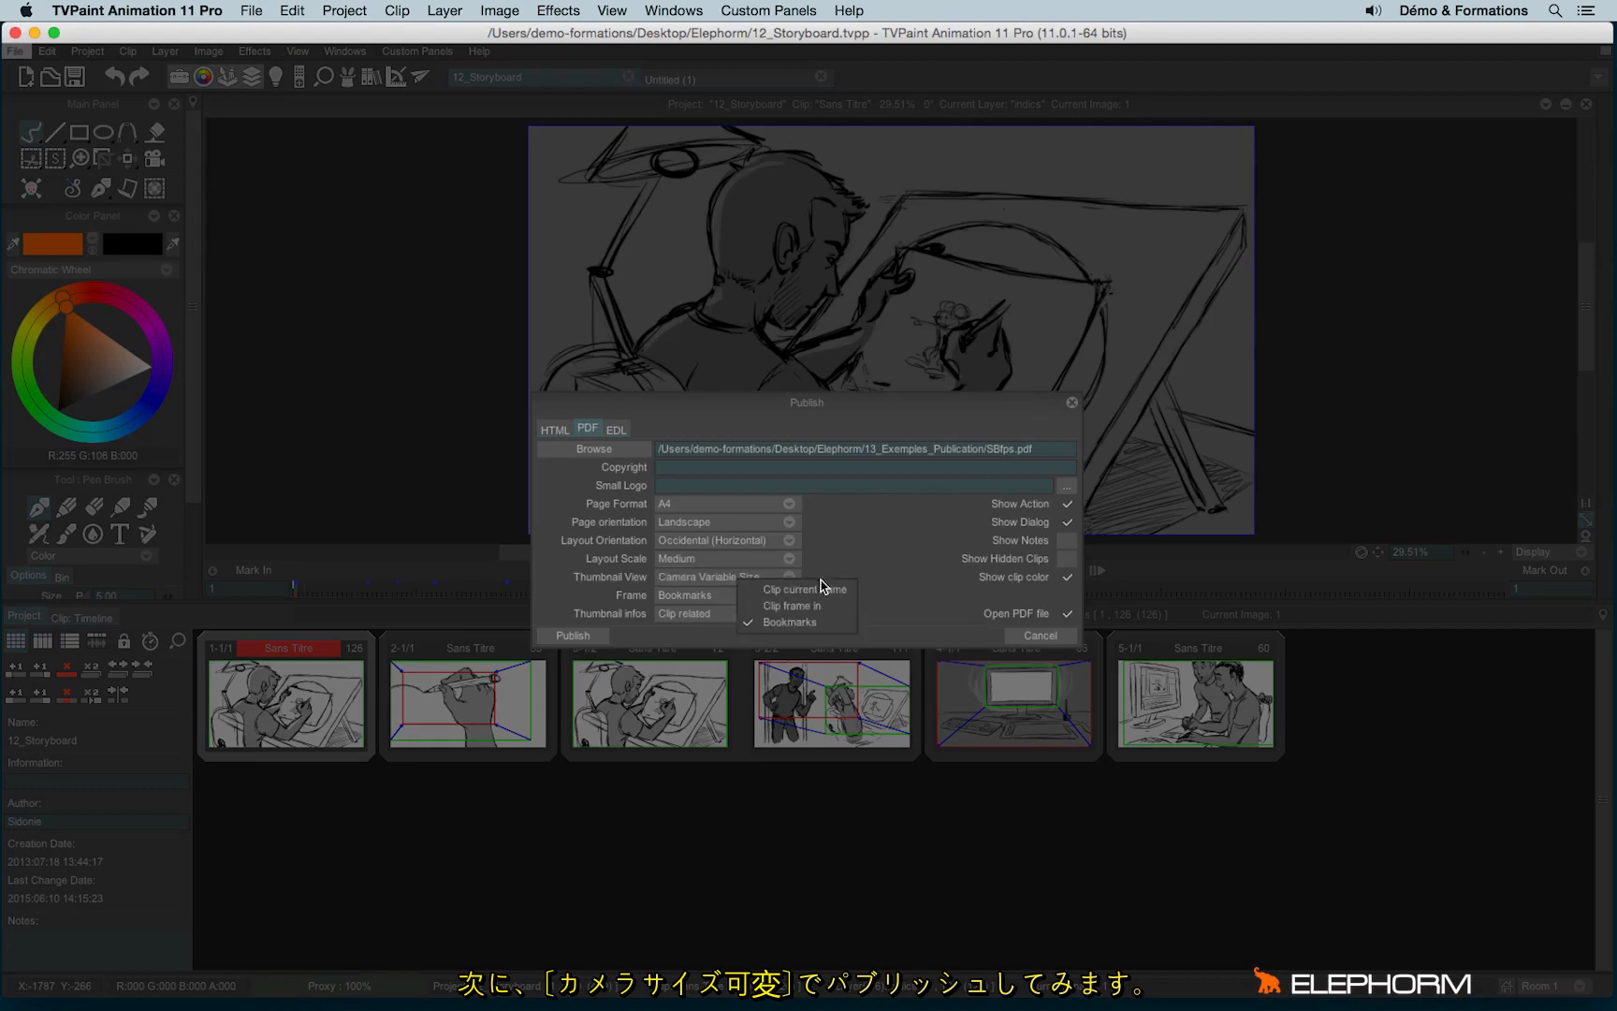
left_click(899, 573)
- Rename the output file as SBcvs.pdf in the same folder and publish the storyboard
left_click(1018, 450)
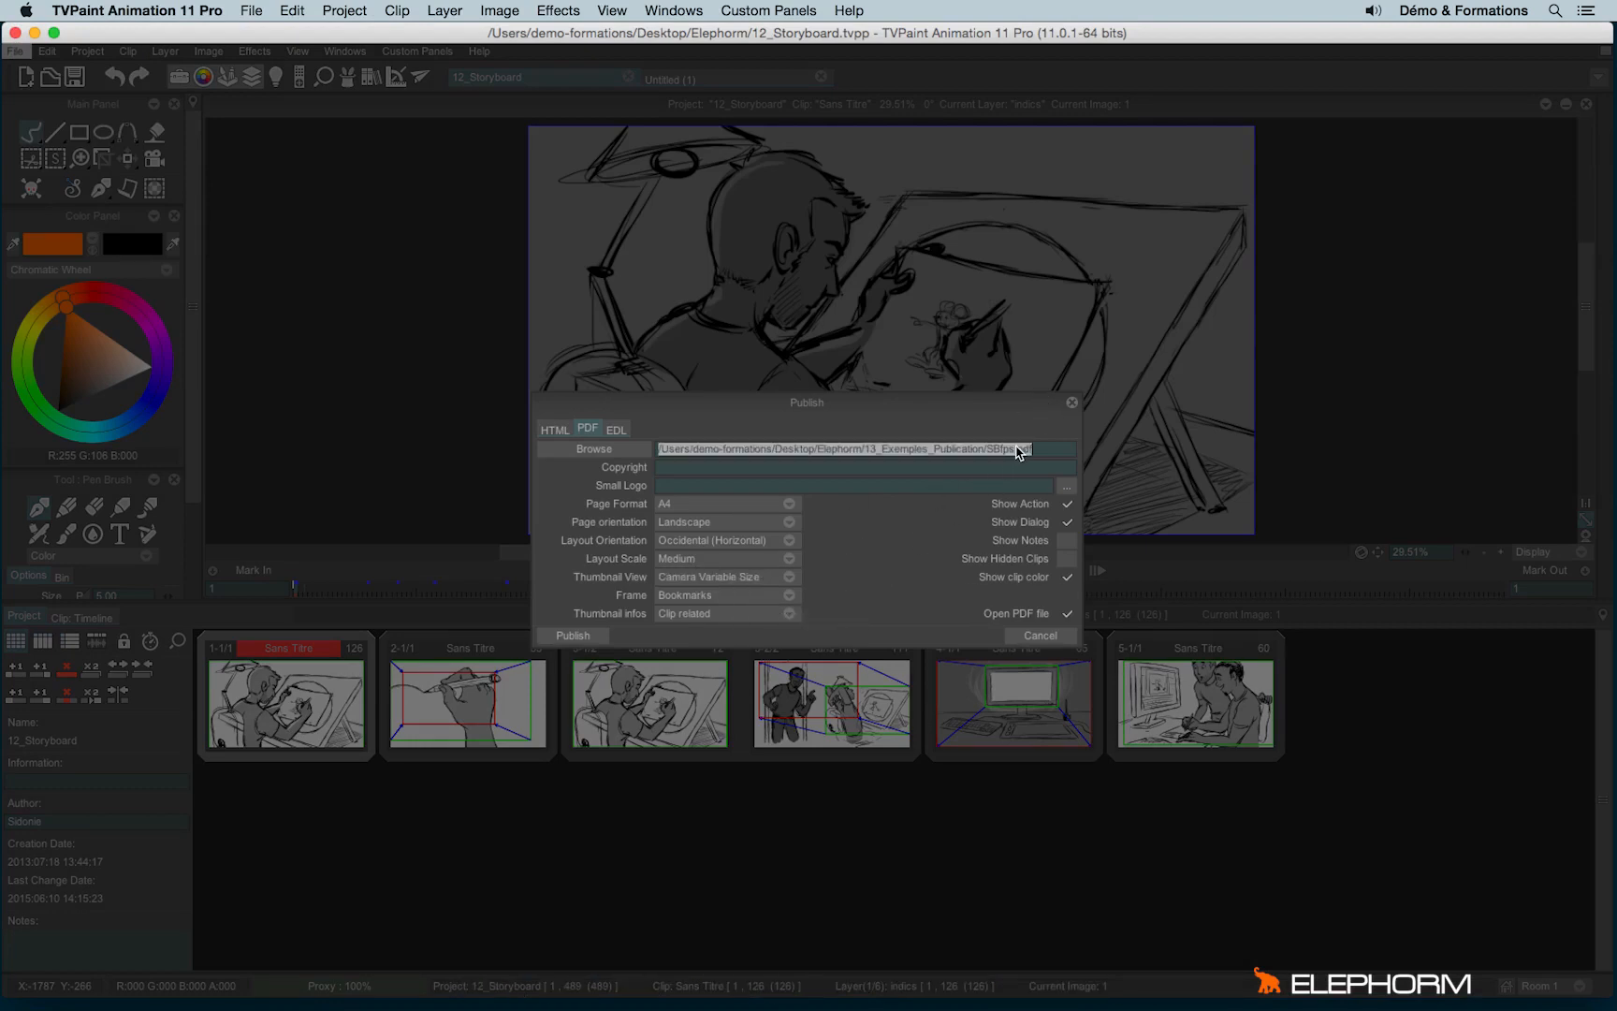
left_click(1012, 453)
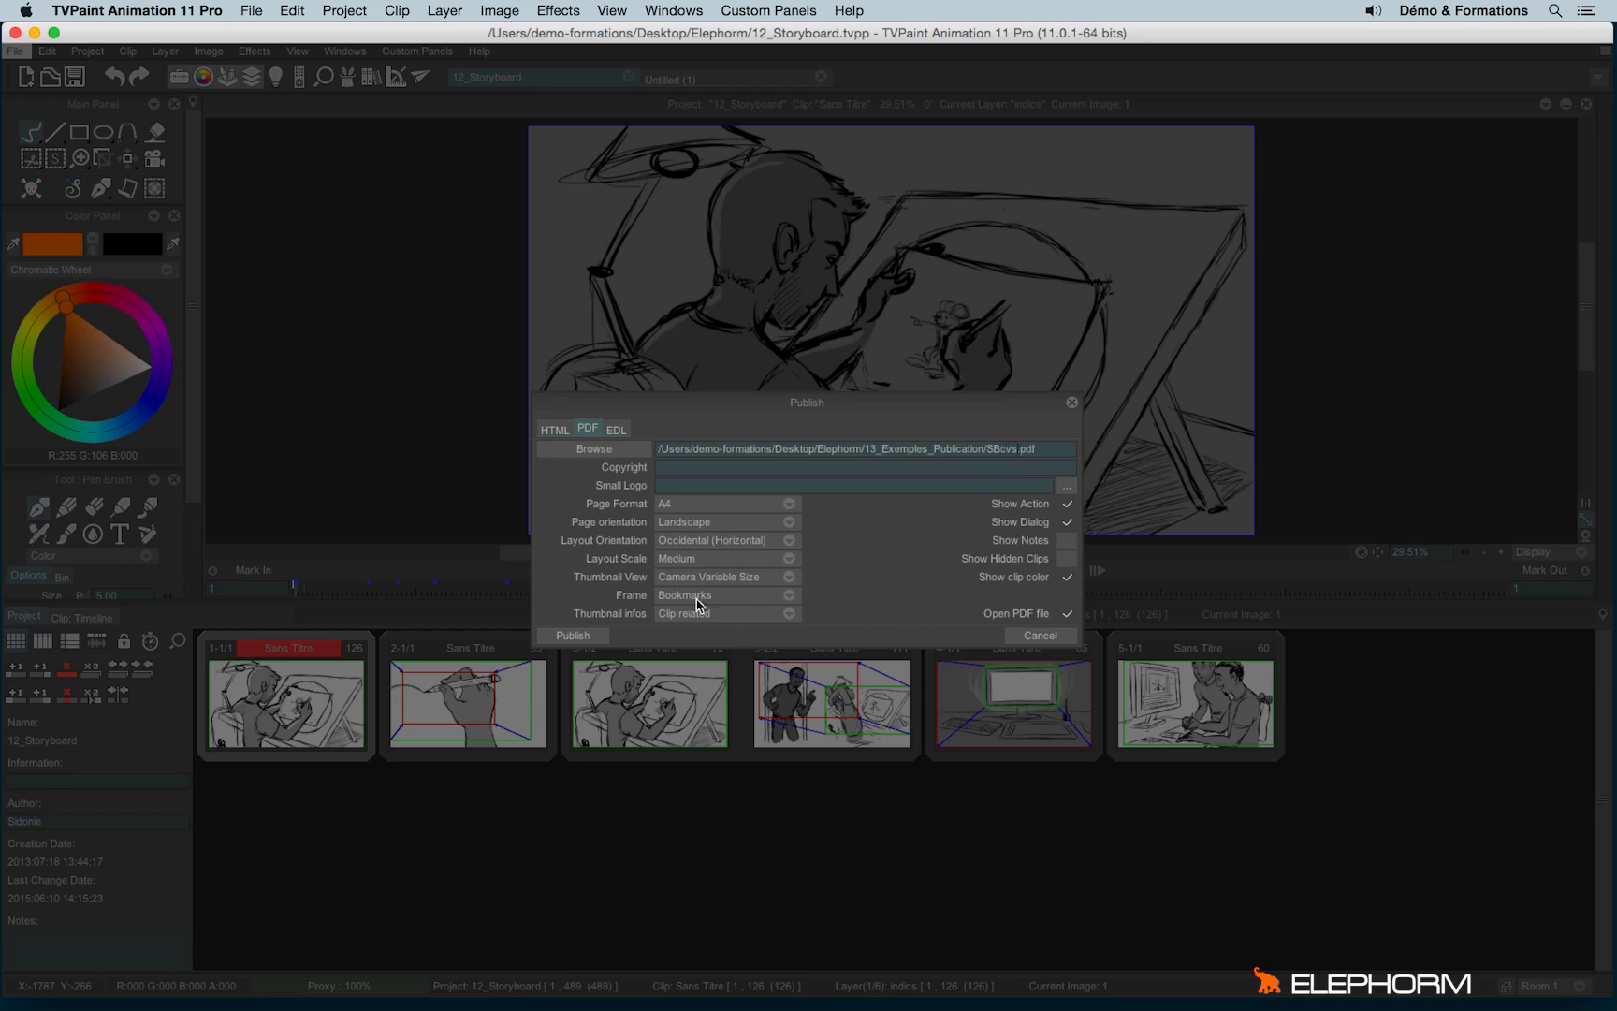
left_click(573, 637)
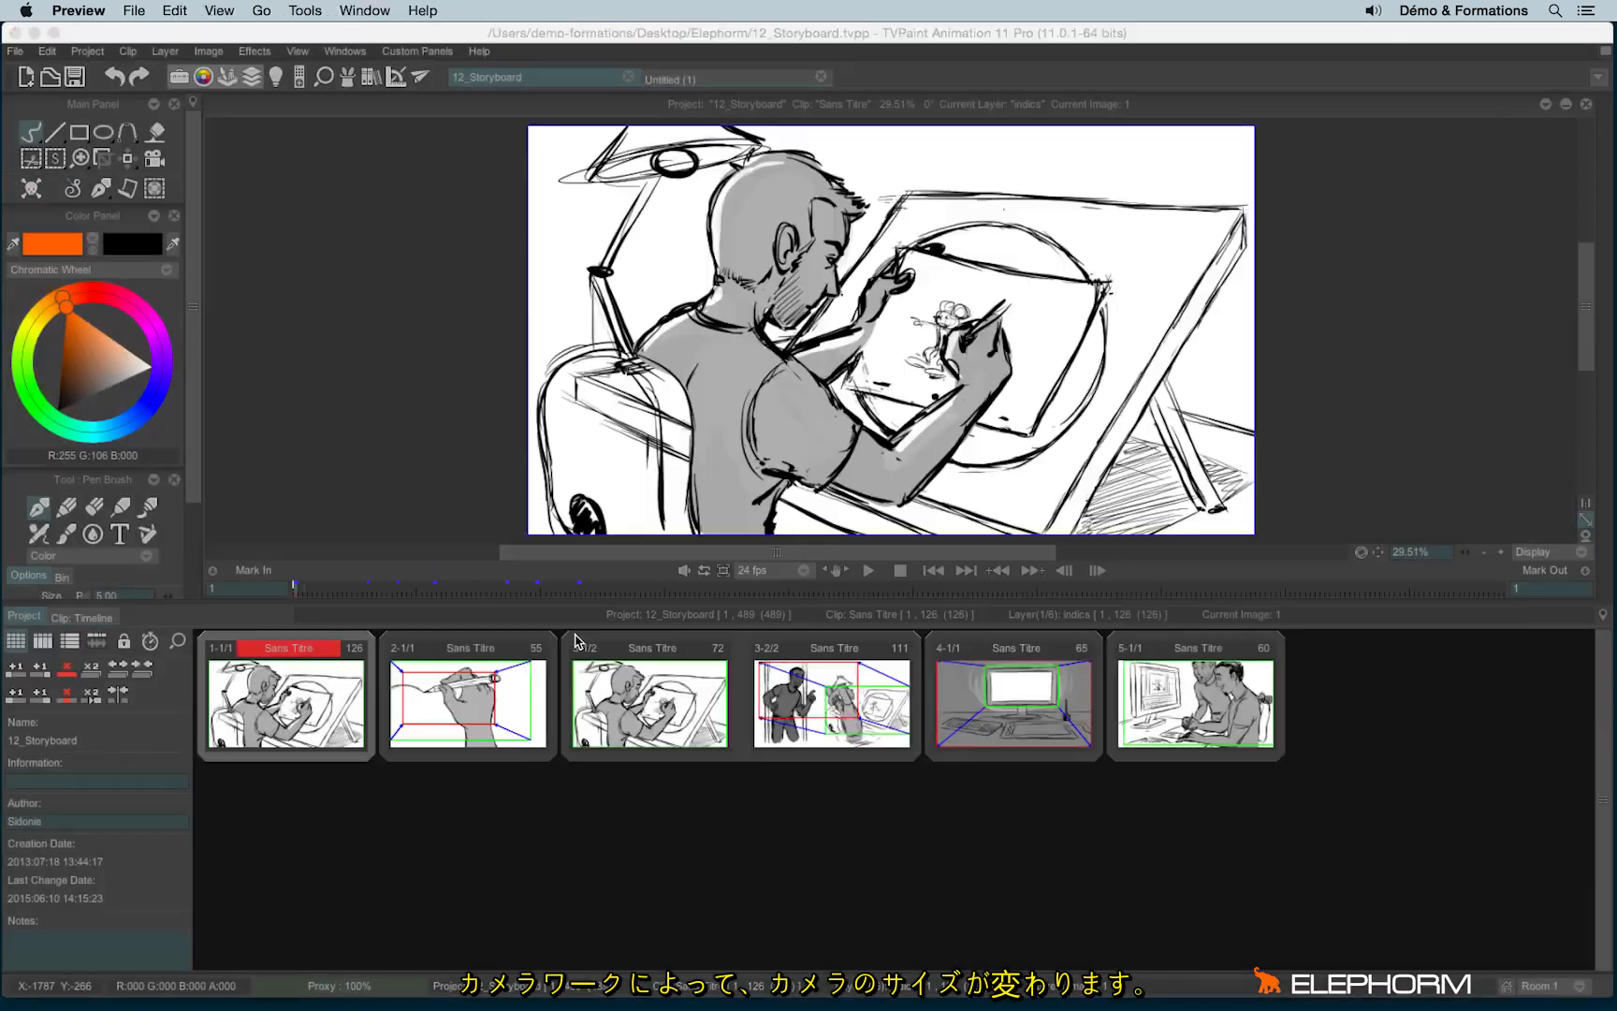
- Look through the pages of SBcvs.pdf to examine how the camera moves affect the thumbnail sizes
scroll(713, 535, "down", 15)
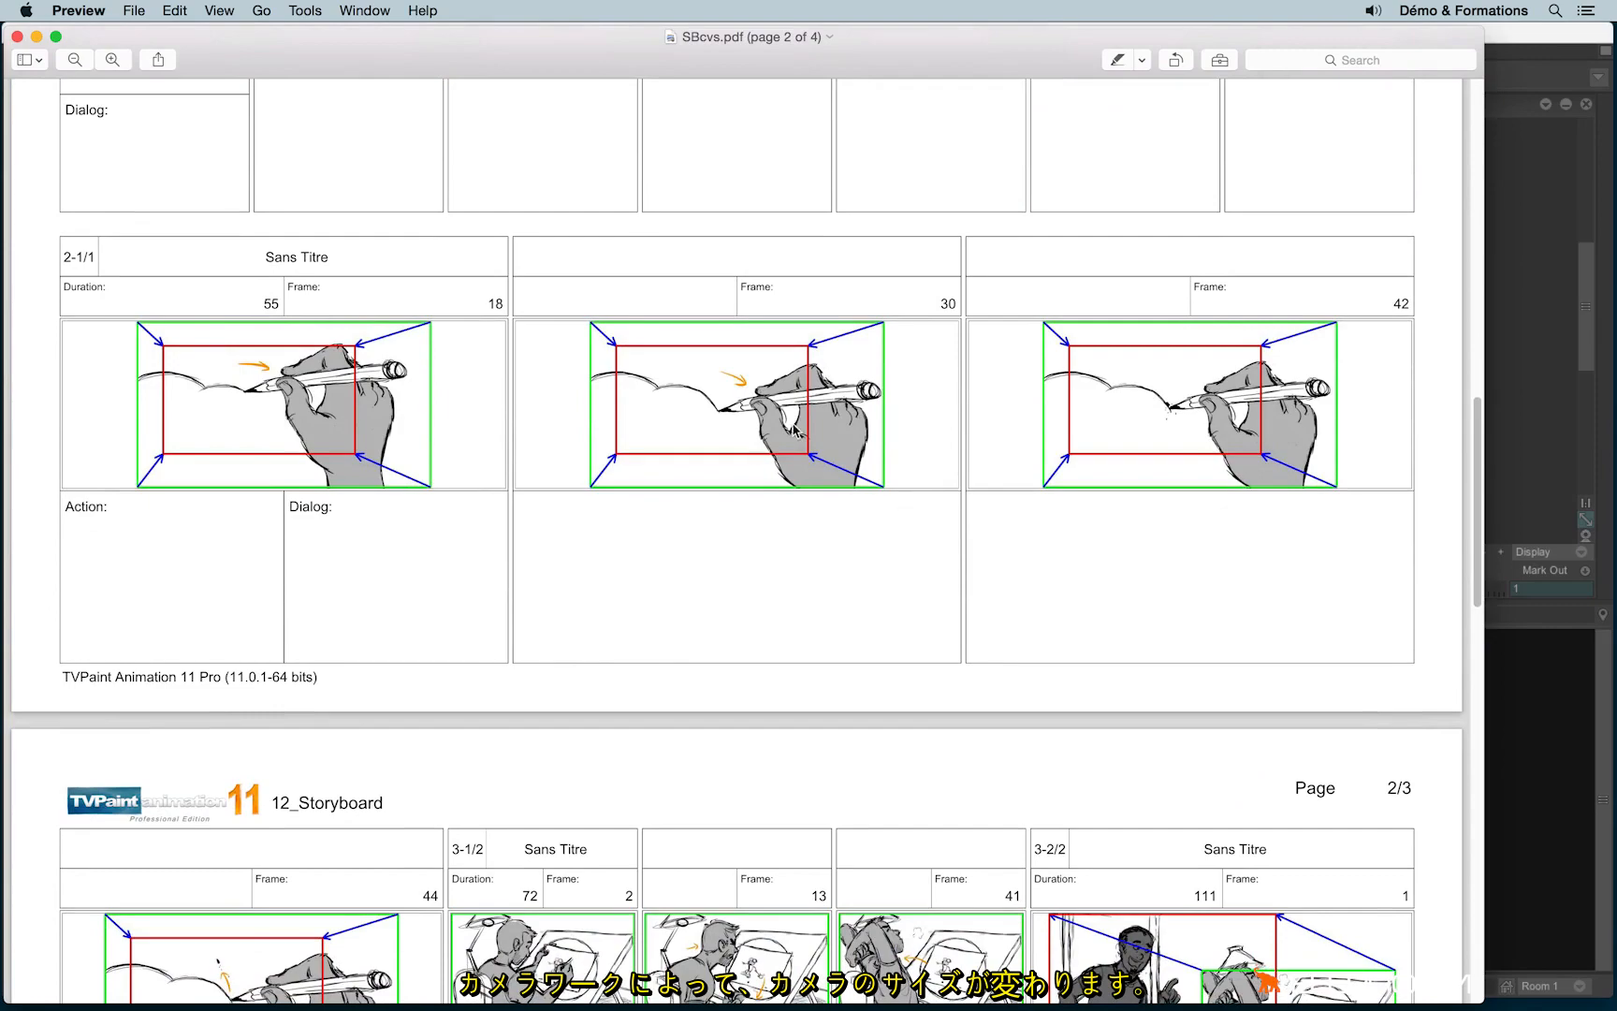
scroll(662, 555, "down", 5)
scroll(663, 555, "down", 12)
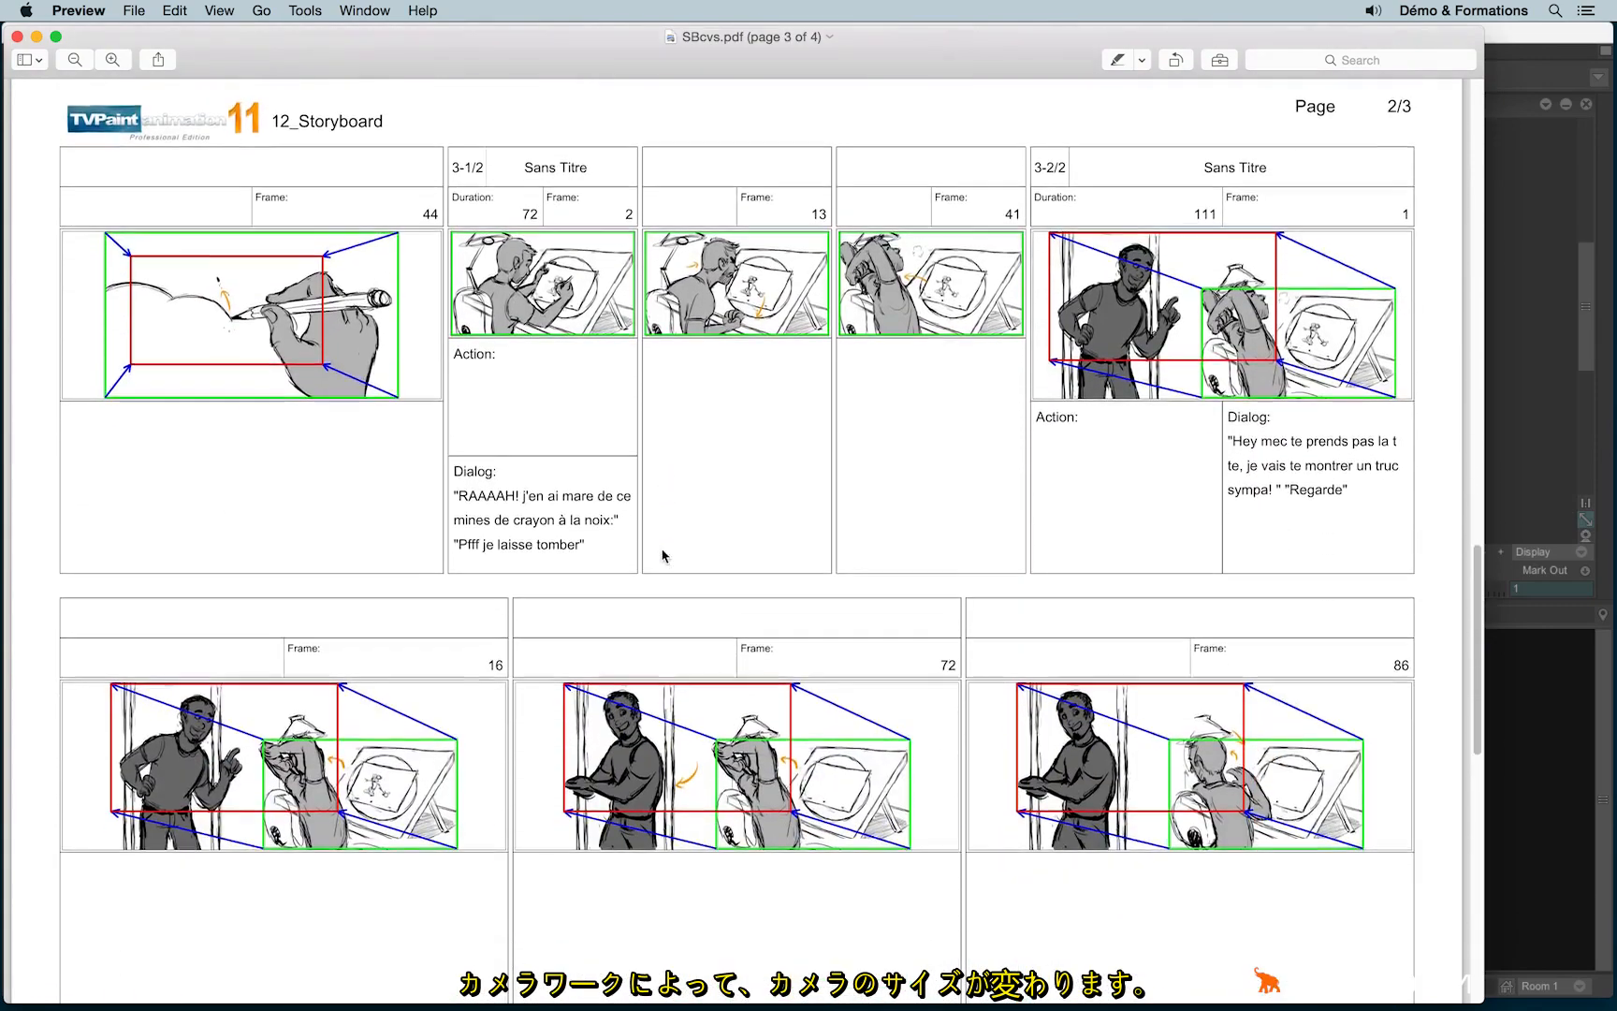
- View the last page of SBcvs.pdf, go back toward its beginning and close the document
scroll(703, 636, "down", 5)
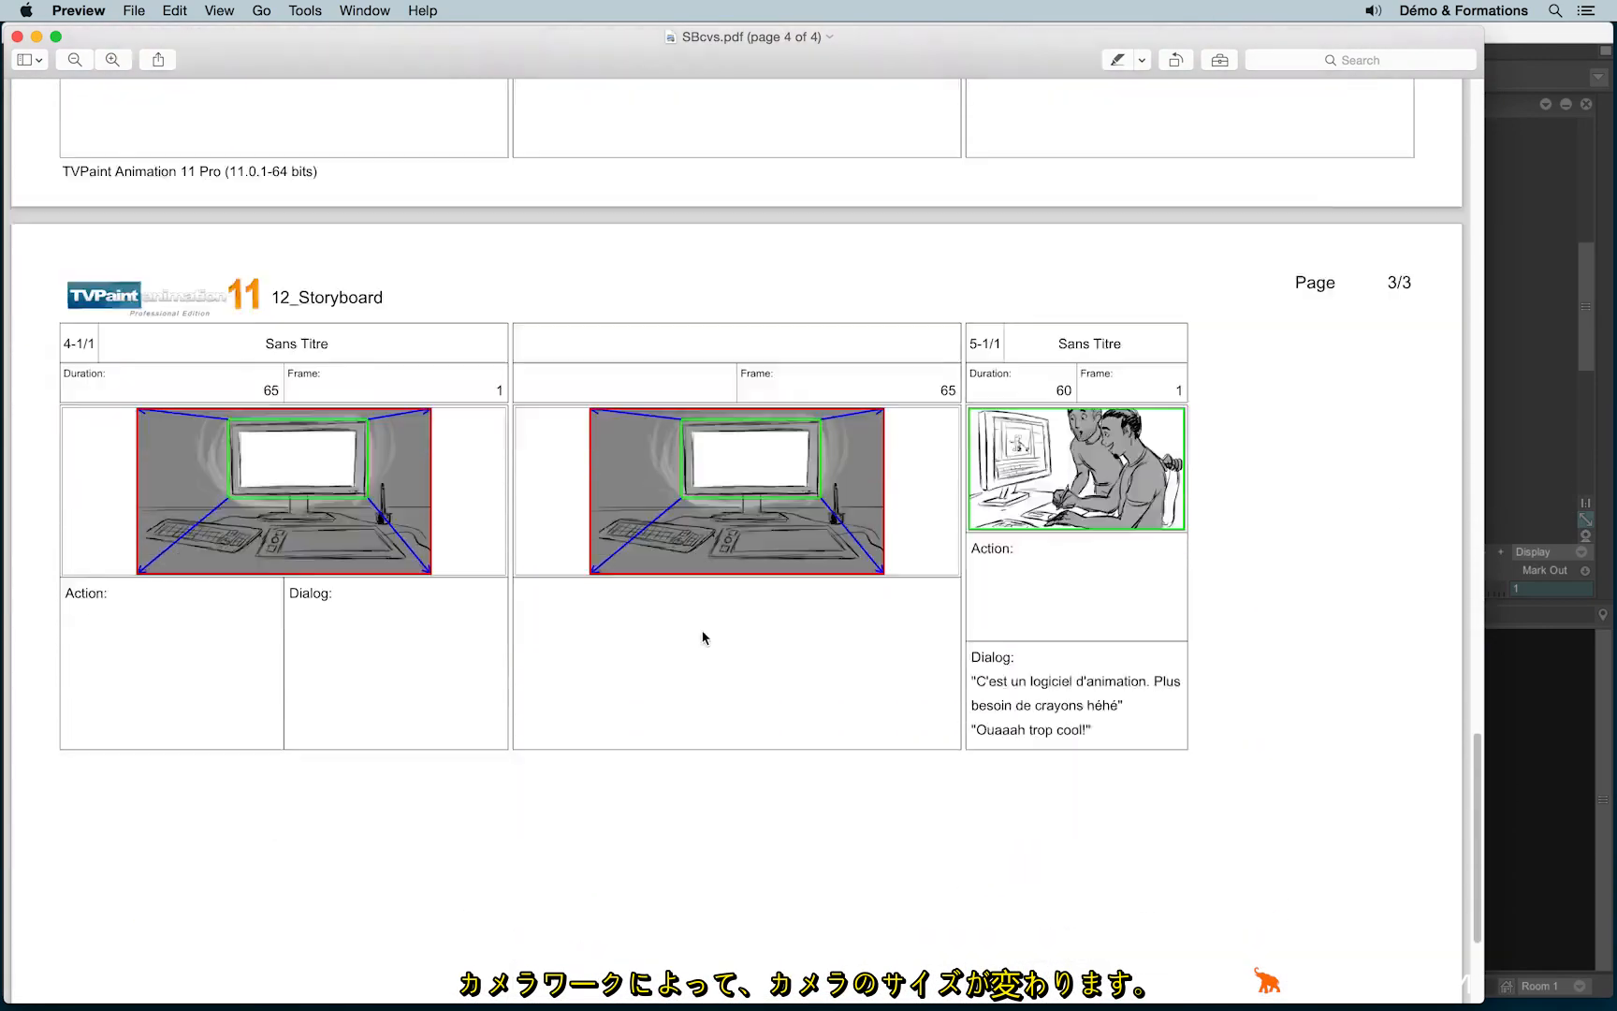
scroll(703, 636, "up", 20)
scroll(702, 631, "up", 1)
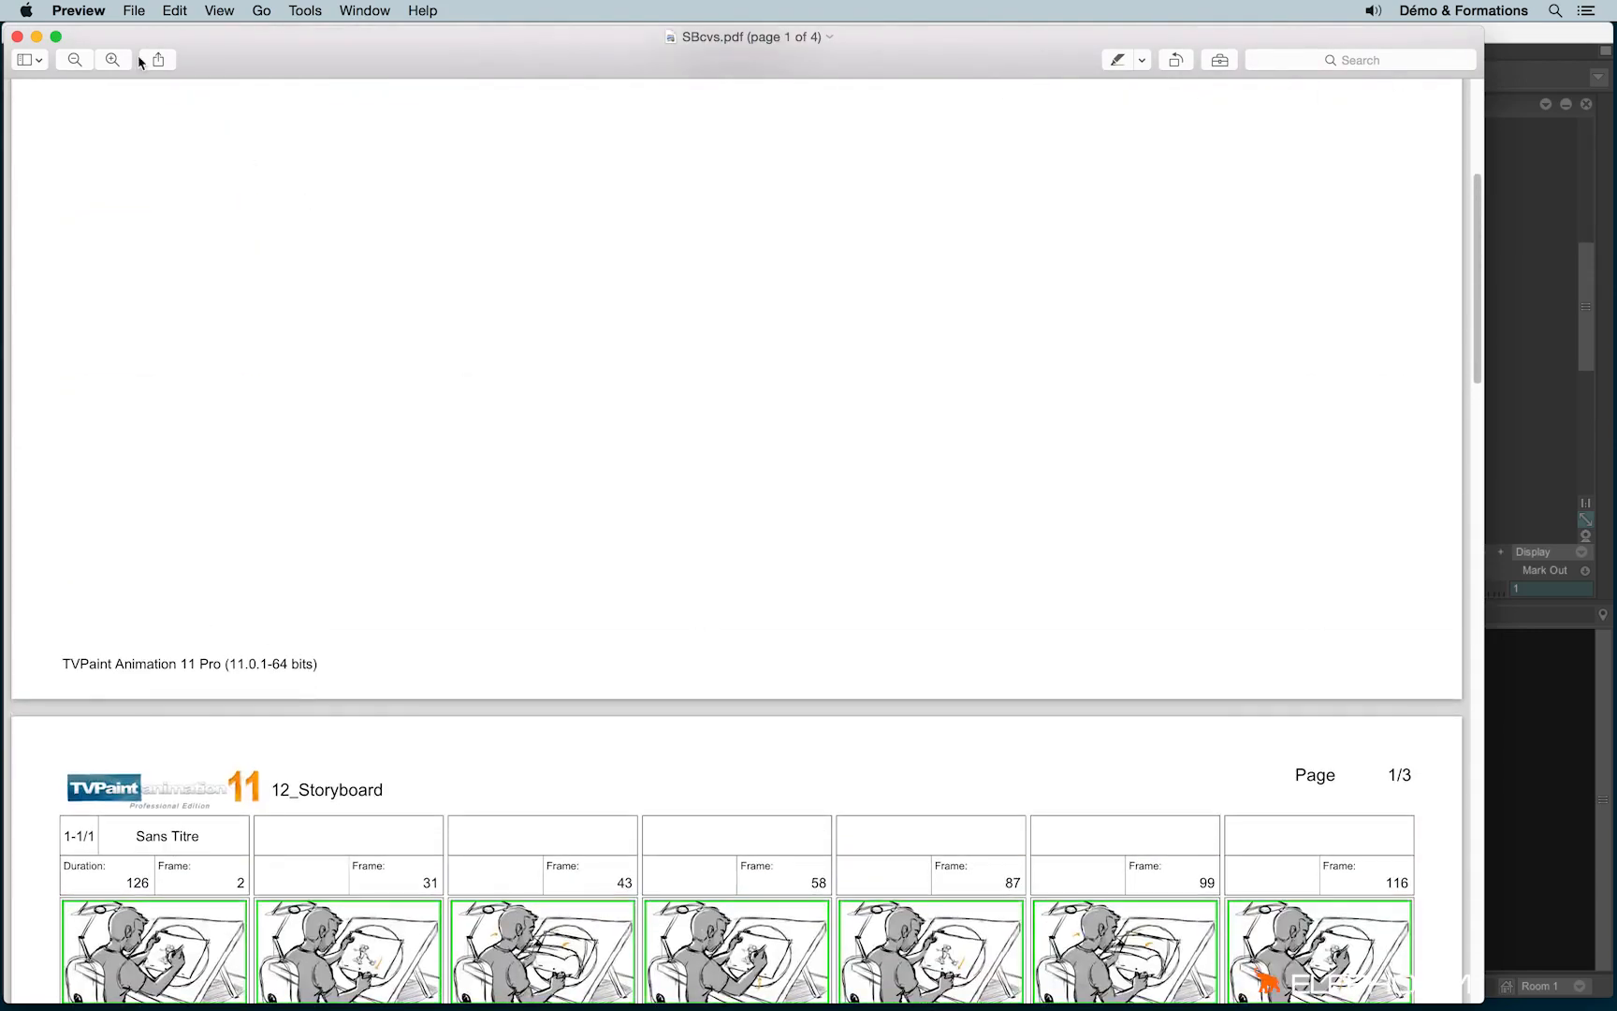
left_click(19, 37)
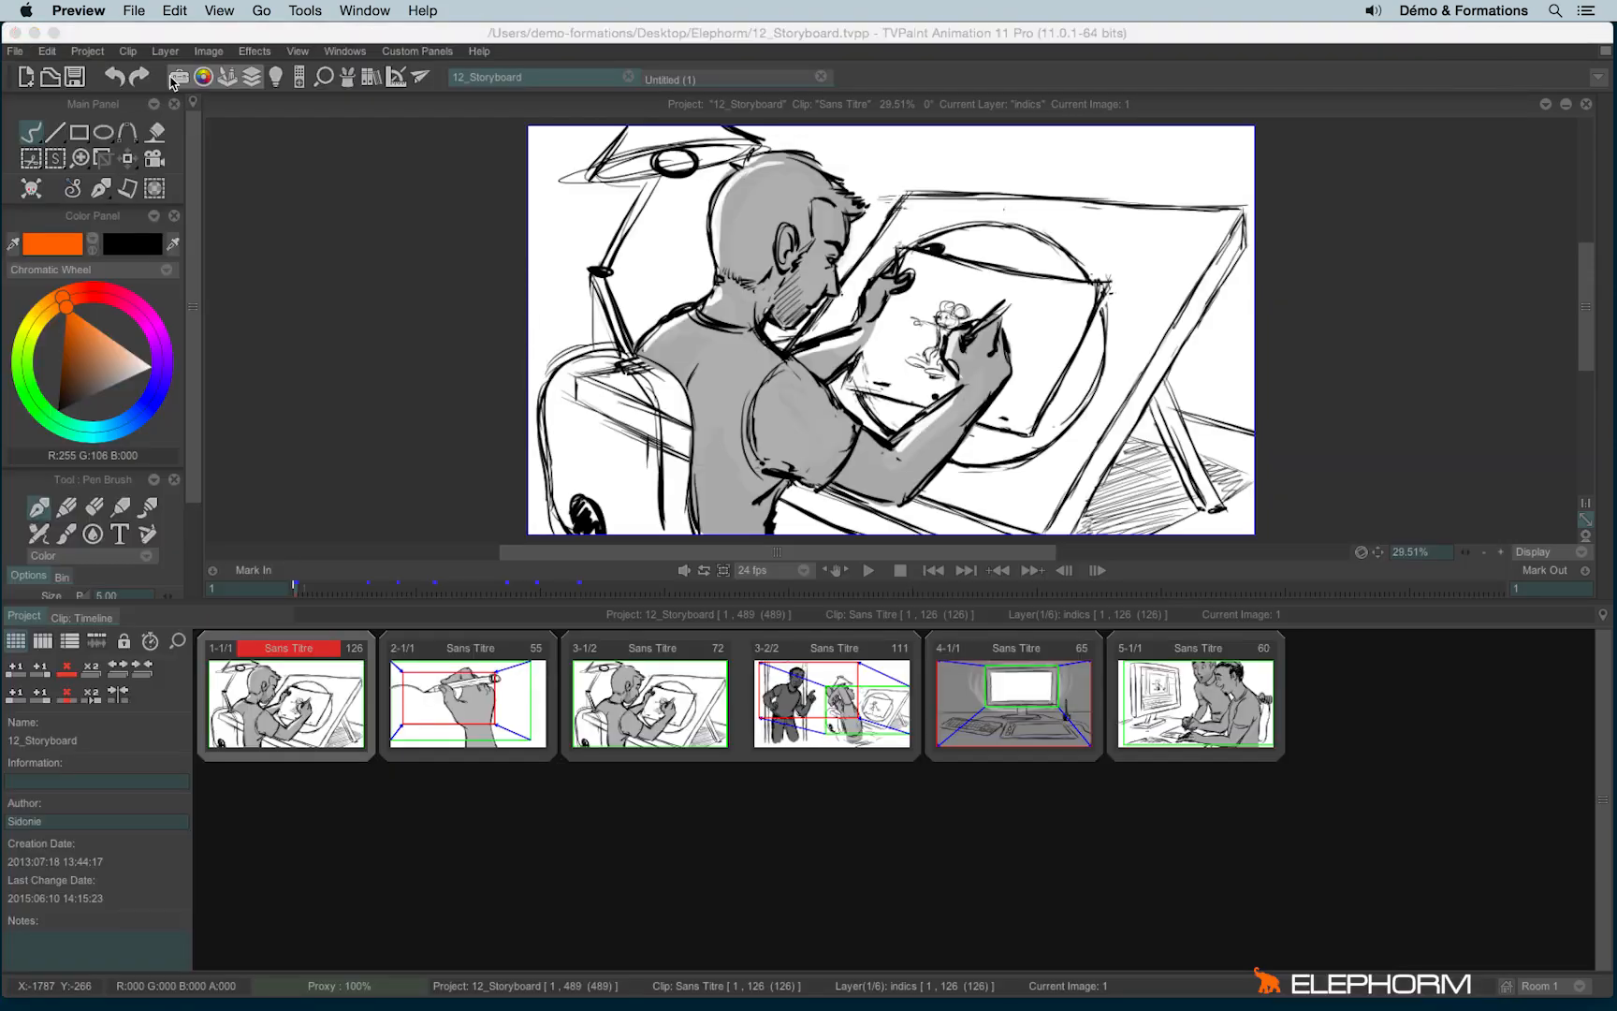
- Reopen the project's PDF publishing settings and set the thumbnail view to Camera Constant Size
left_click(21, 52)
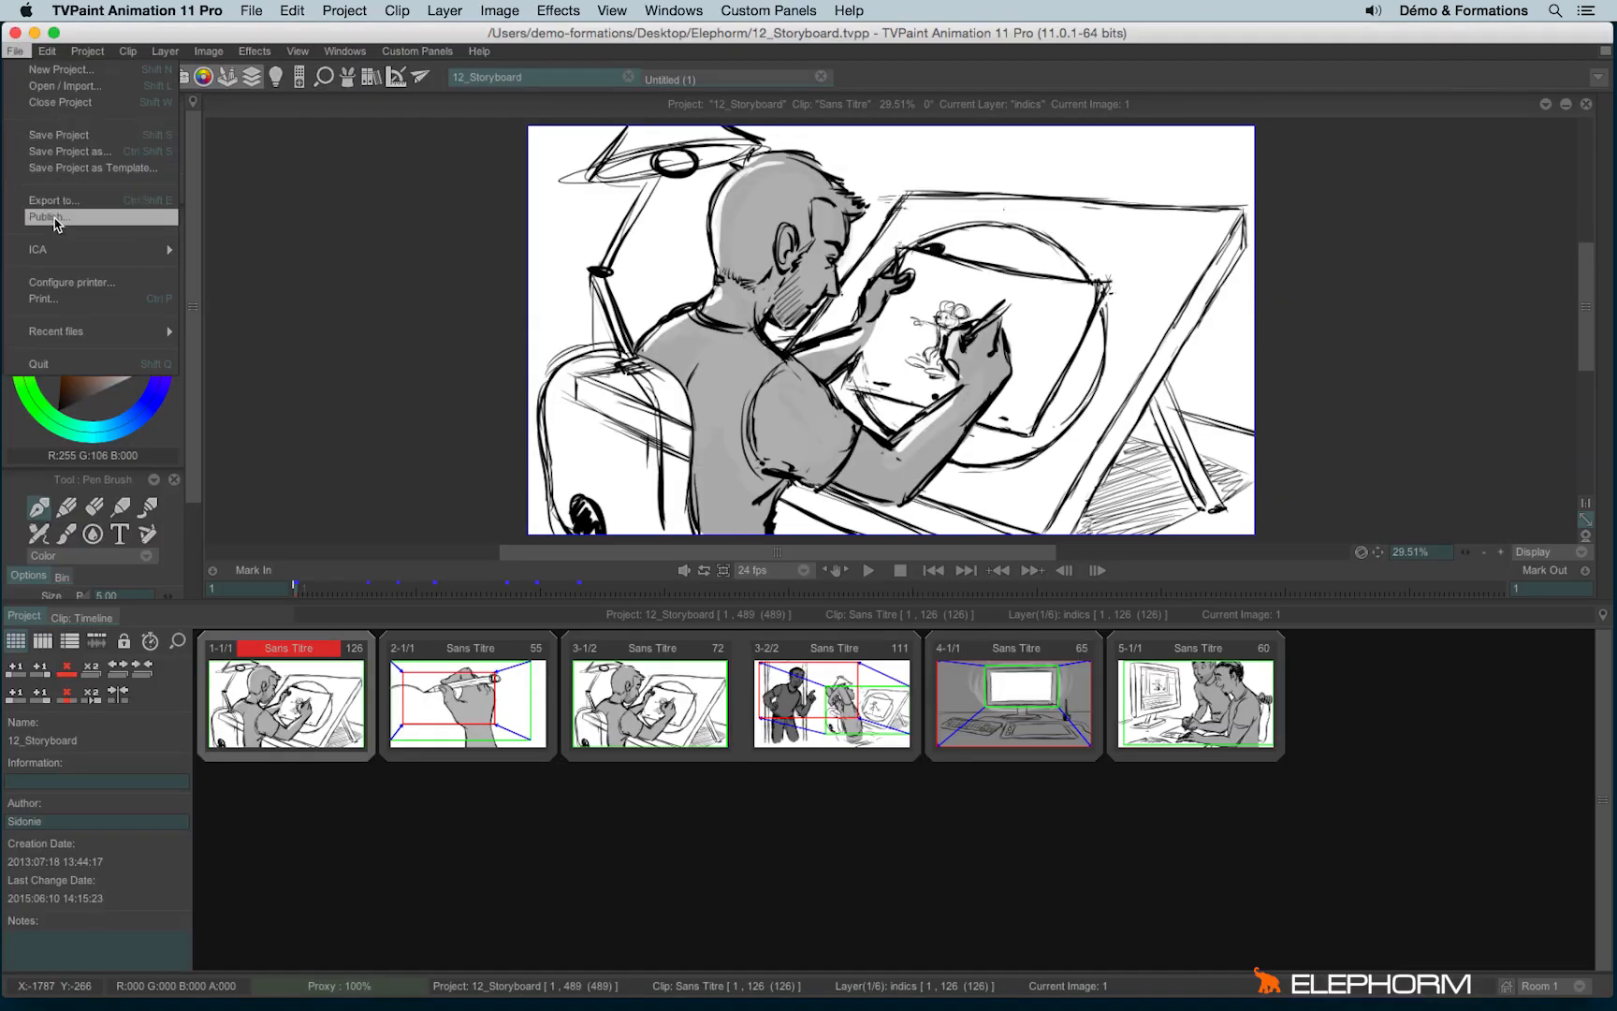
left_click(114, 217)
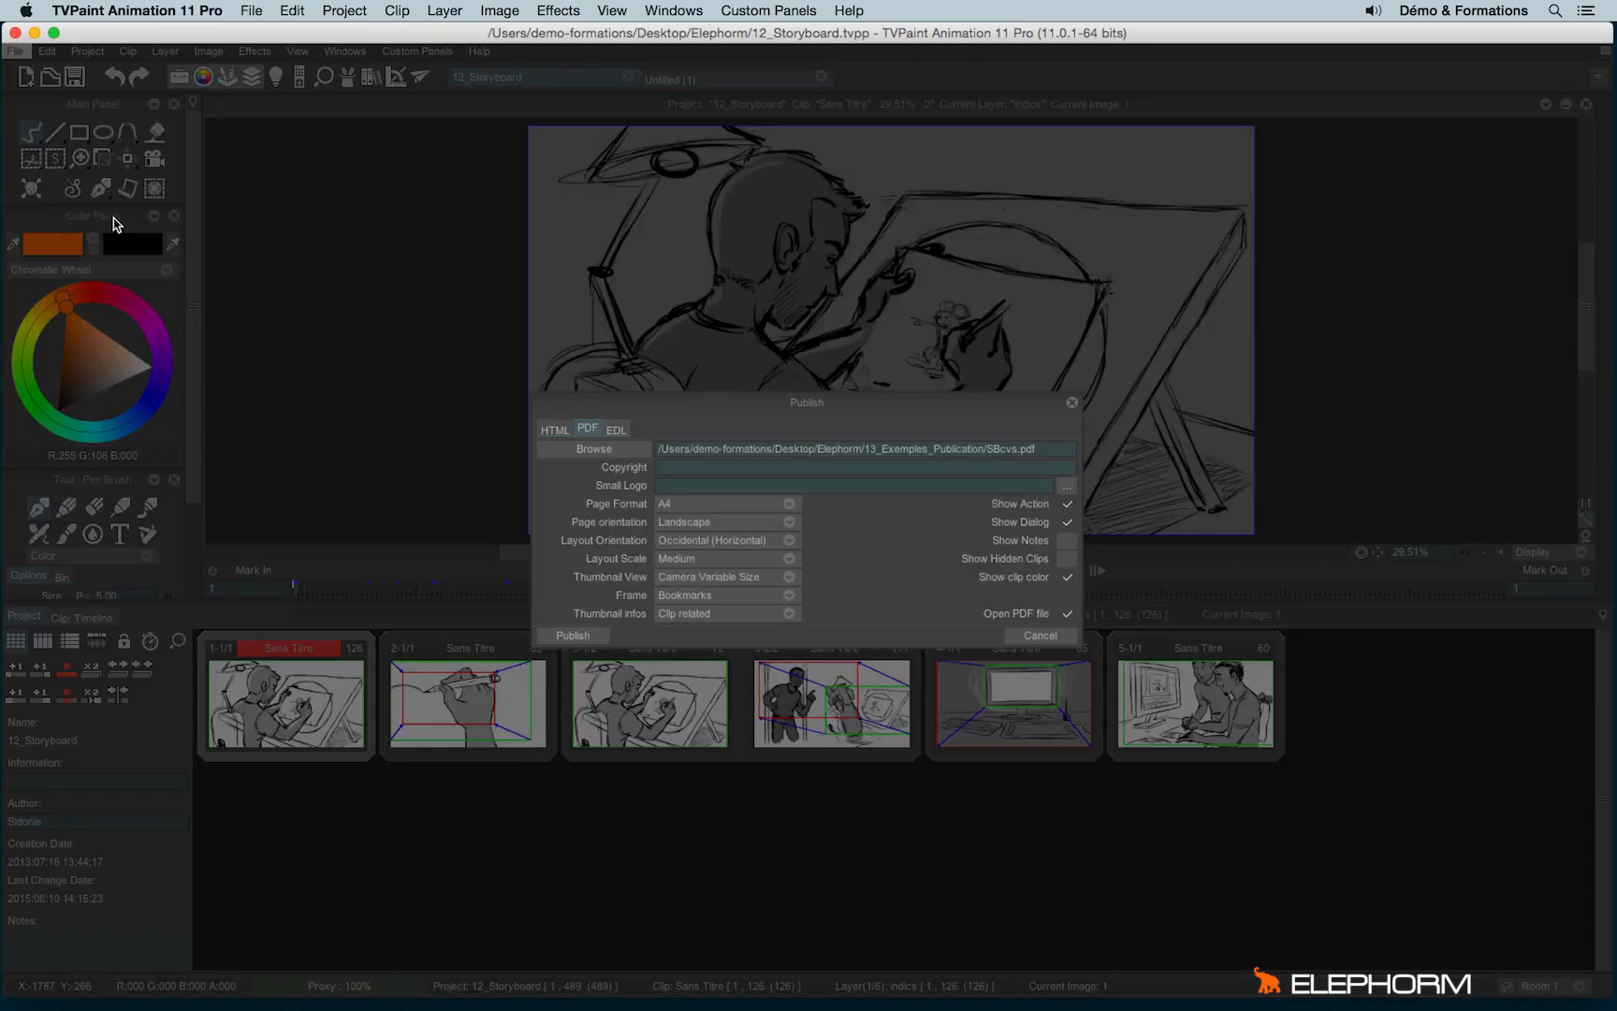
left_click(726, 577)
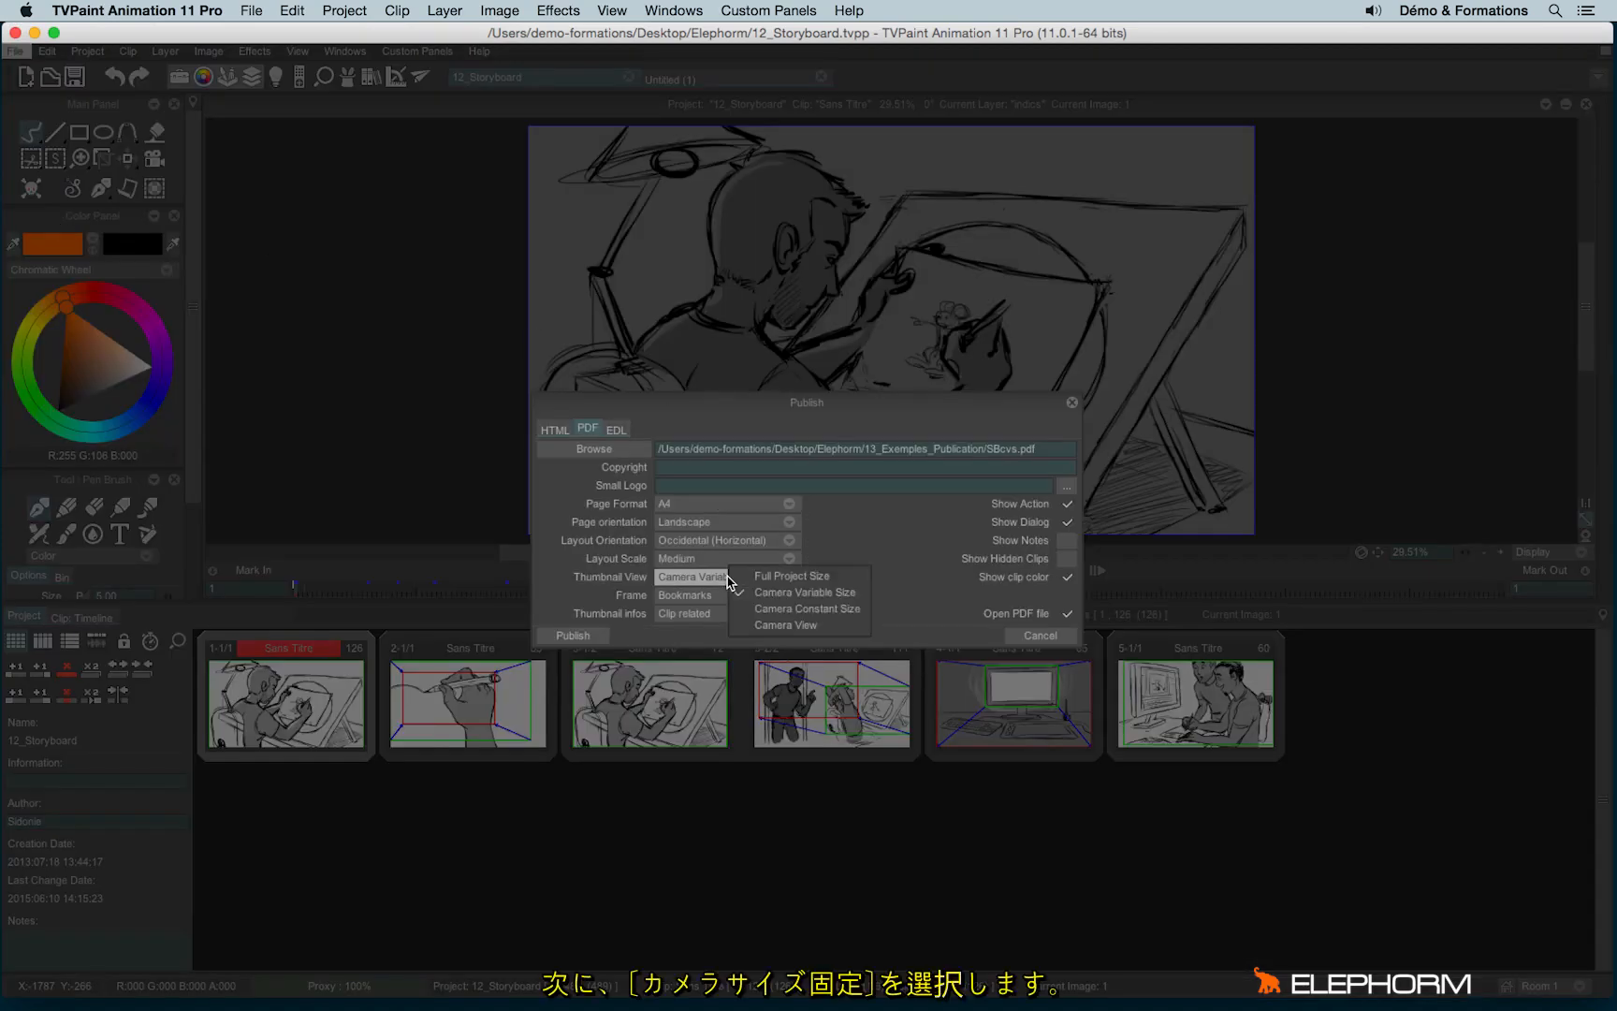
left_click(797, 610)
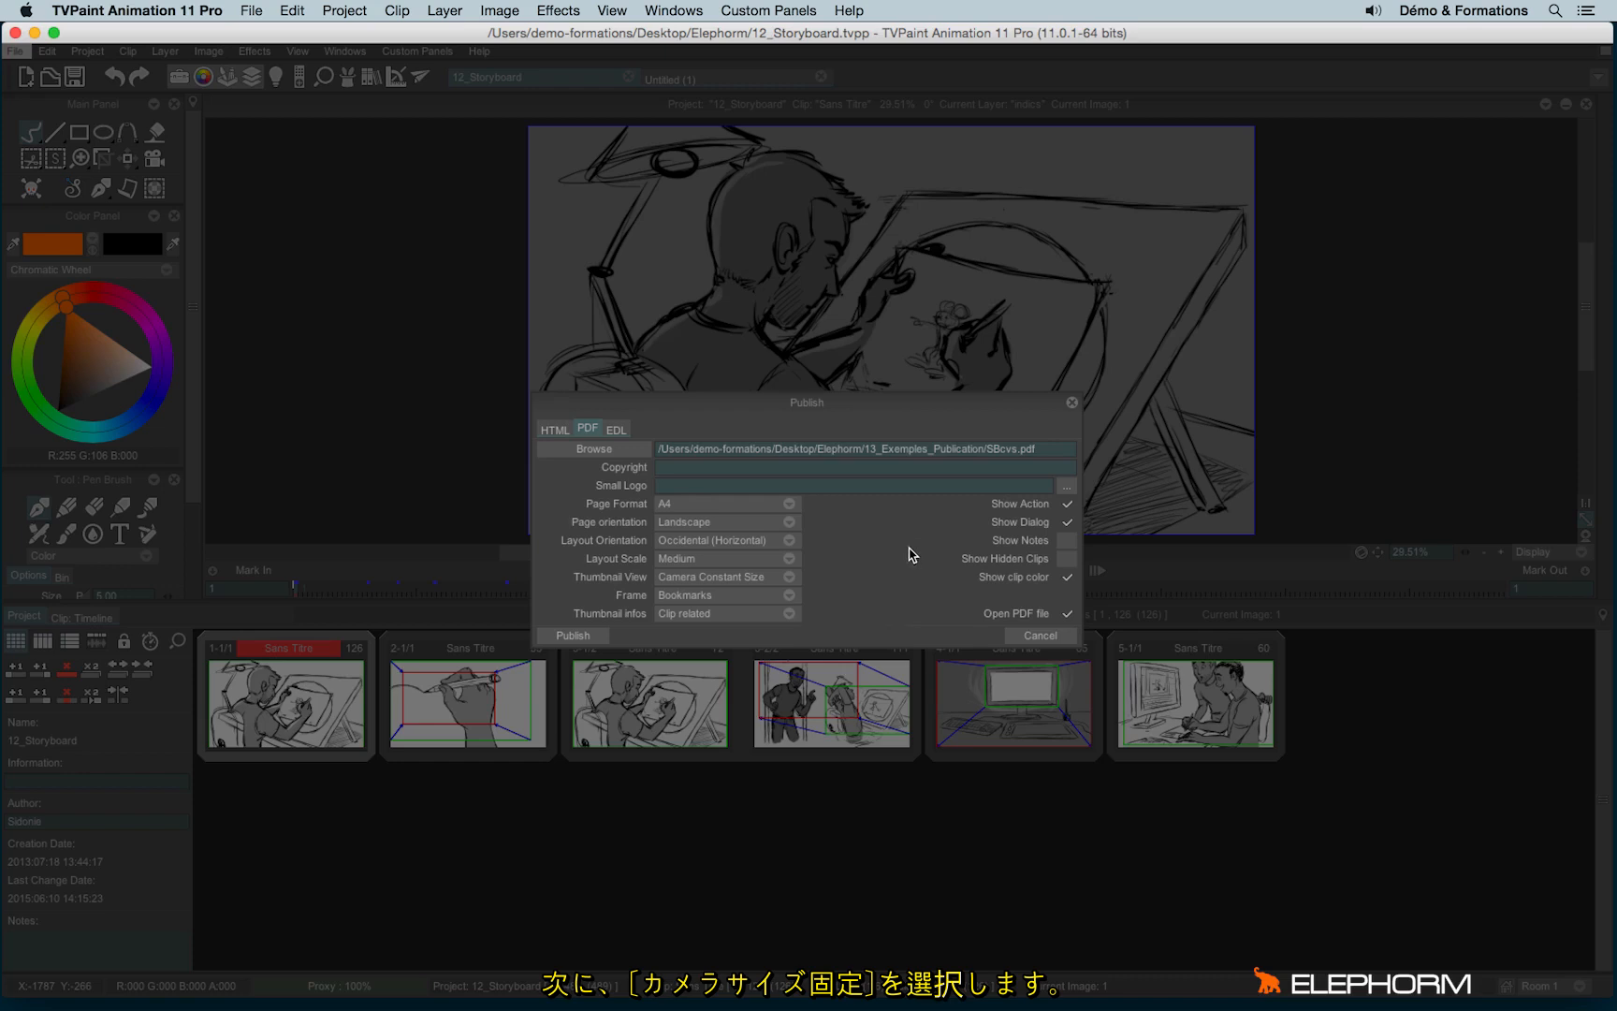
- Rename the output file as SBccs.pdf in the same folder and publish the storyboard
left_click(1010, 448)
left_click(1010, 448)
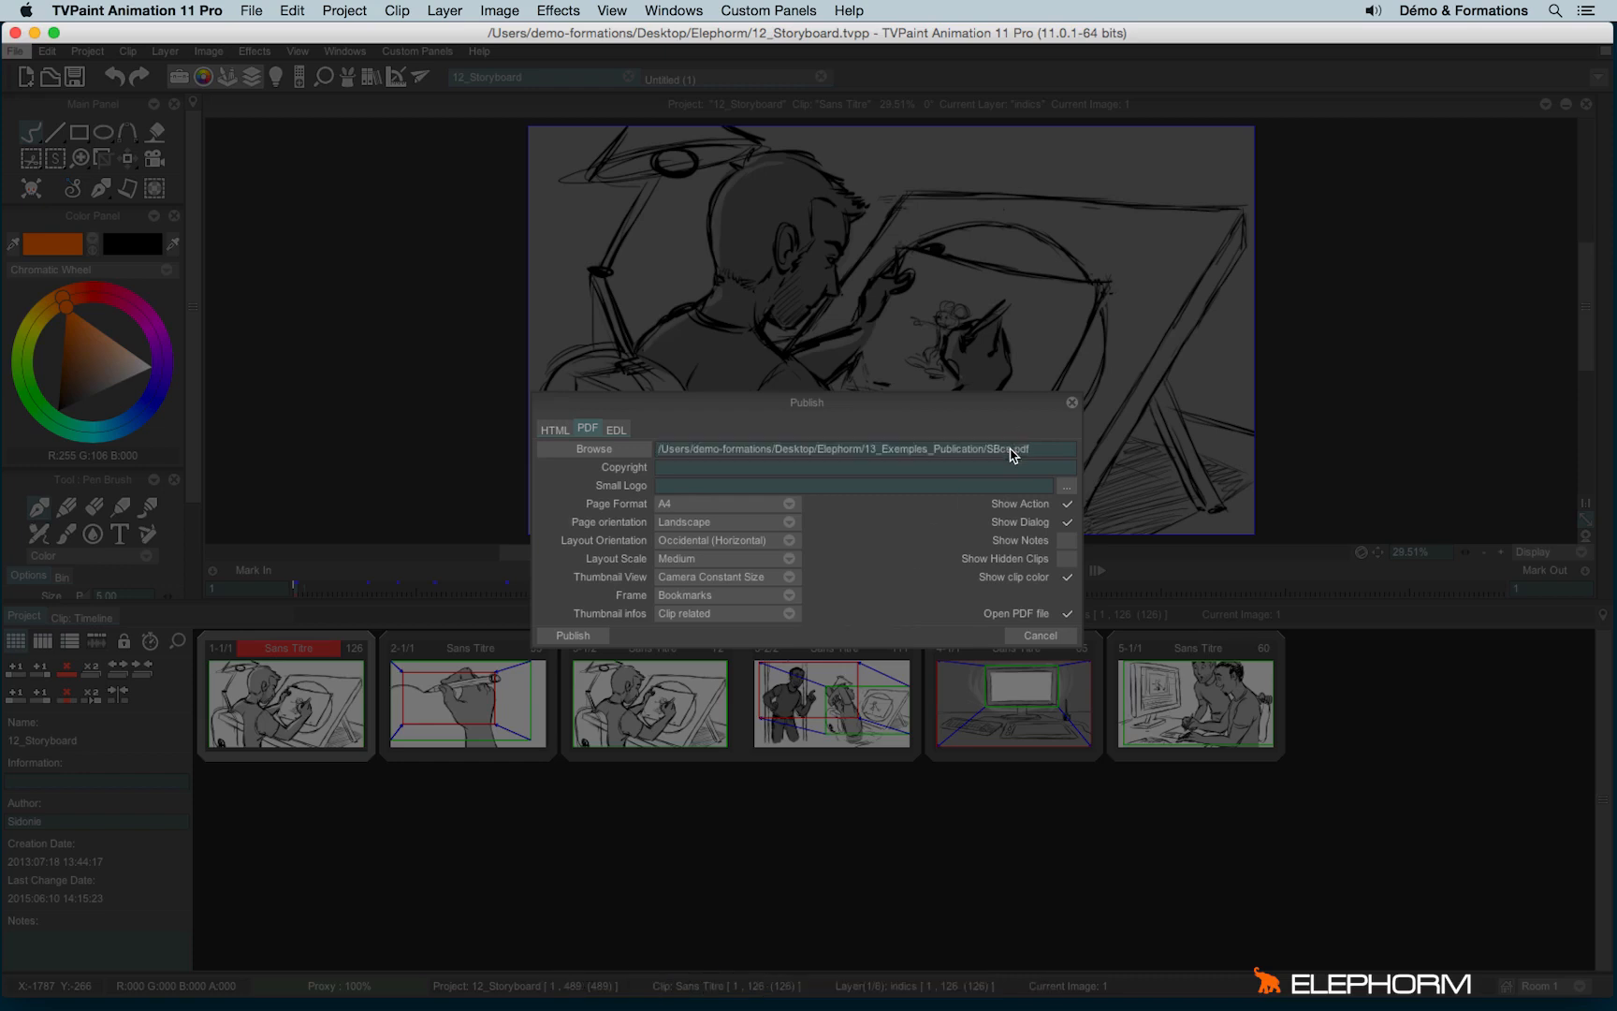
left_click(572, 635)
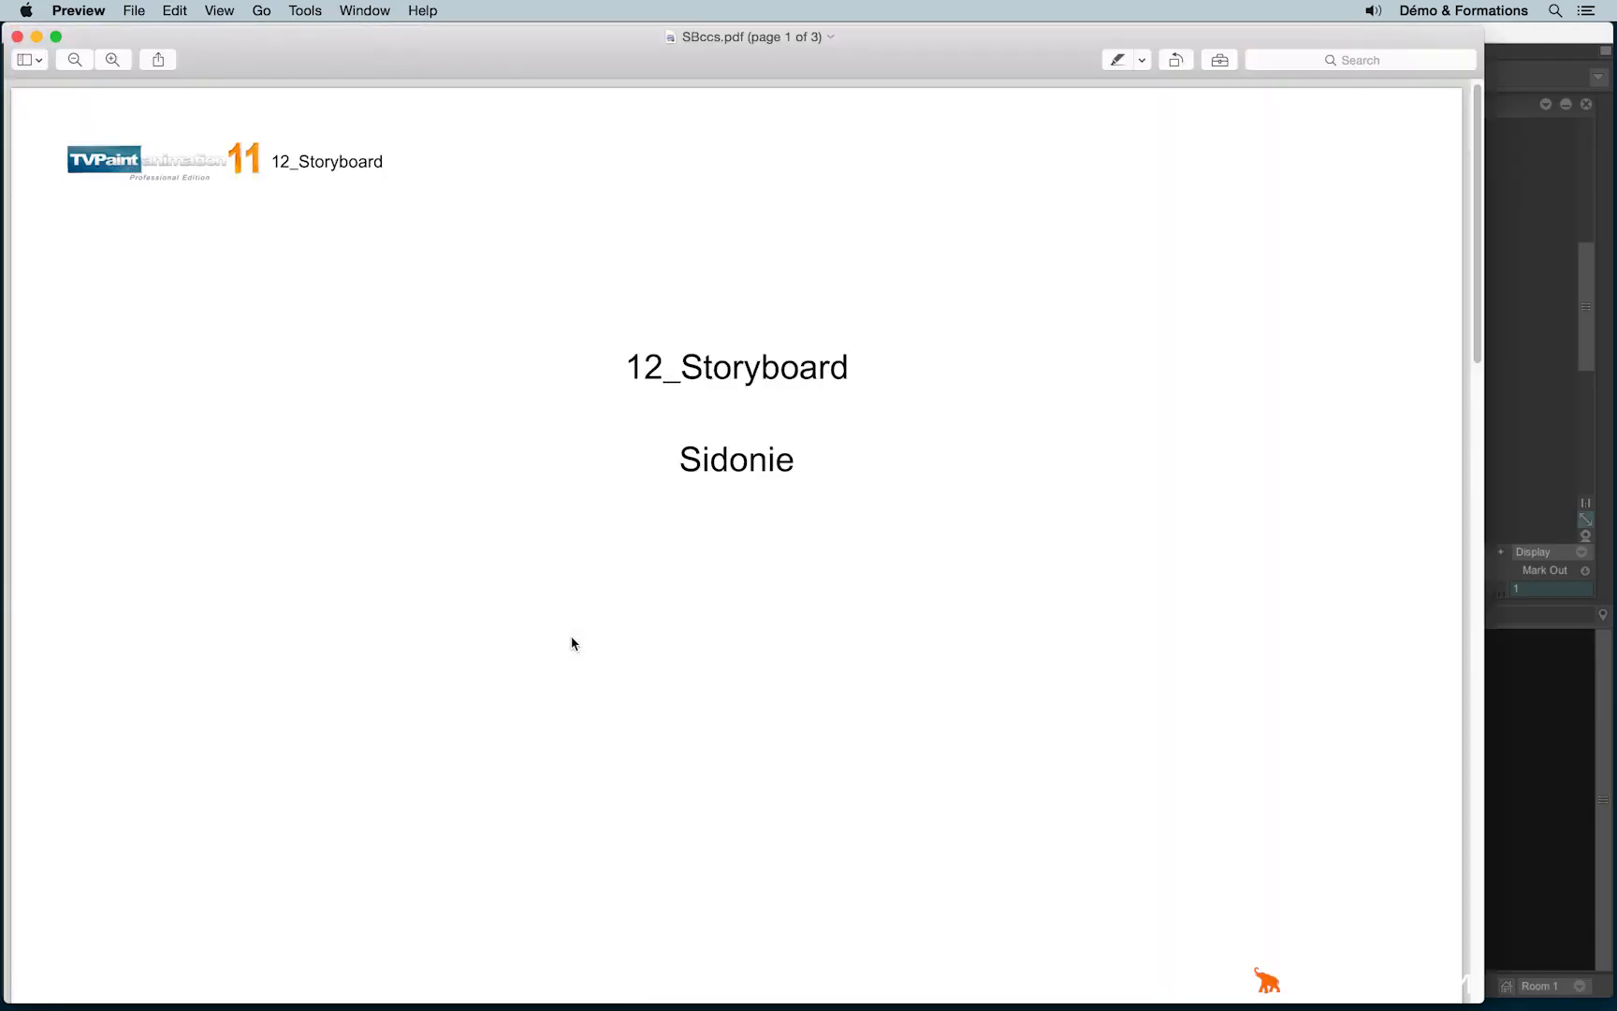
- Look through the pages of SBccs.pdf to examine the thumbnail sizes of clips with camera moves, and close the document
scroll(573, 639, "down", 10)
scroll(573, 642, "down", 15)
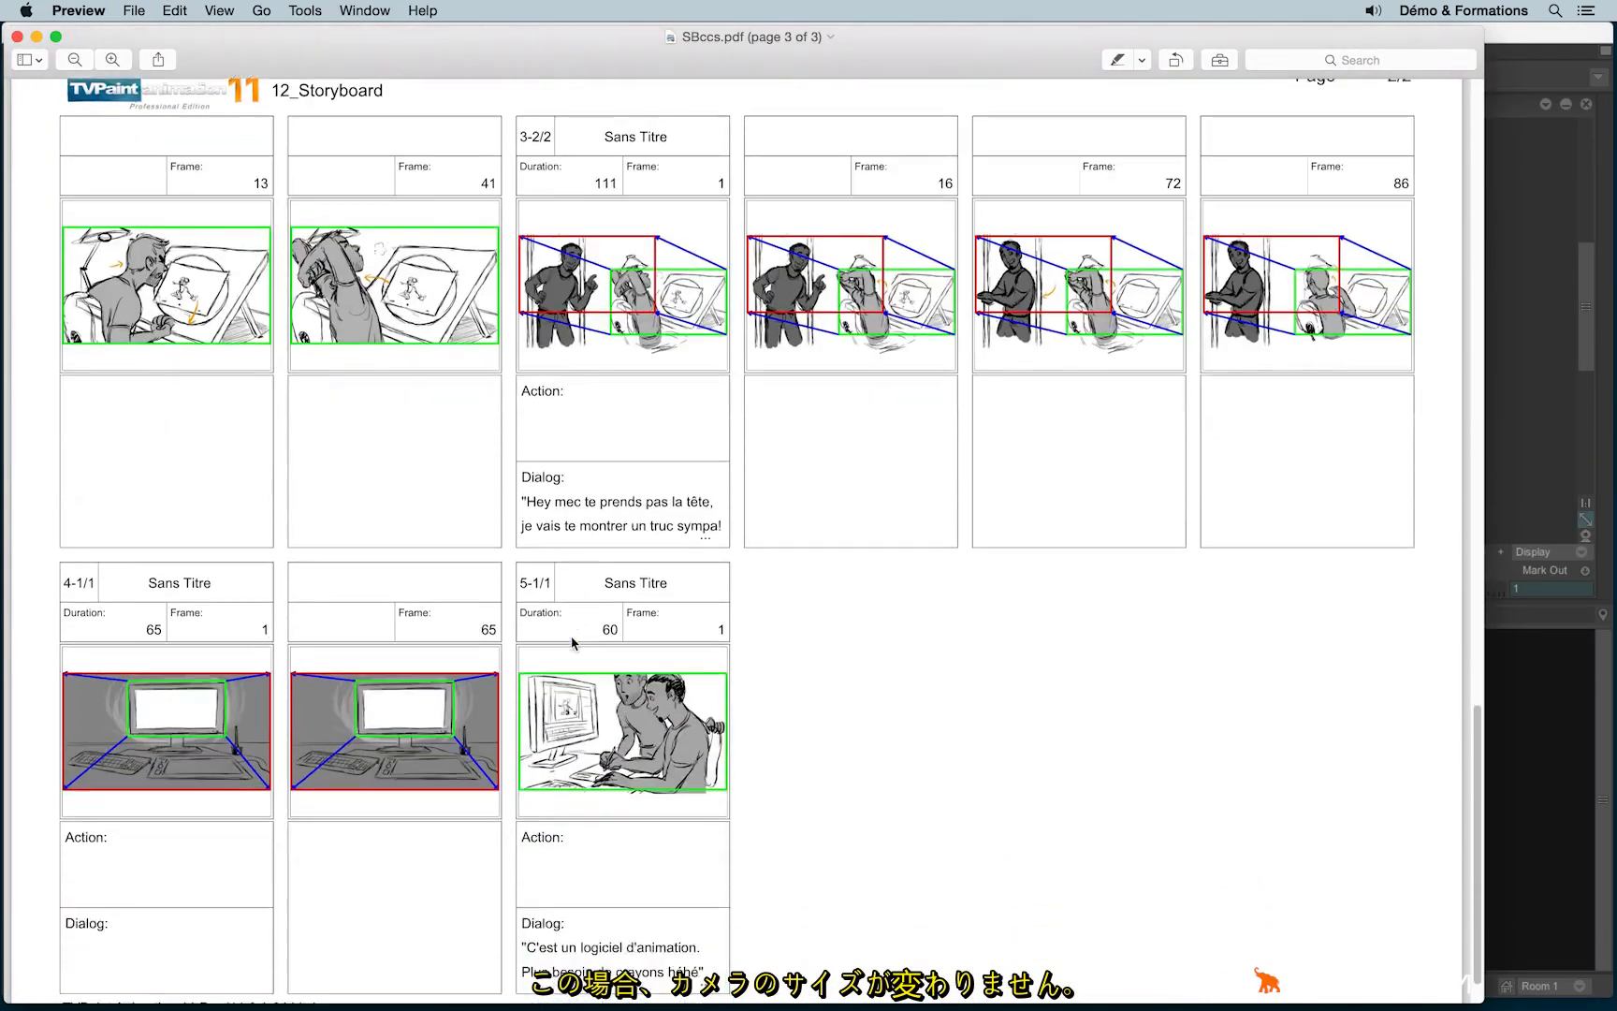
scroll(571, 640, "up", 20)
scroll(571, 642, "down", 6)
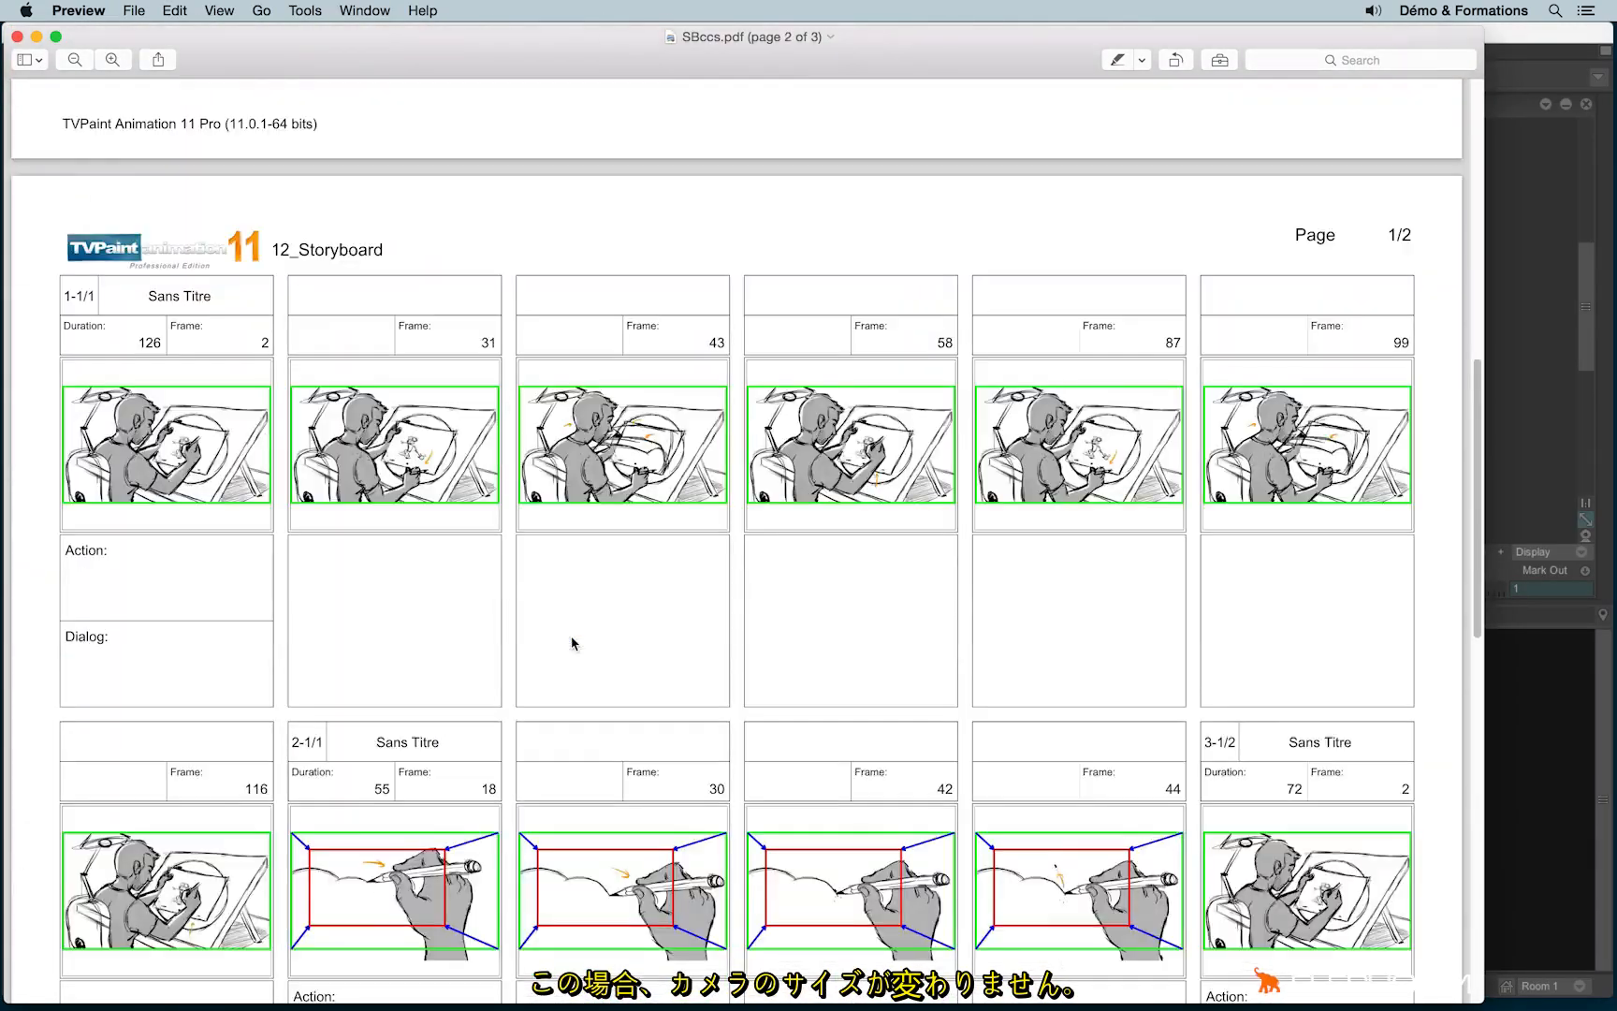
scroll(572, 637, "down", 5)
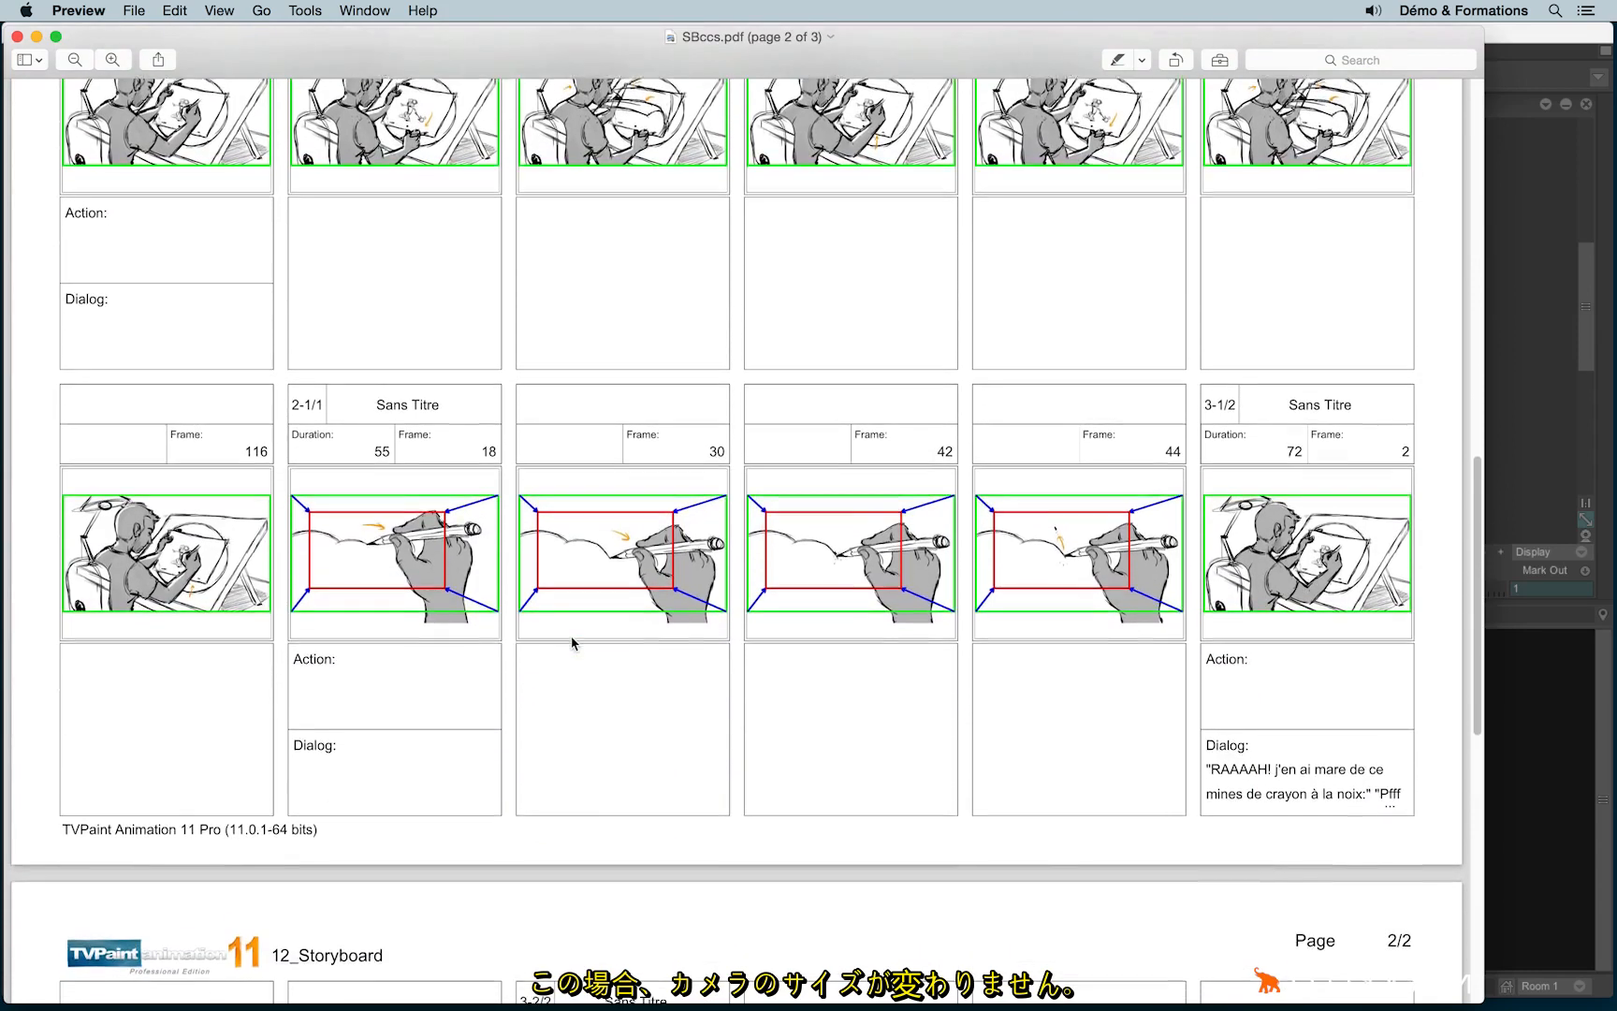
left_click(17, 37)
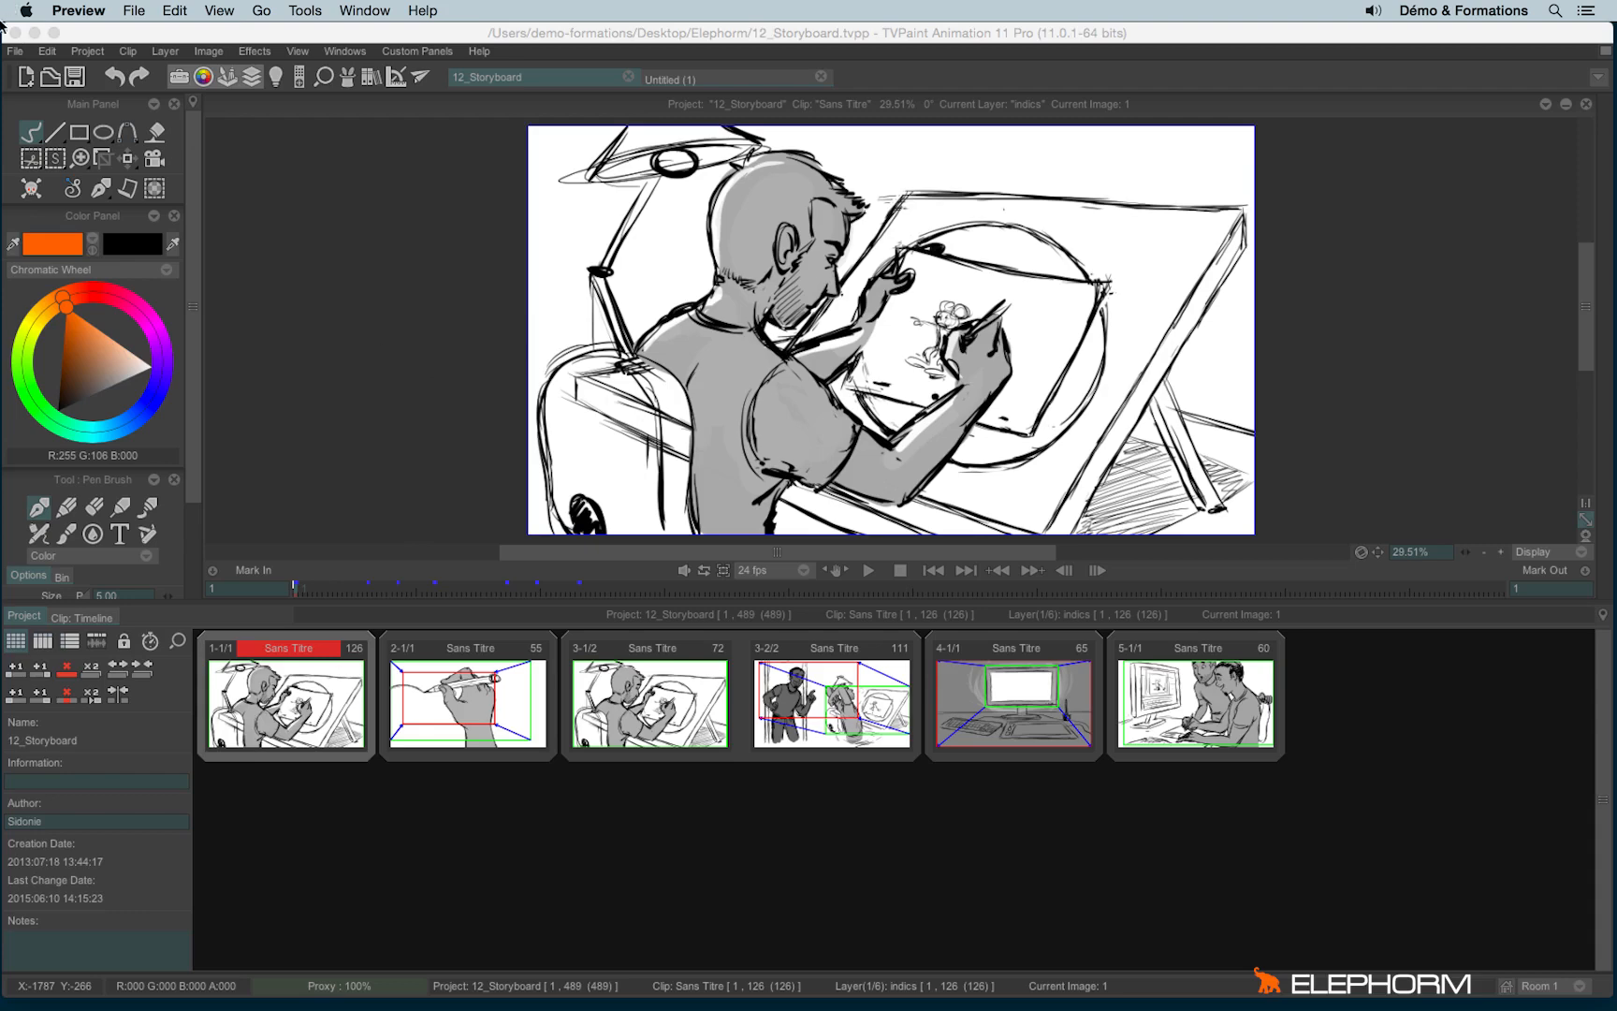
- Reopen the project's PDF publishing settings and set the thumbnail view to Camera View
left_click(17, 51)
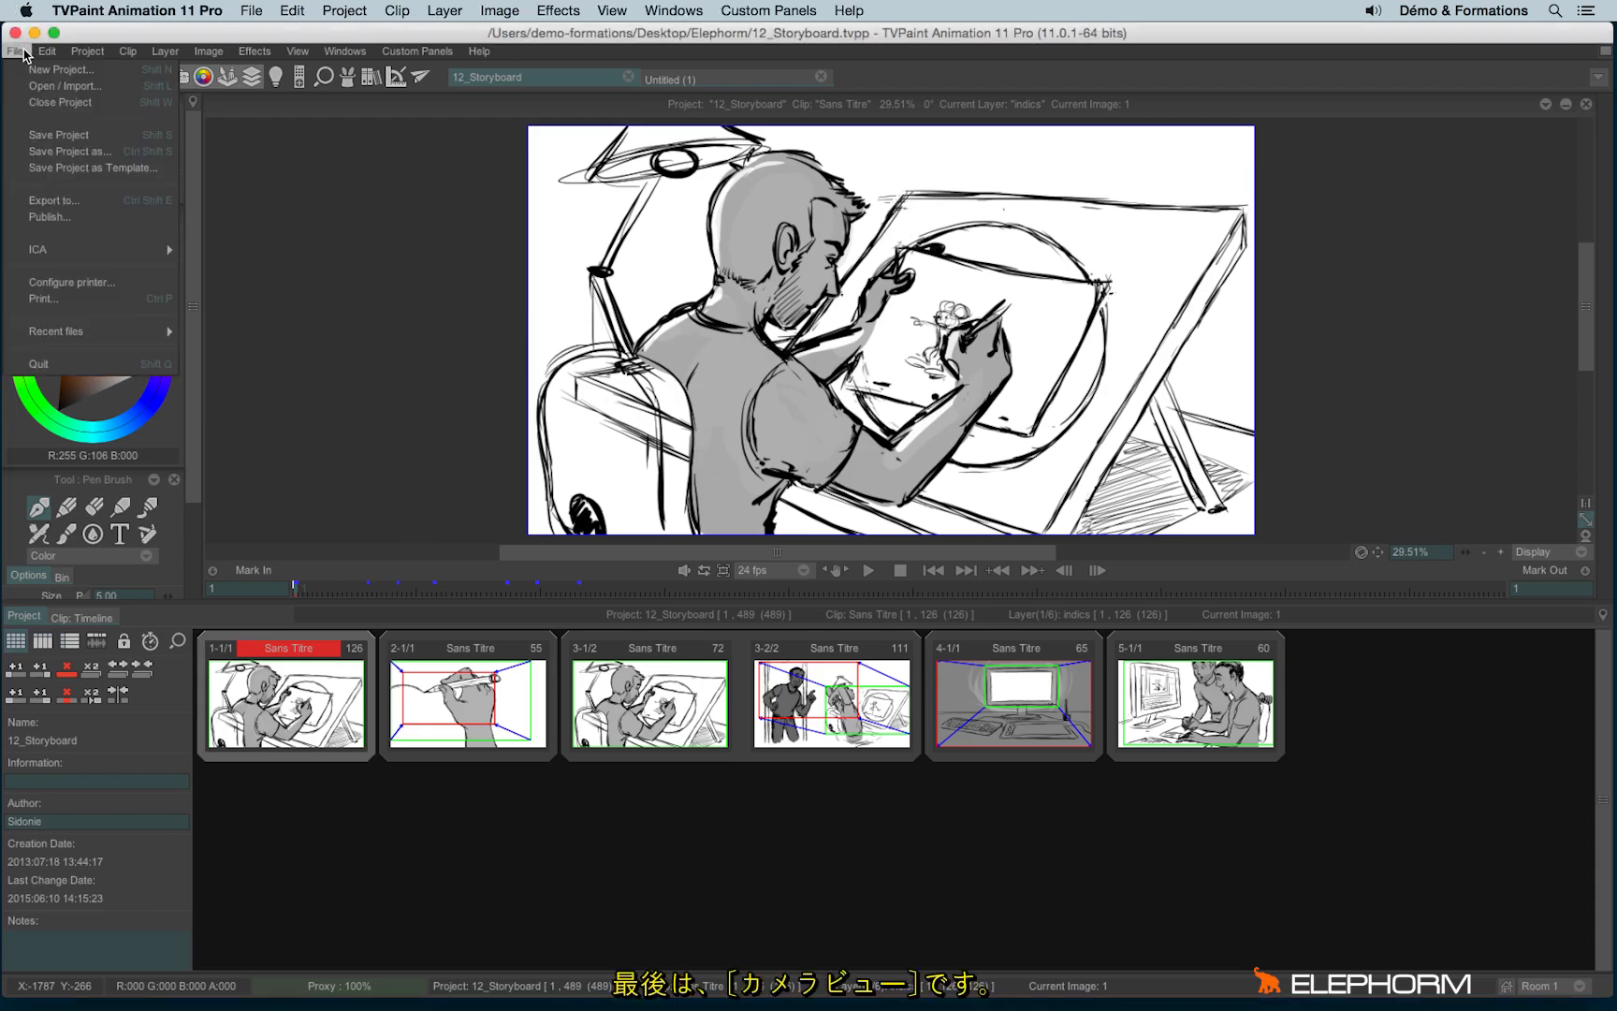
left_click(78, 224)
left_click(763, 578)
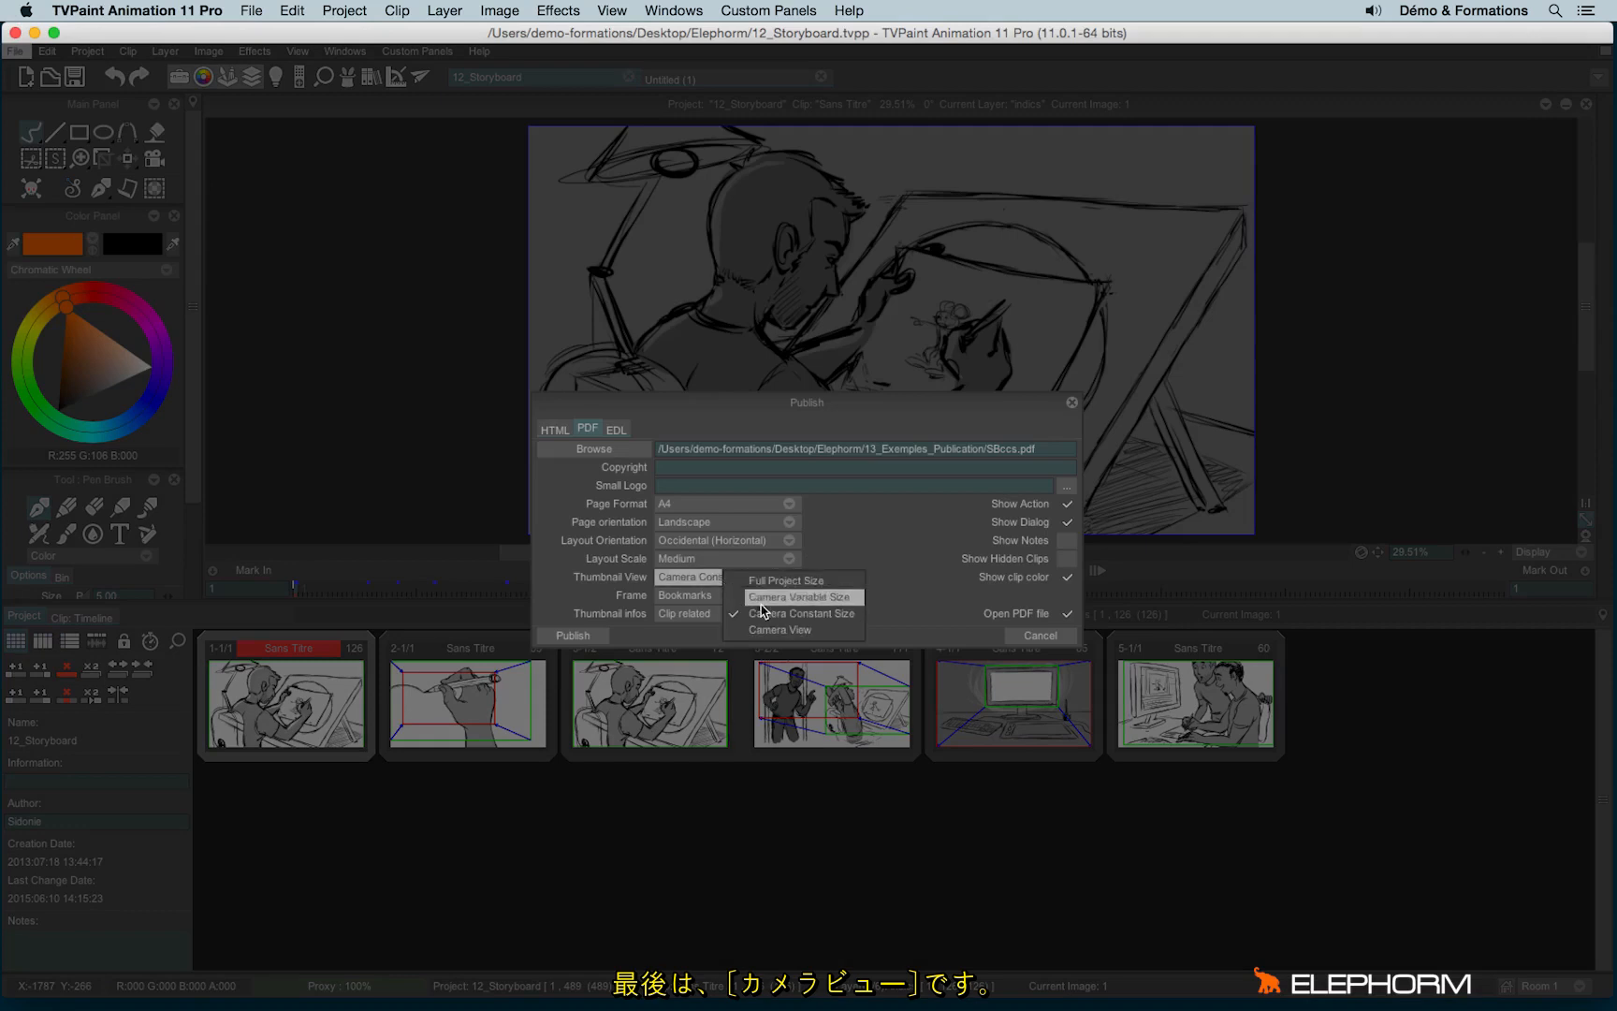
left_click(778, 636)
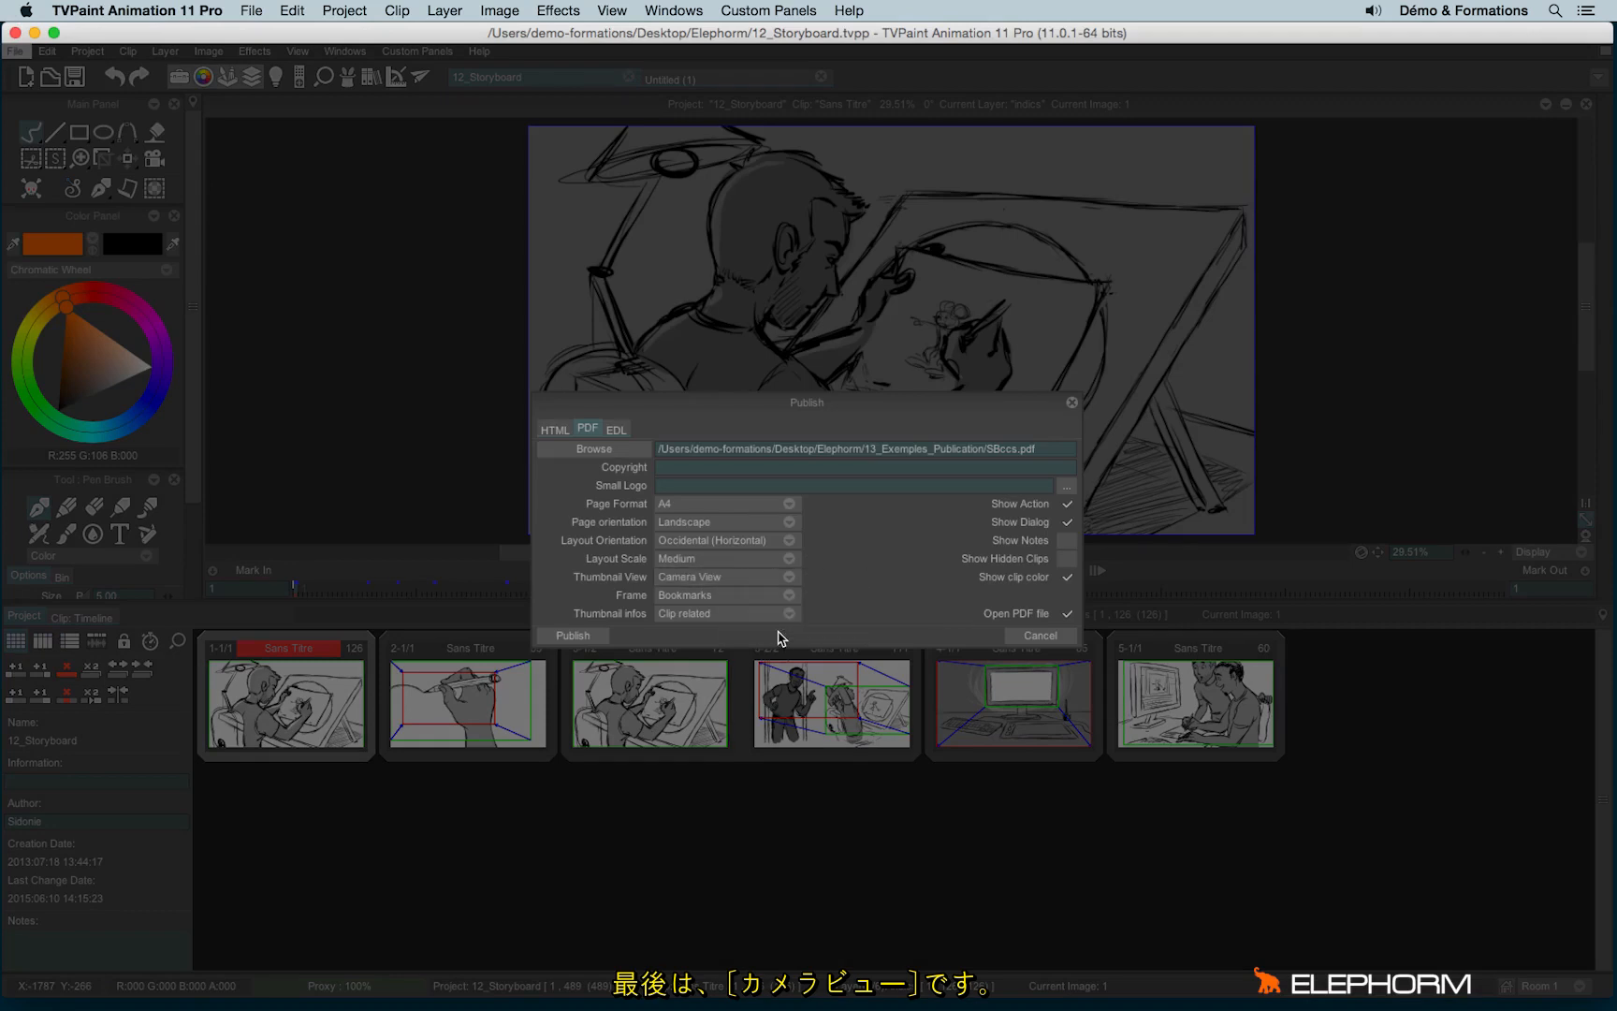
- Decline overwriting SBccs.pdf, rename the output file as SBcv.pdf in the same folder and publish the storyboard
left_click(574, 636)
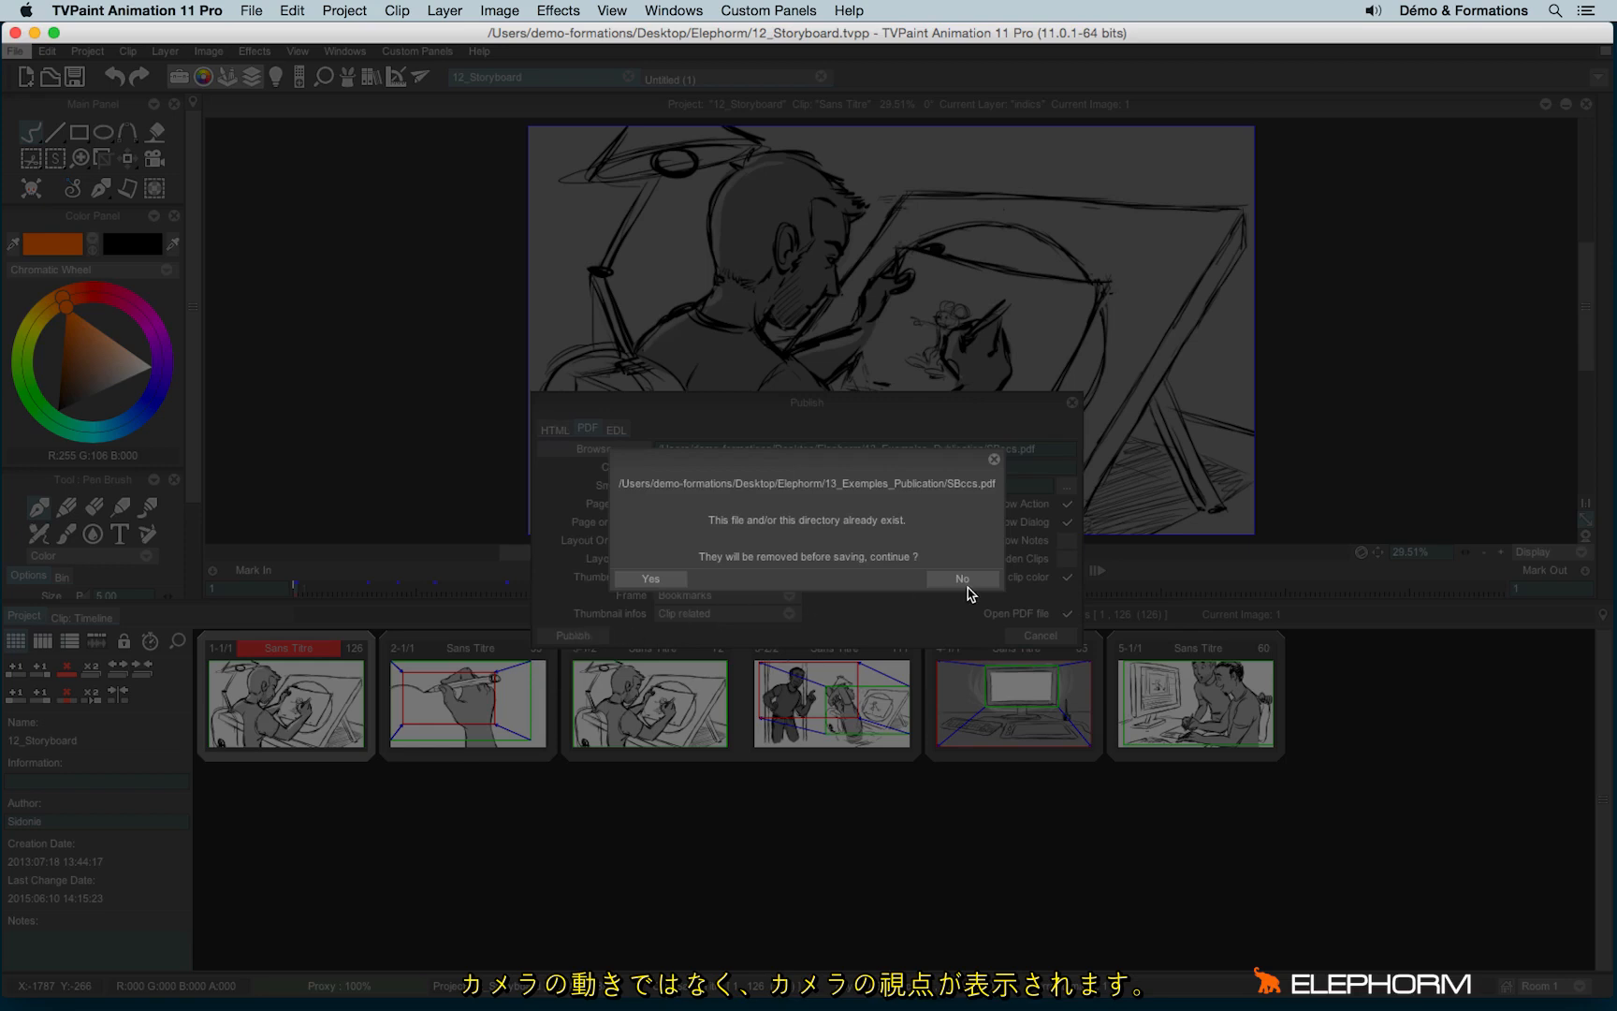
left_click(962, 578)
left_click(1017, 454)
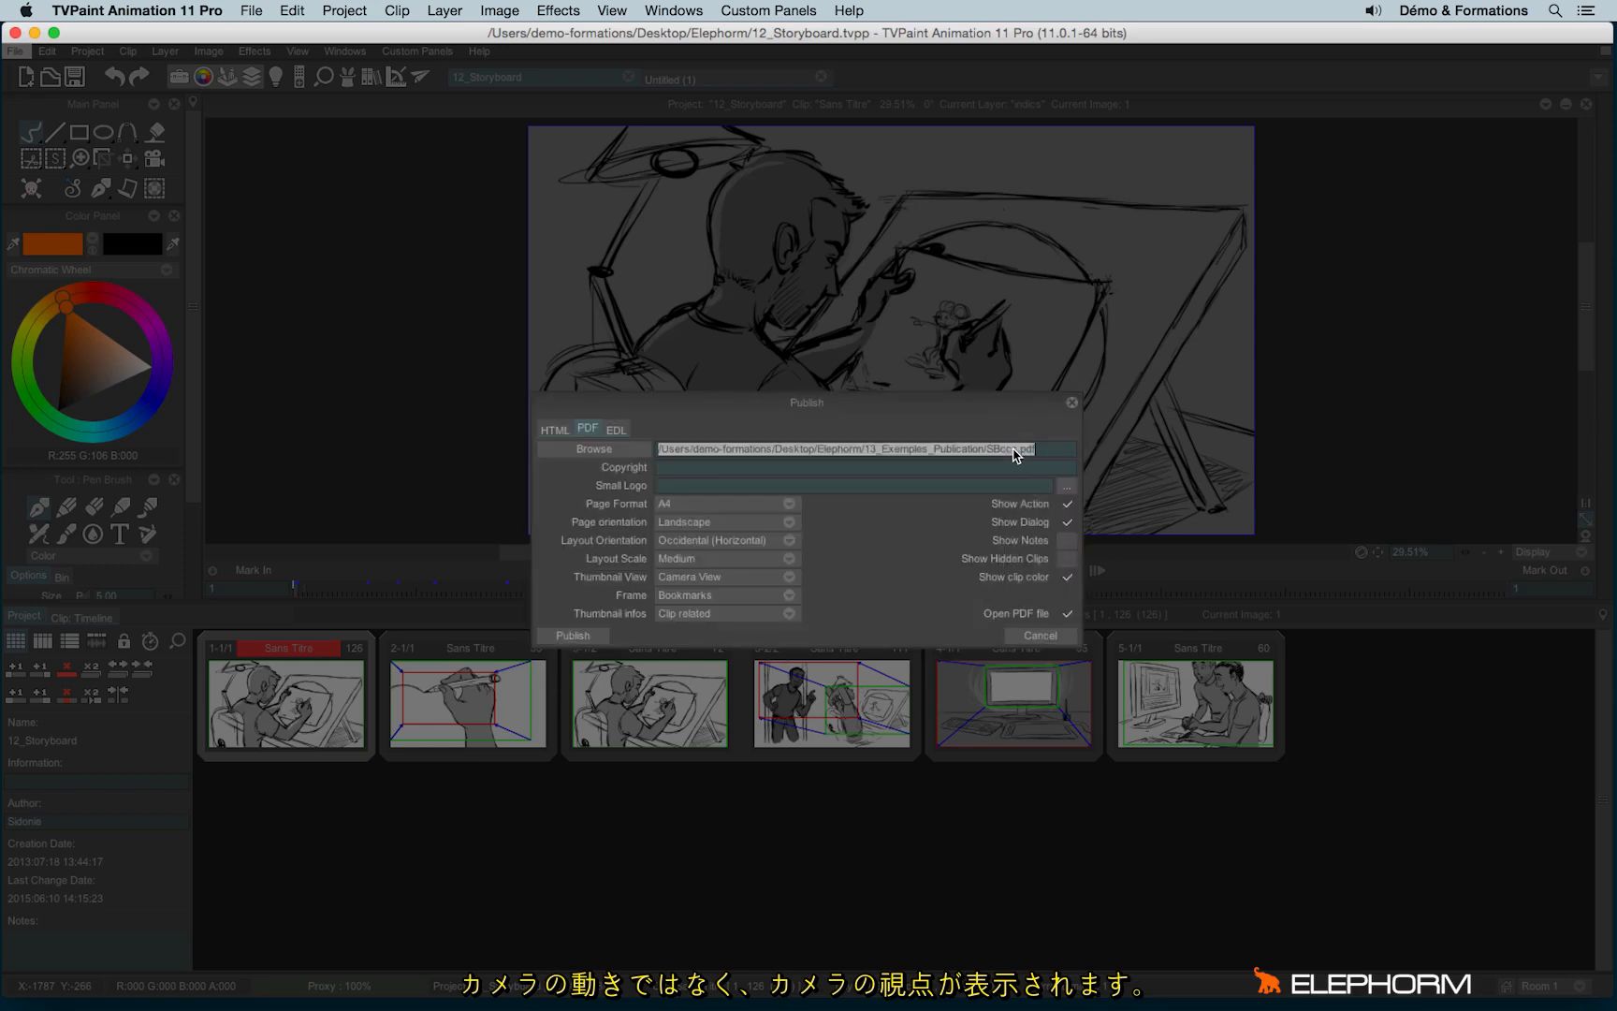
left_click(1018, 455)
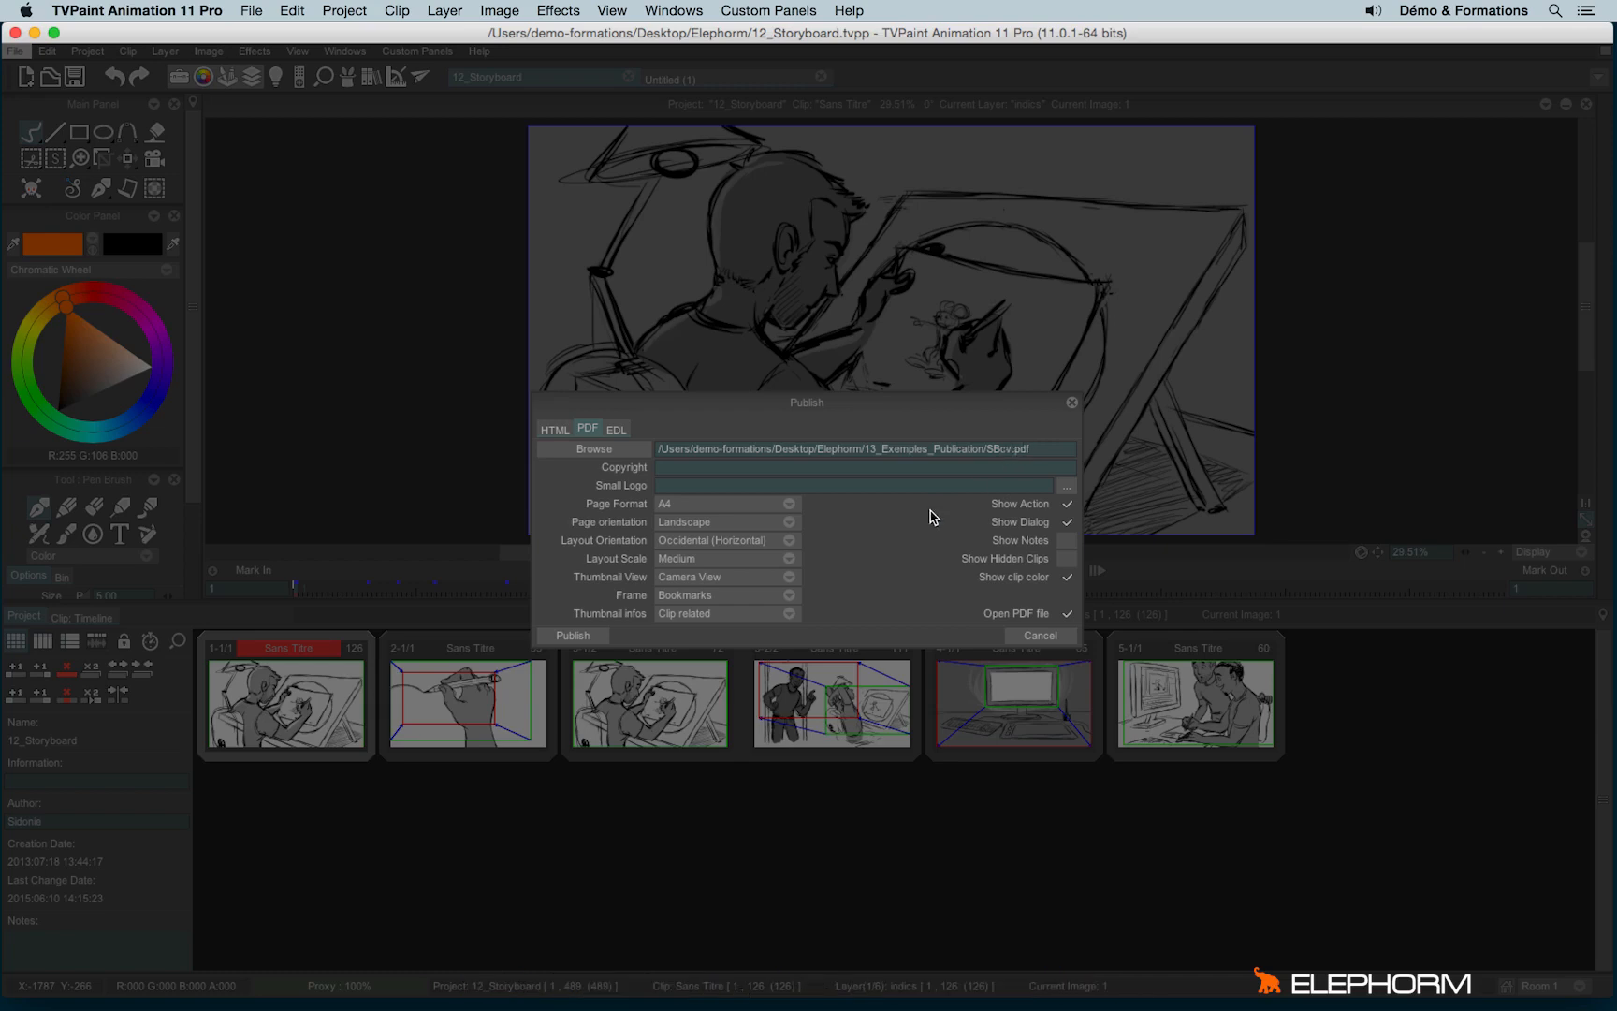
left_click(570, 636)
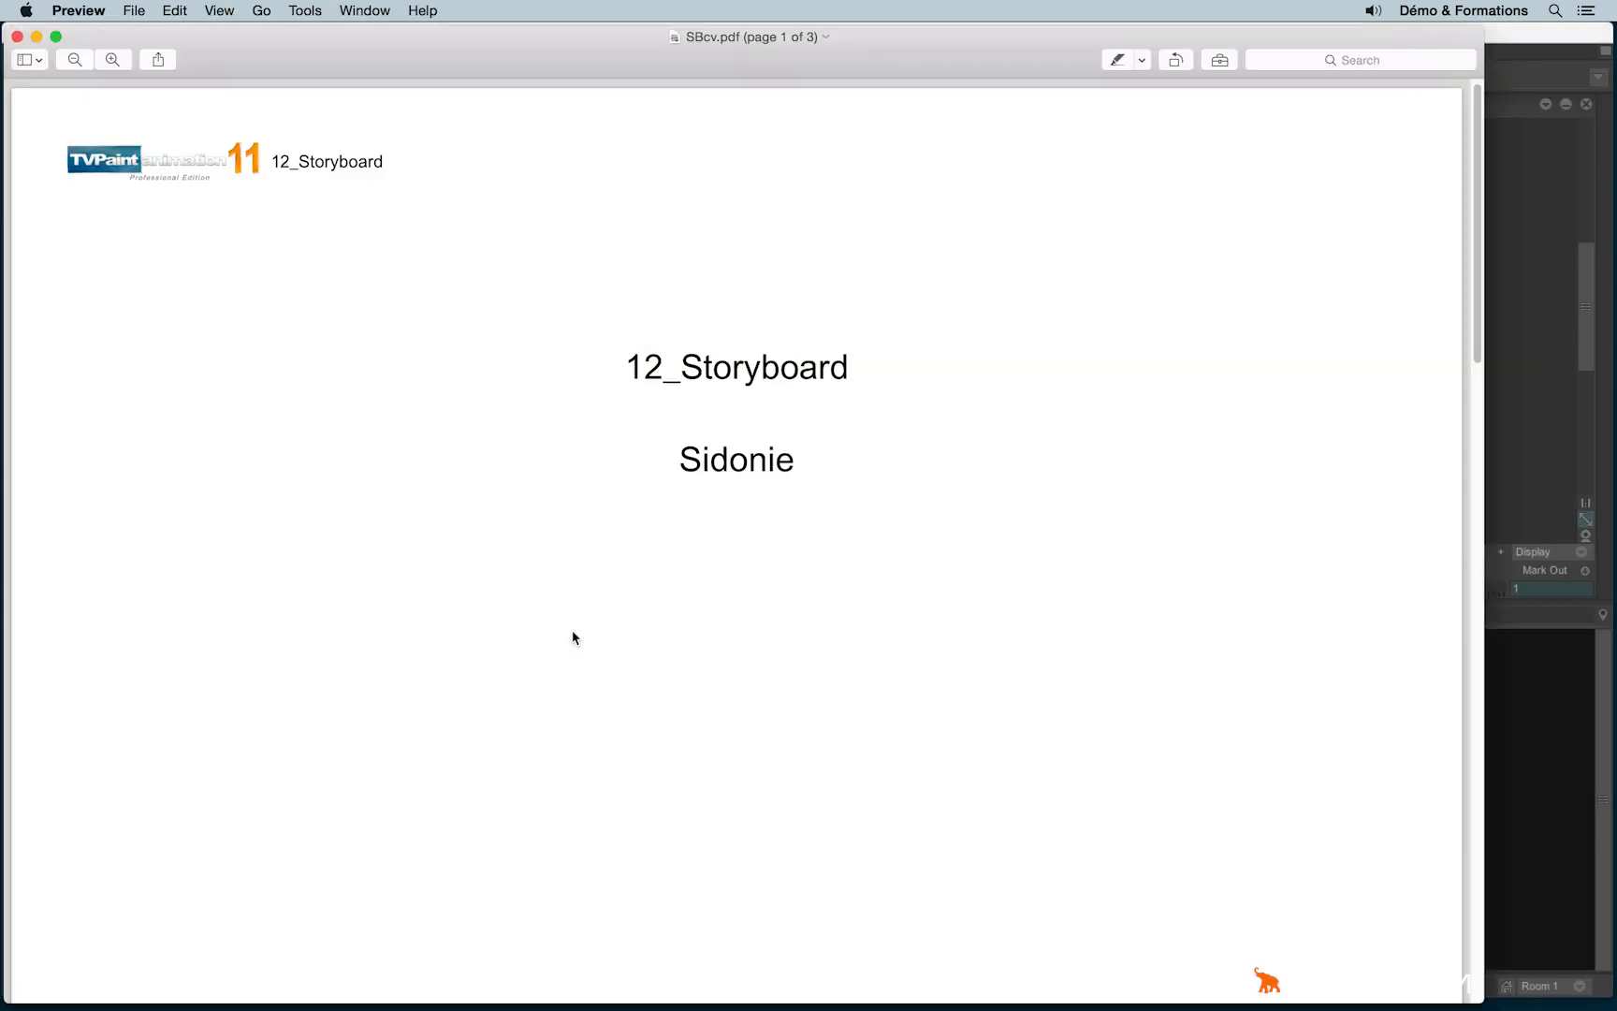
- Look through the pages of SBcv.pdf to examine how the camera framing appears in the thumbnails, and close the document
scroll(573, 637, "down", 10)
scroll(573, 638, "down", 20)
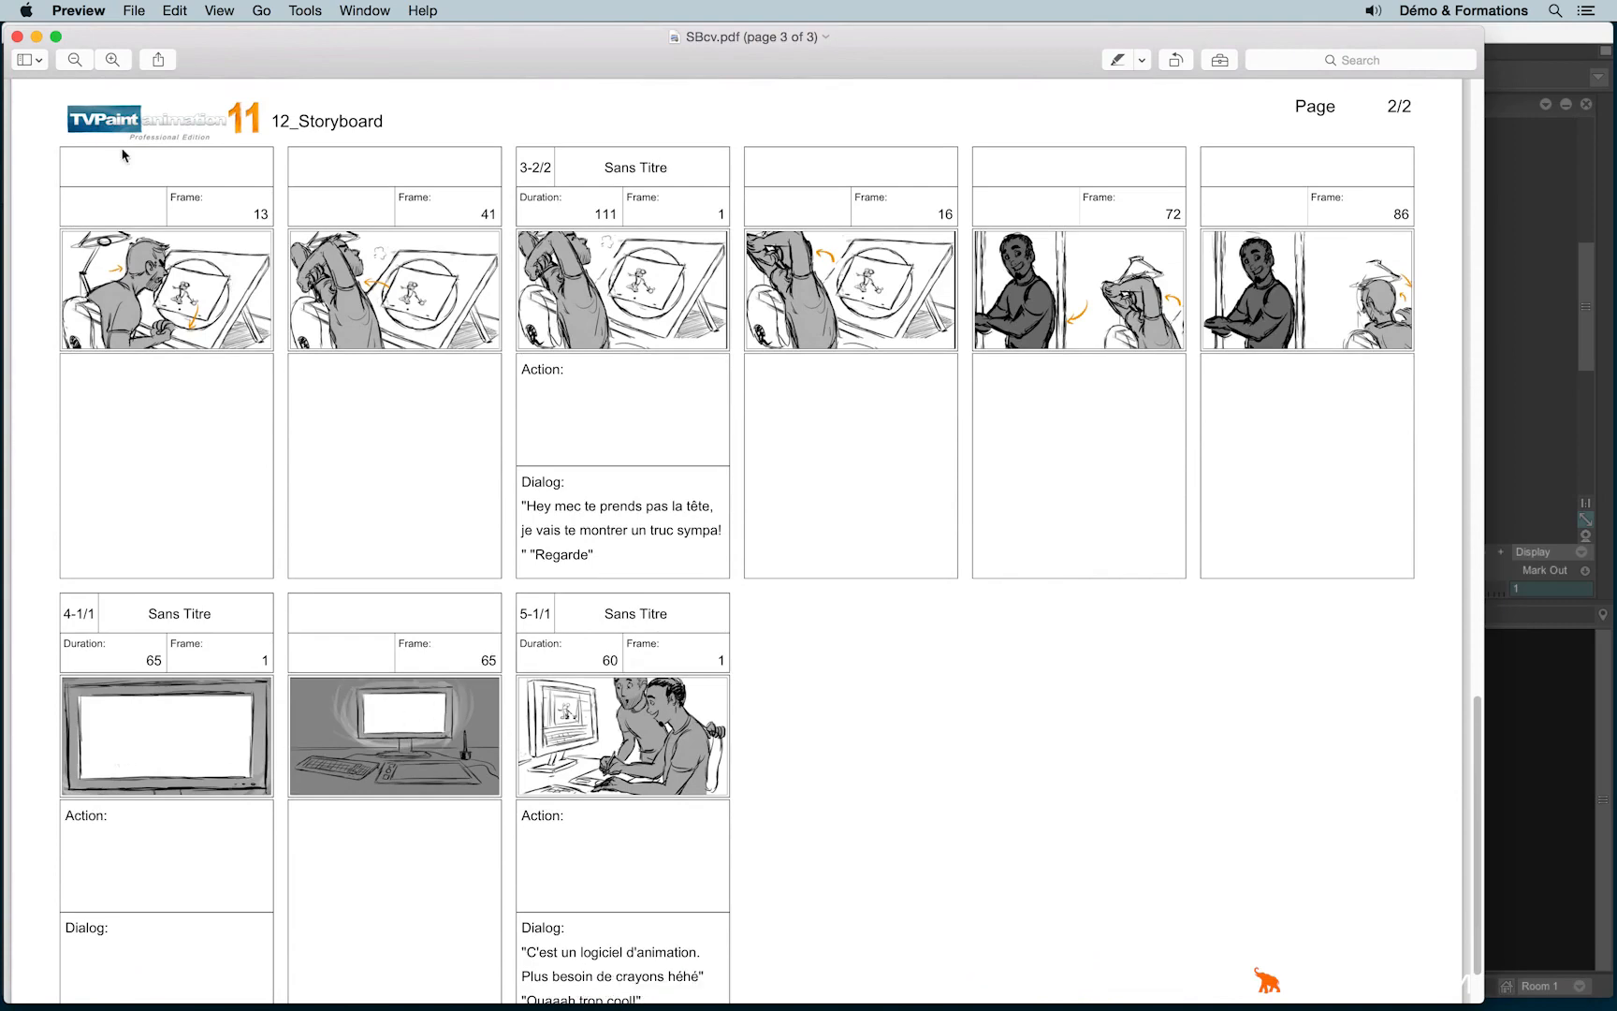
left_click(17, 37)
- Open the PDF publishing settings to review the available Frame options, and close them without publishing
left_click(15, 52)
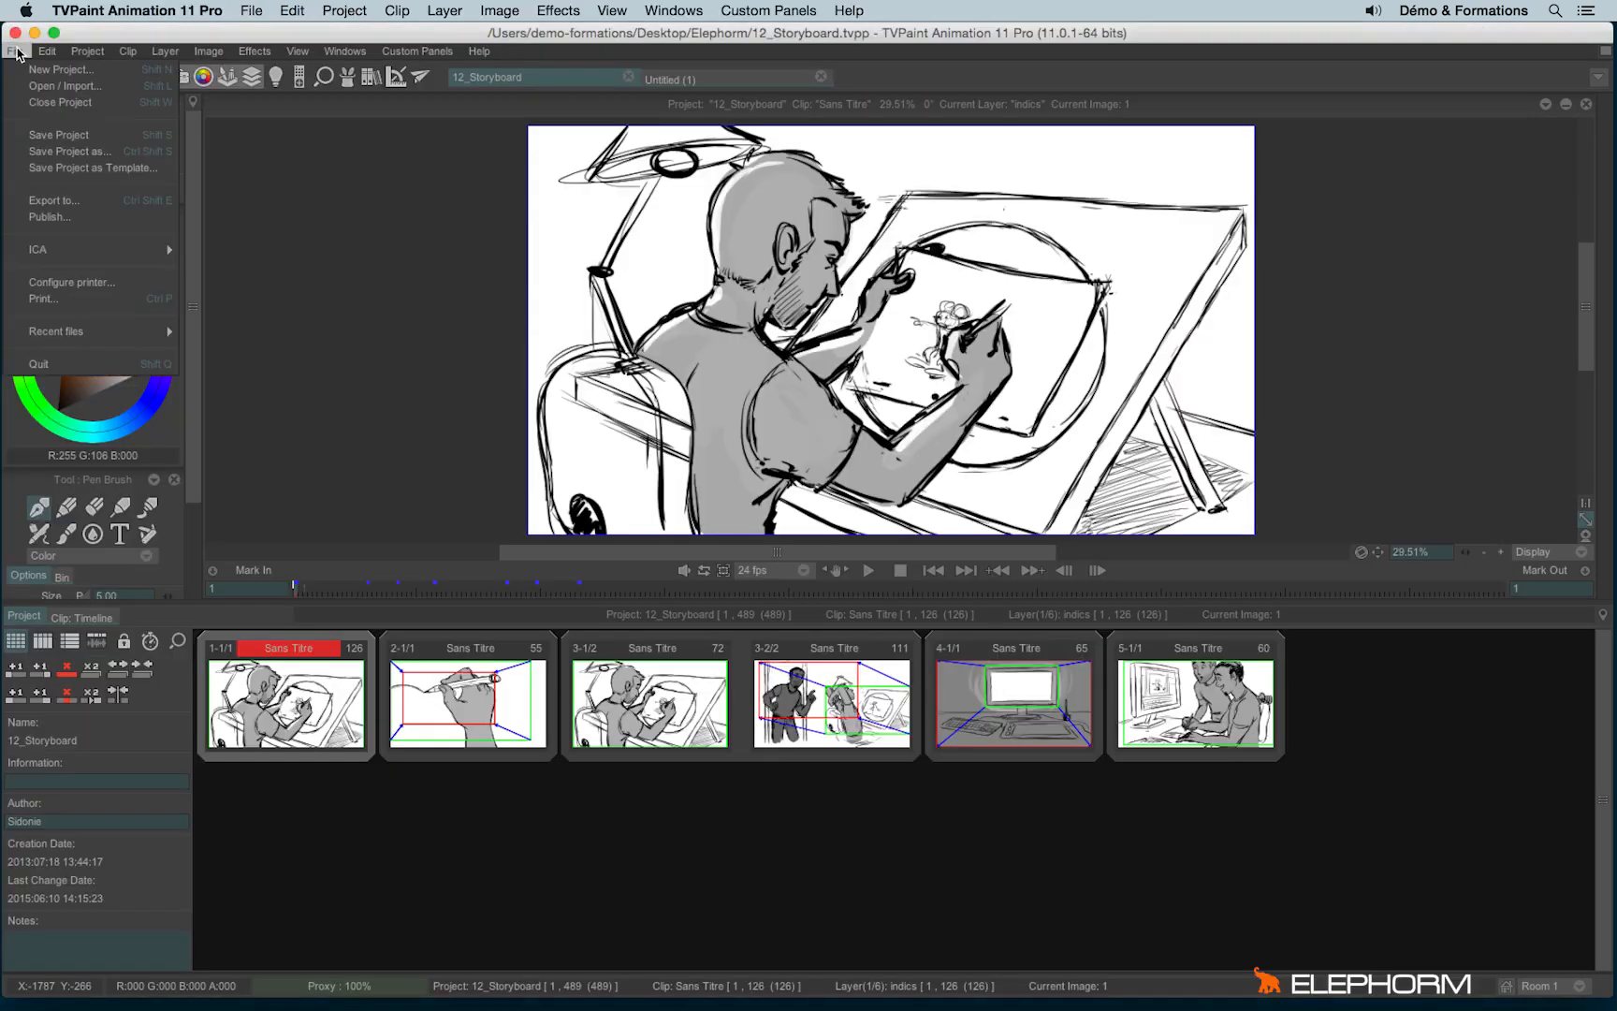
left_click(56, 218)
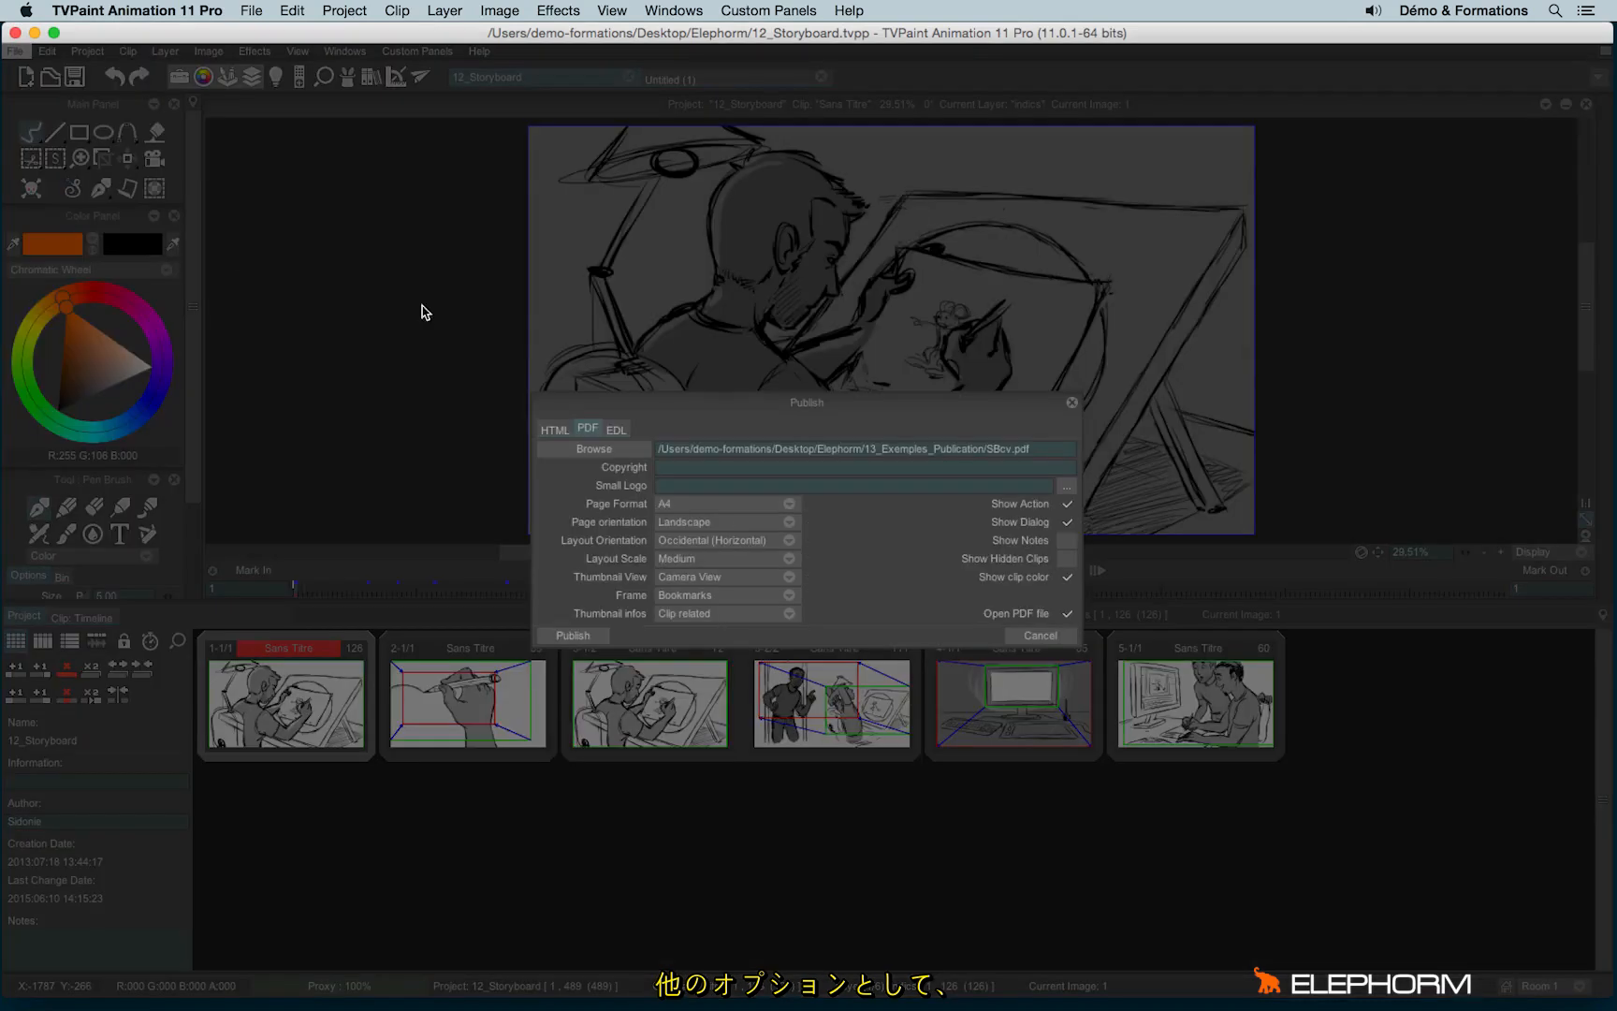
left_click(672, 604)
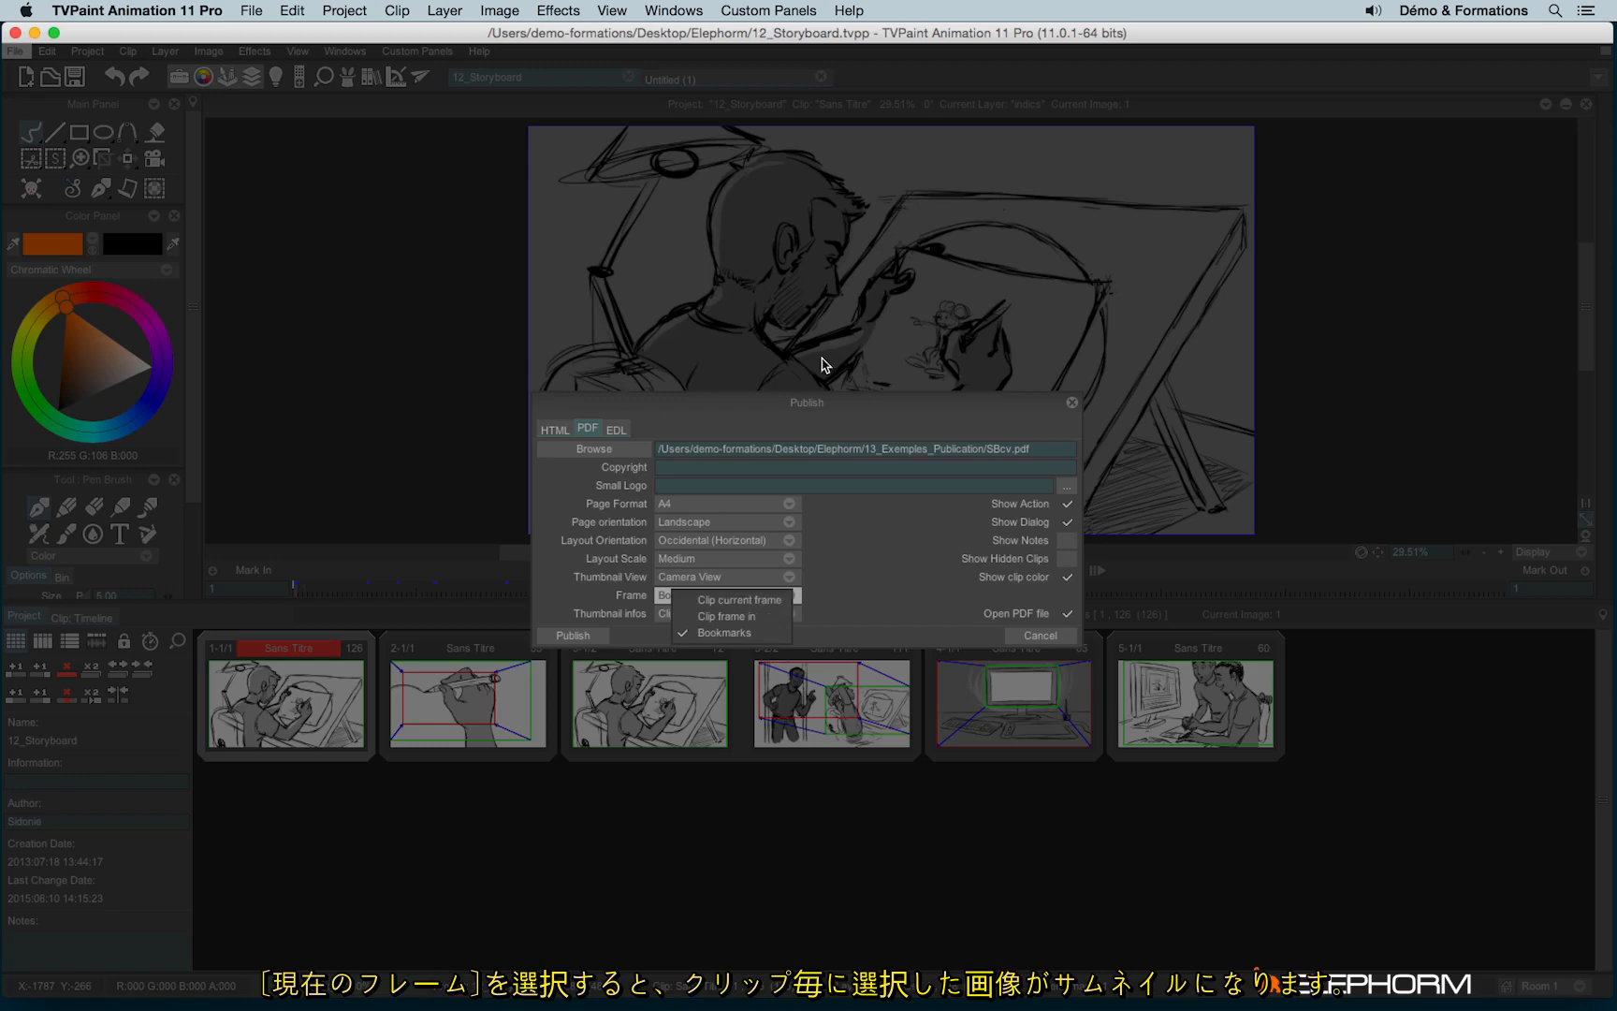
left_click(1073, 403)
left_click(1073, 403)
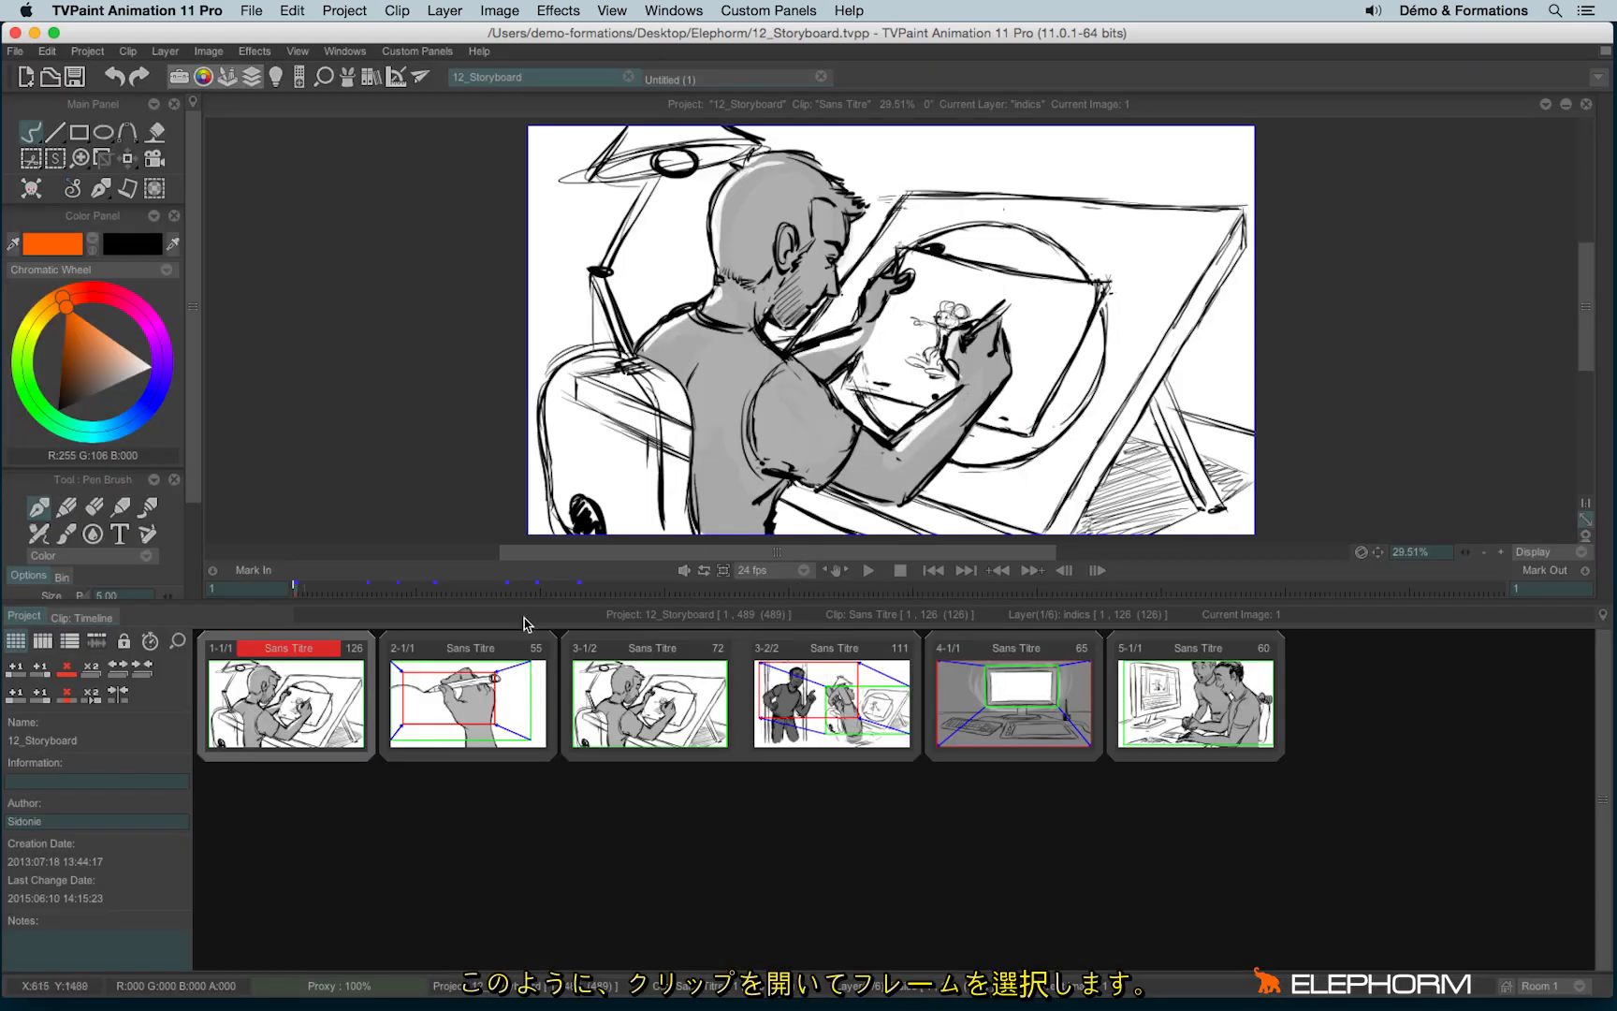
- Open the first clip and make frame 44 its current image, and select a current frame in each of the next three clips
double_click(285, 702)
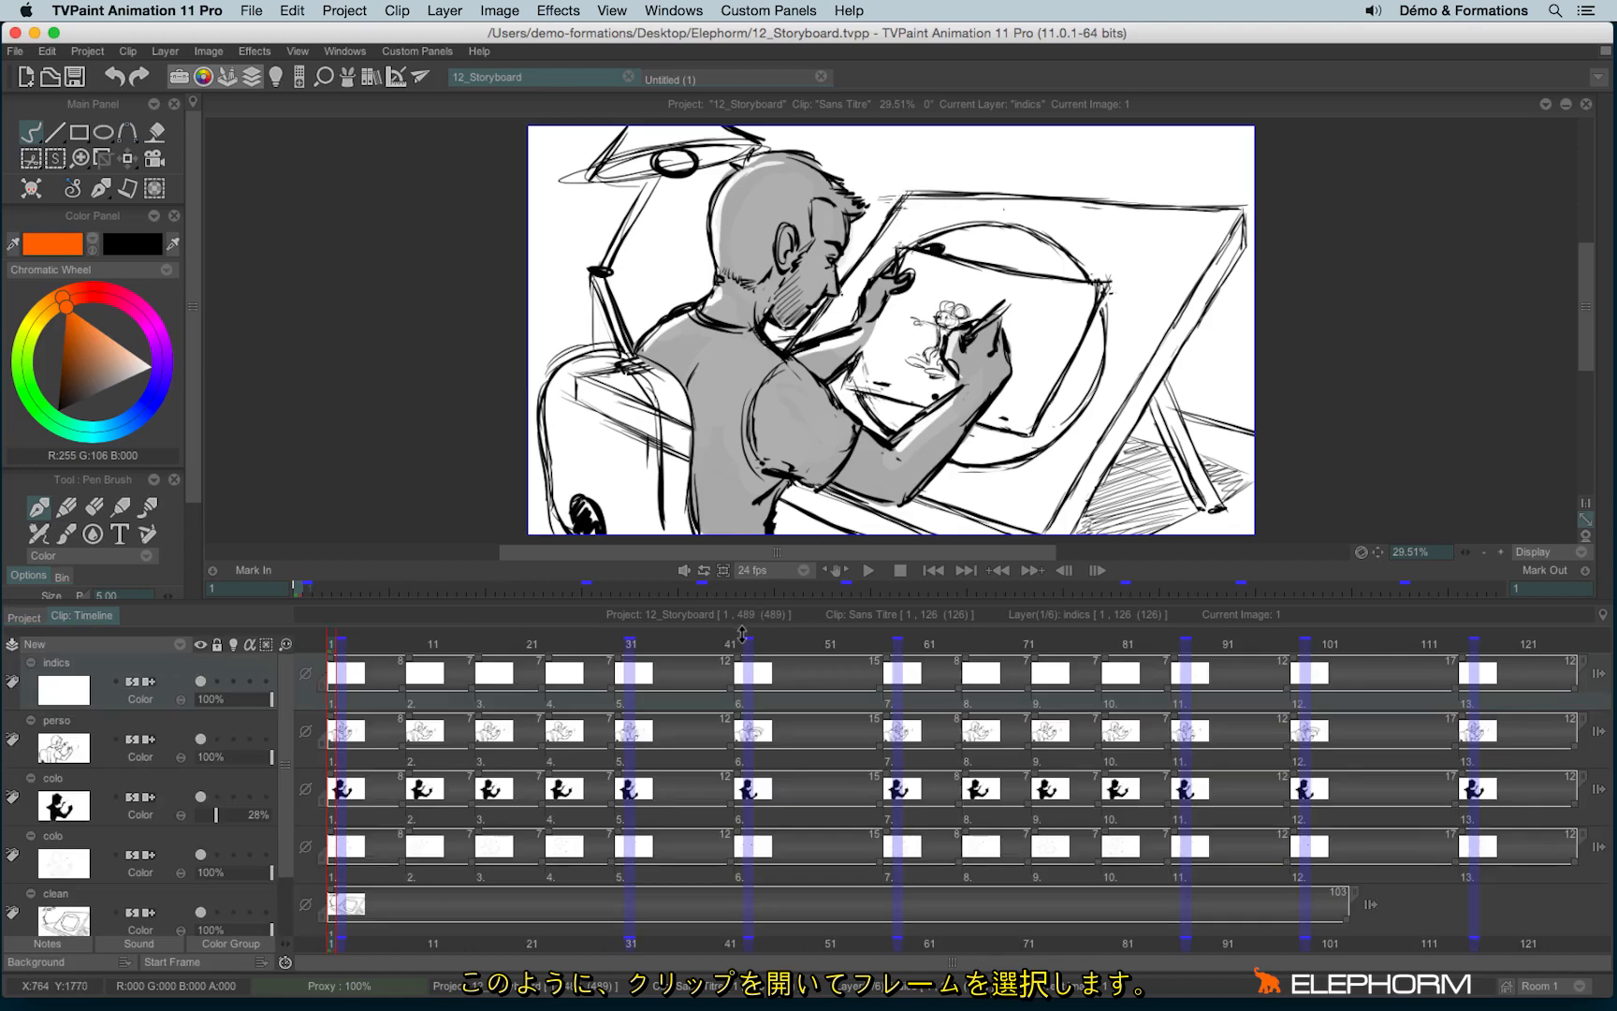
left_click(753, 646)
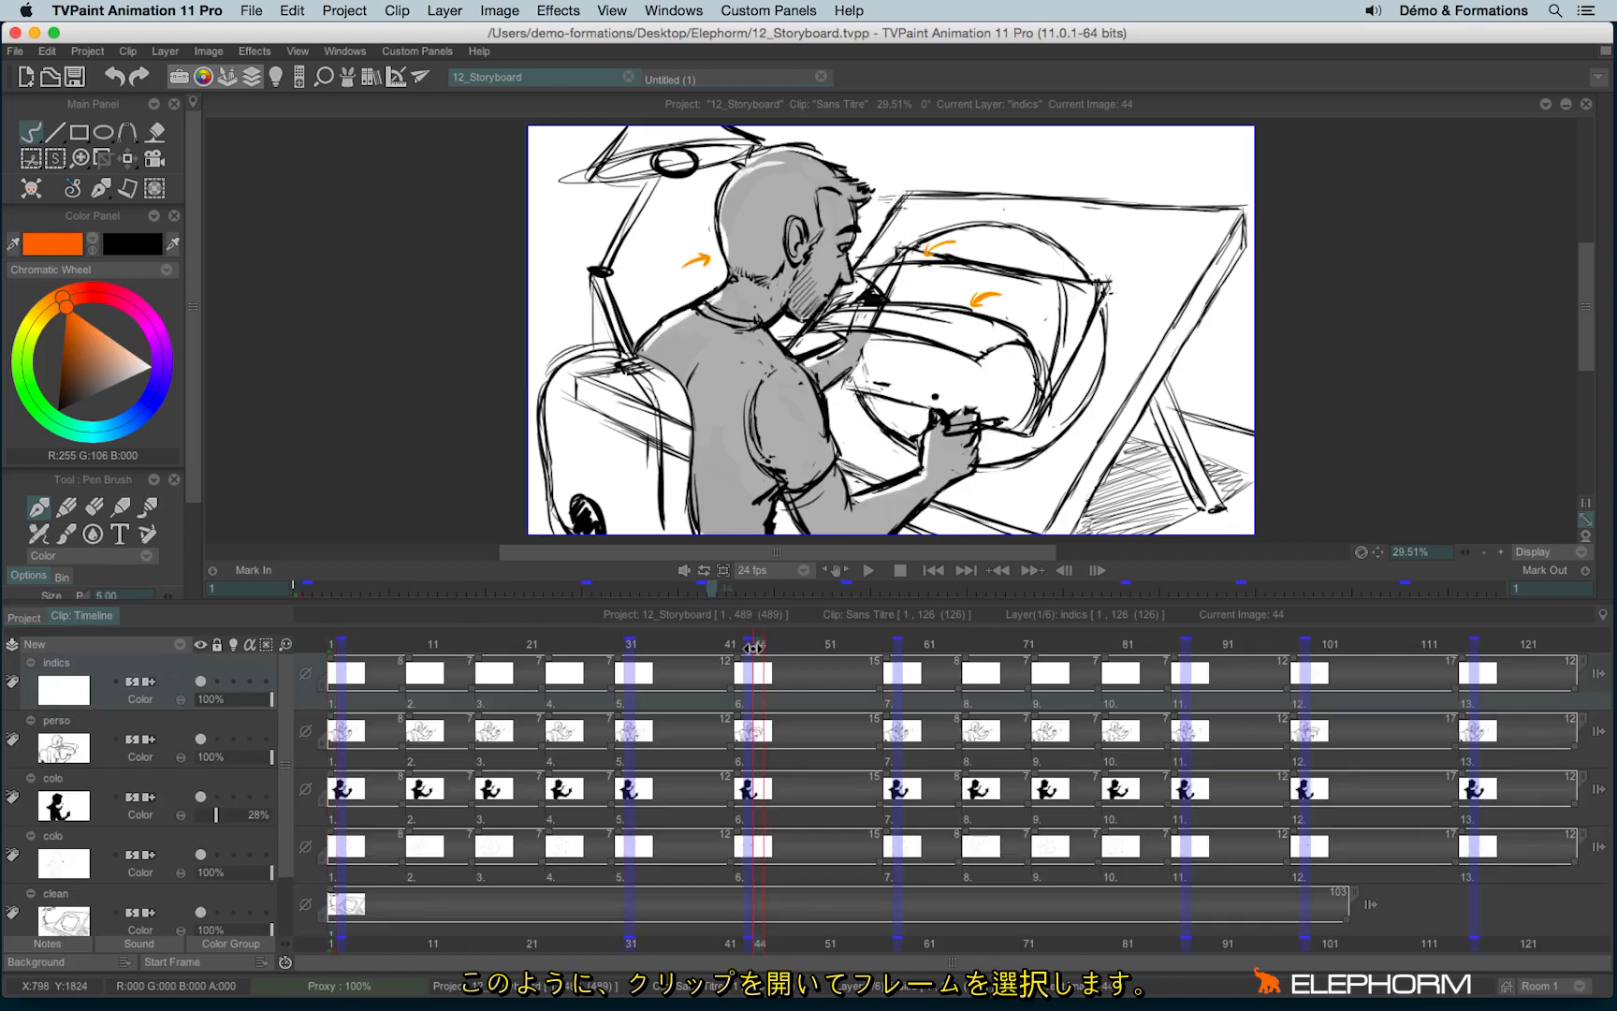
key("Page_Down")
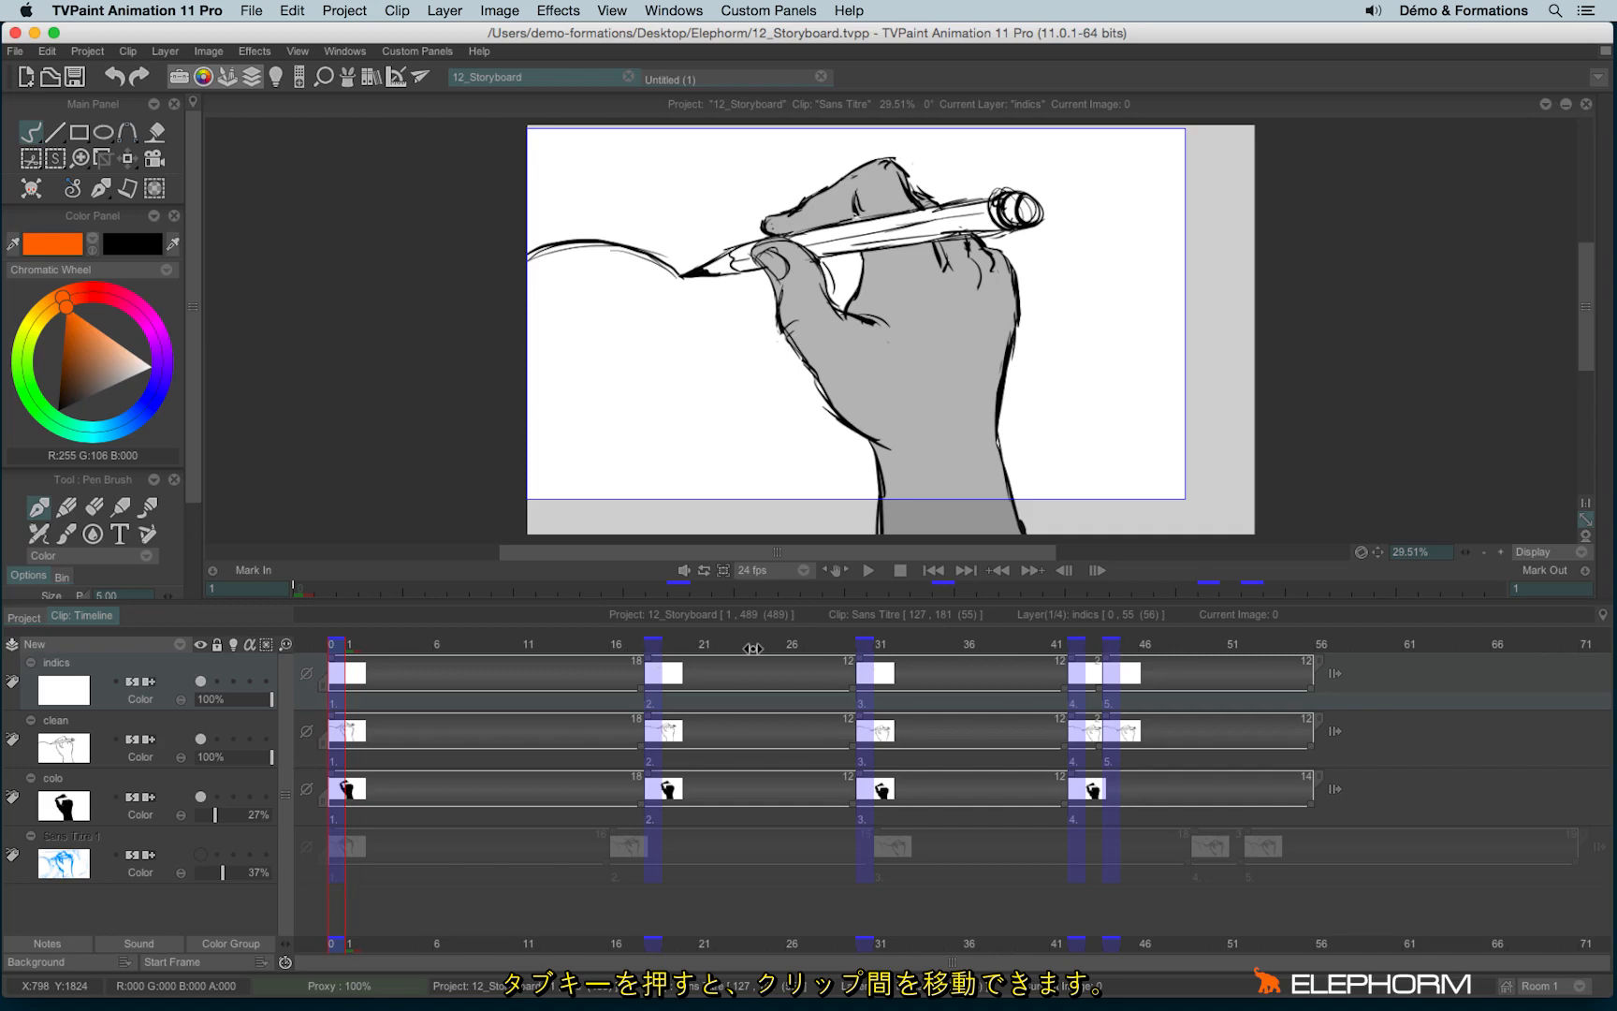
left_click(596, 646)
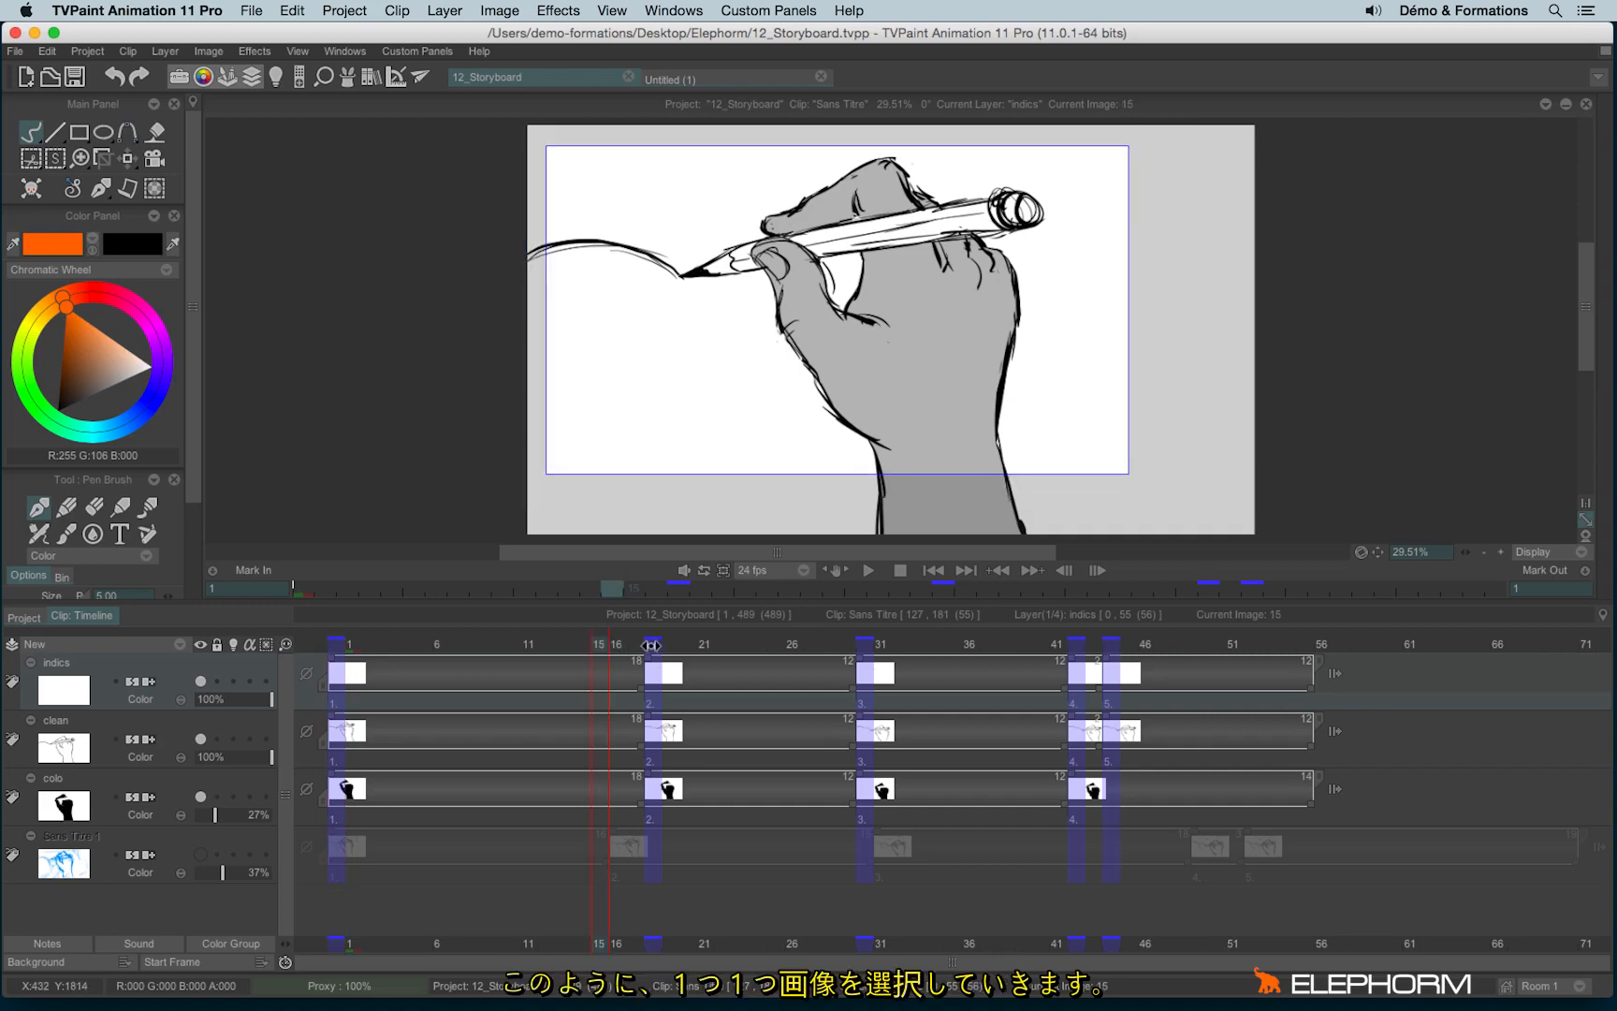
left_click(652, 646)
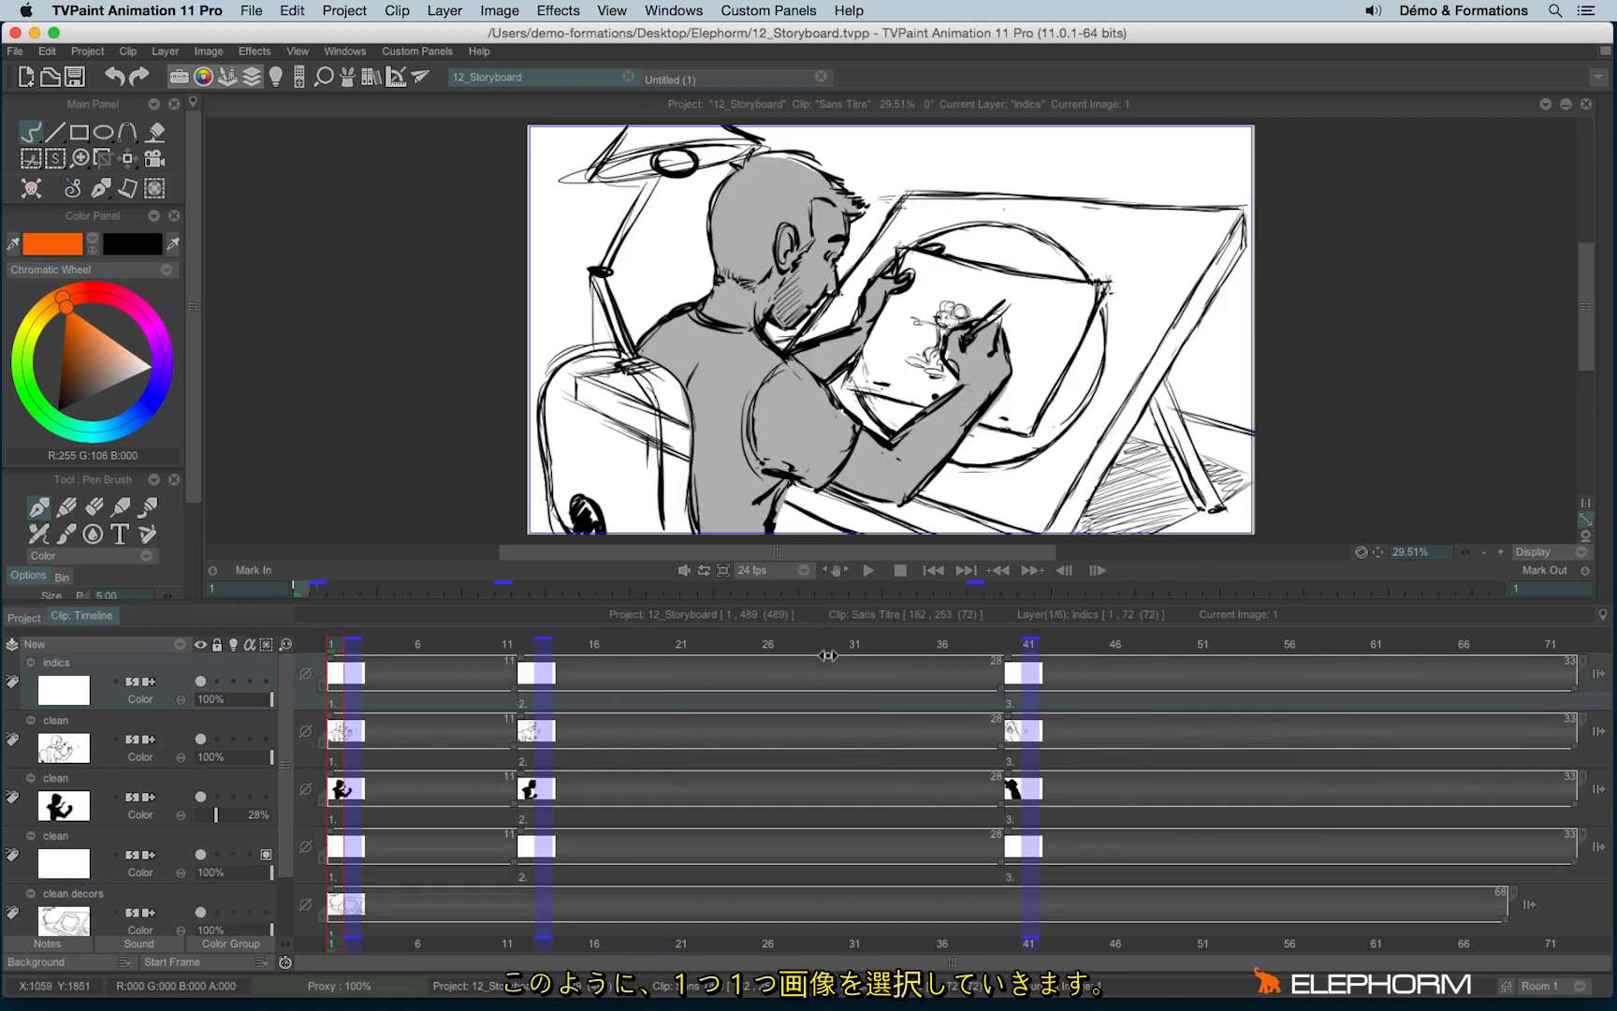
left_click(828, 655)
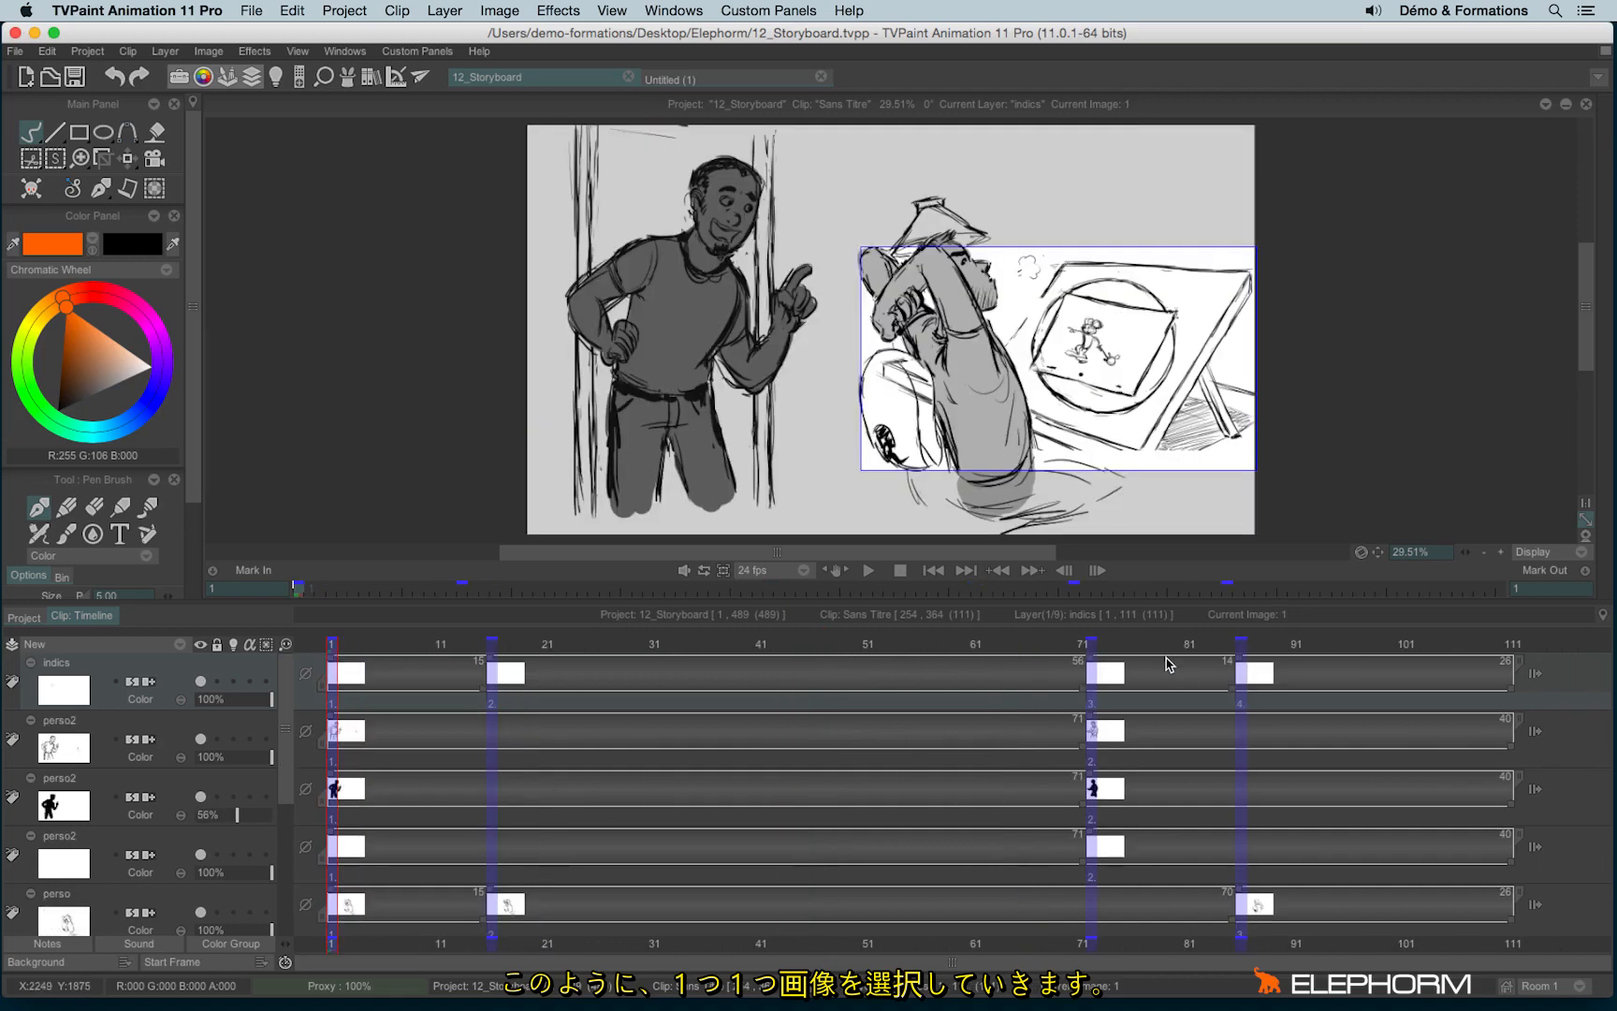
left_click(1159, 647)
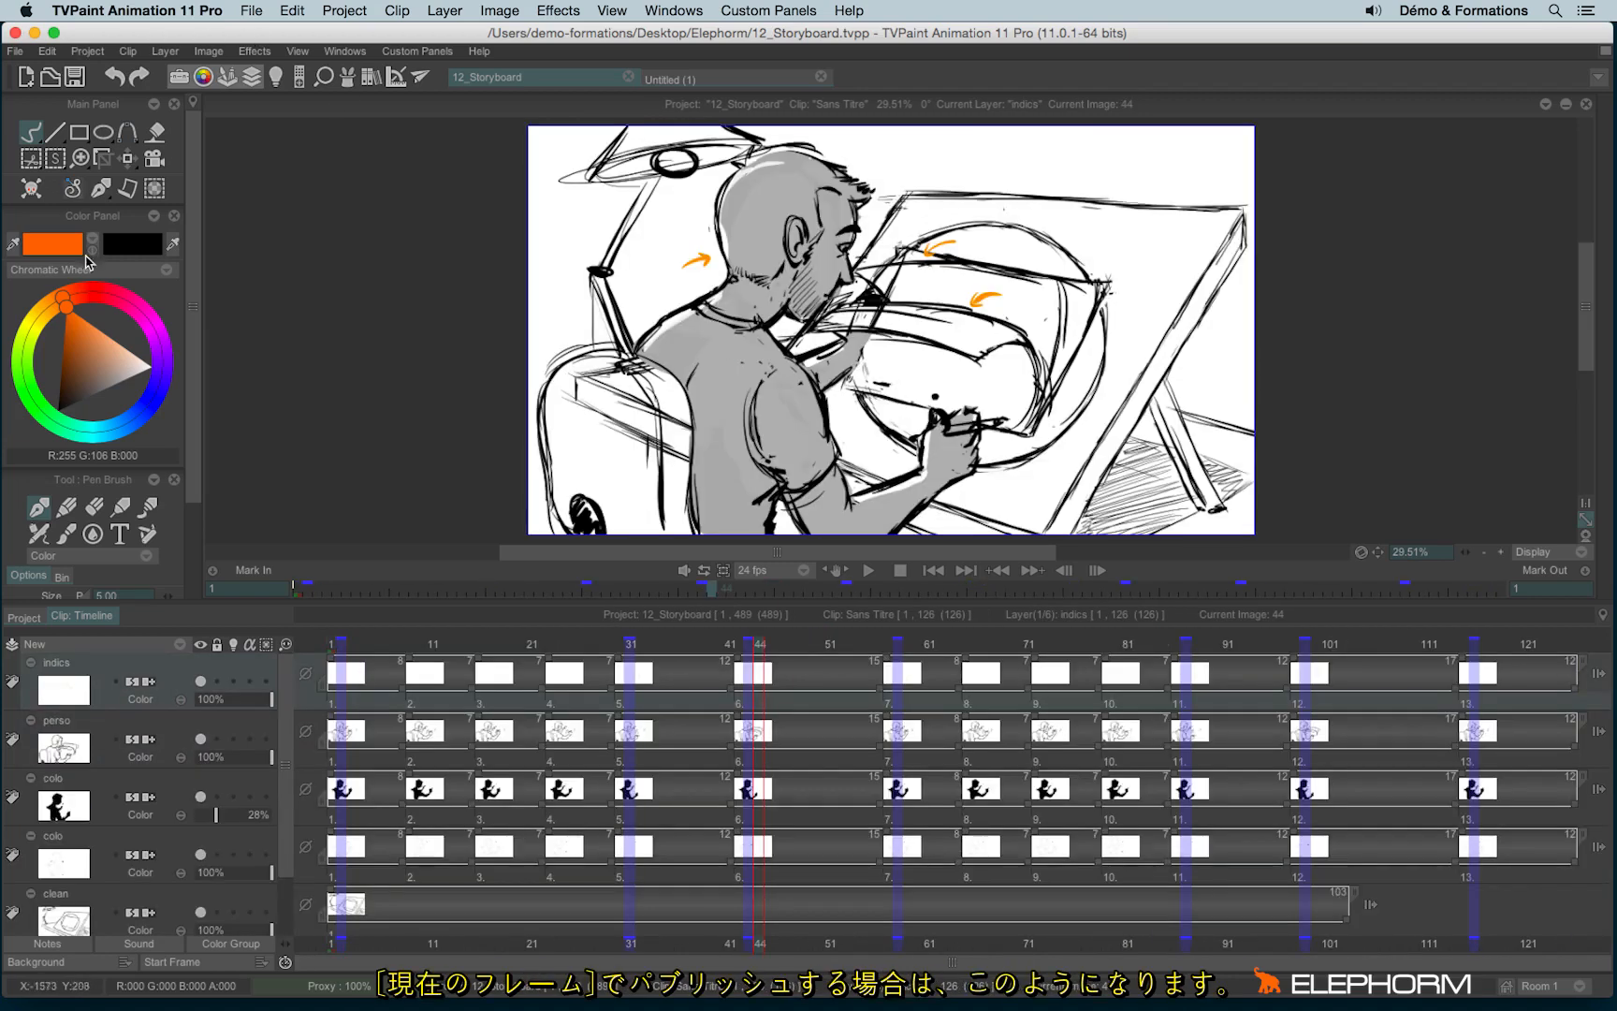
- From the project's clip overview, review the Frame options for PDF publishing, keep Bookmarks selected and close the settings without publishing
left_click(23, 616)
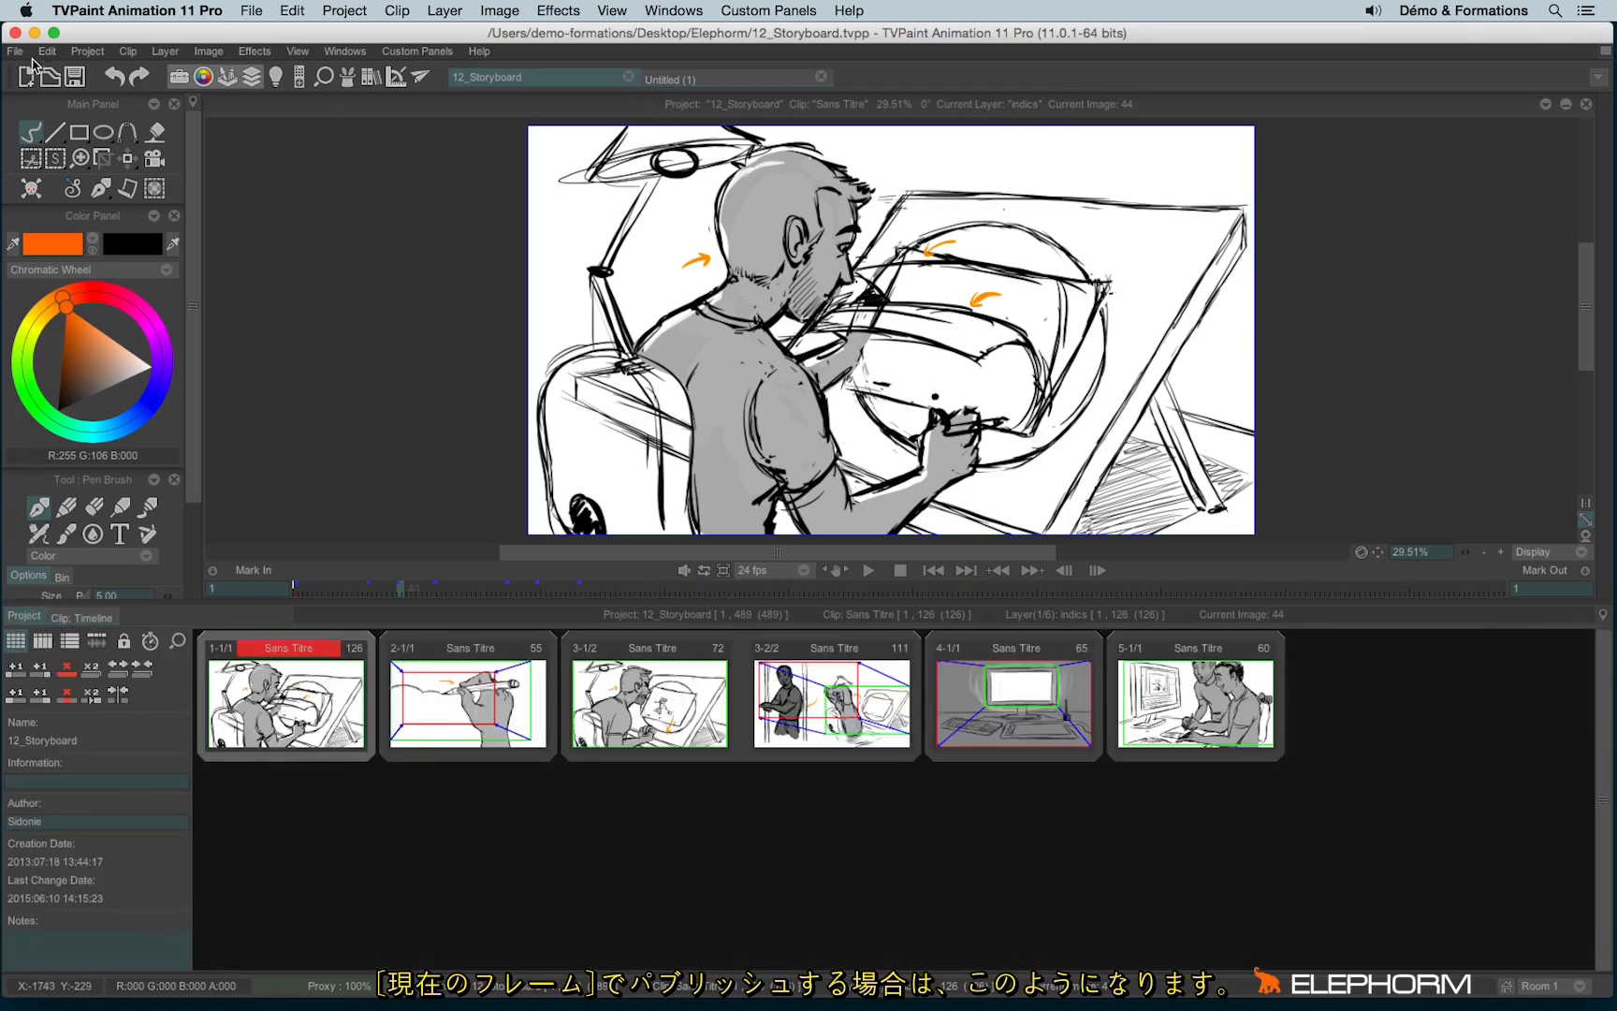
left_click(15, 51)
left_click(78, 217)
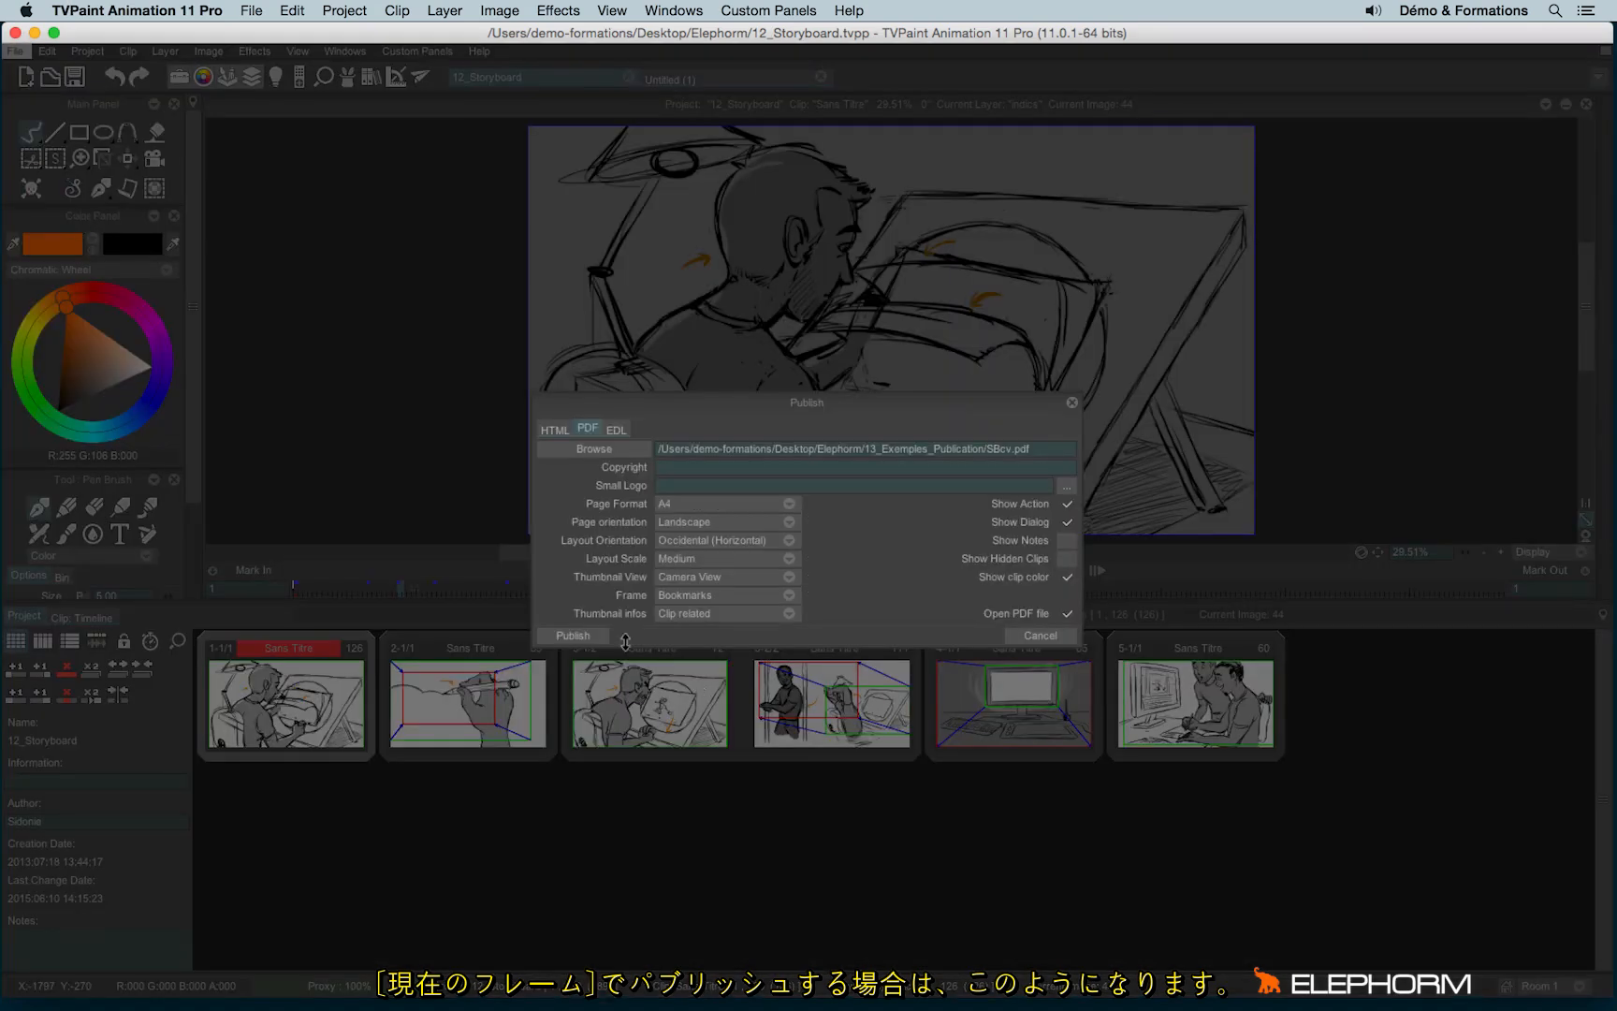
left_click(679, 599)
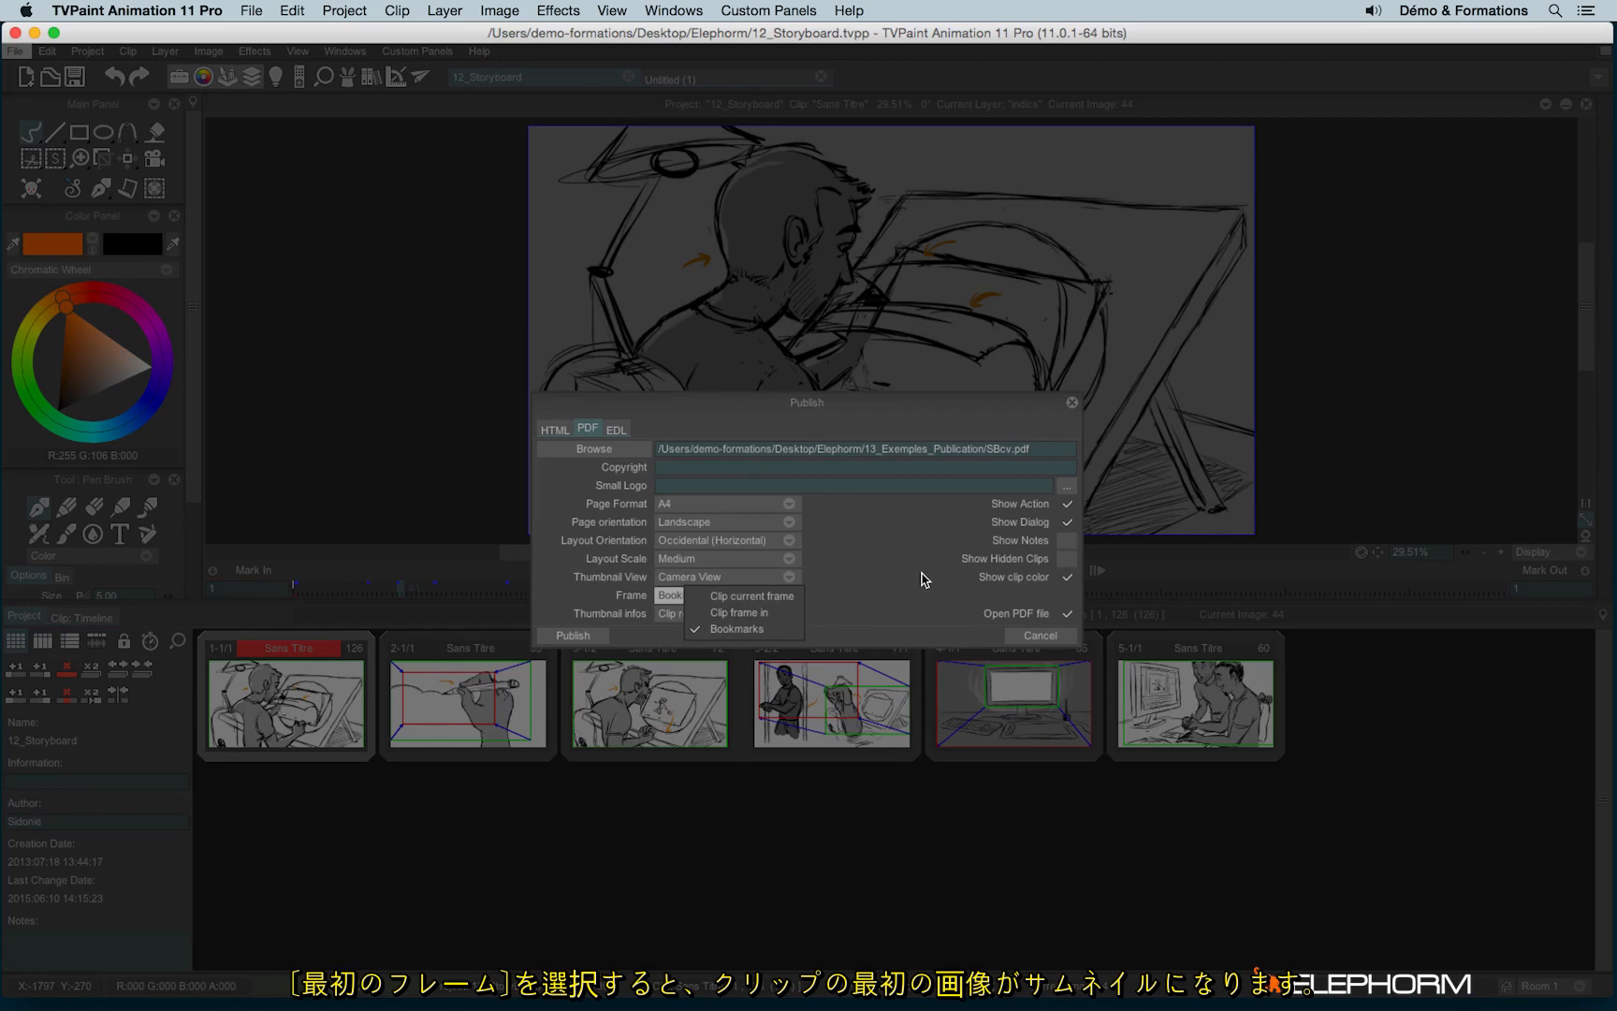
left_click(763, 630)
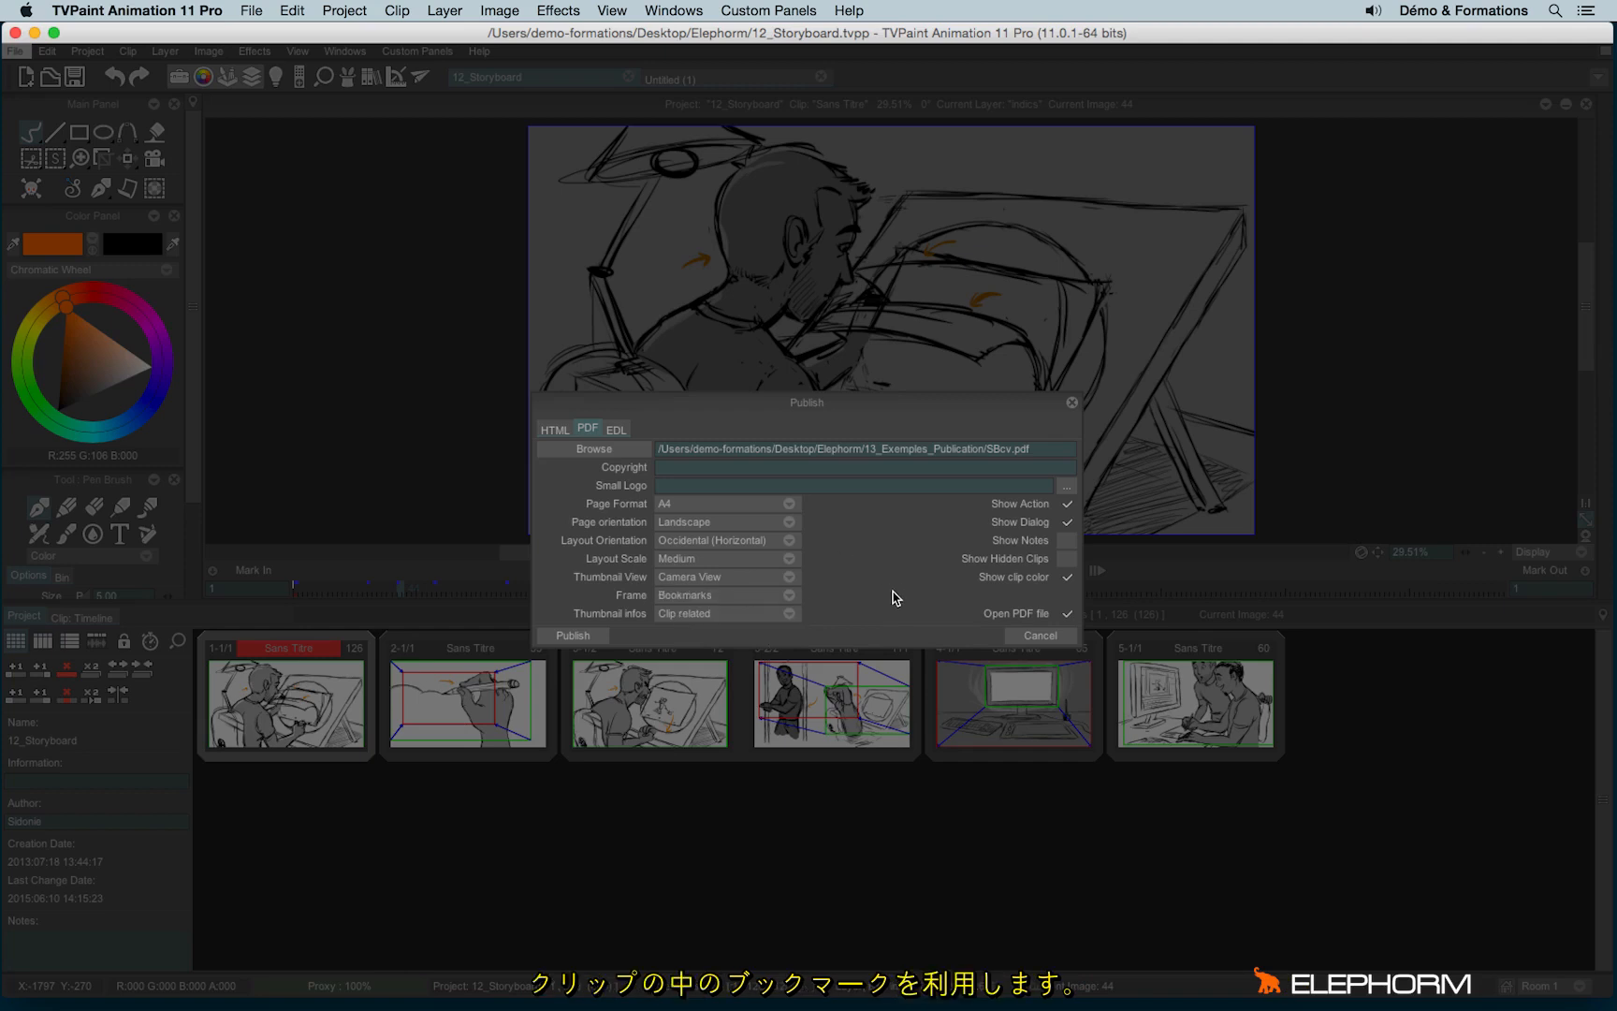
left_click(1069, 636)
- Open the first clip's timeline, and toggle a bookmark on and off at about frame 11
double_click(335, 748)
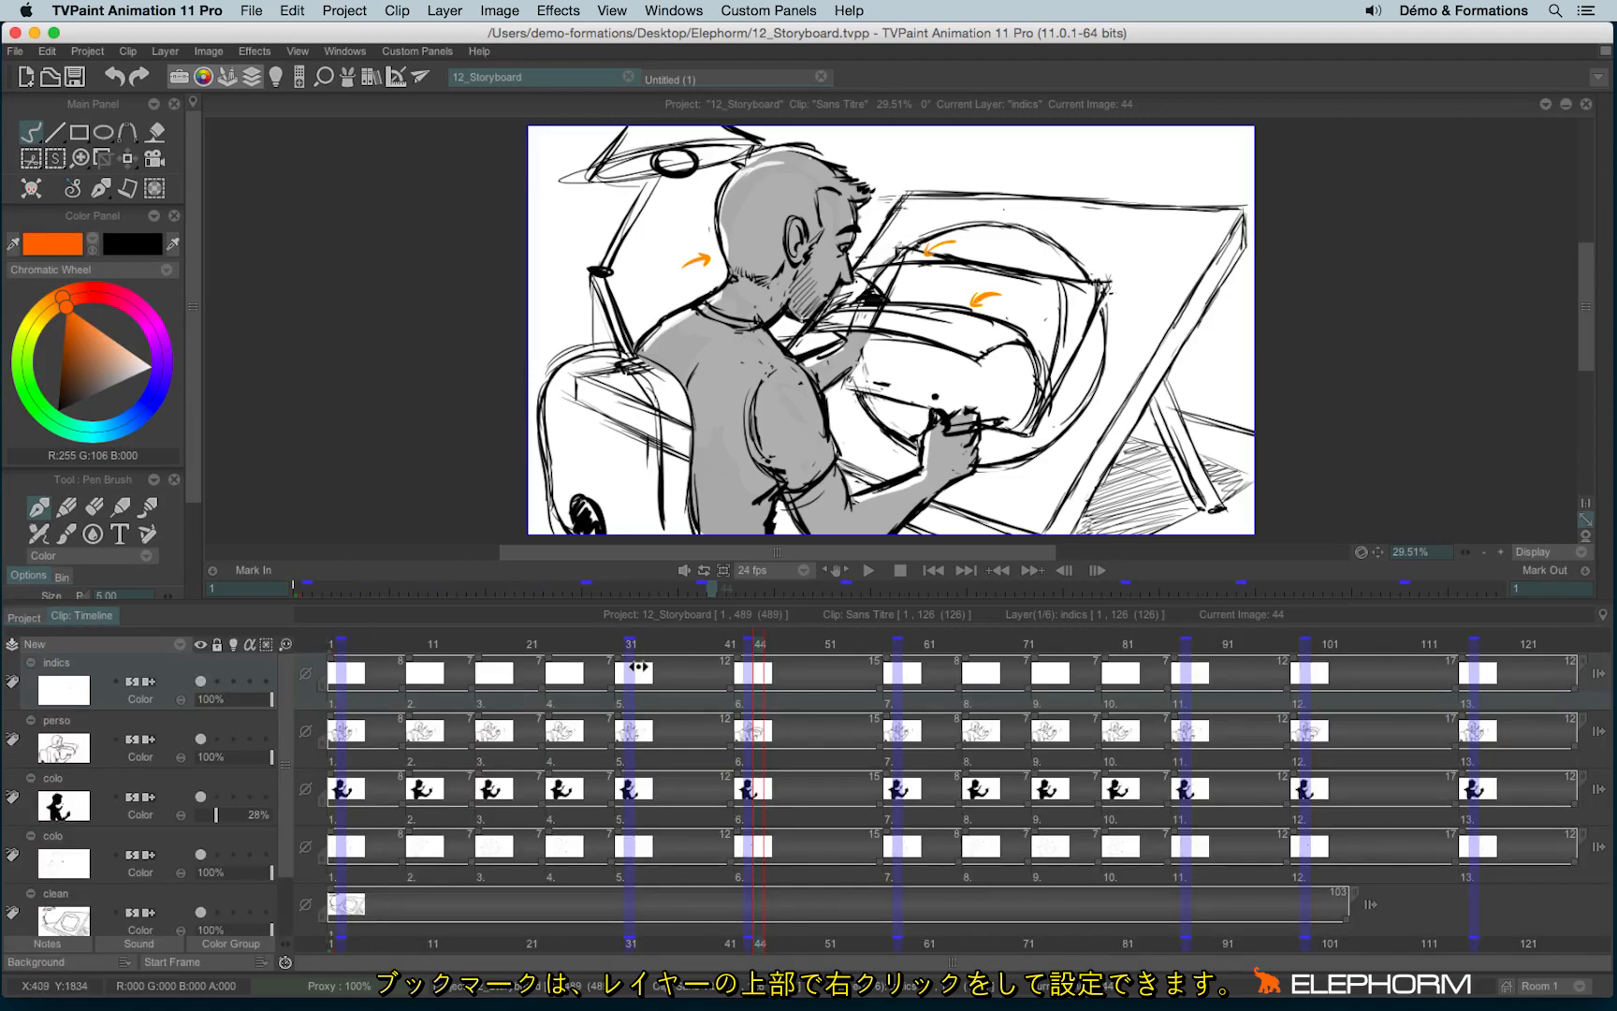
right_click(435, 644)
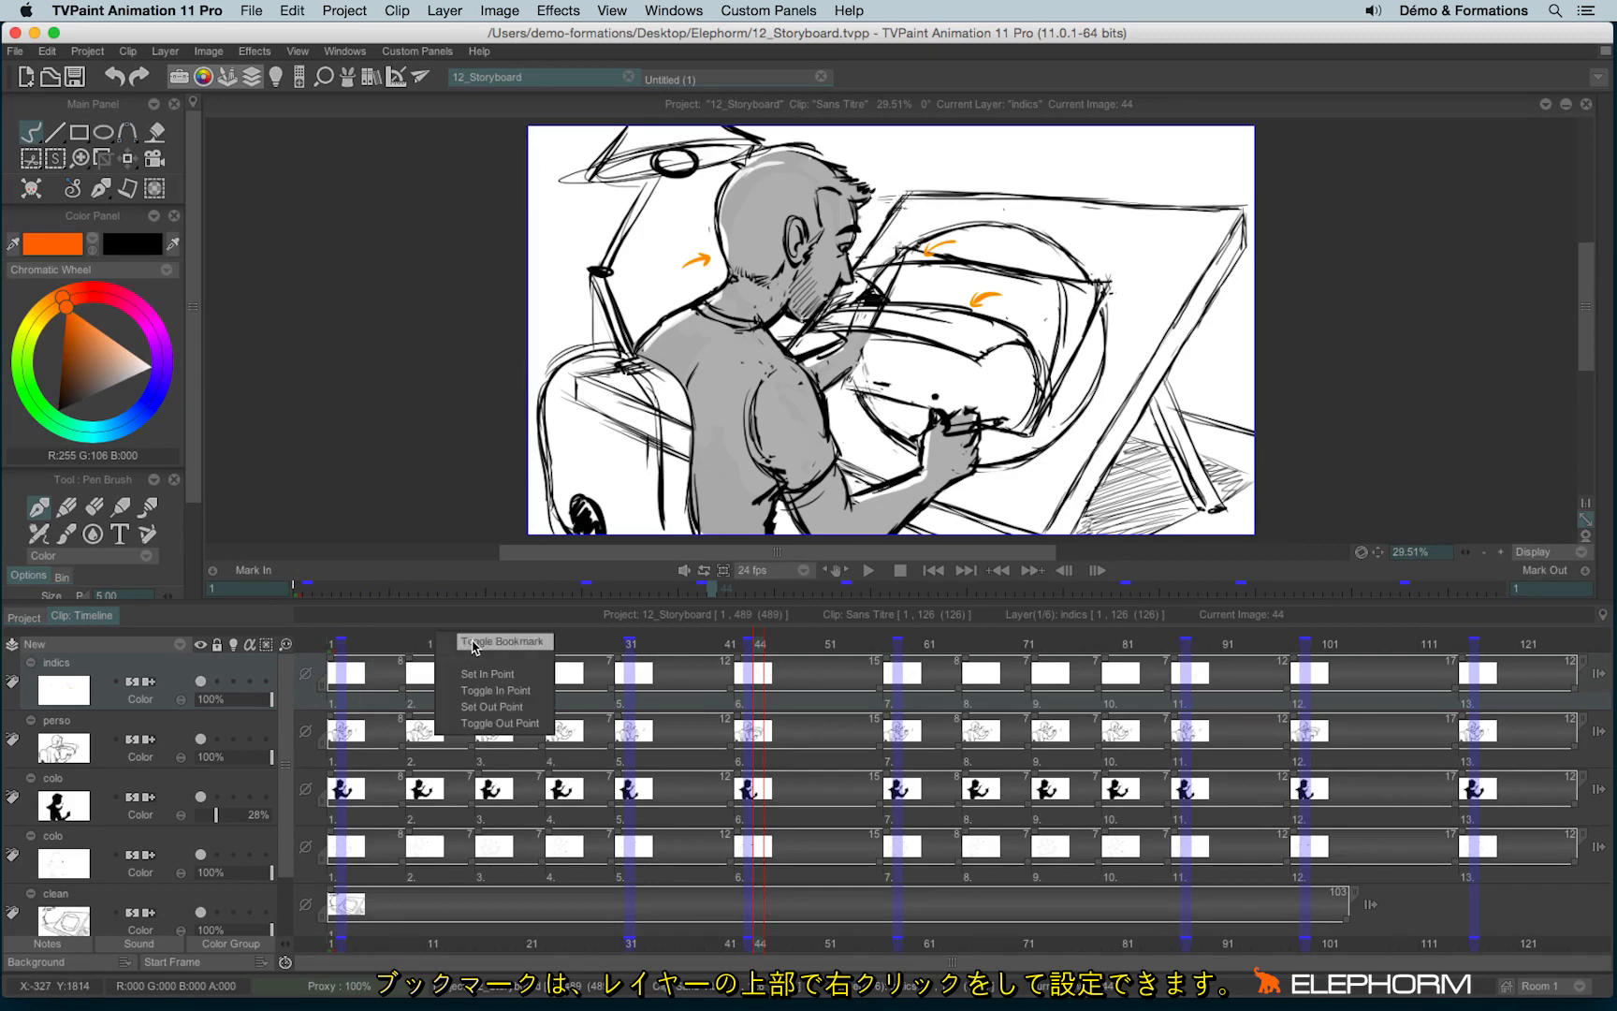
left_click(473, 647)
right_click(429, 645)
left_click(453, 643)
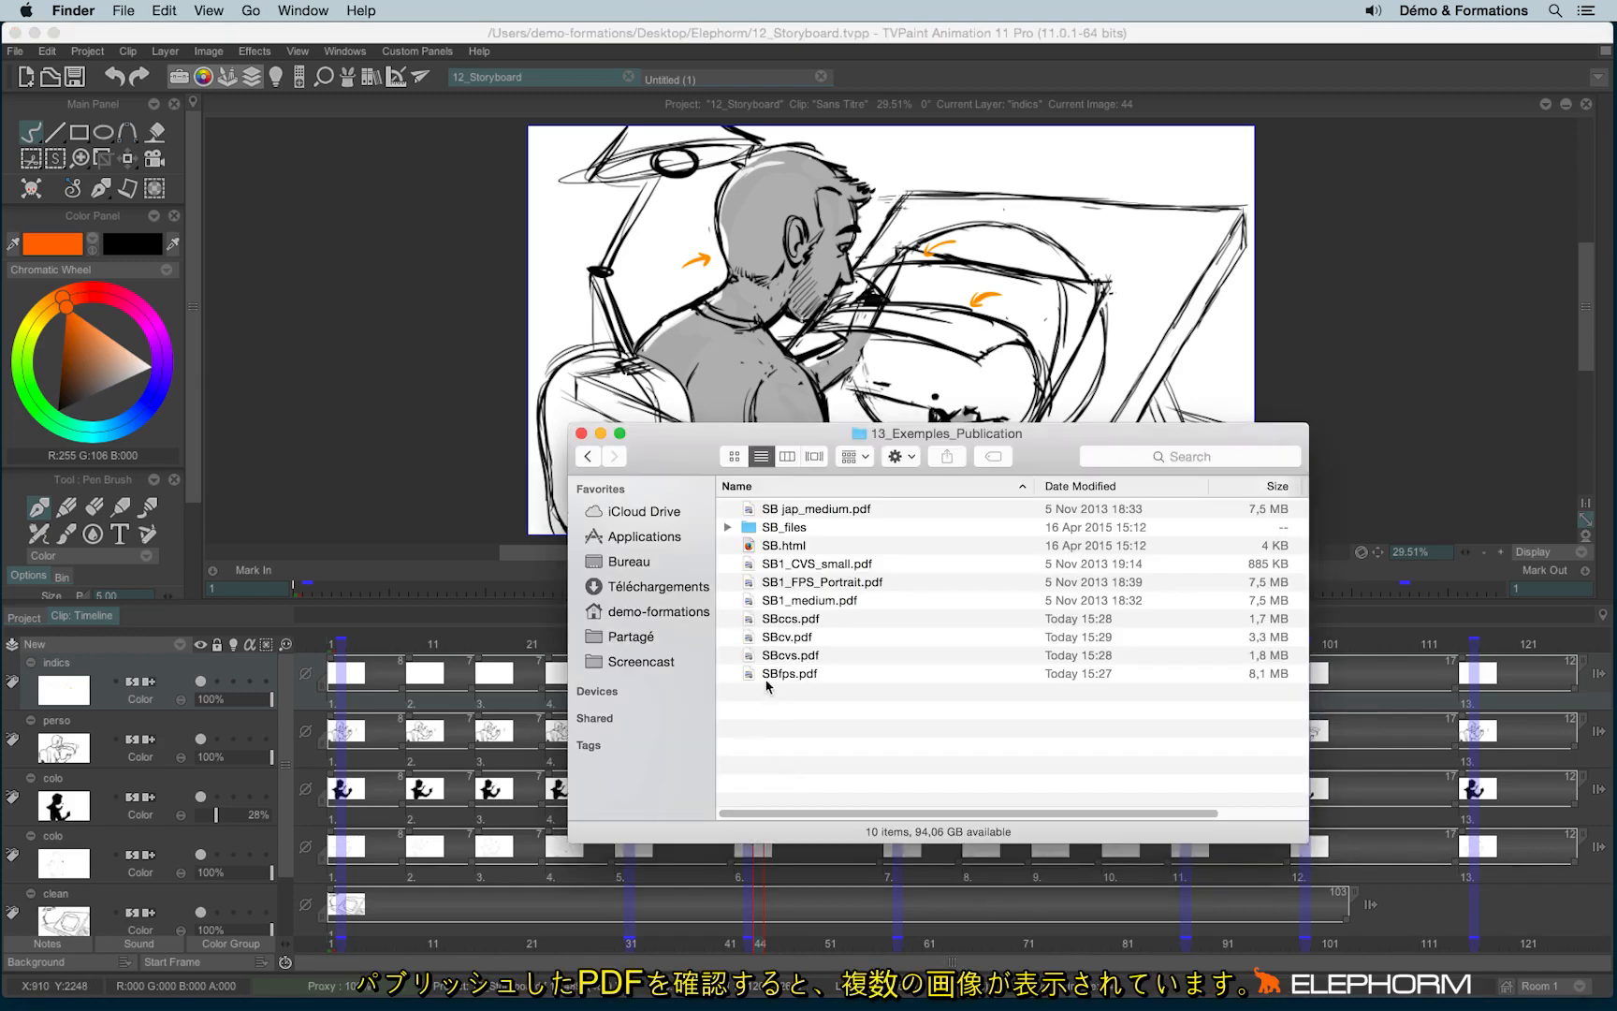
- Preview SBcvs.pdf from the 13_Exemples_Publication folder, examine the bookmarked frames on its first storyboard page, and return to TVPaint Animation
left_click(795, 655)
key("space")
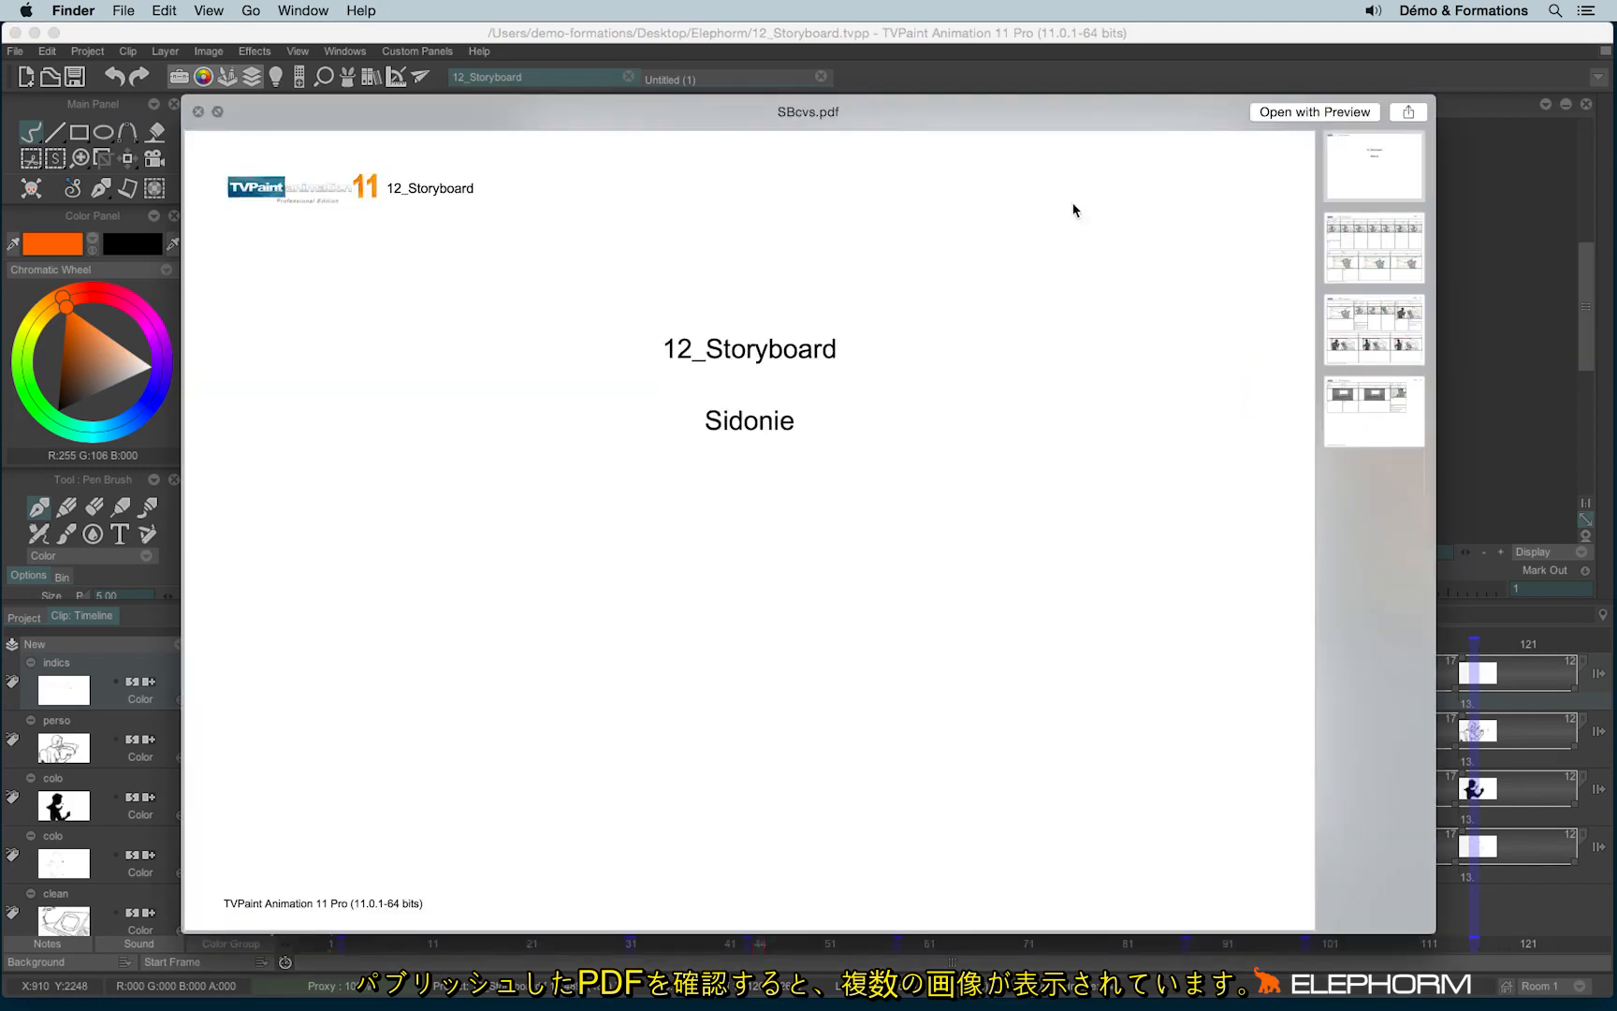
left_click(1338, 240)
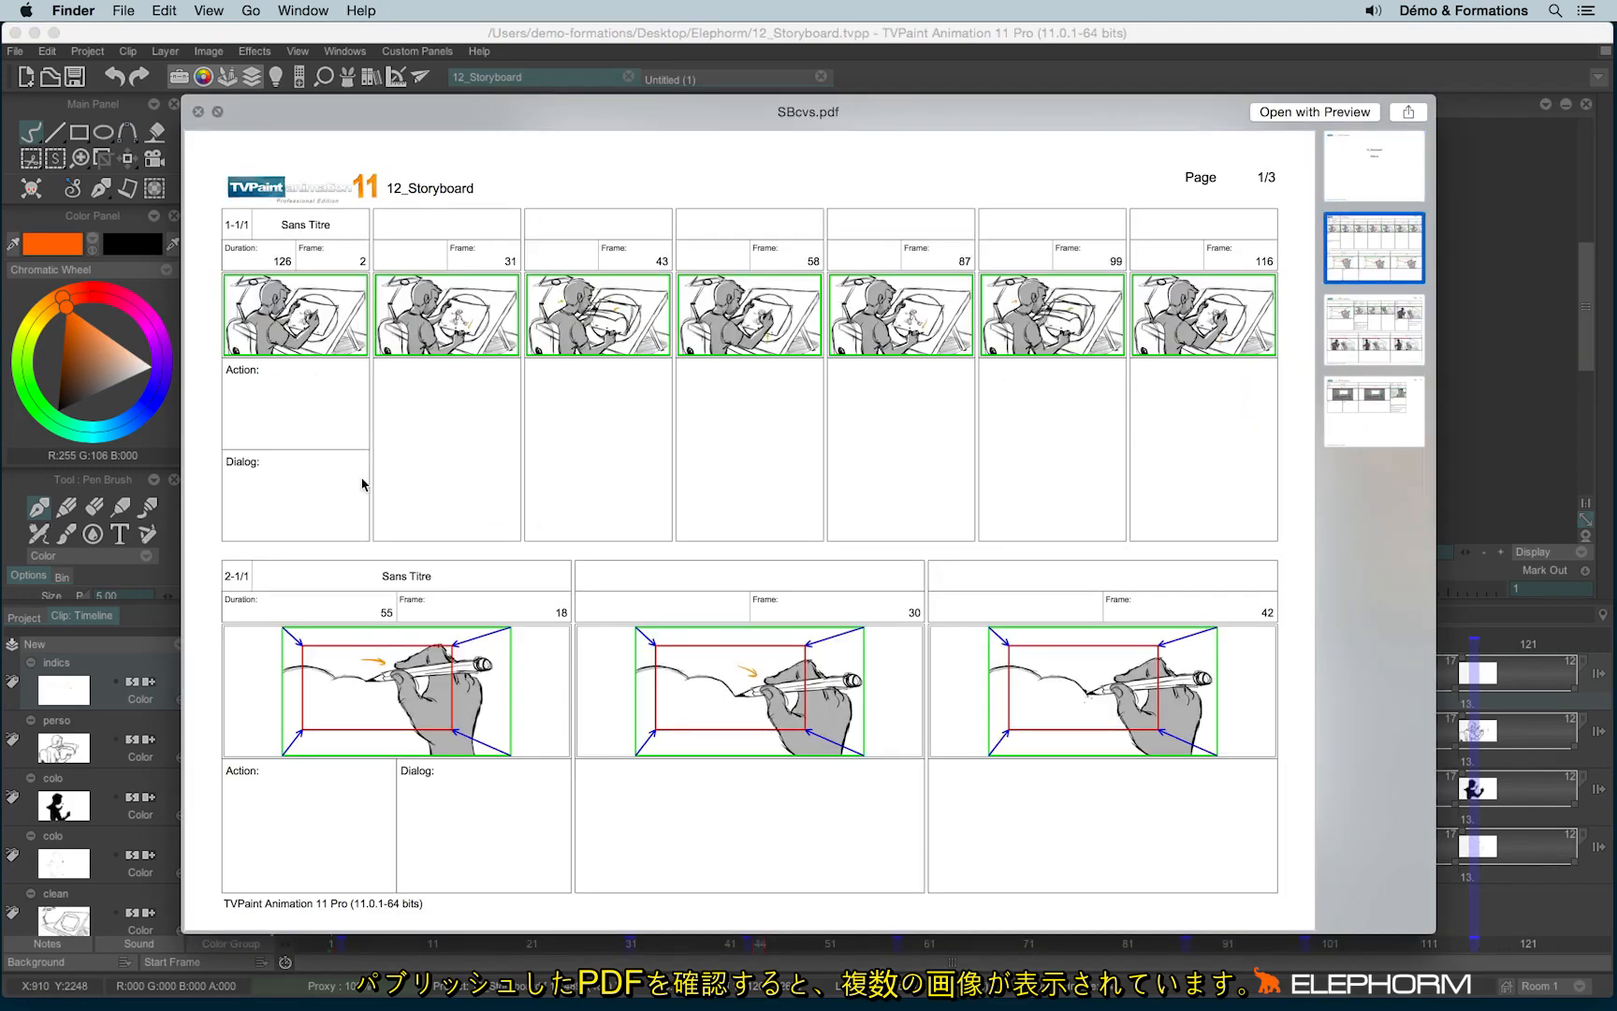
left_click(533, 47)
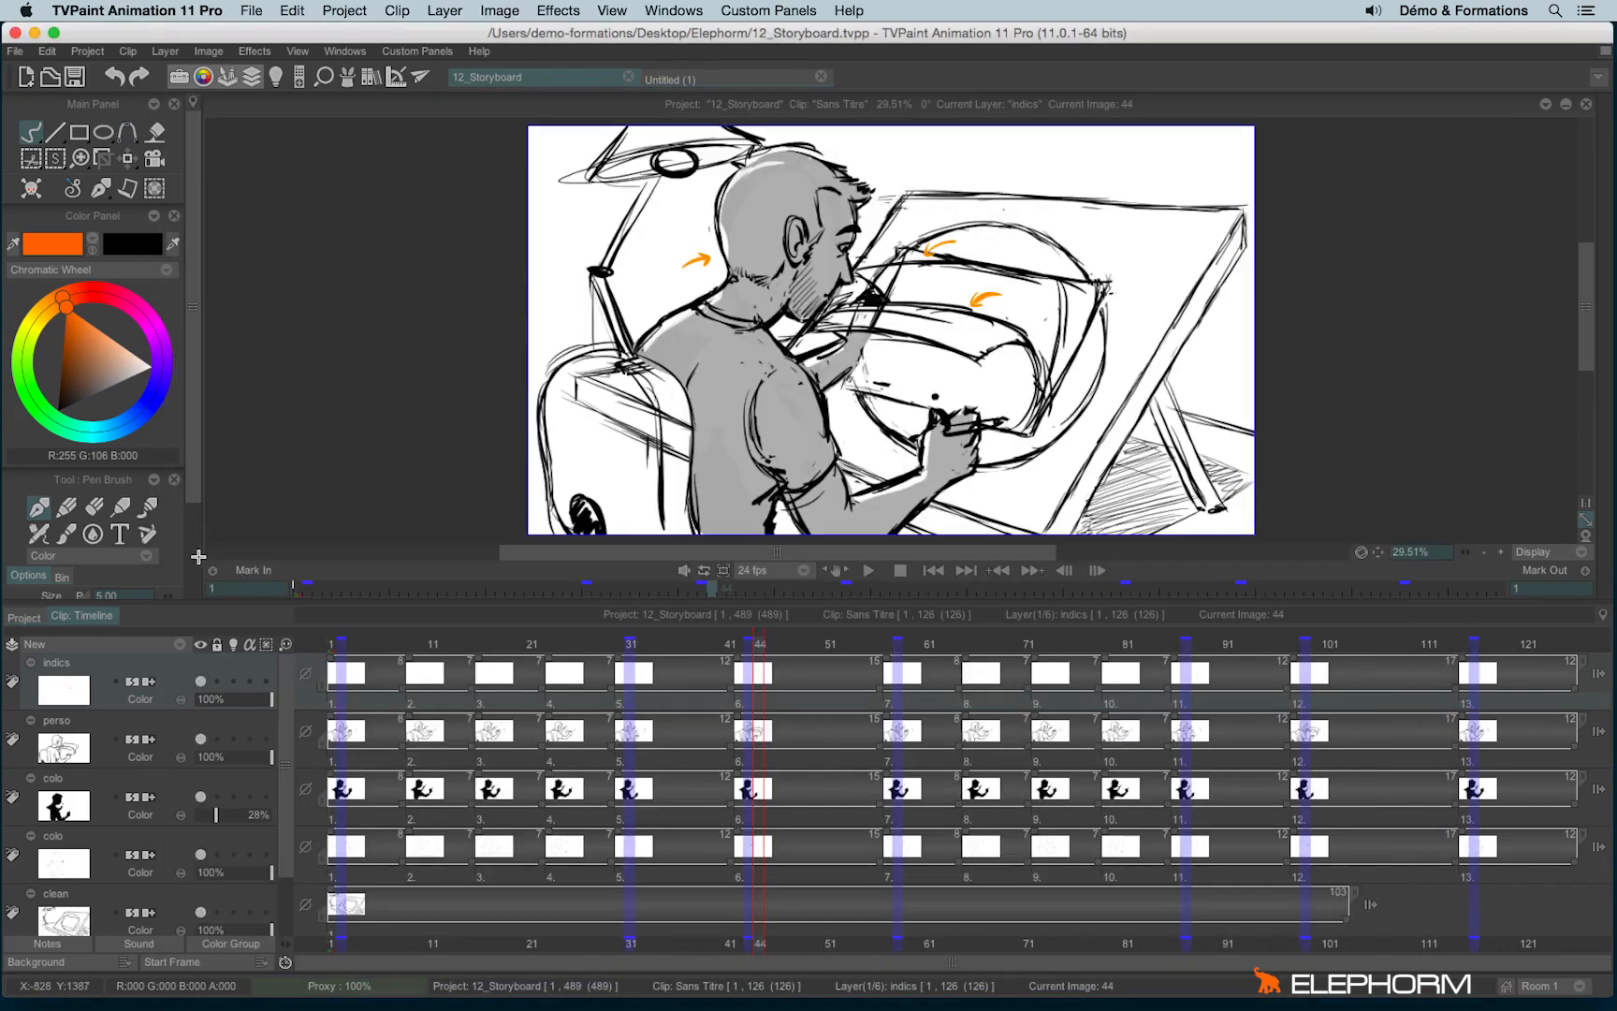
- Keep Clip related as the Thumbnail infos for PDF publishing, close the settings, and display the Action, Dialog and Notes fields under the clips
left_click(25, 618)
left_click(16, 52)
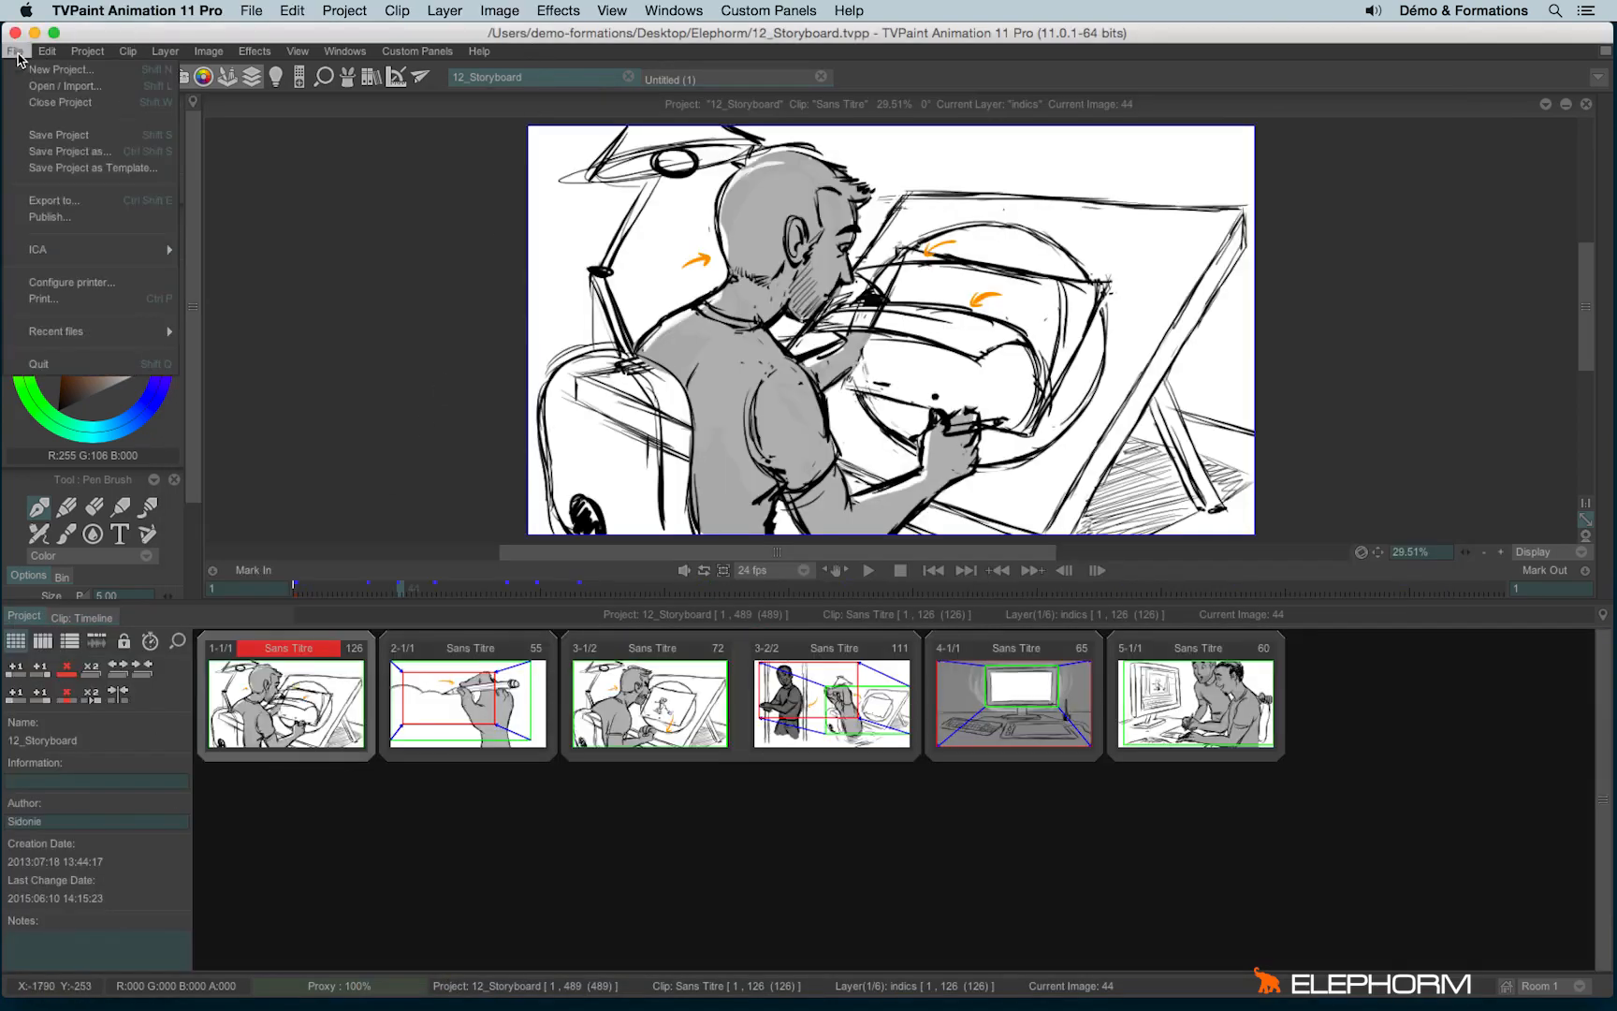
left_click(97, 218)
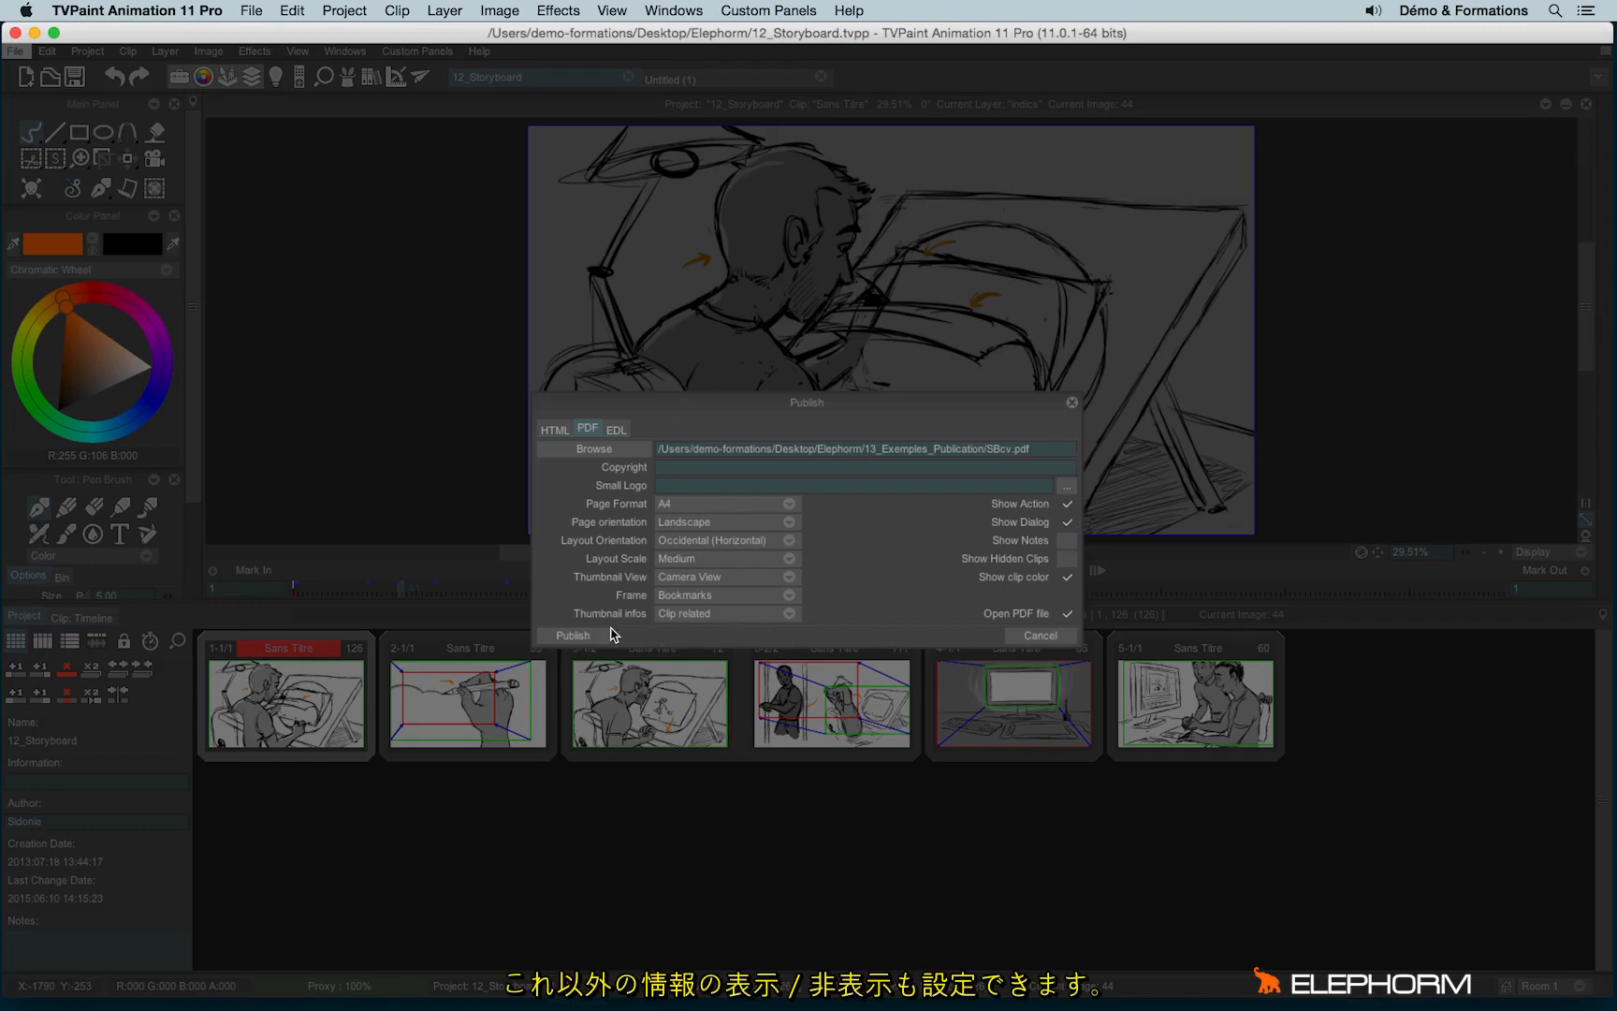
left_click(688, 614)
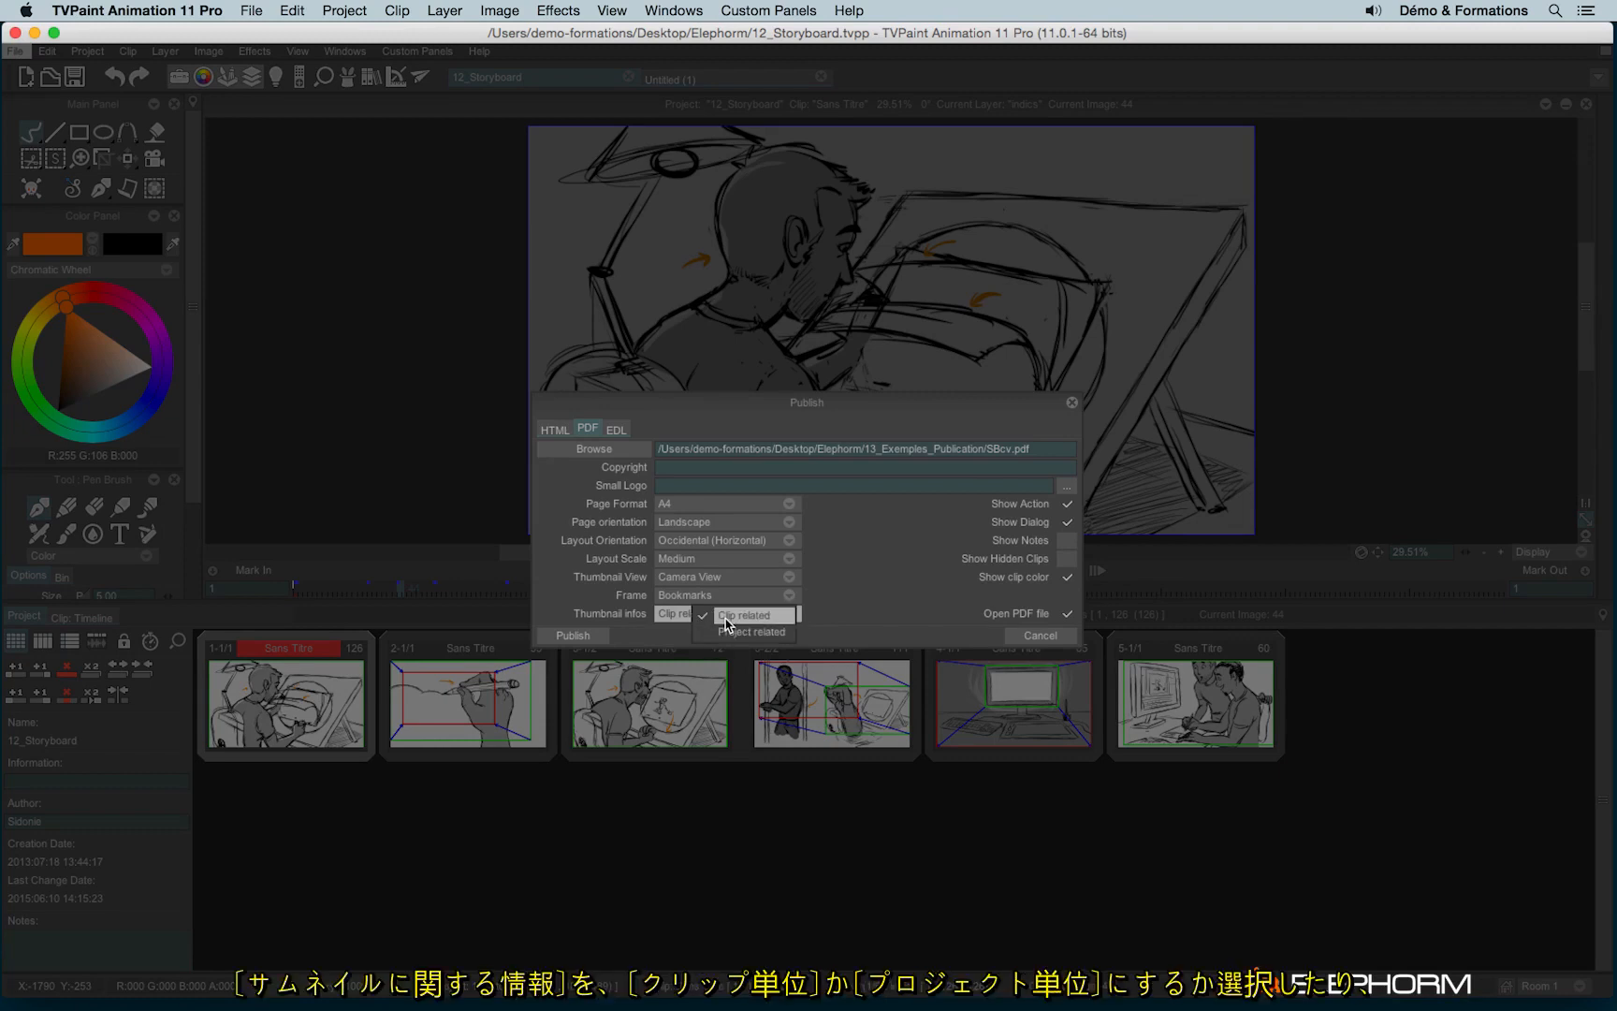
left_click(726, 617)
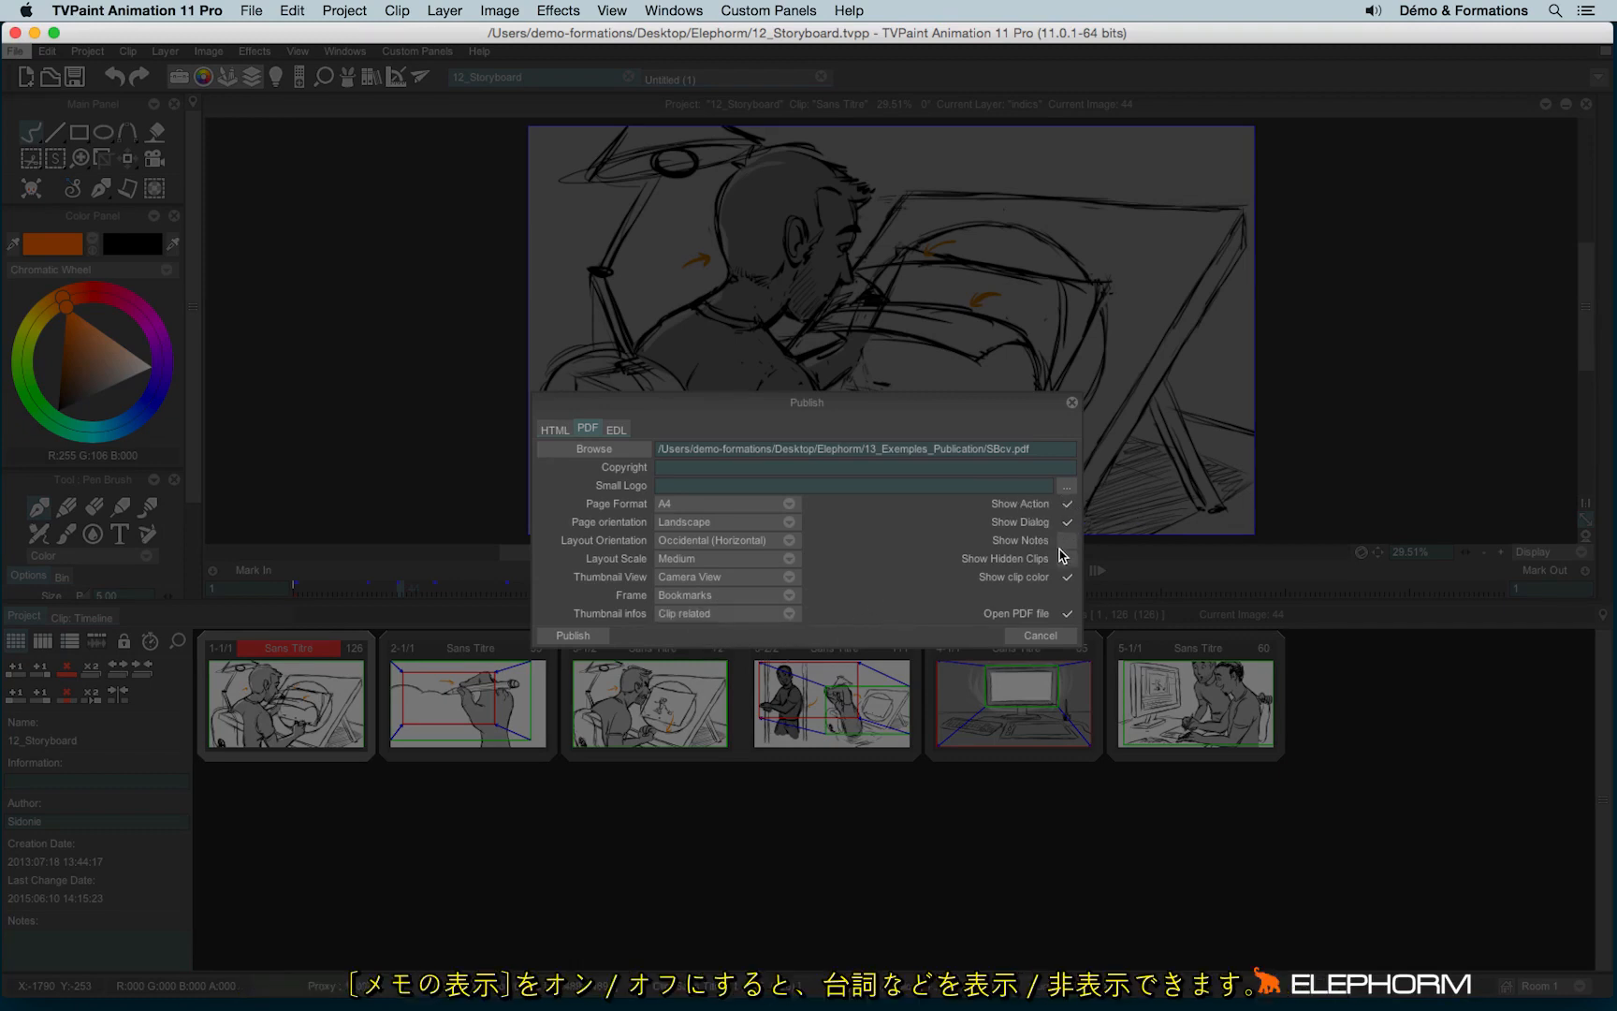
left_click(1072, 402)
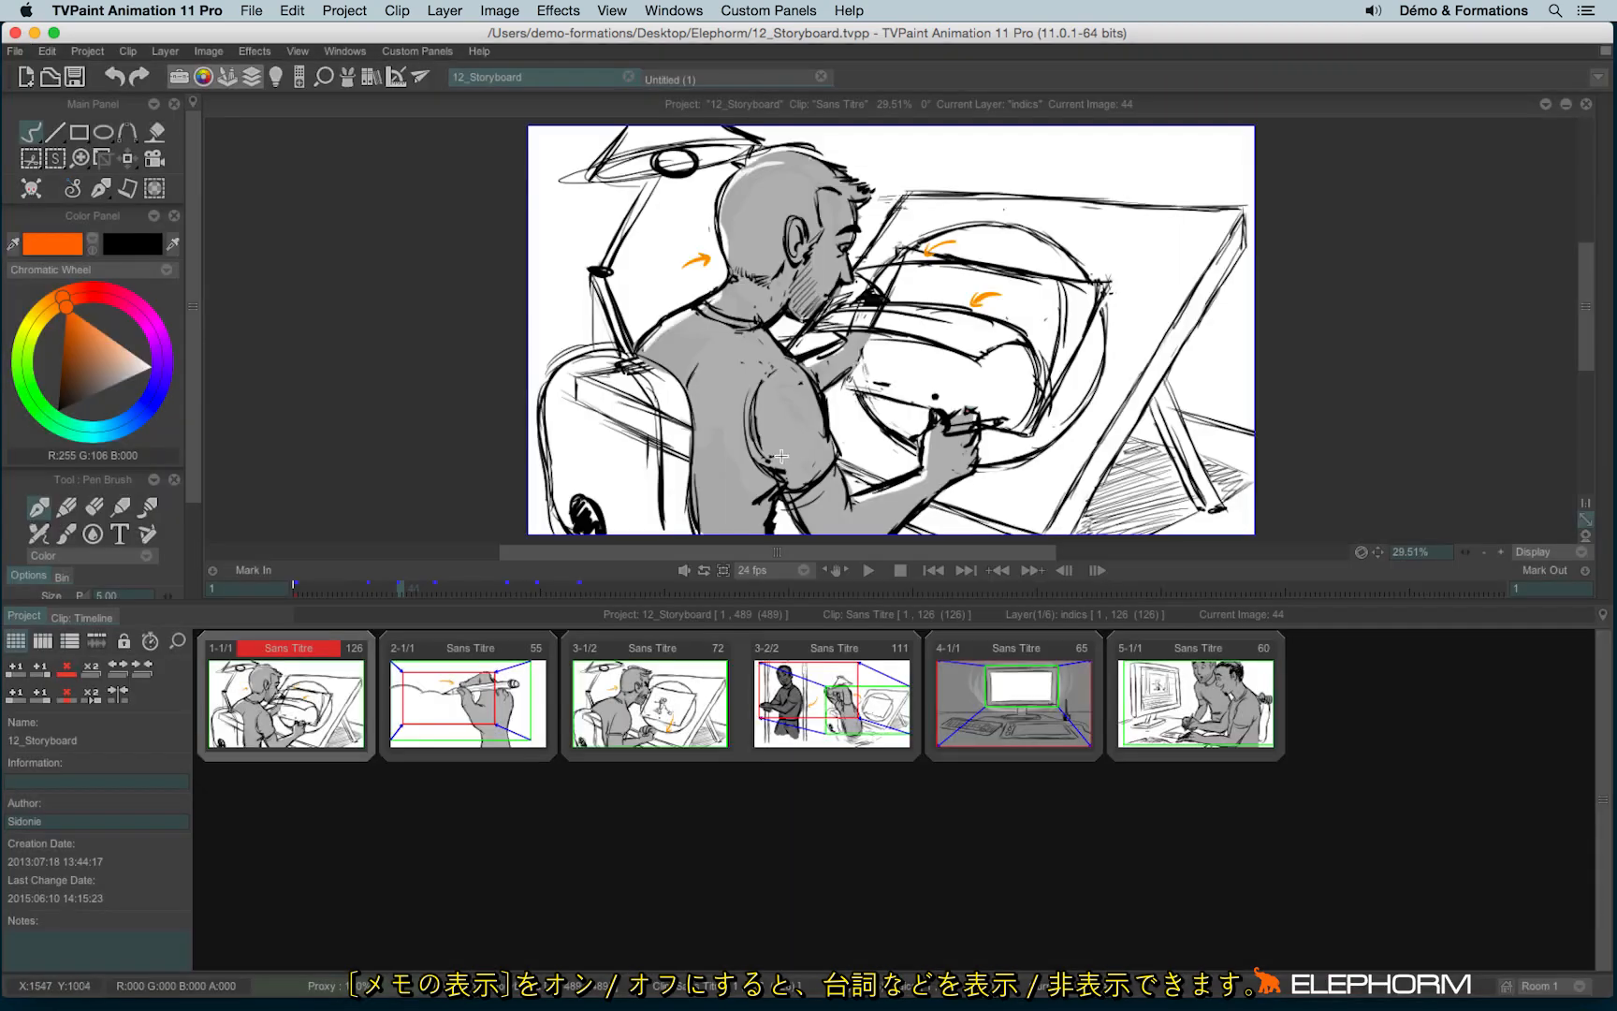
left_click(42, 640)
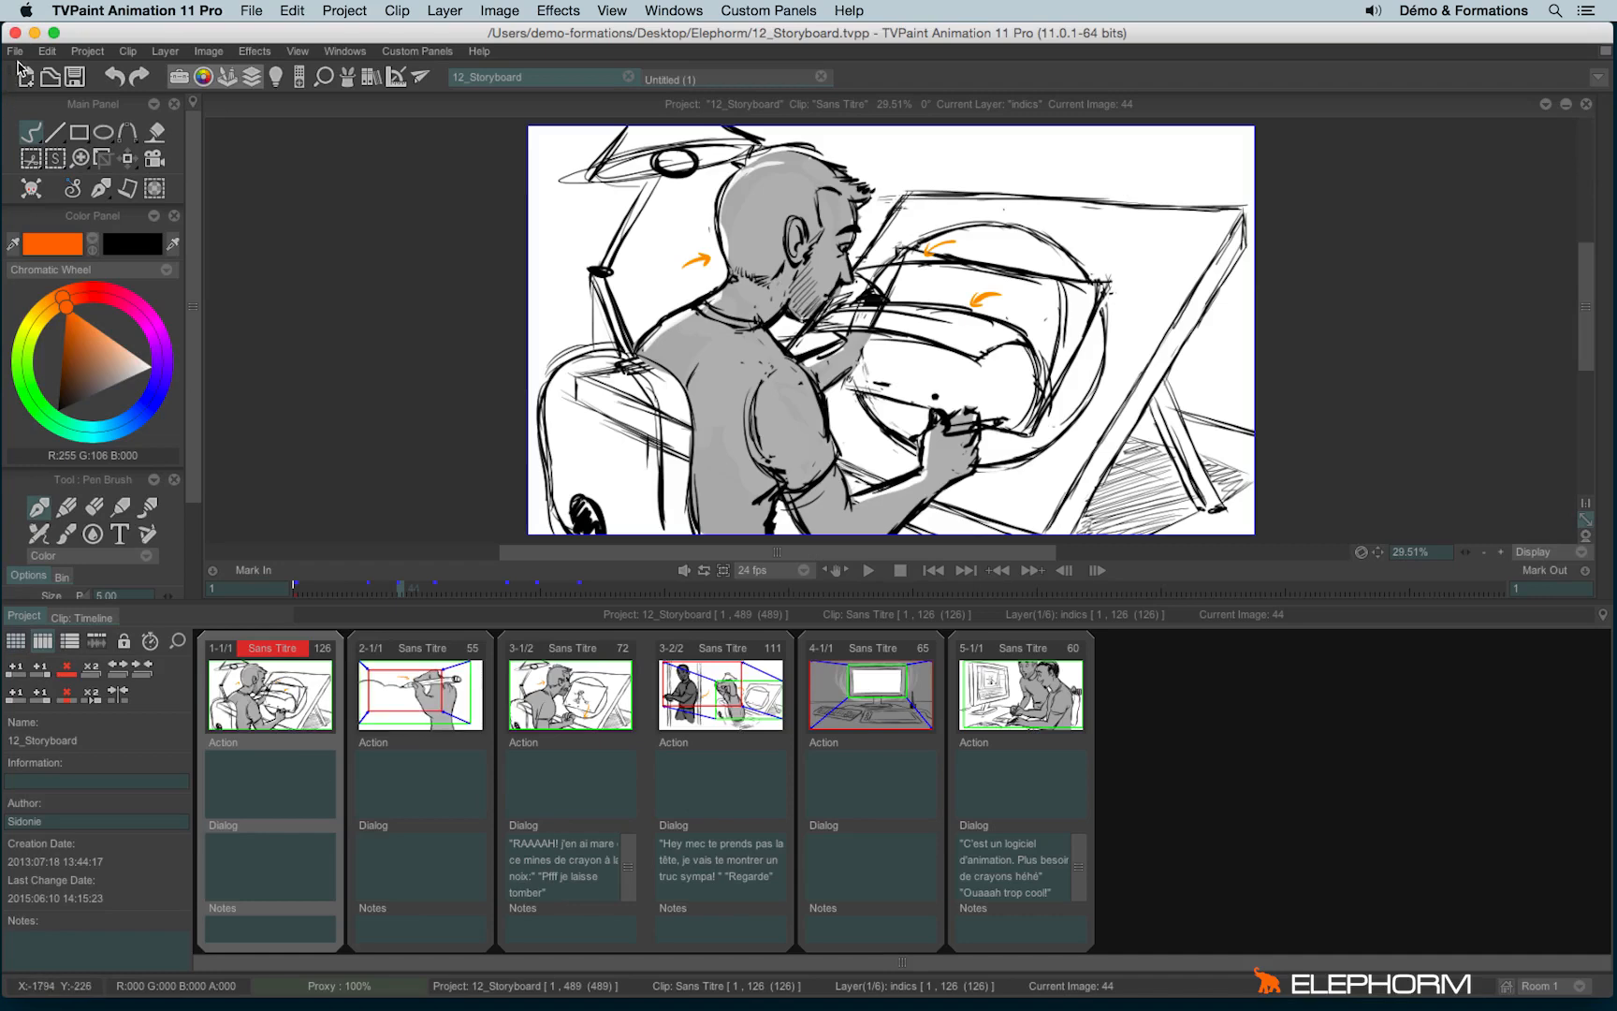
- Turn Show clip color off and back on in the PDF publishing settings, and close them without publishing
left_click(15, 51)
left_click(64, 219)
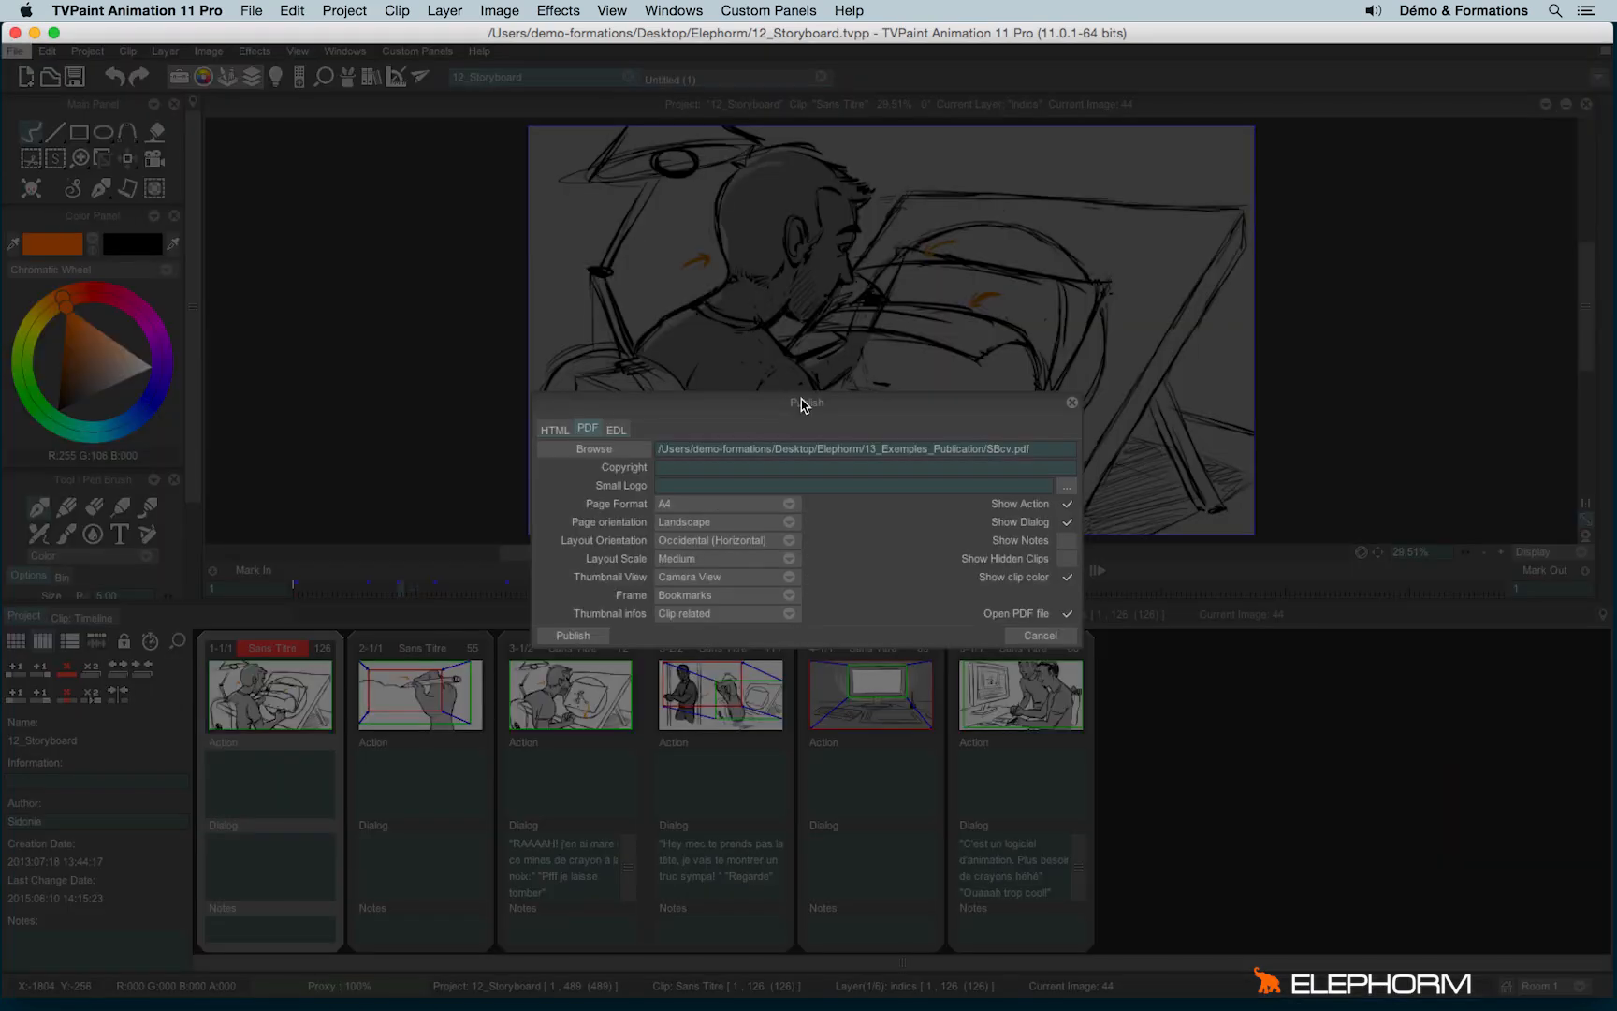
left_click(1068, 575)
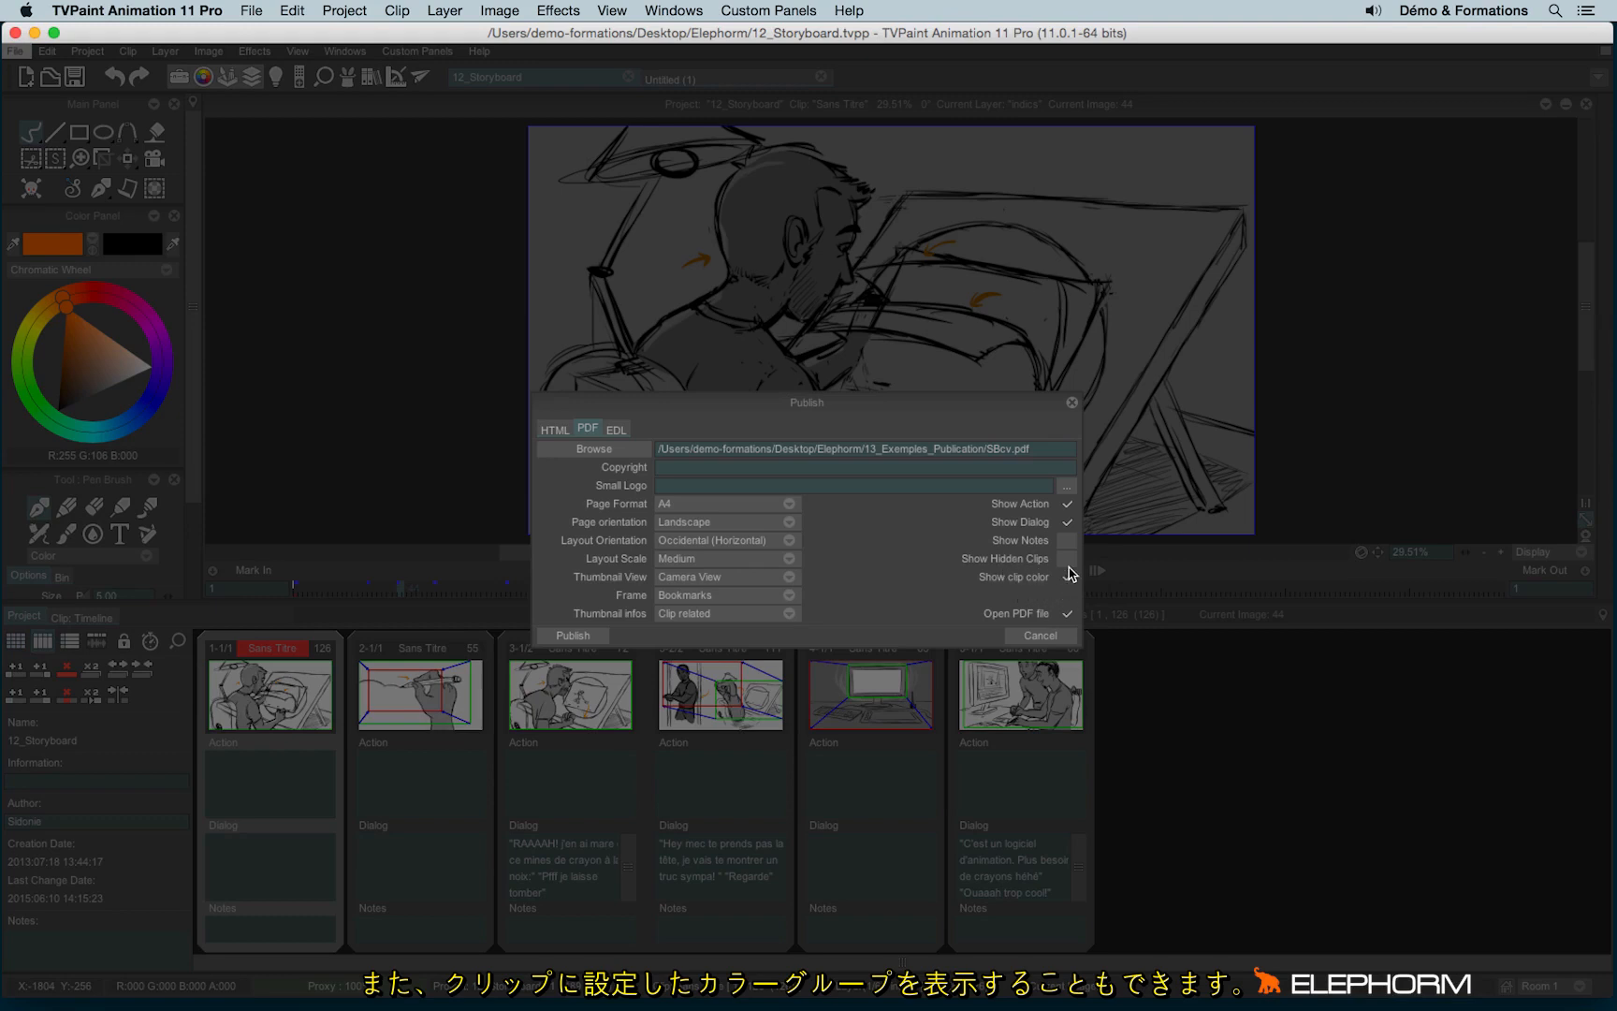
left_click(1068, 576)
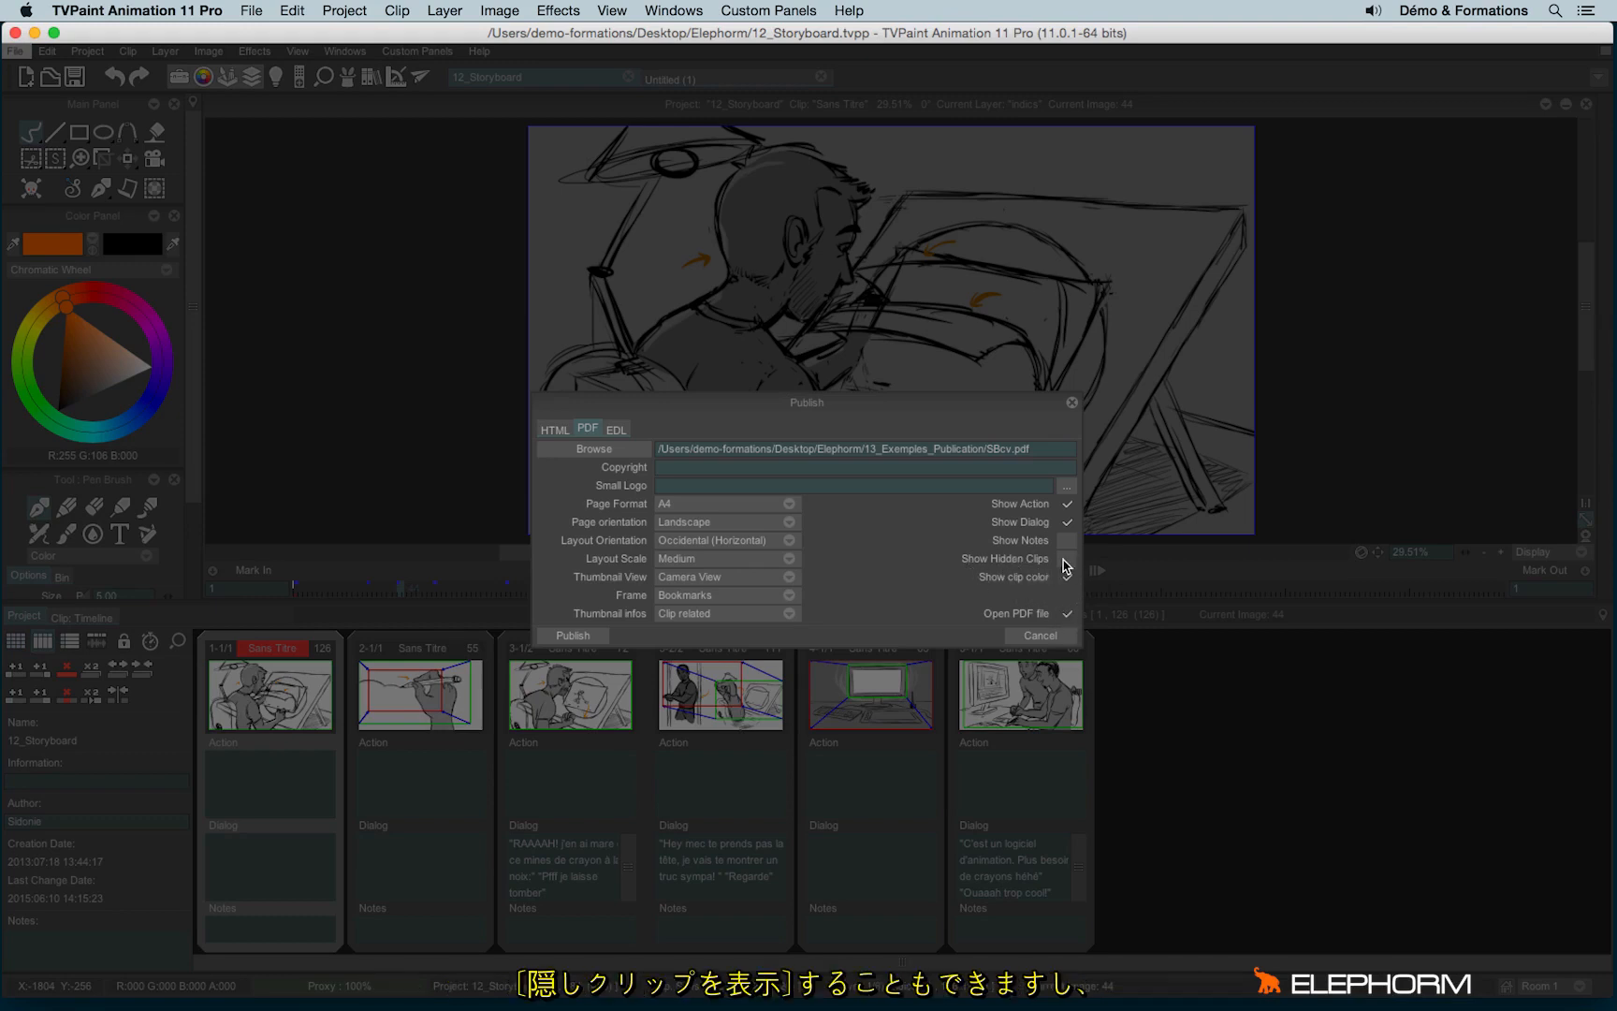
left_click(1072, 402)
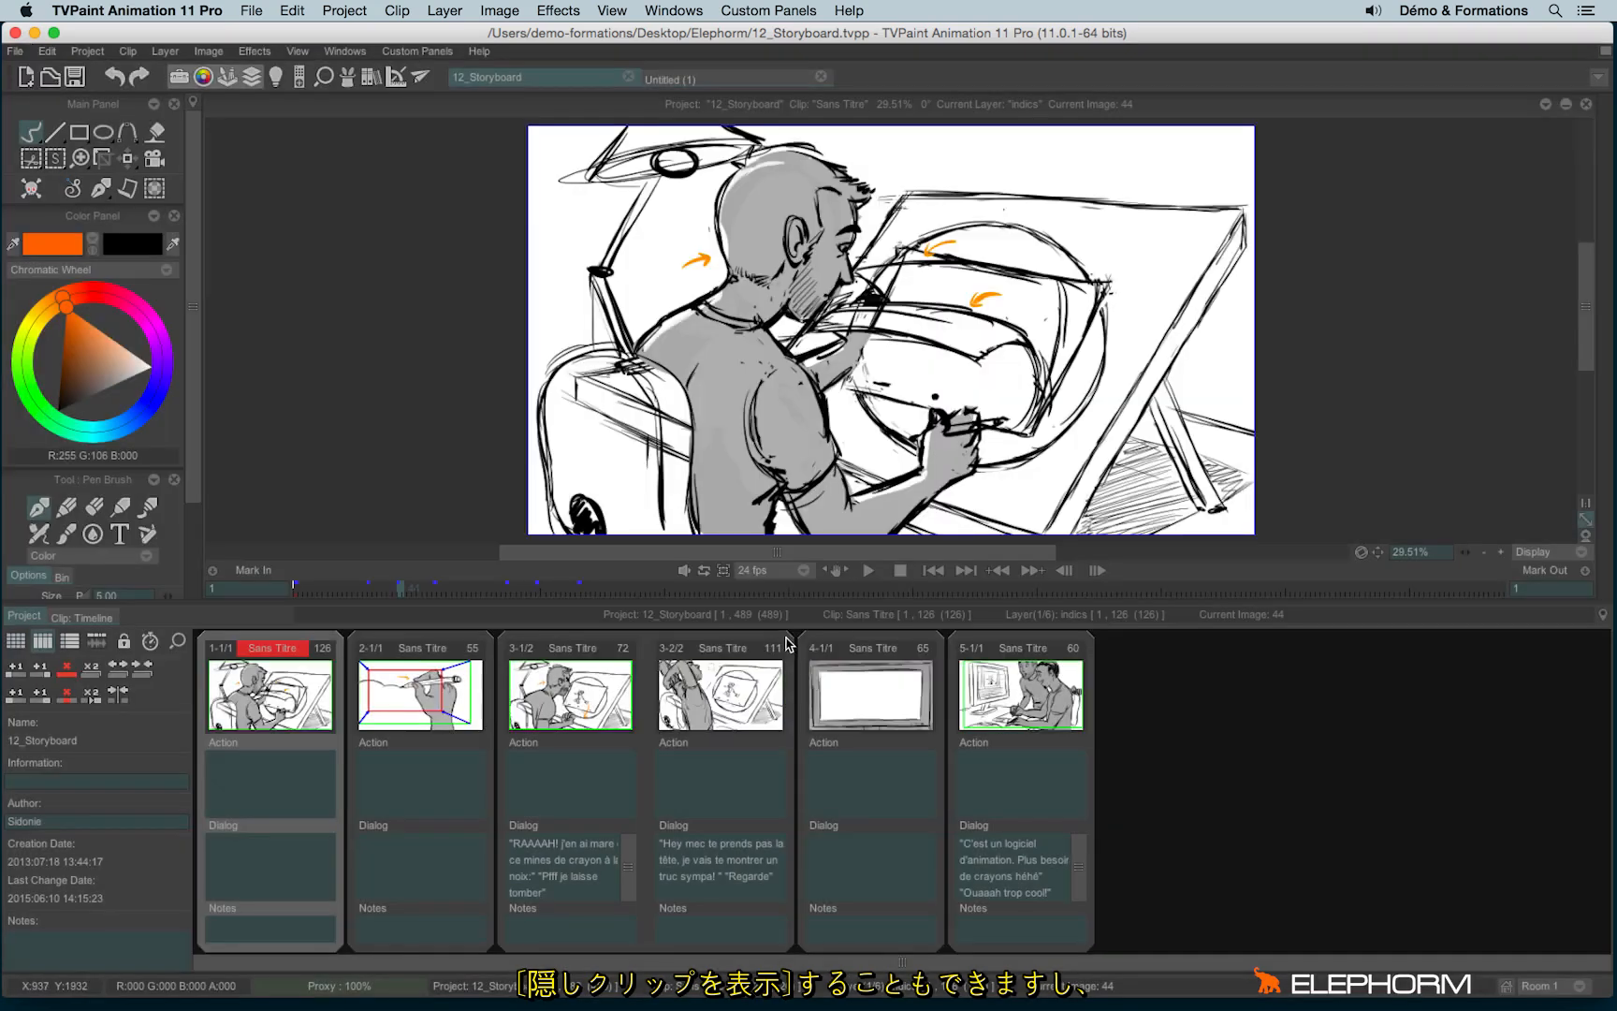
- Toggle the visibility of clip 3-2/2 in the project overview and restore it
left_click(775, 648)
left_click(776, 647)
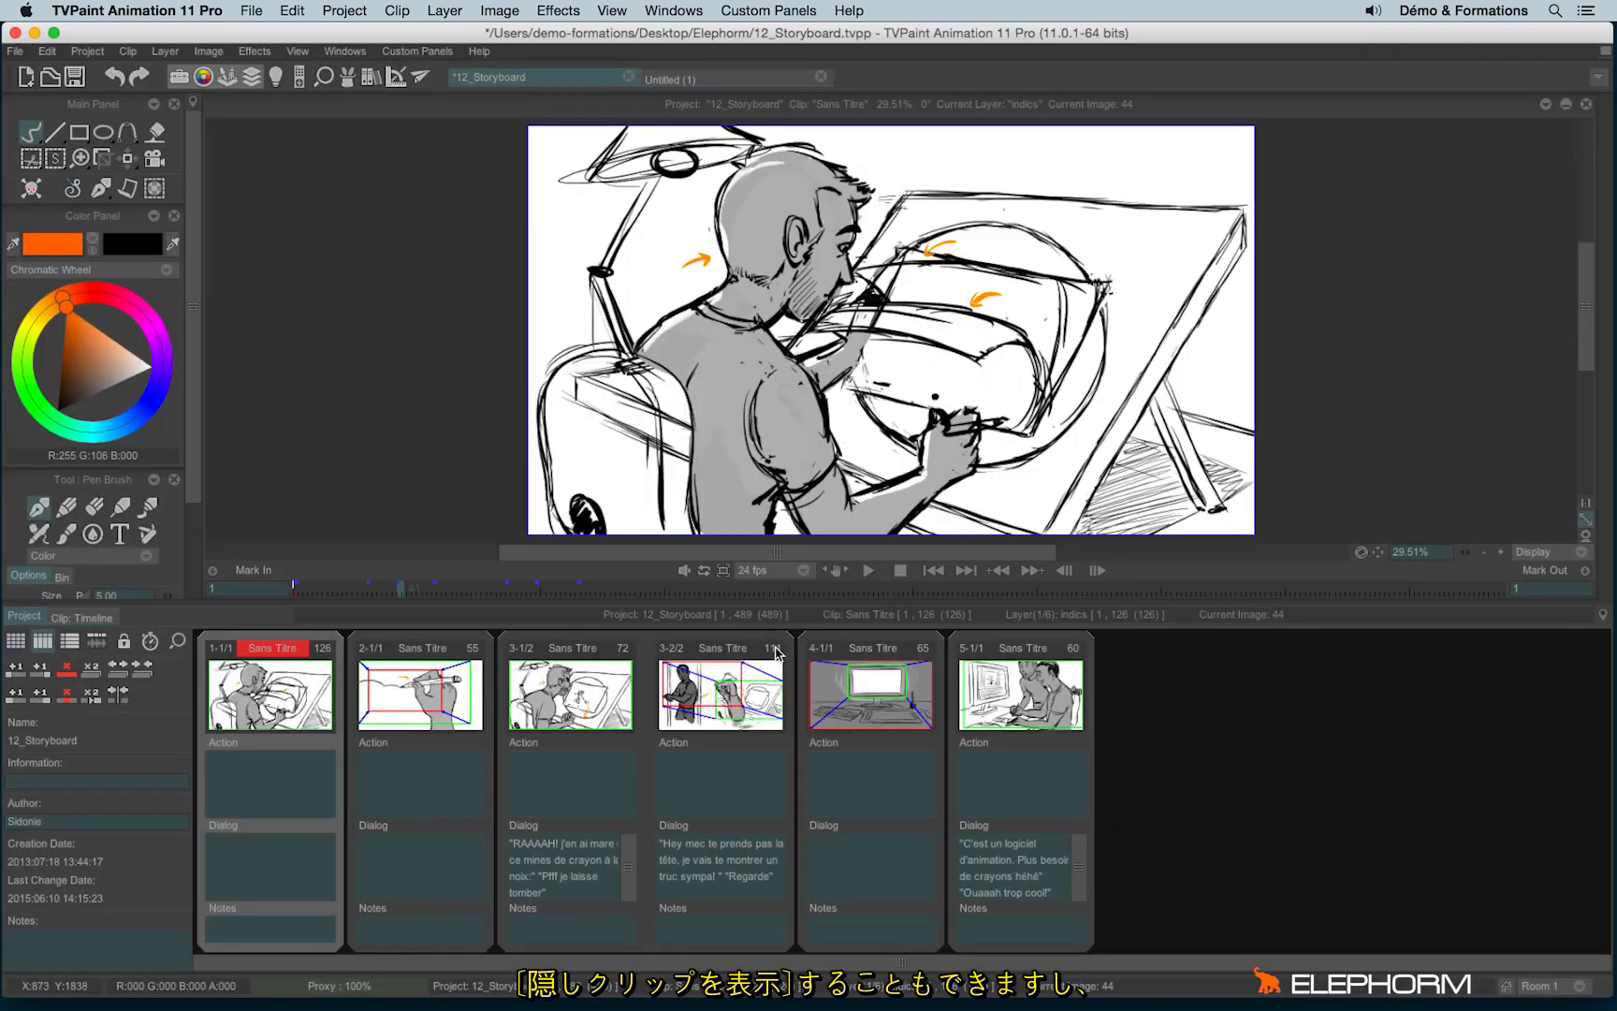
left_click(776, 648)
left_click(776, 648)
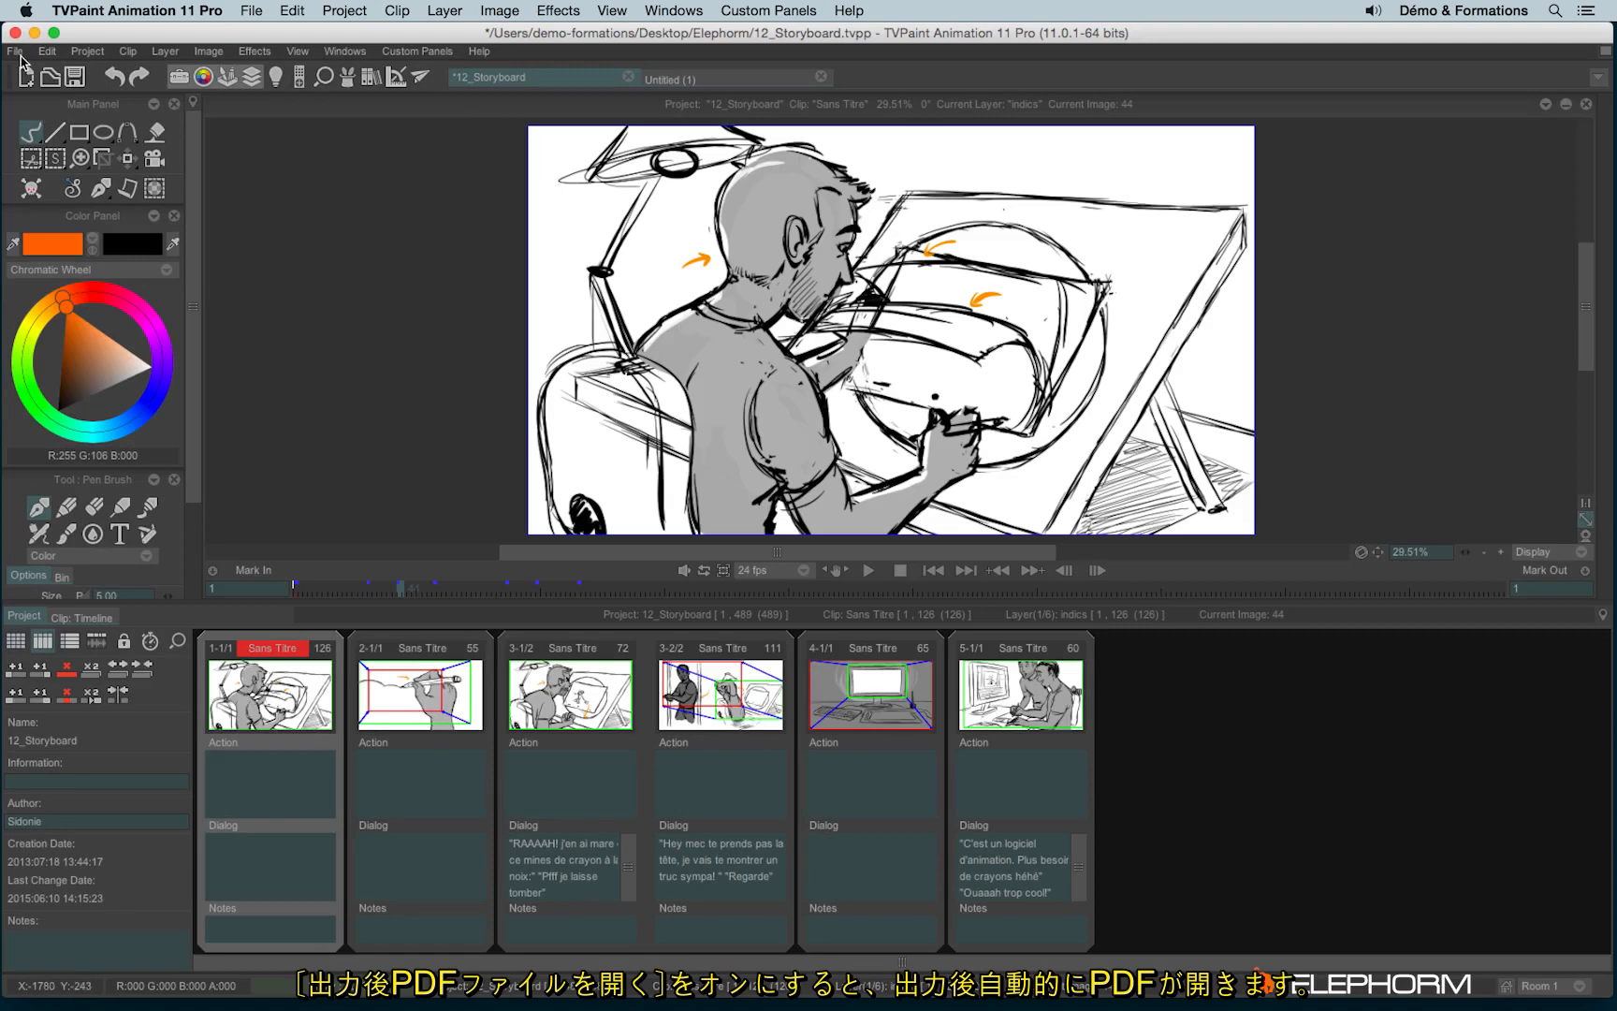
- Examine the HTML publishing settings, including Clip Background and the available view styles, and close them without publishing
left_click(16, 52)
left_click(56, 213)
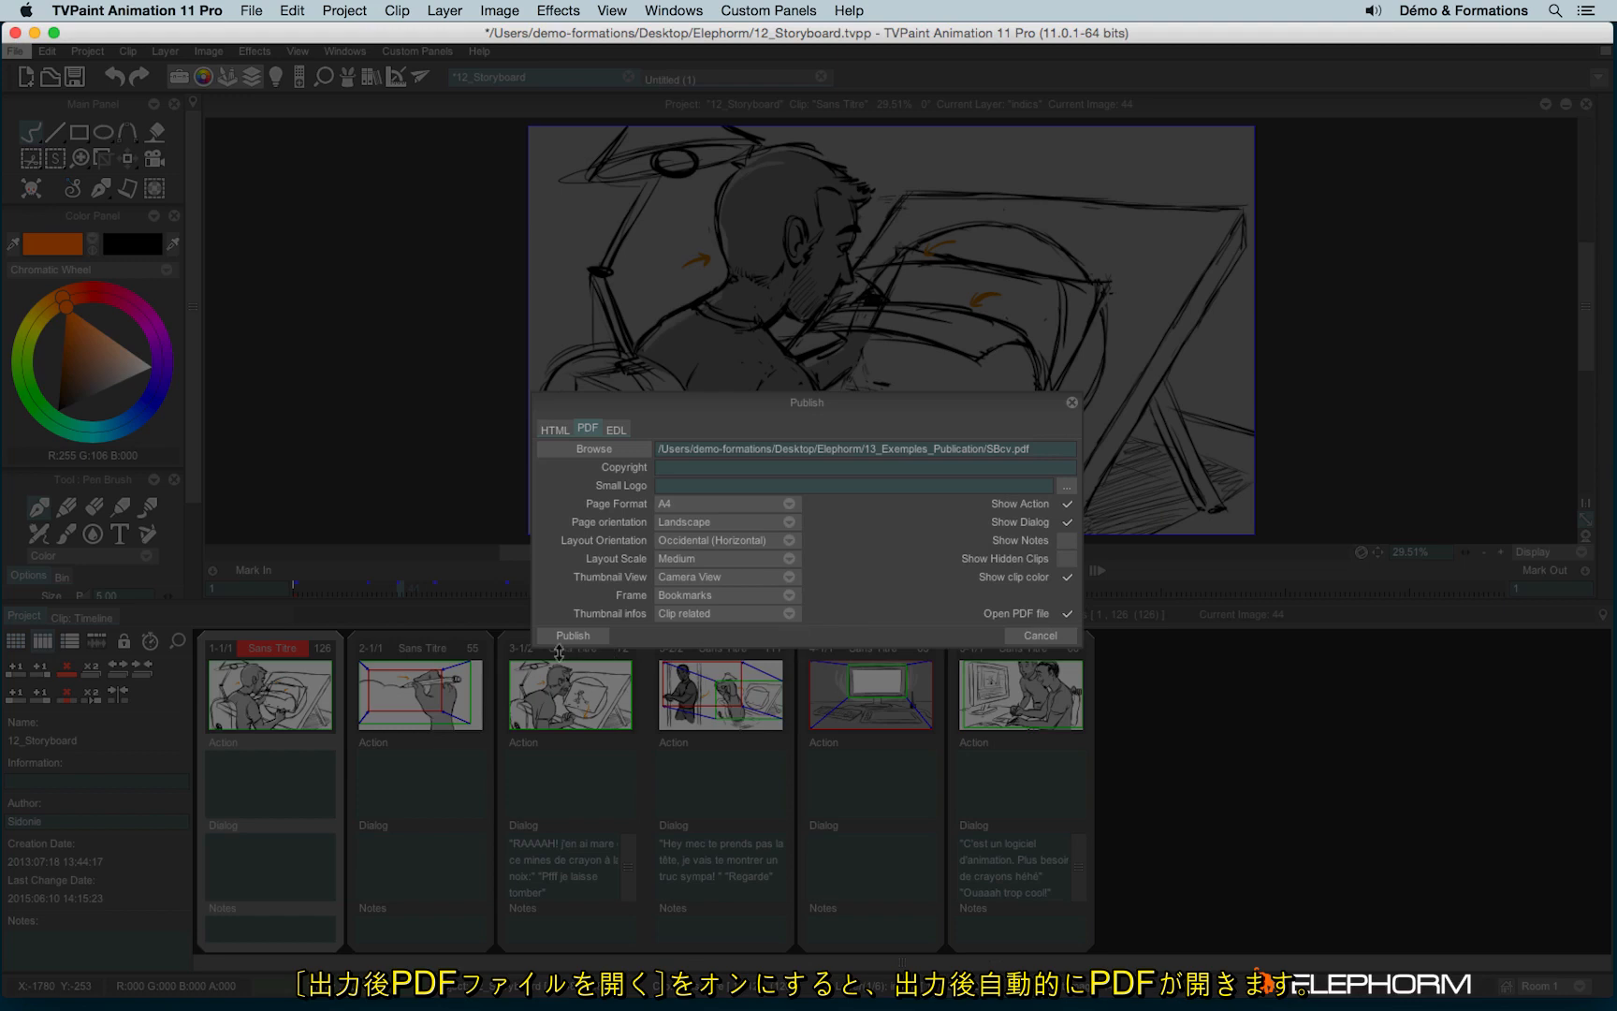
left_click(563, 431)
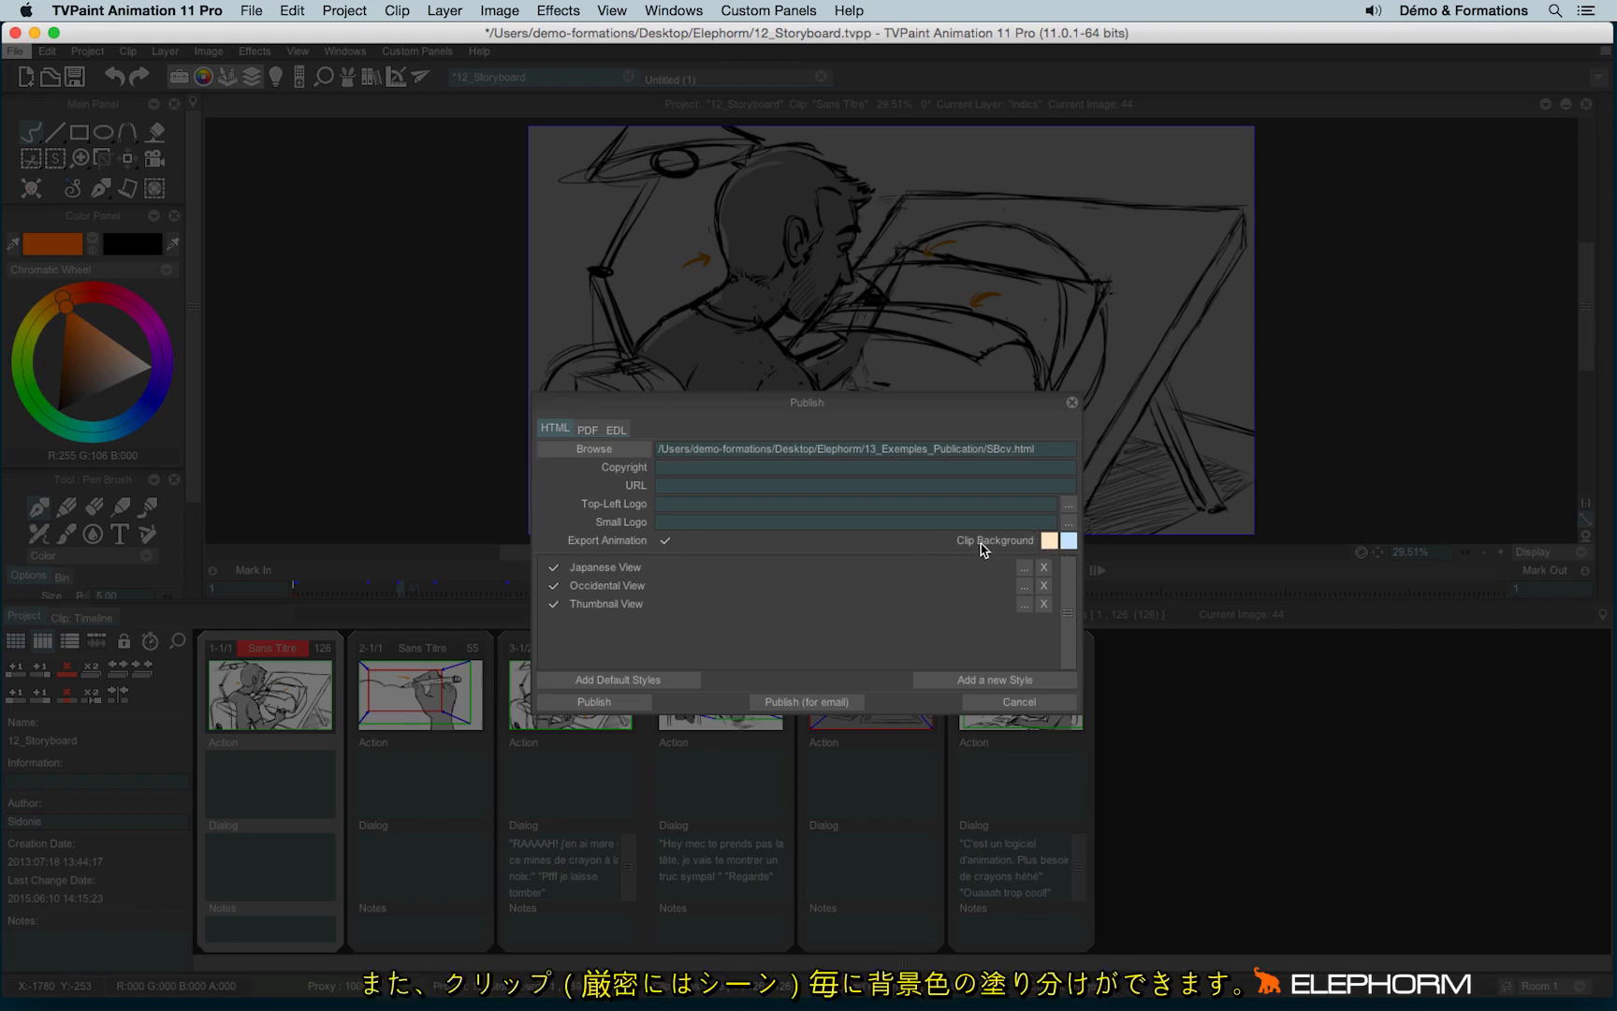
left_click(1072, 404)
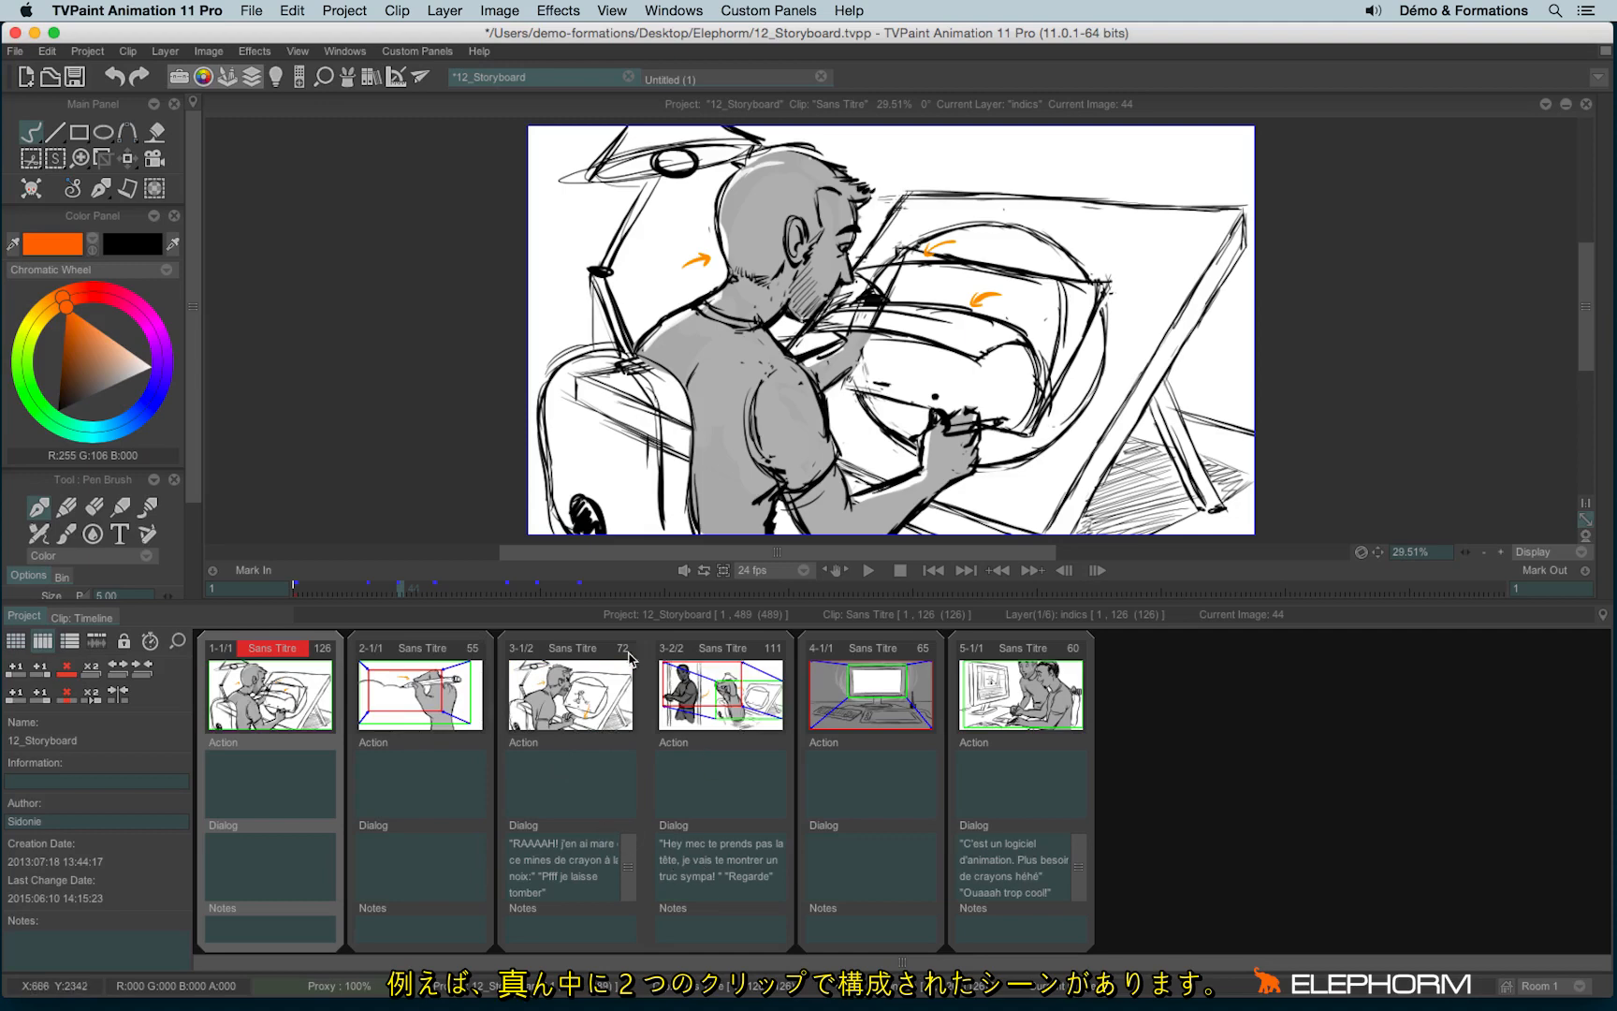
- Go through the clips in the project overview up to clip 5-1/1 to examine how the scenes follow each other
left_click(372, 692)
left_click(855, 741)
left_click(1020, 697)
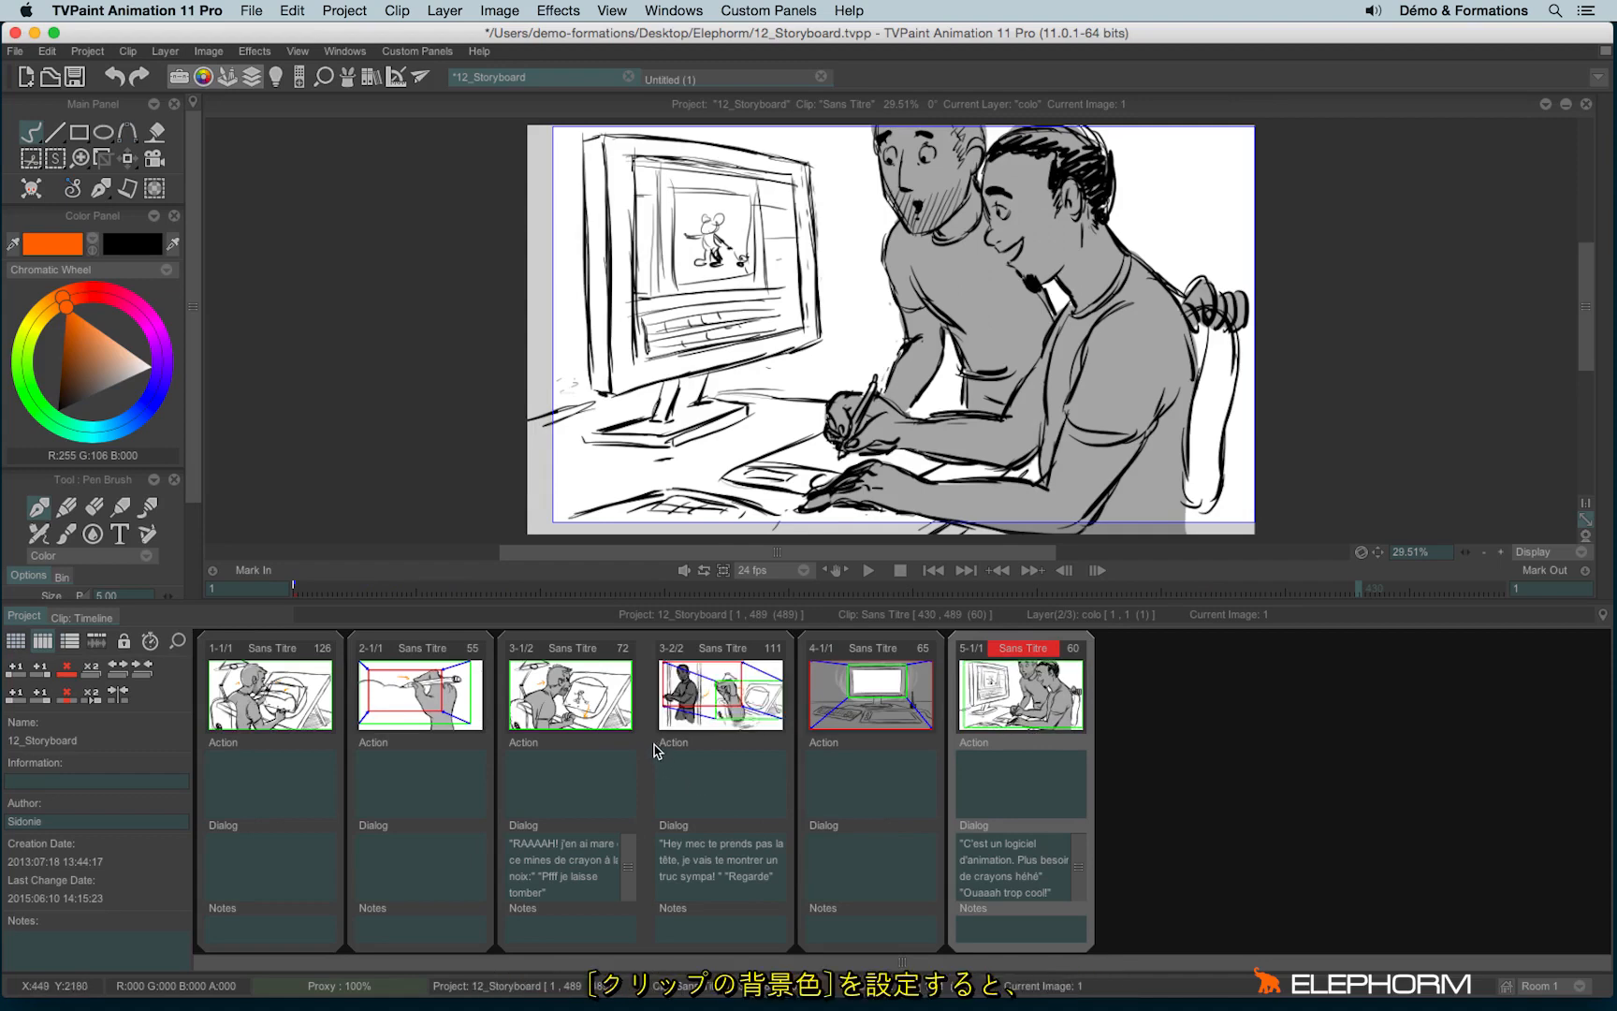
left_click(278, 712)
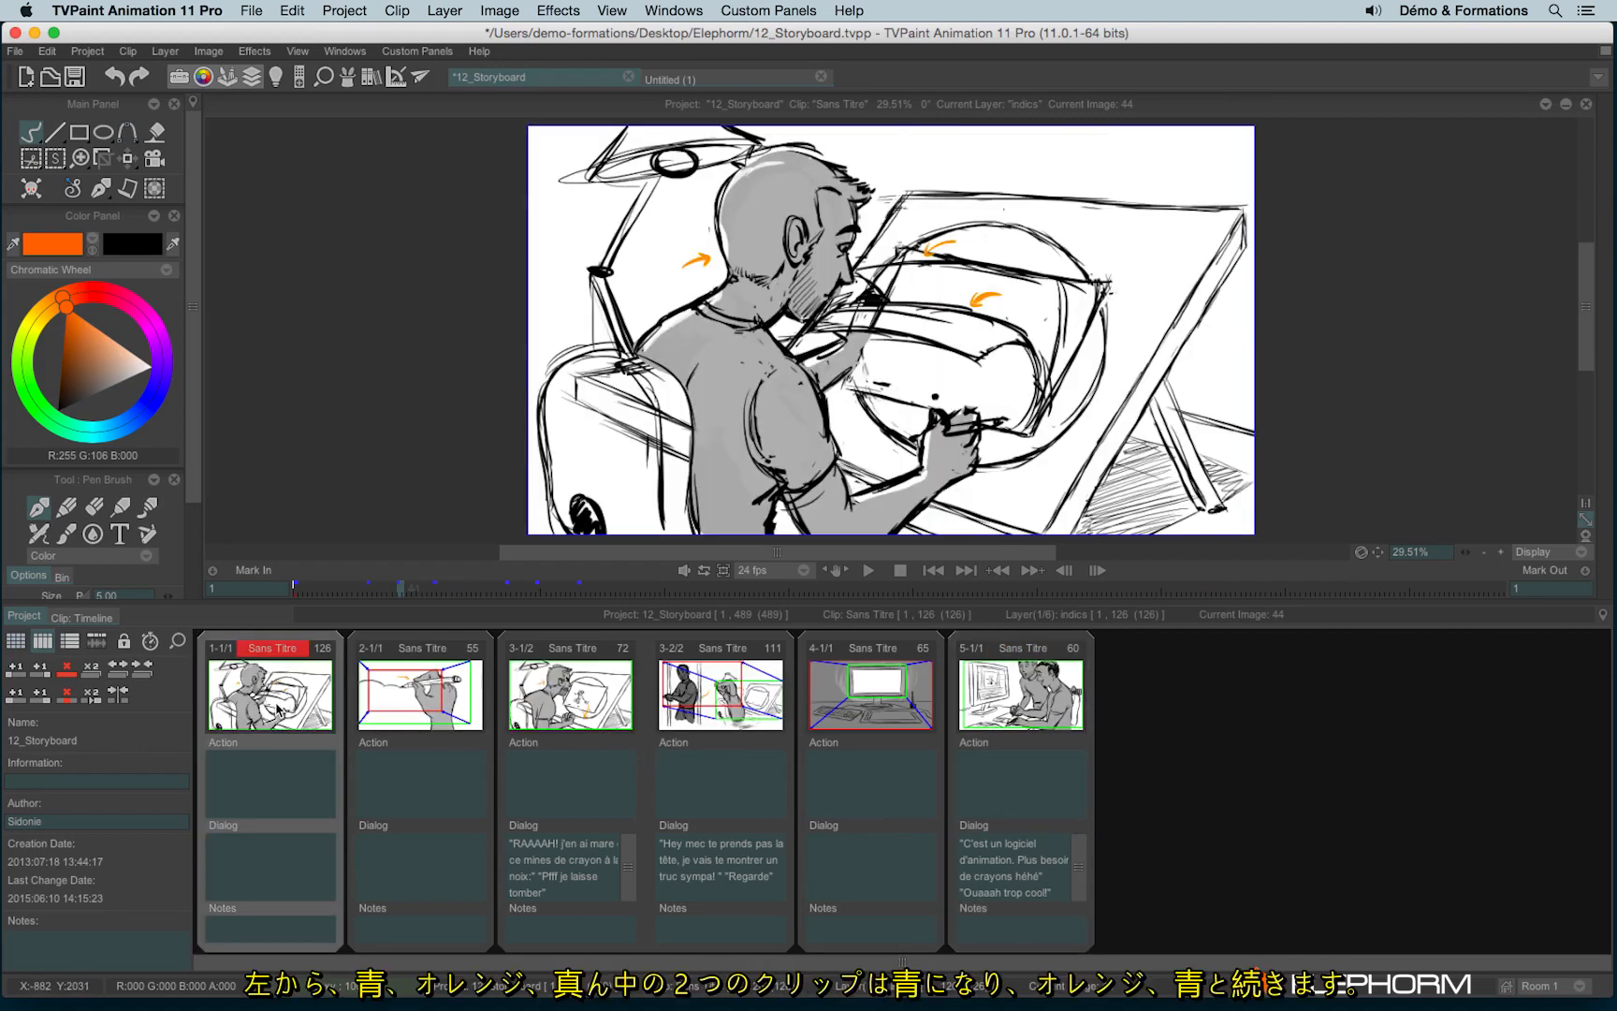
left_click(454, 740)
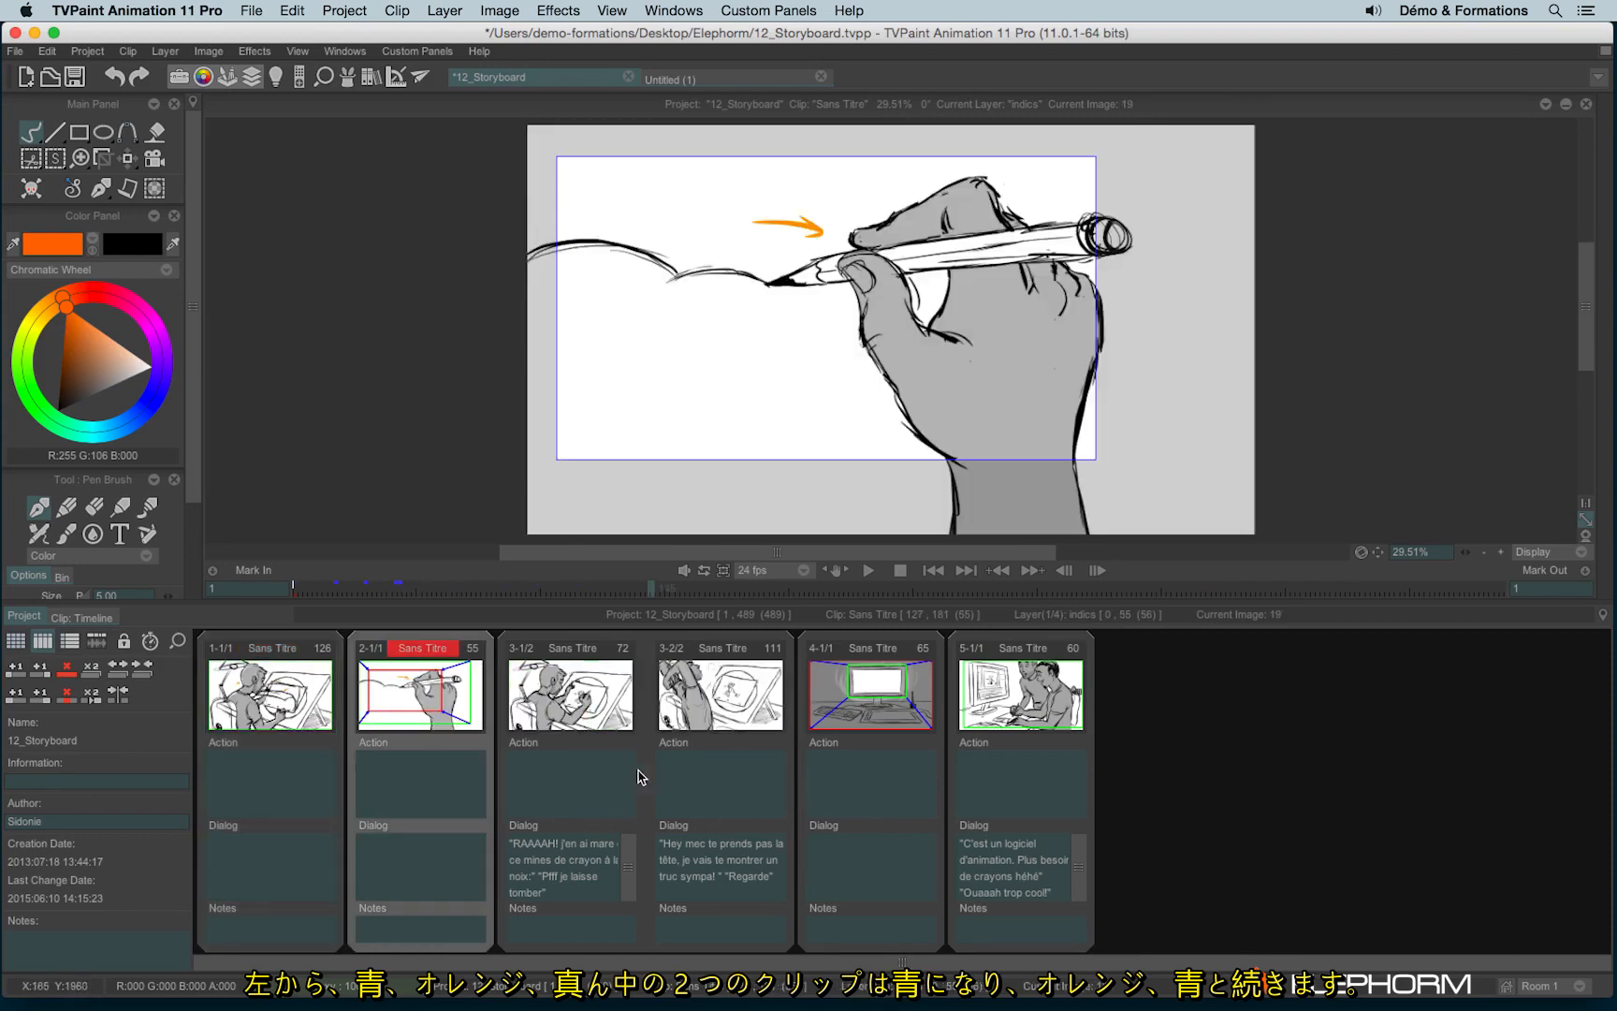
left_click(886, 719)
left_click(1045, 704)
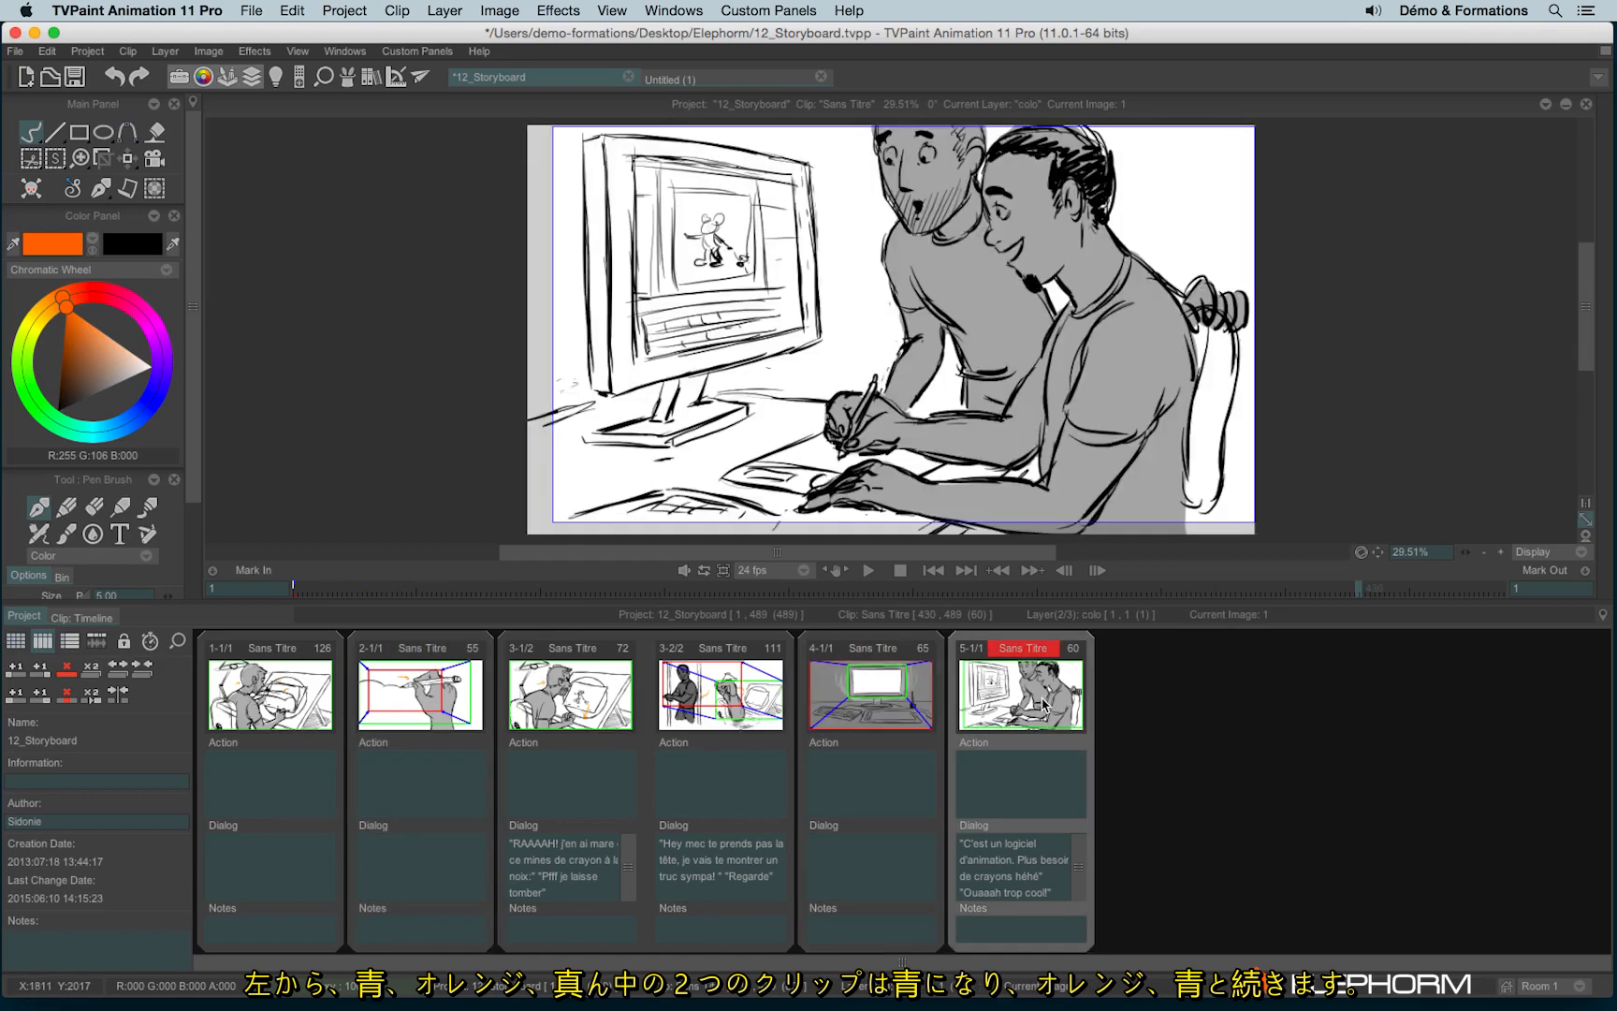
- Add a new style in the HTML publishing settings and name it "My style"
left_click(17, 51)
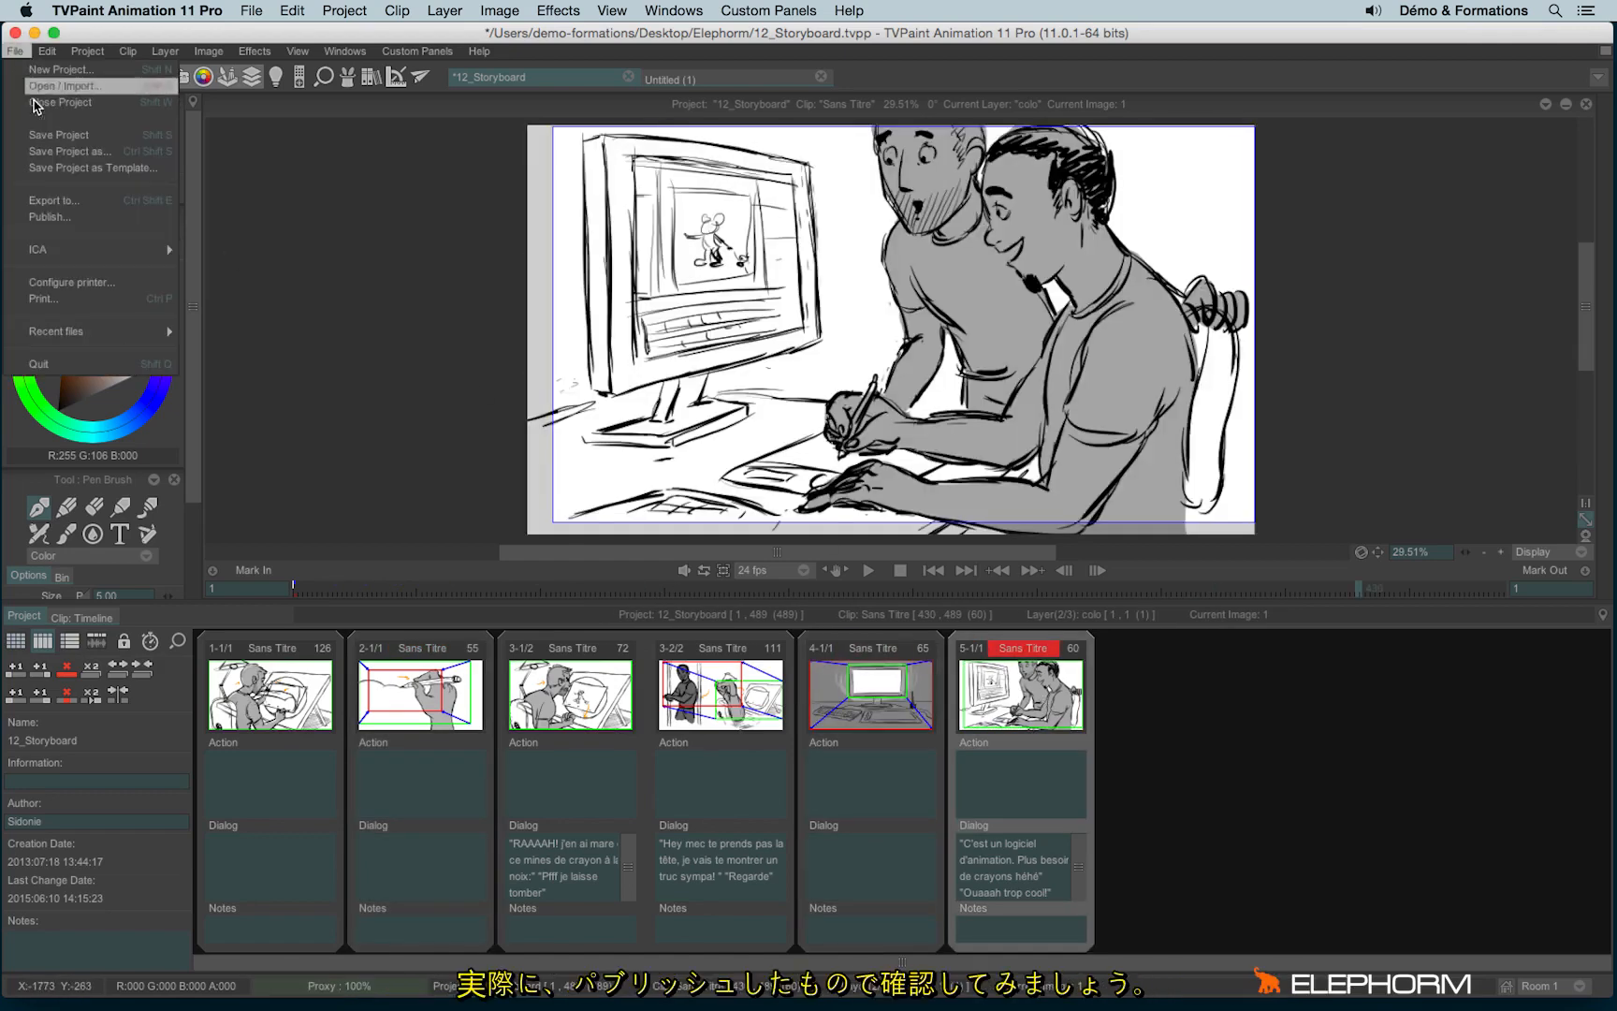
left_click(49, 216)
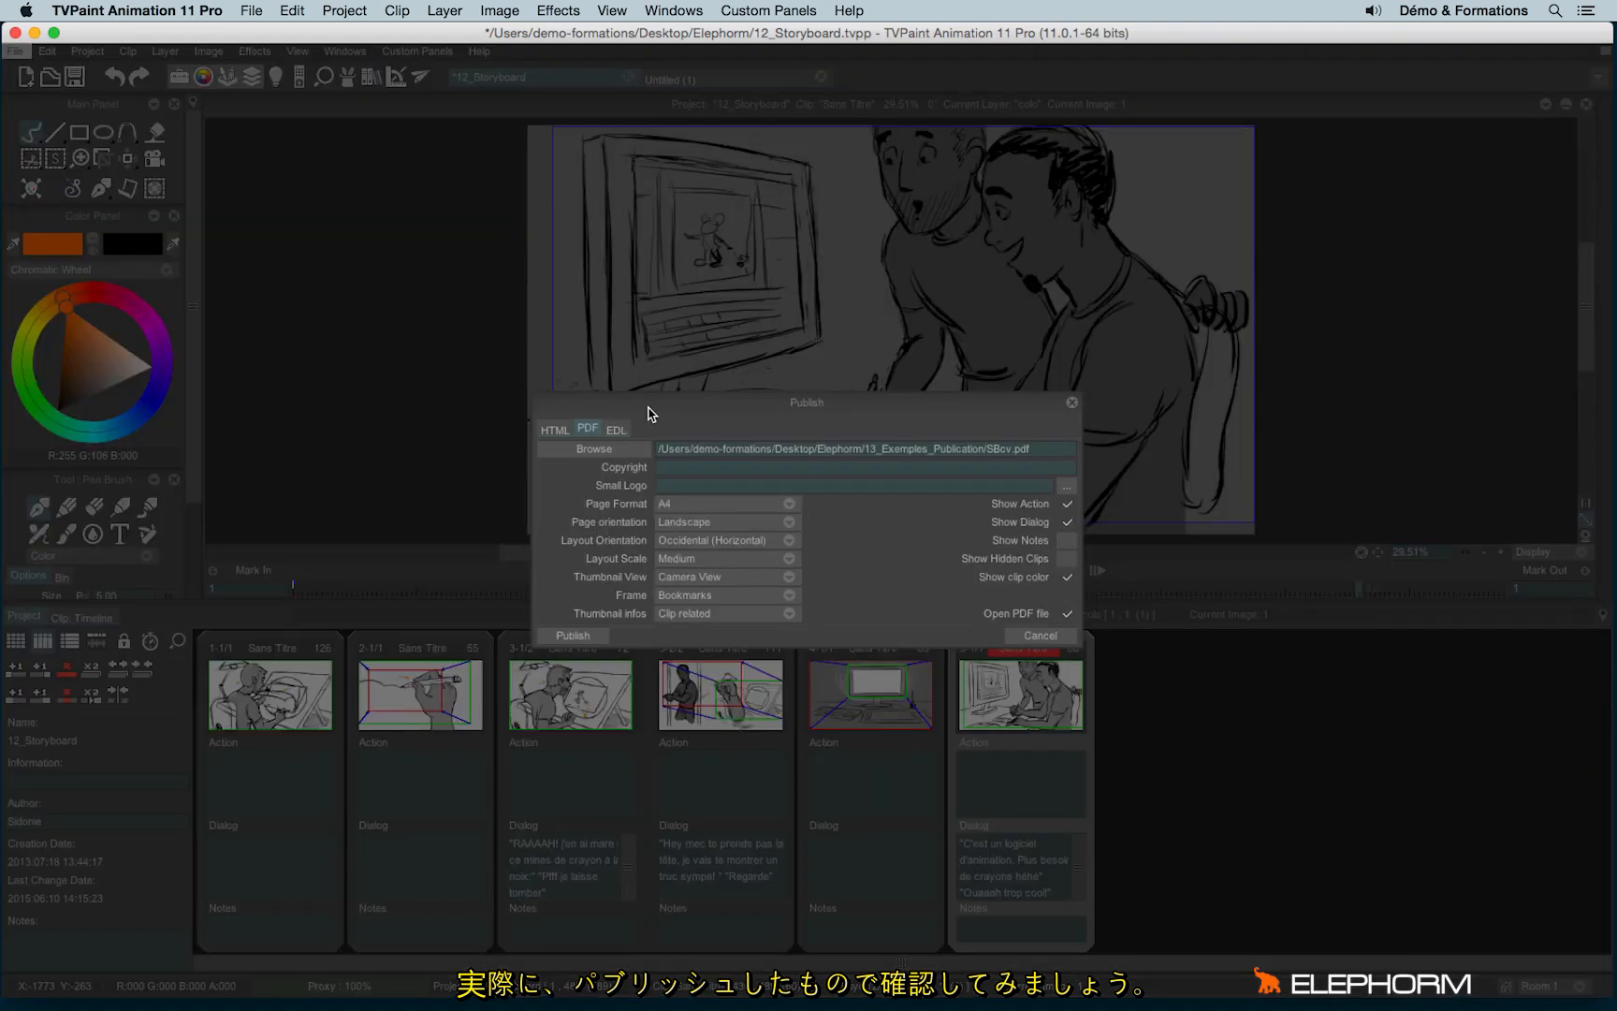
left_click(555, 429)
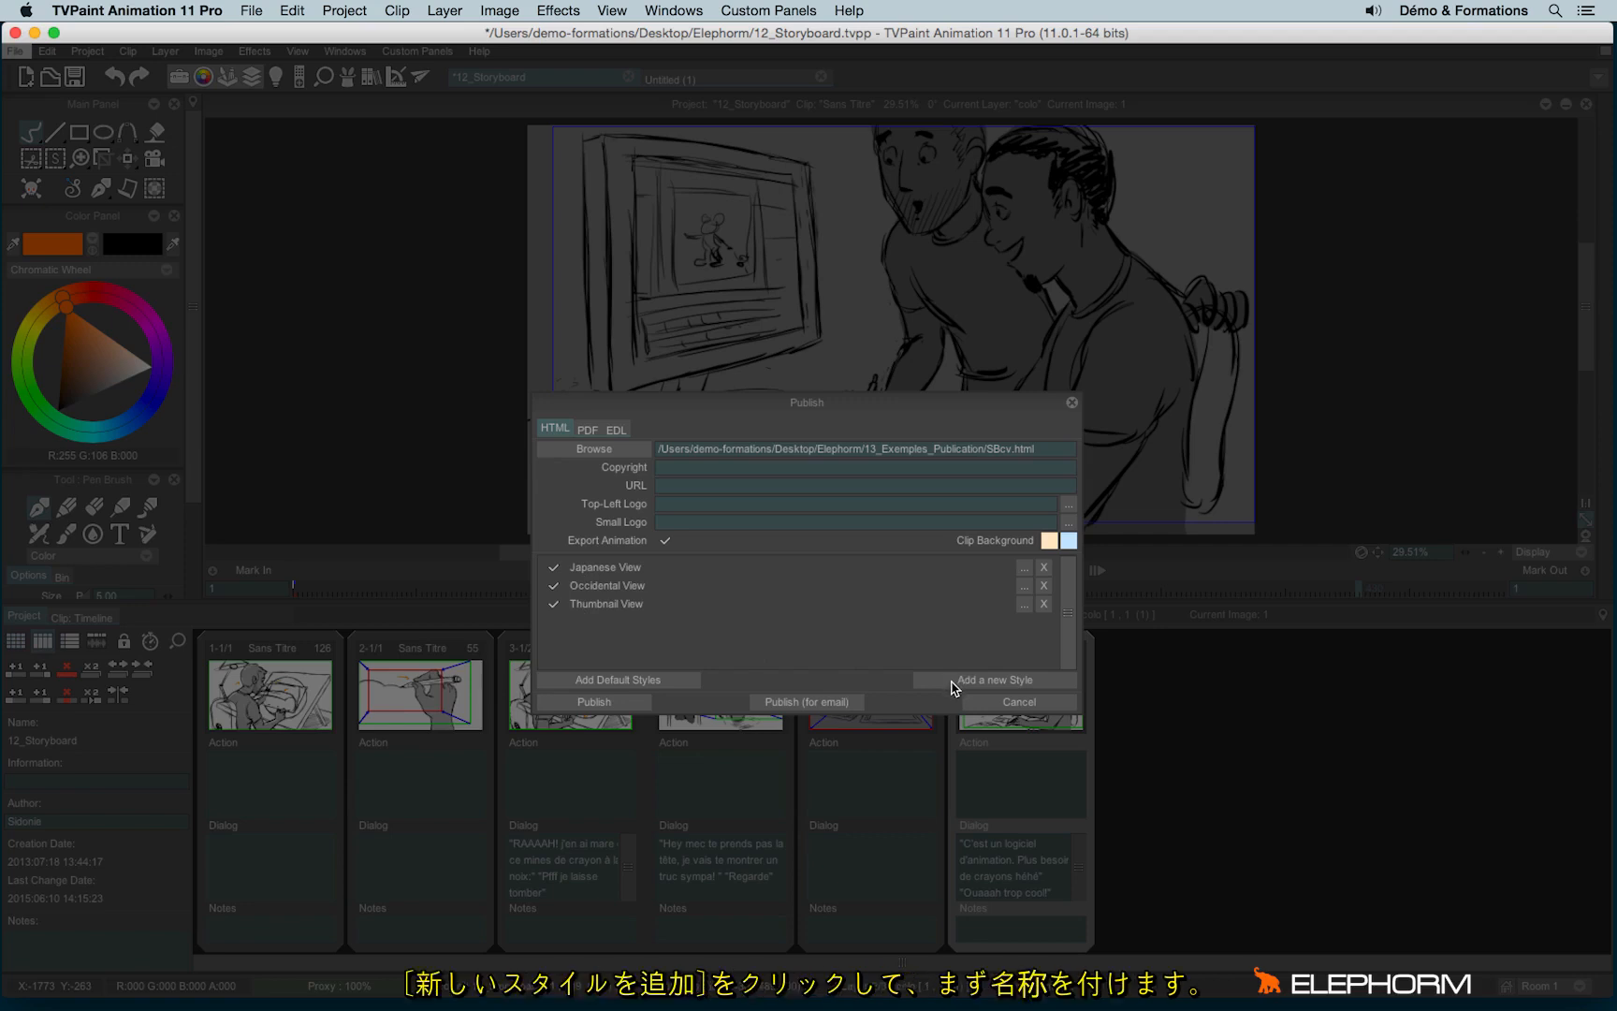
left_click(952, 684)
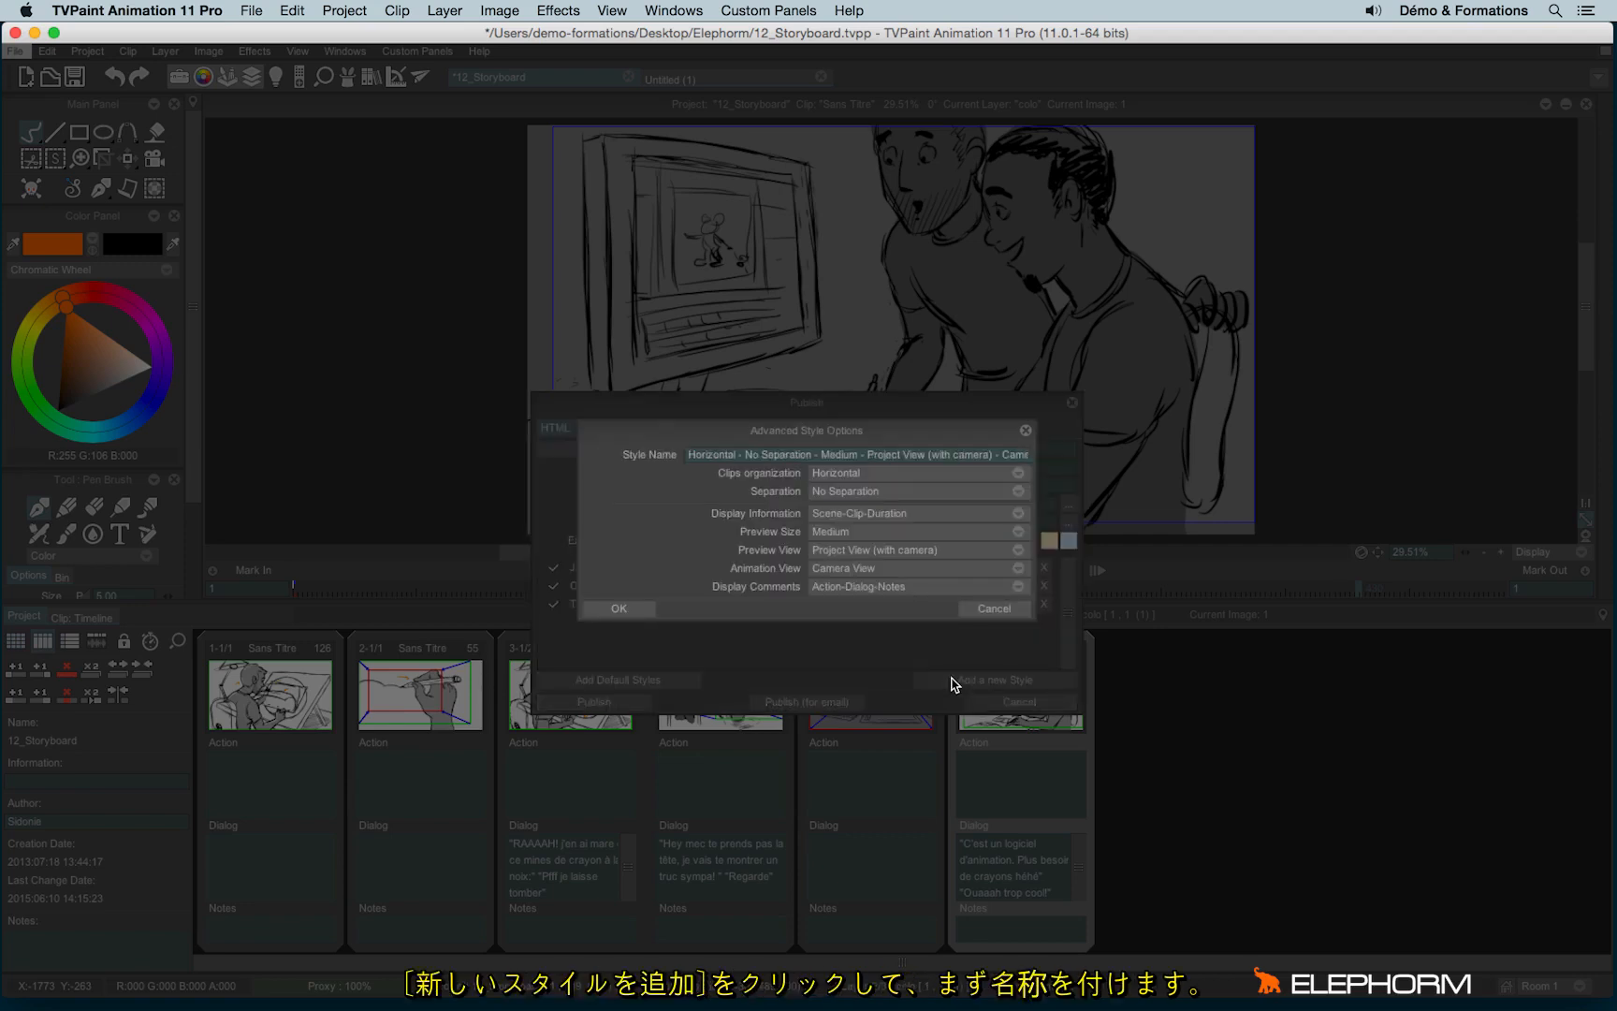
left_click(716, 455)
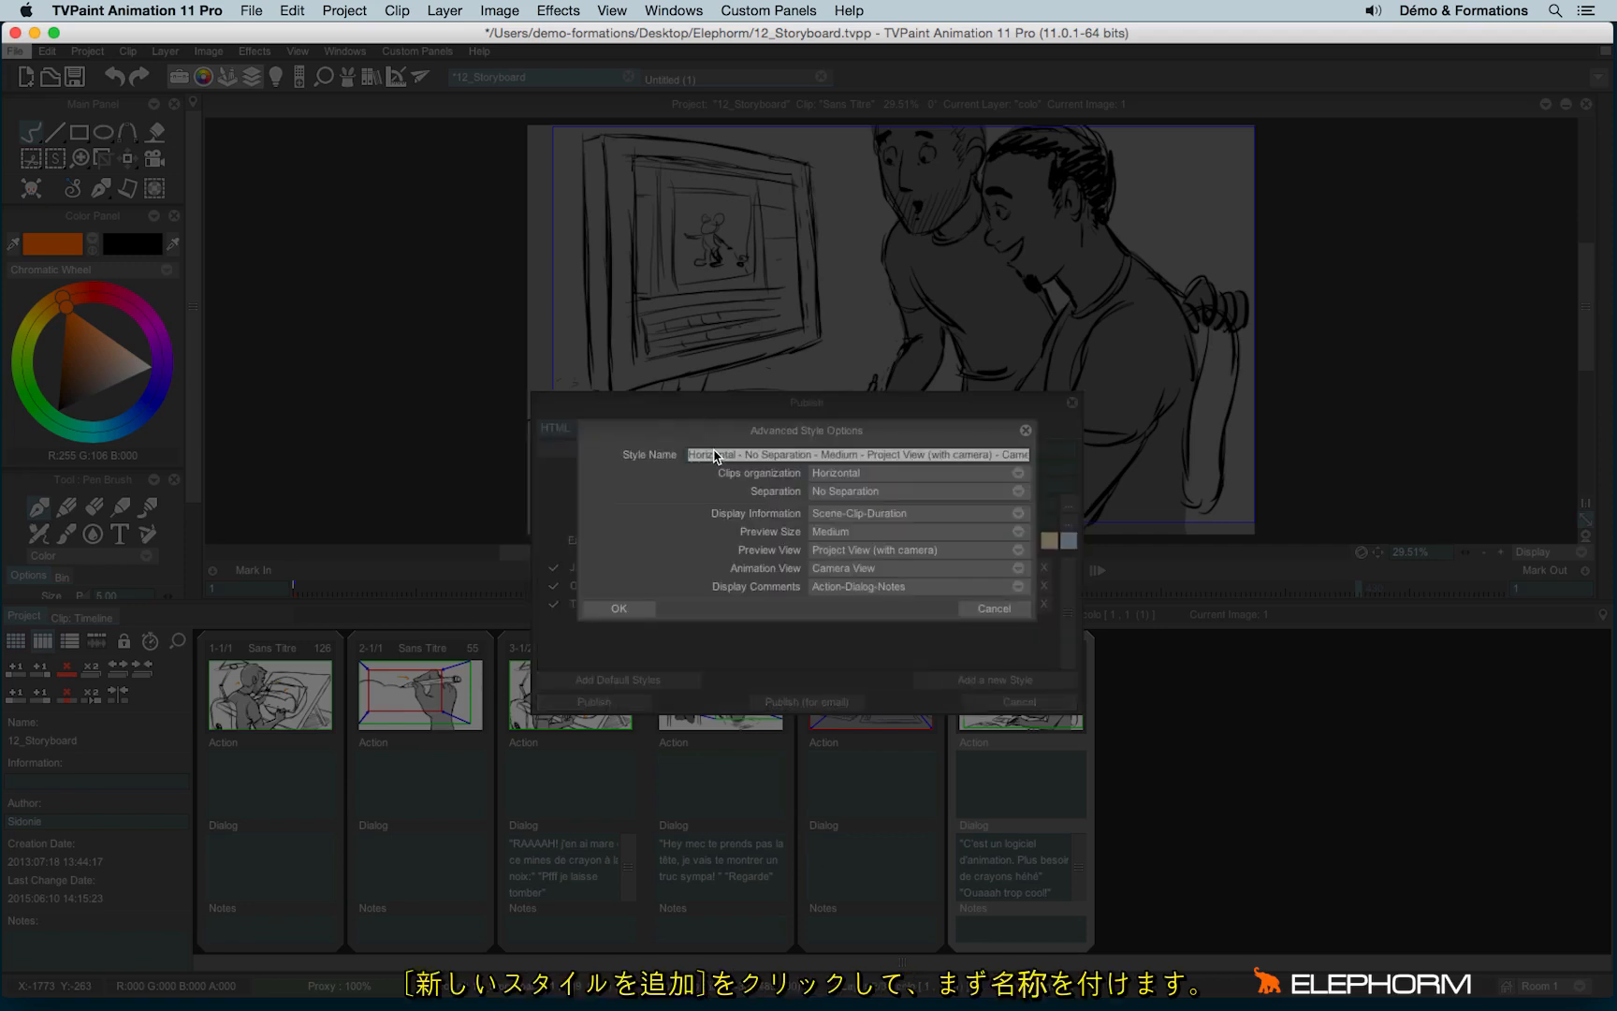
type("My style")
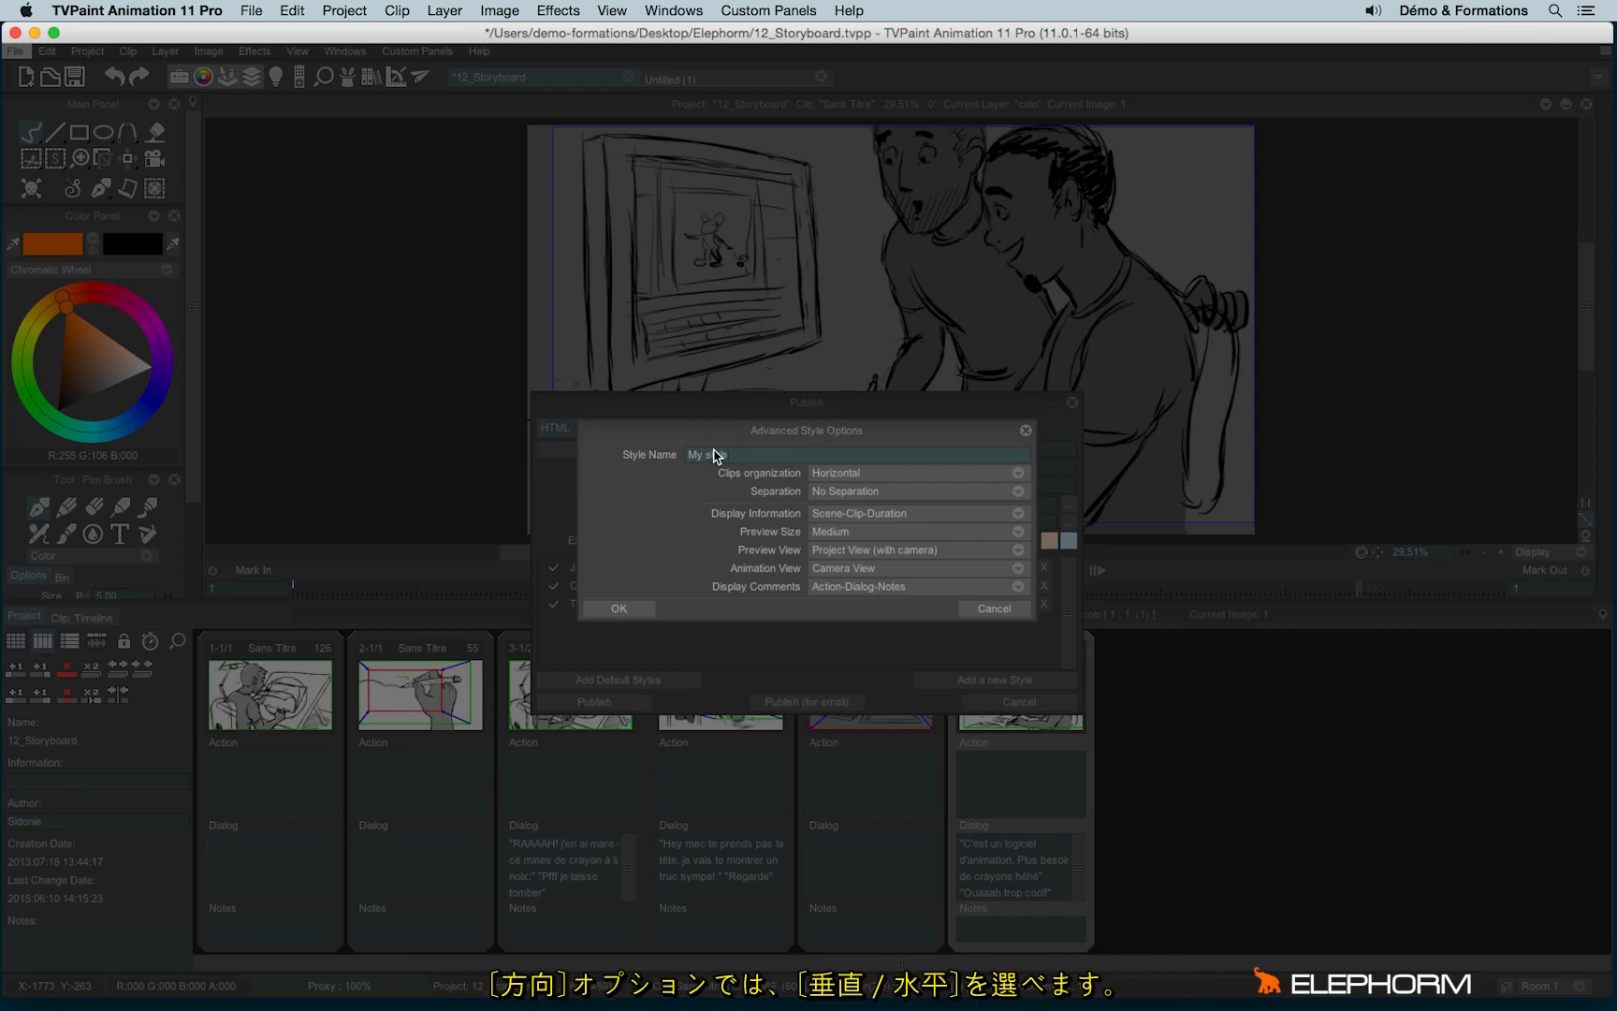
- Try the Vertical clips organization for the "My style" style and return it to Horizontal
left_click(854, 476)
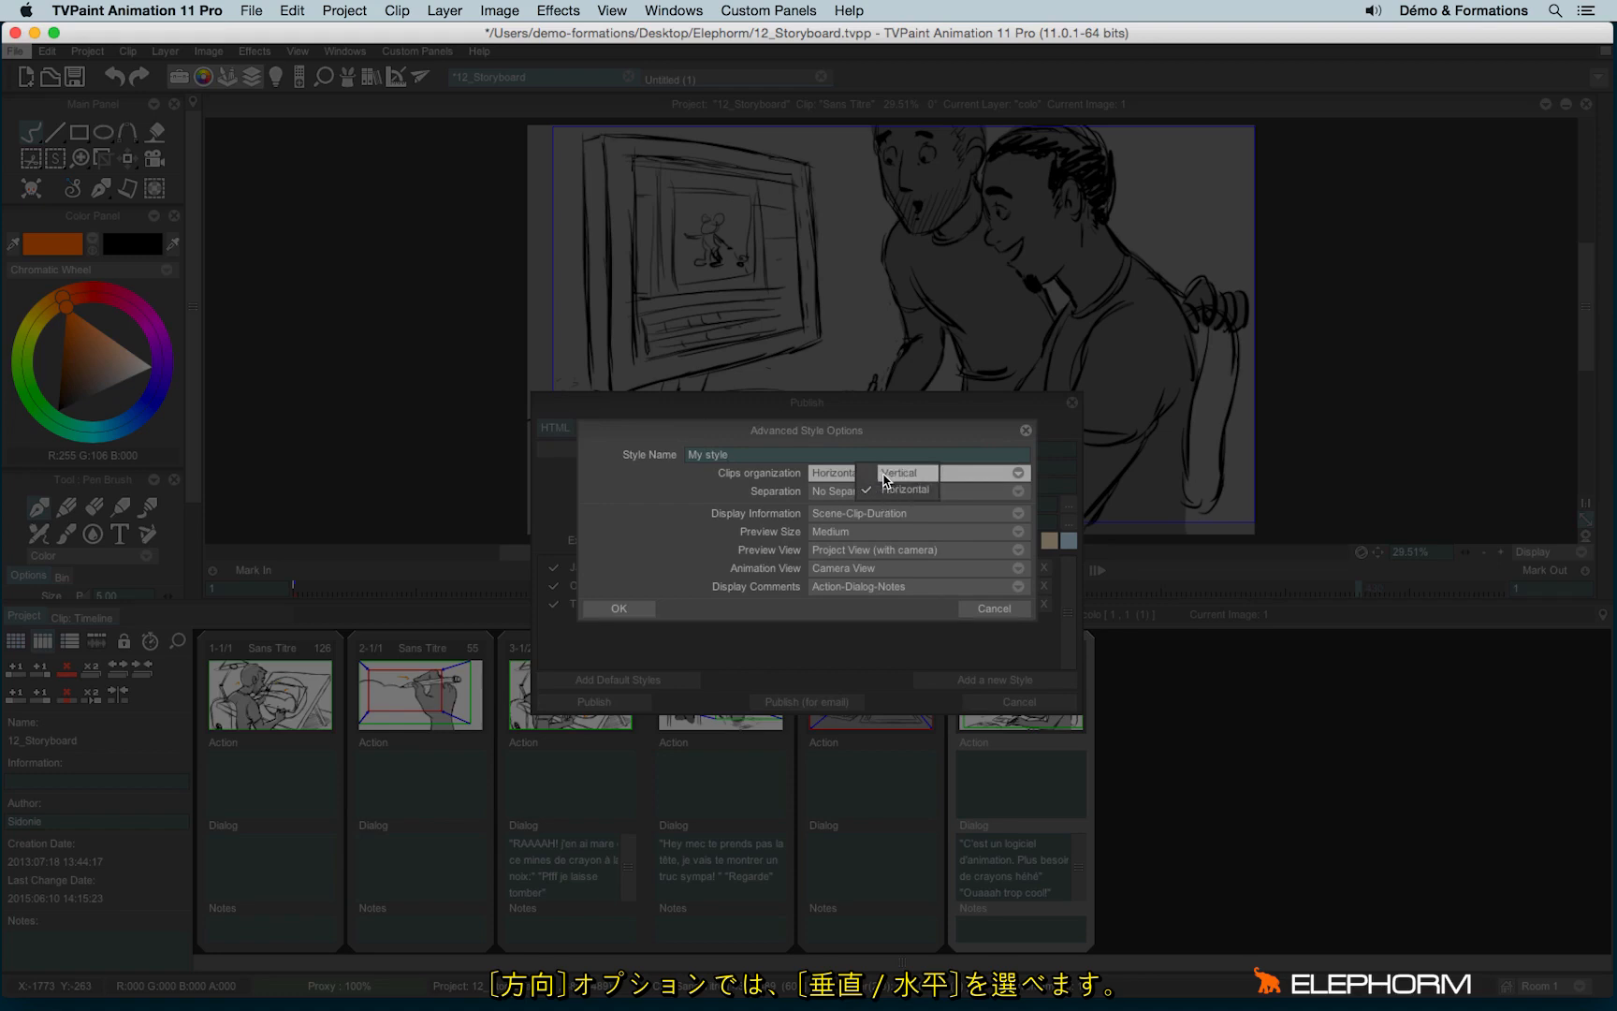
left_click(886, 474)
left_click(885, 477)
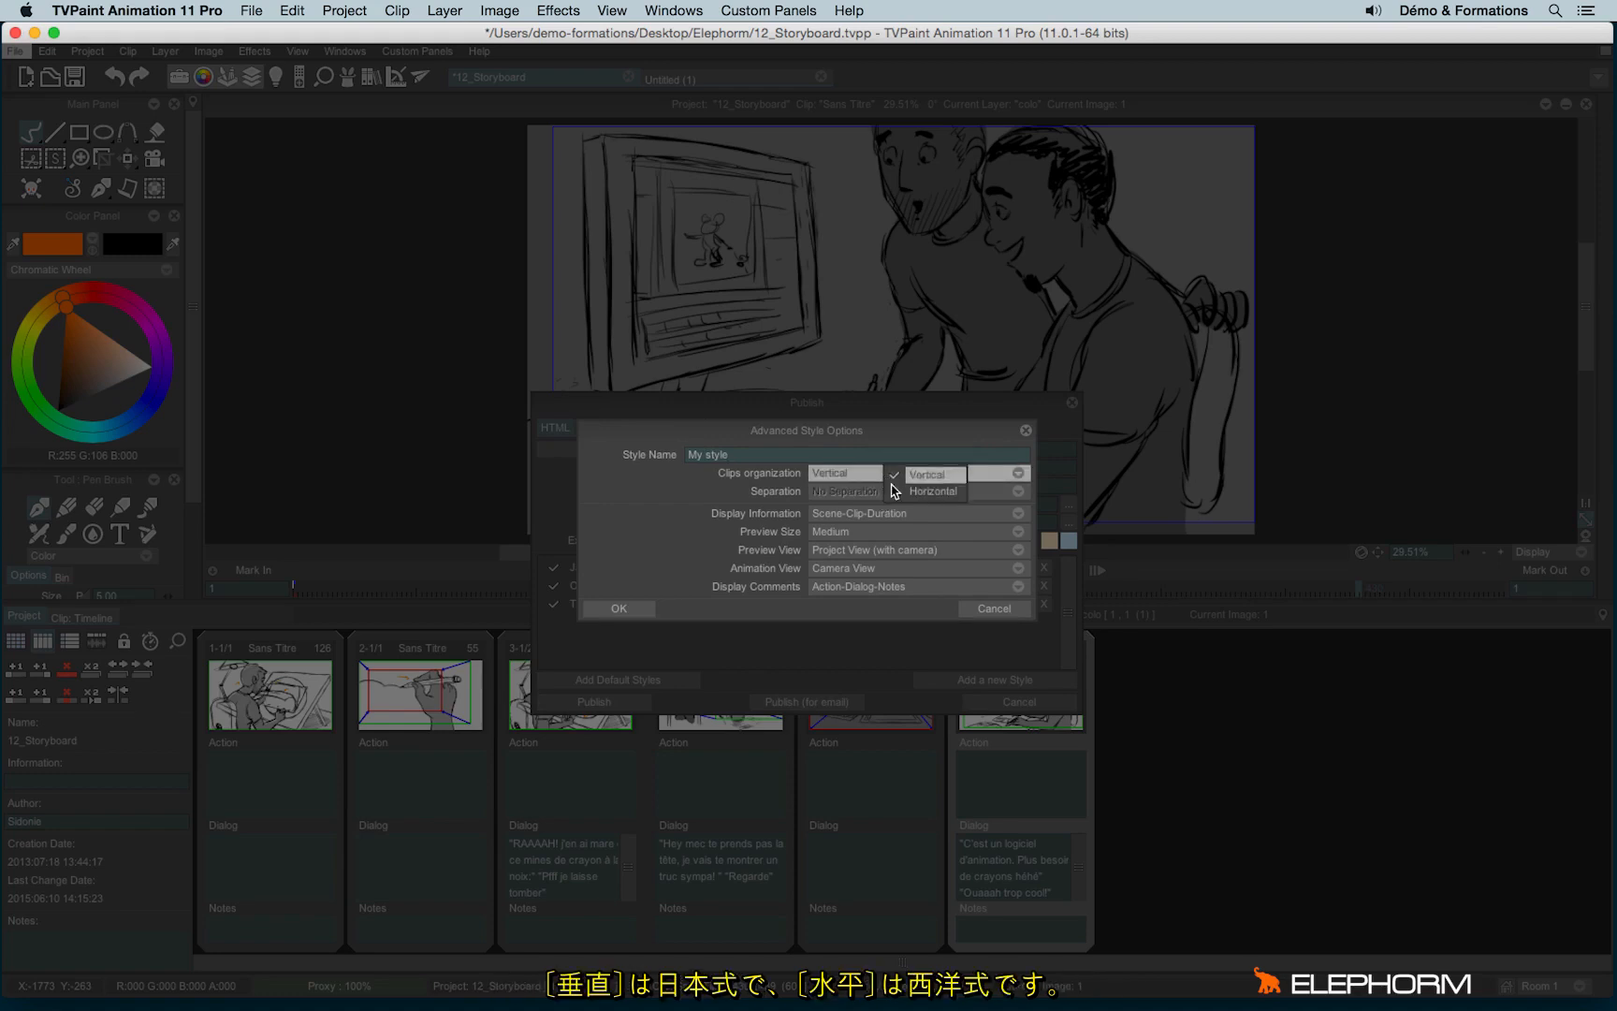
left_click(902, 493)
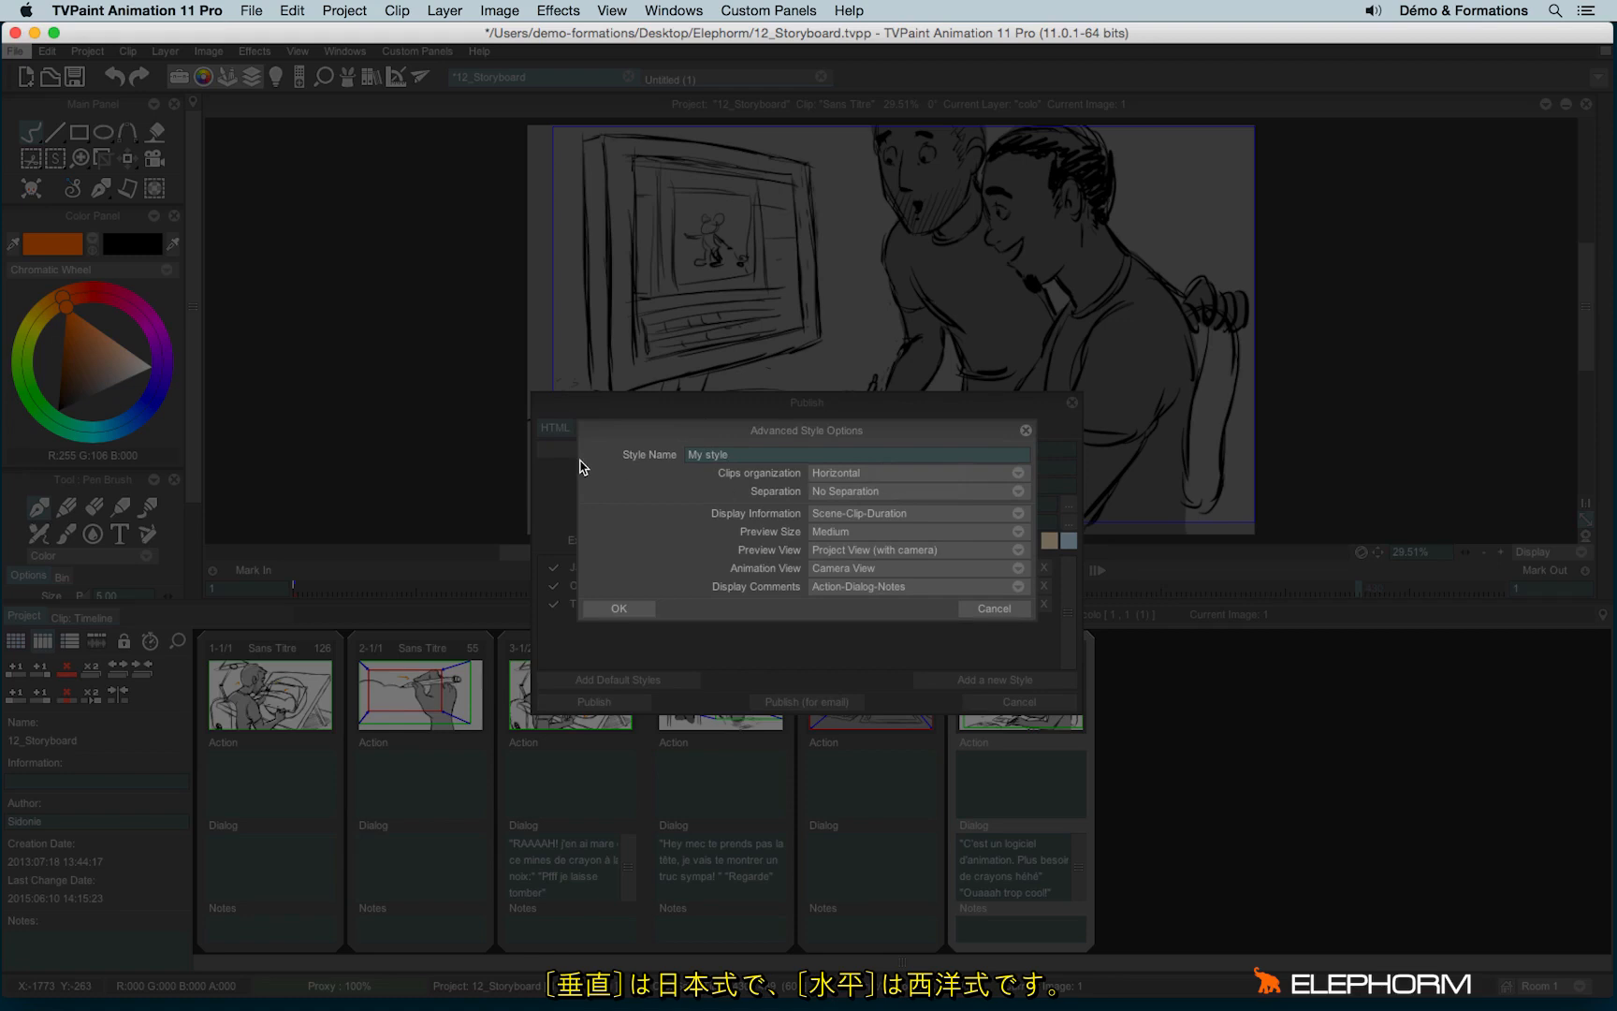
- Examine the choices offered for separation, display information, preview size, preview view, animation view and comments in the style's advanced options
left_click(826, 493)
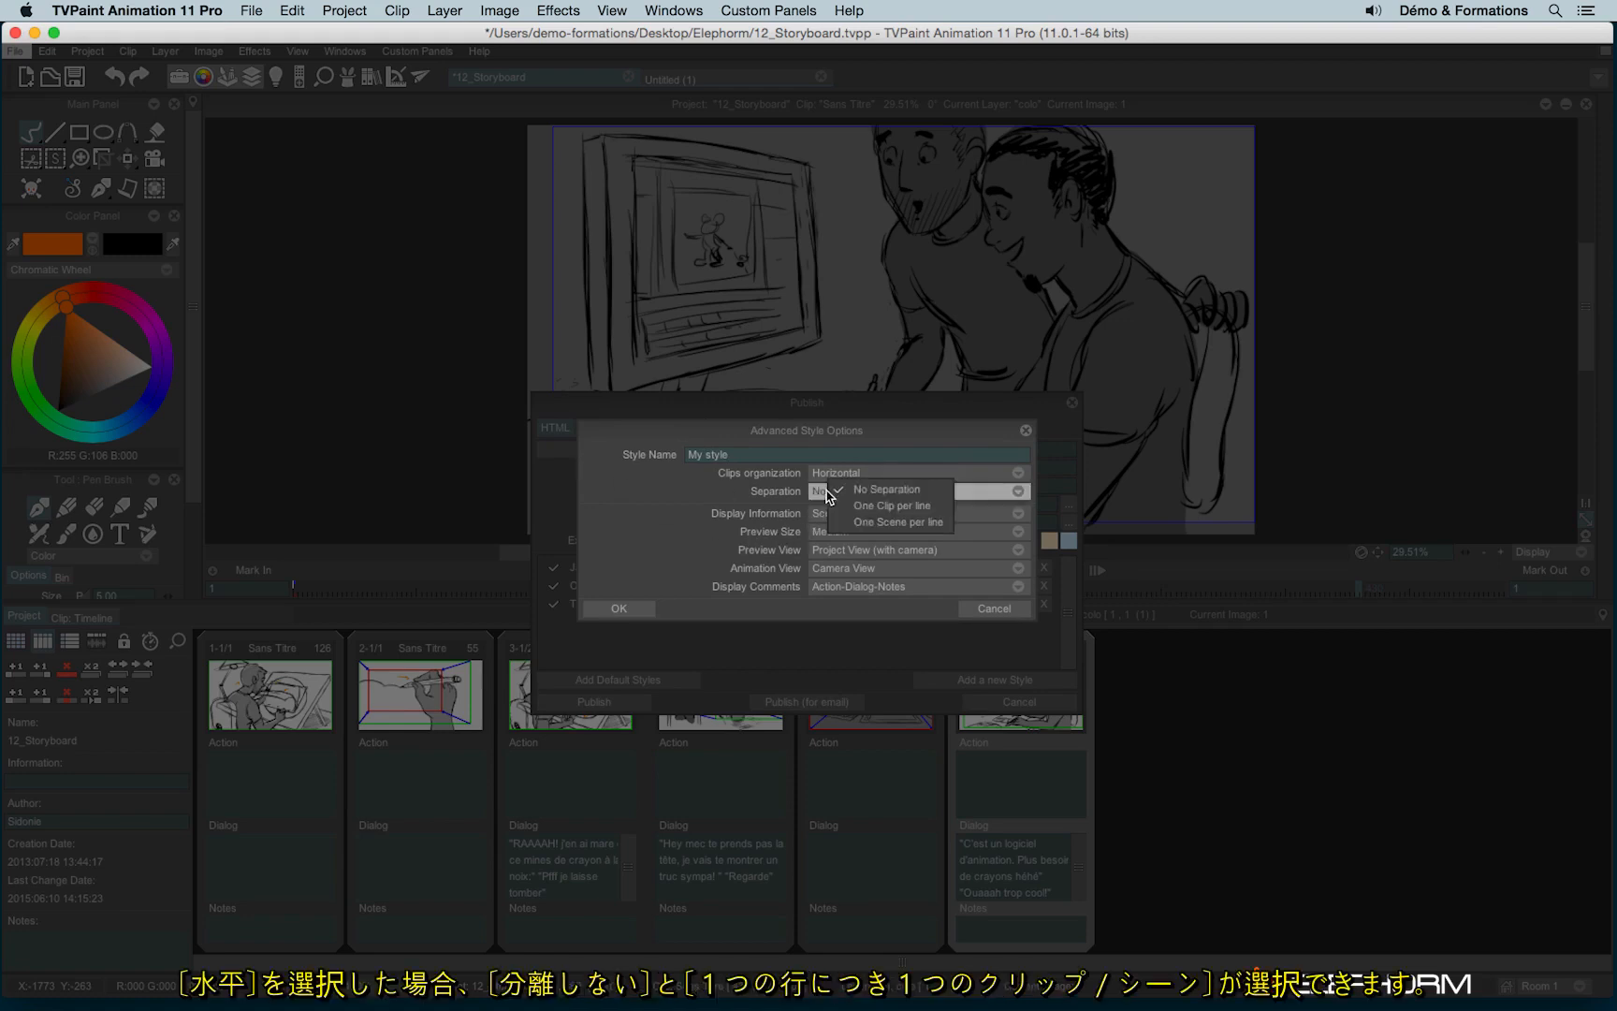
left_click(938, 493)
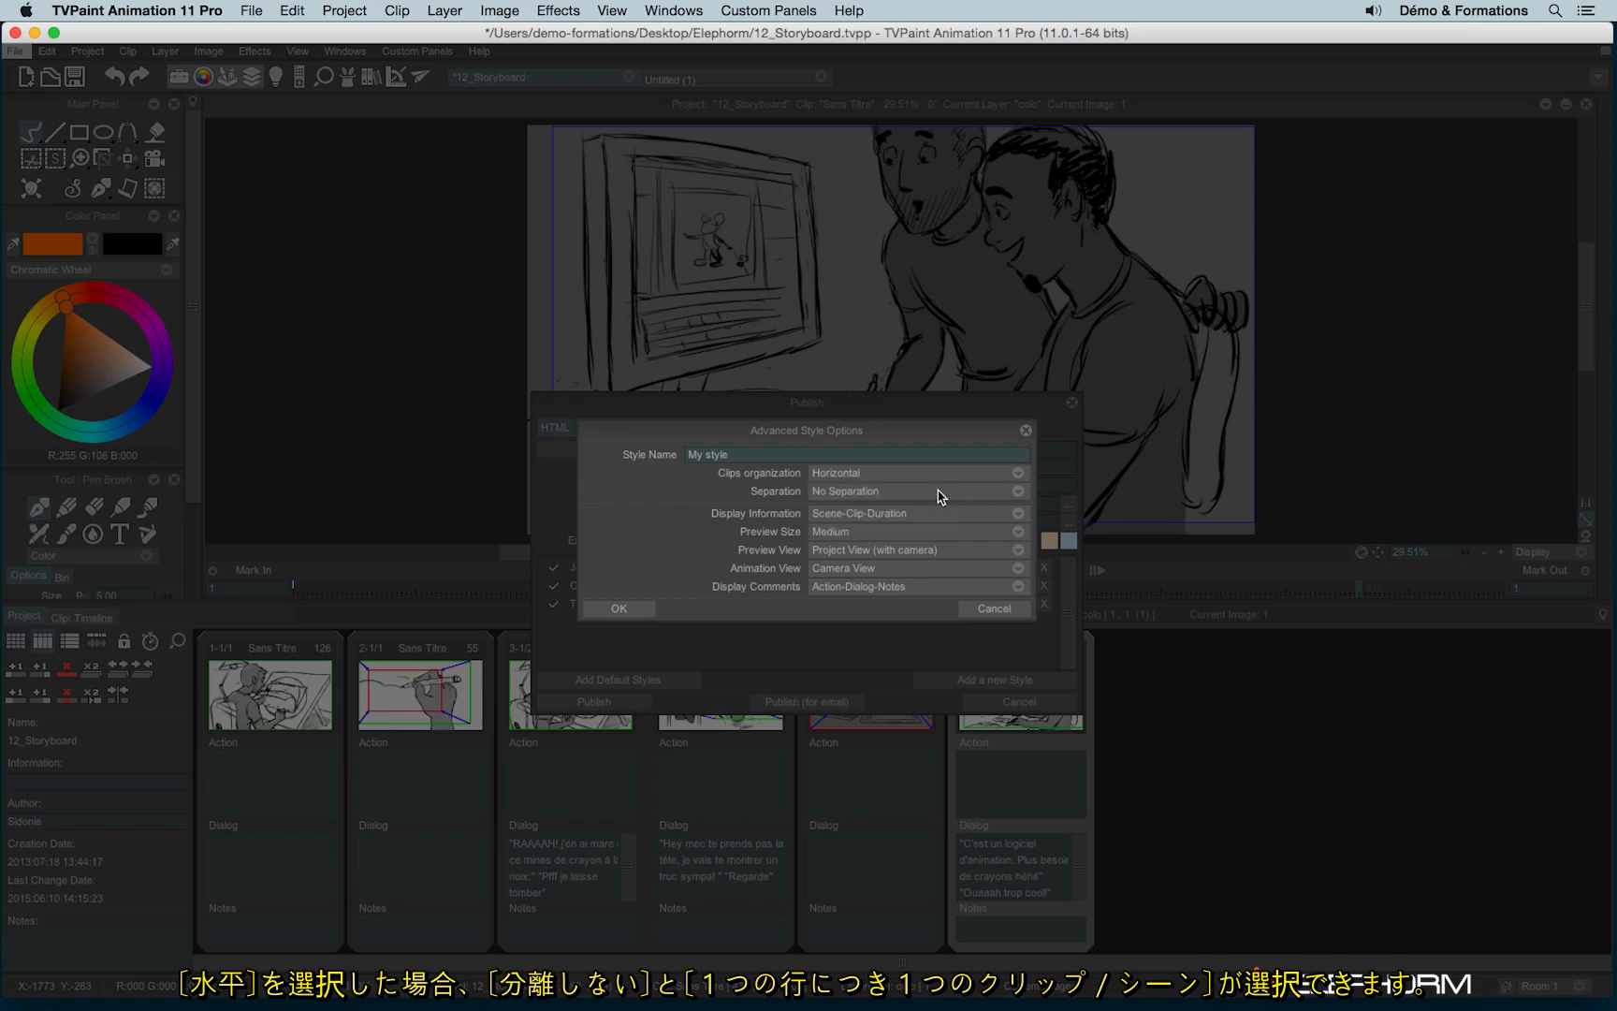
left_click(817, 514)
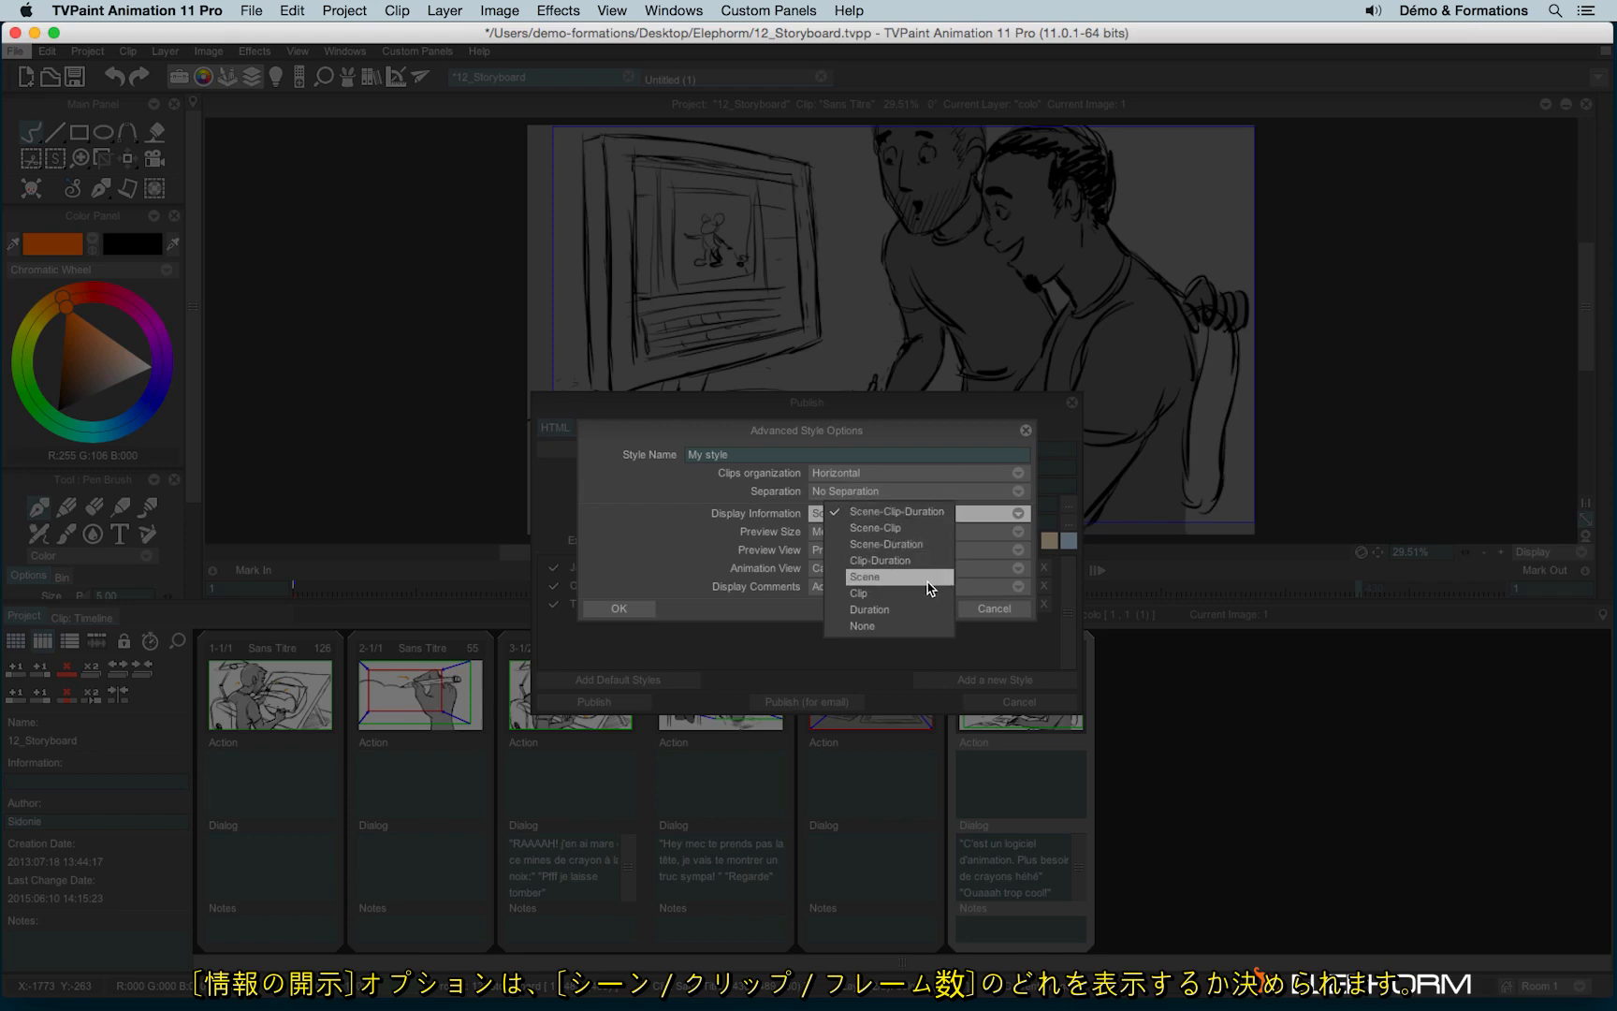
left_click(747, 503)
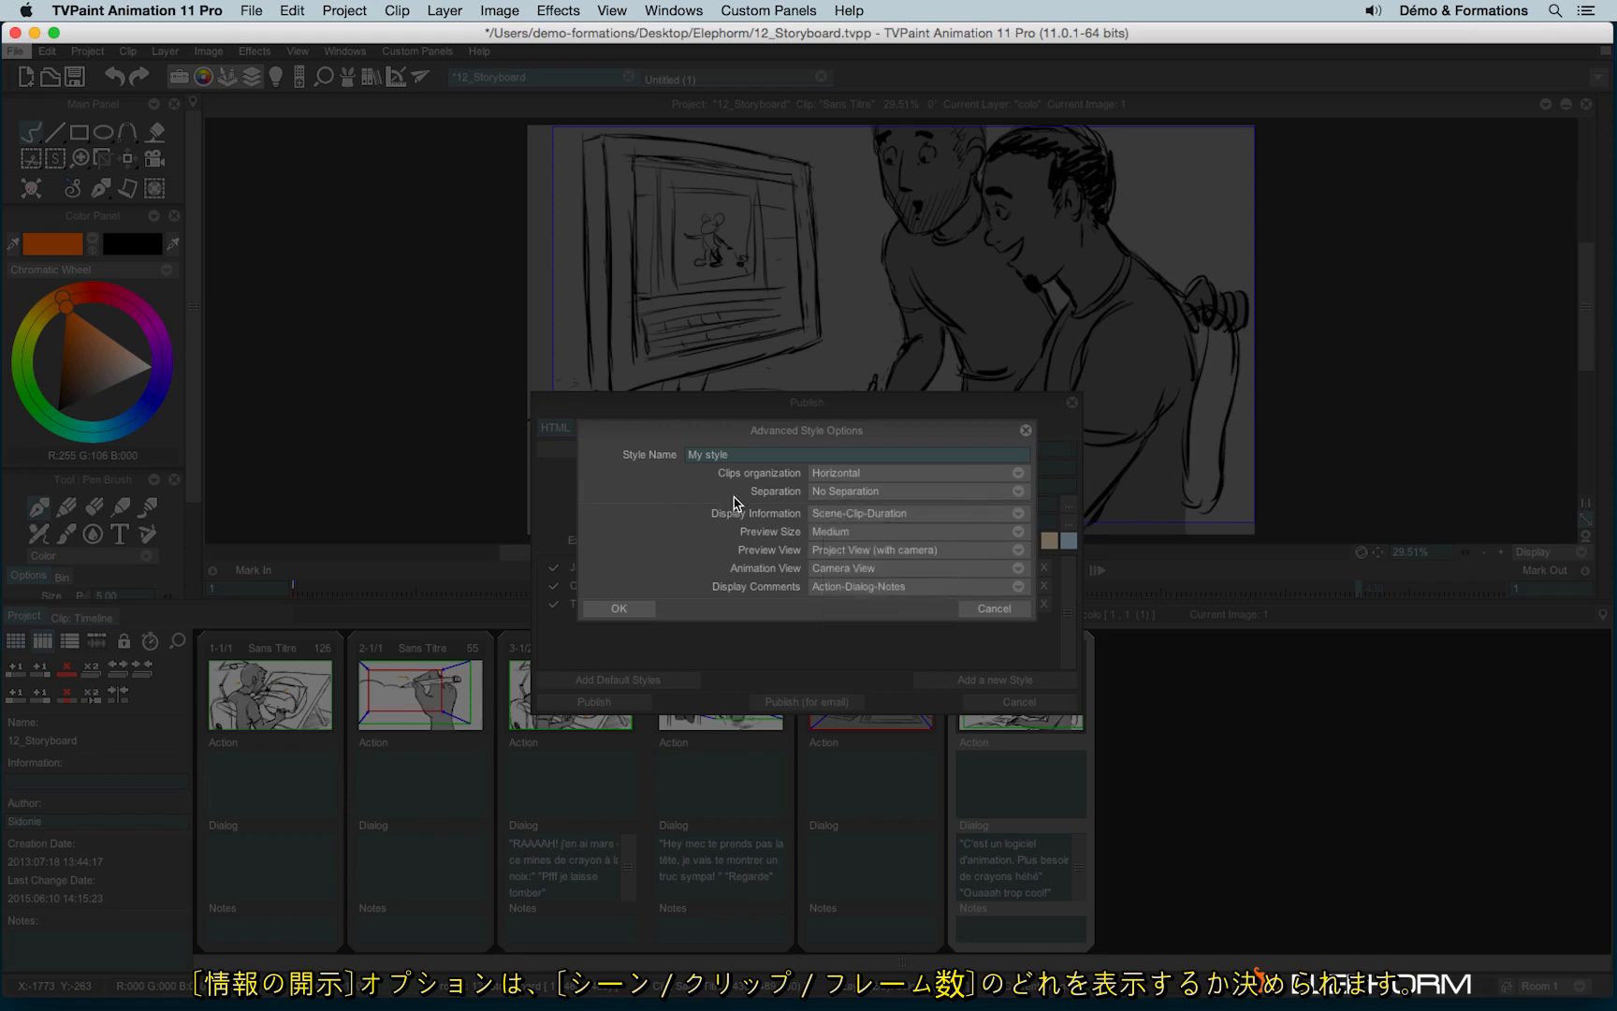
left_click(845, 531)
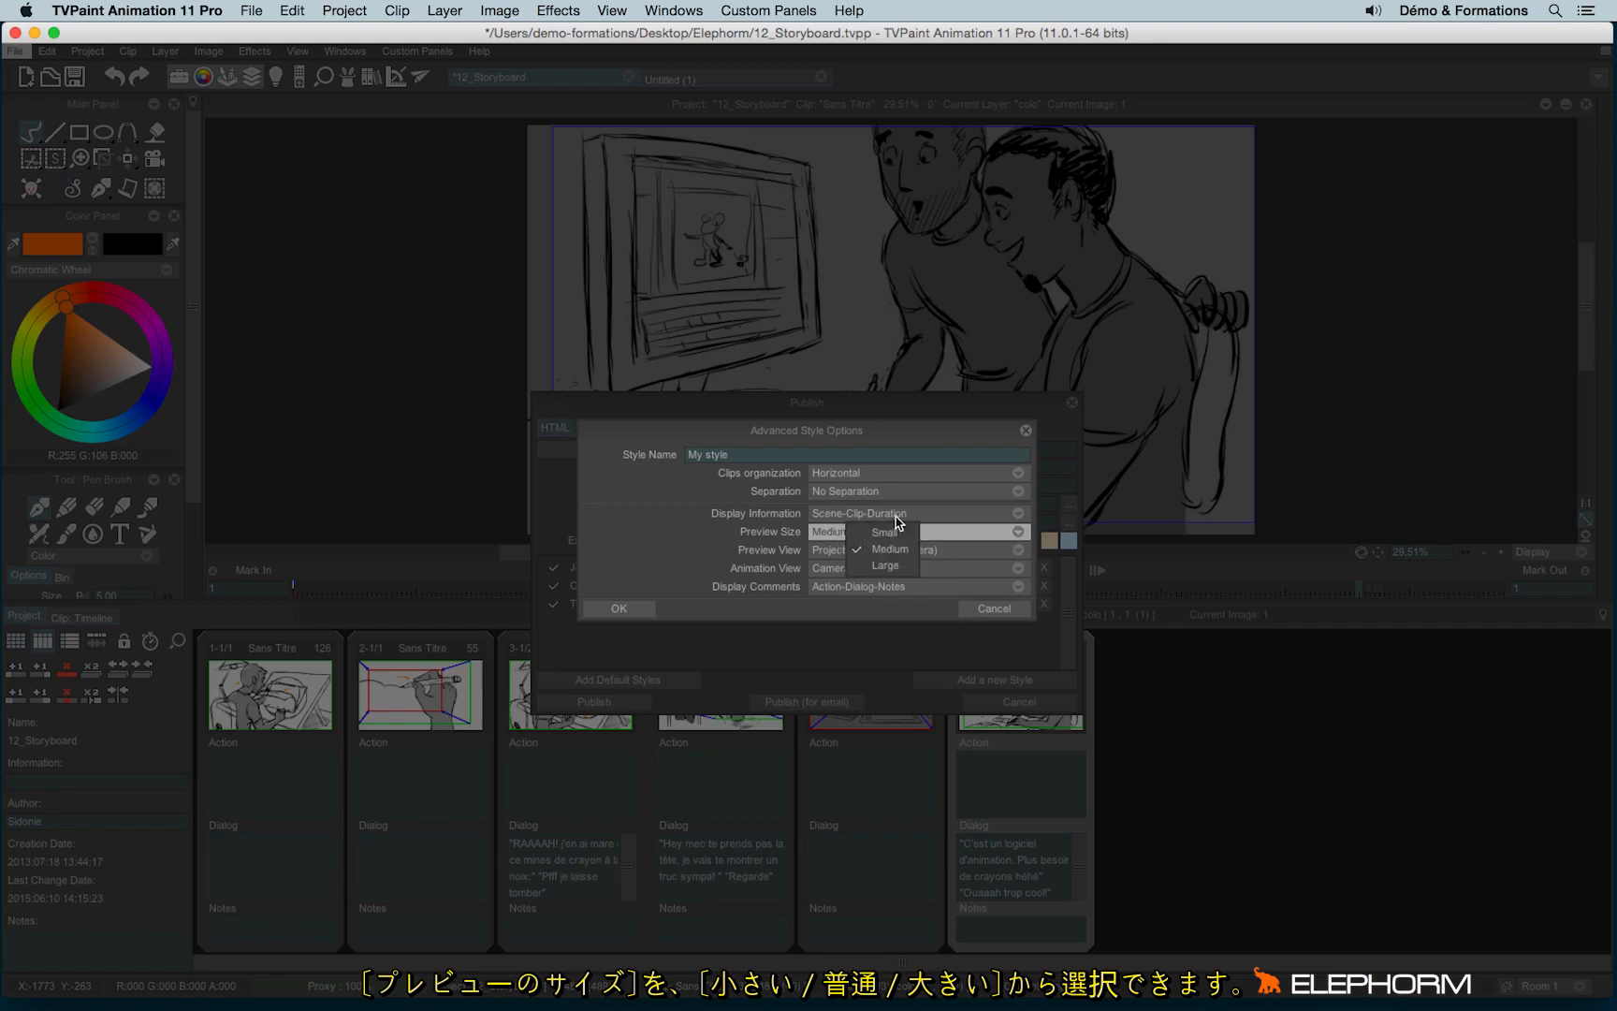
left_click(726, 531)
left_click(863, 550)
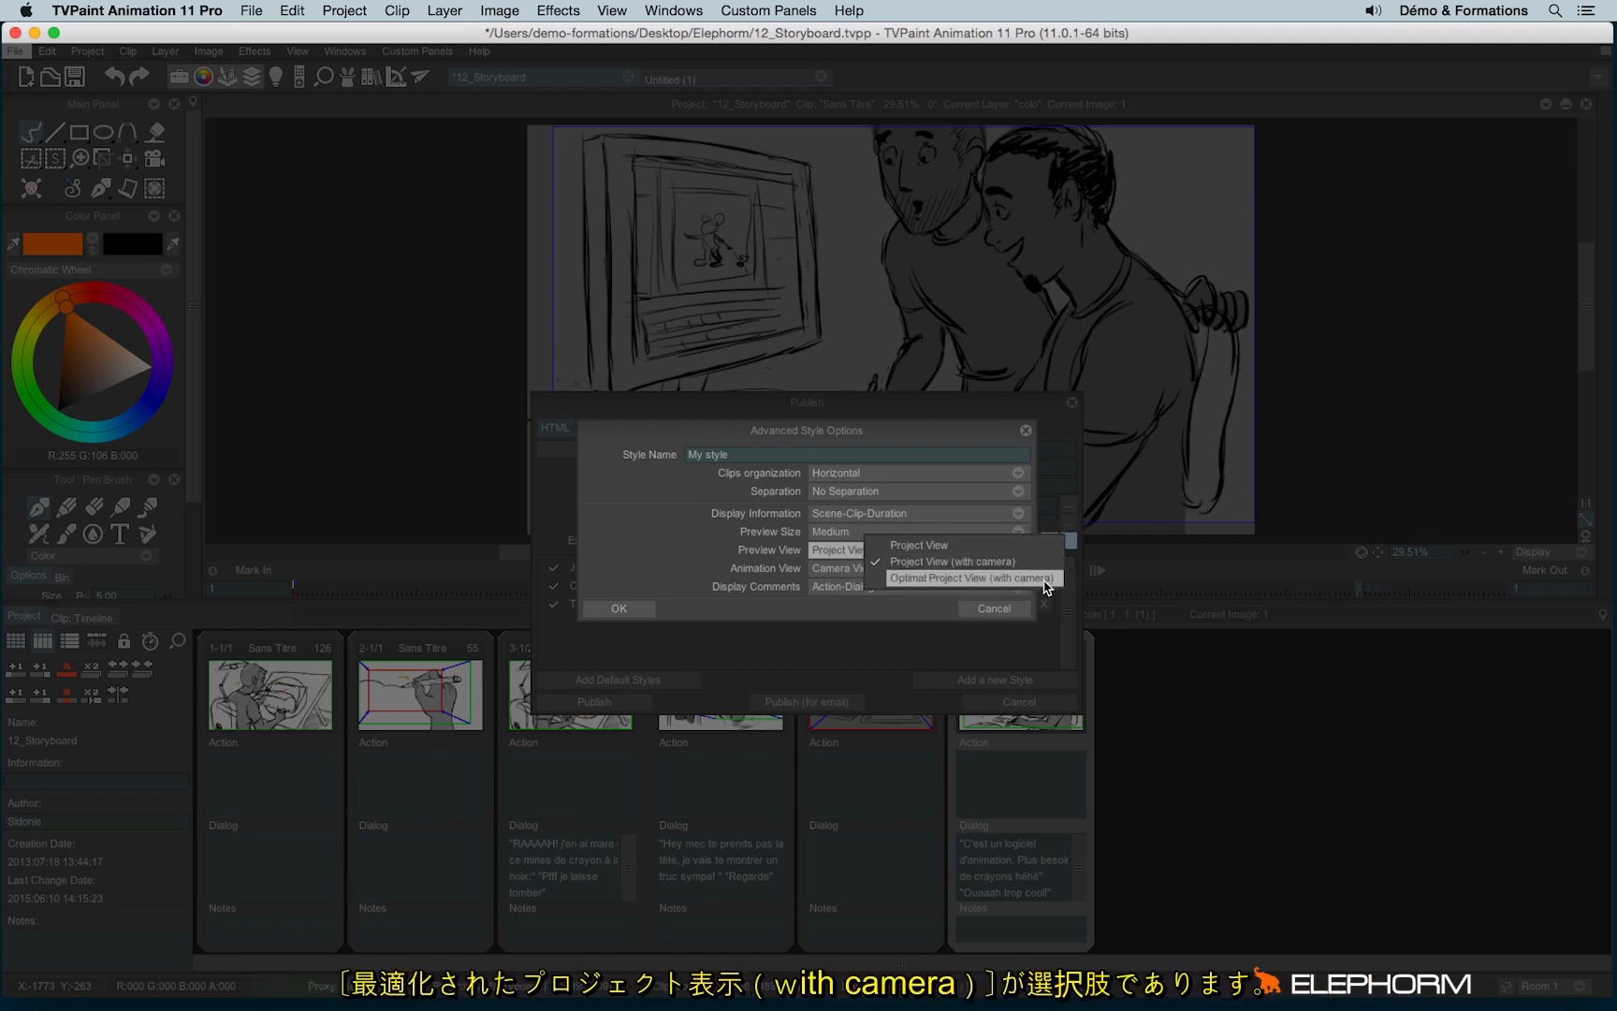
left_click(659, 573)
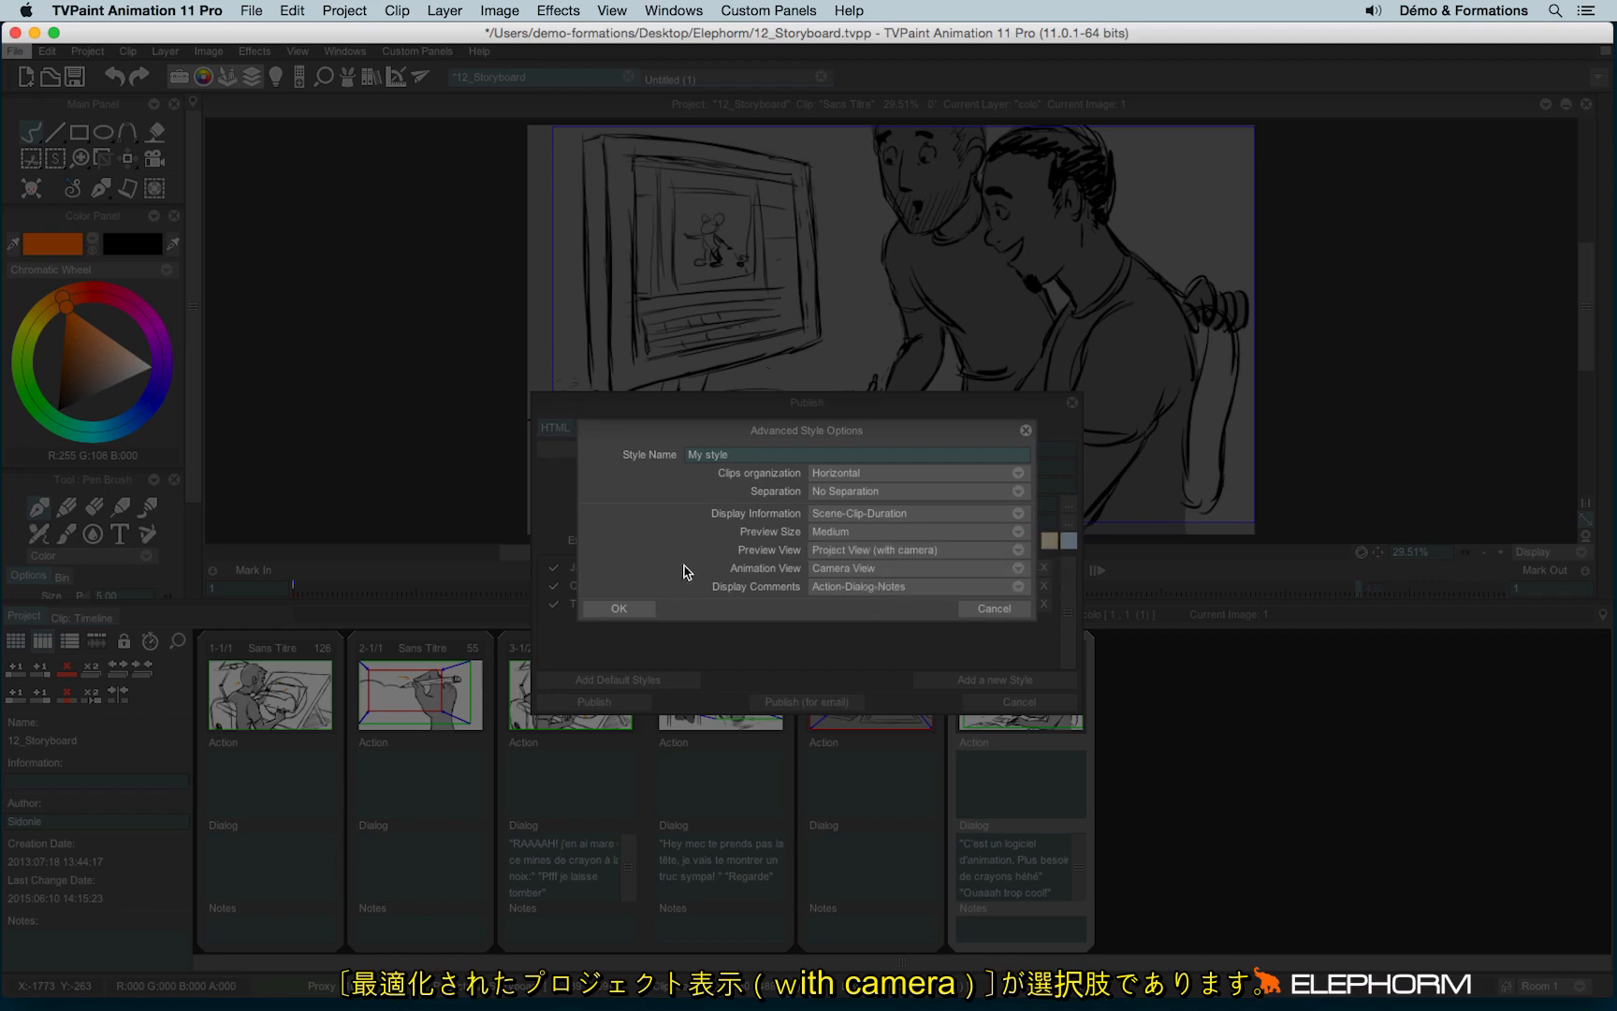
left_click(829, 571)
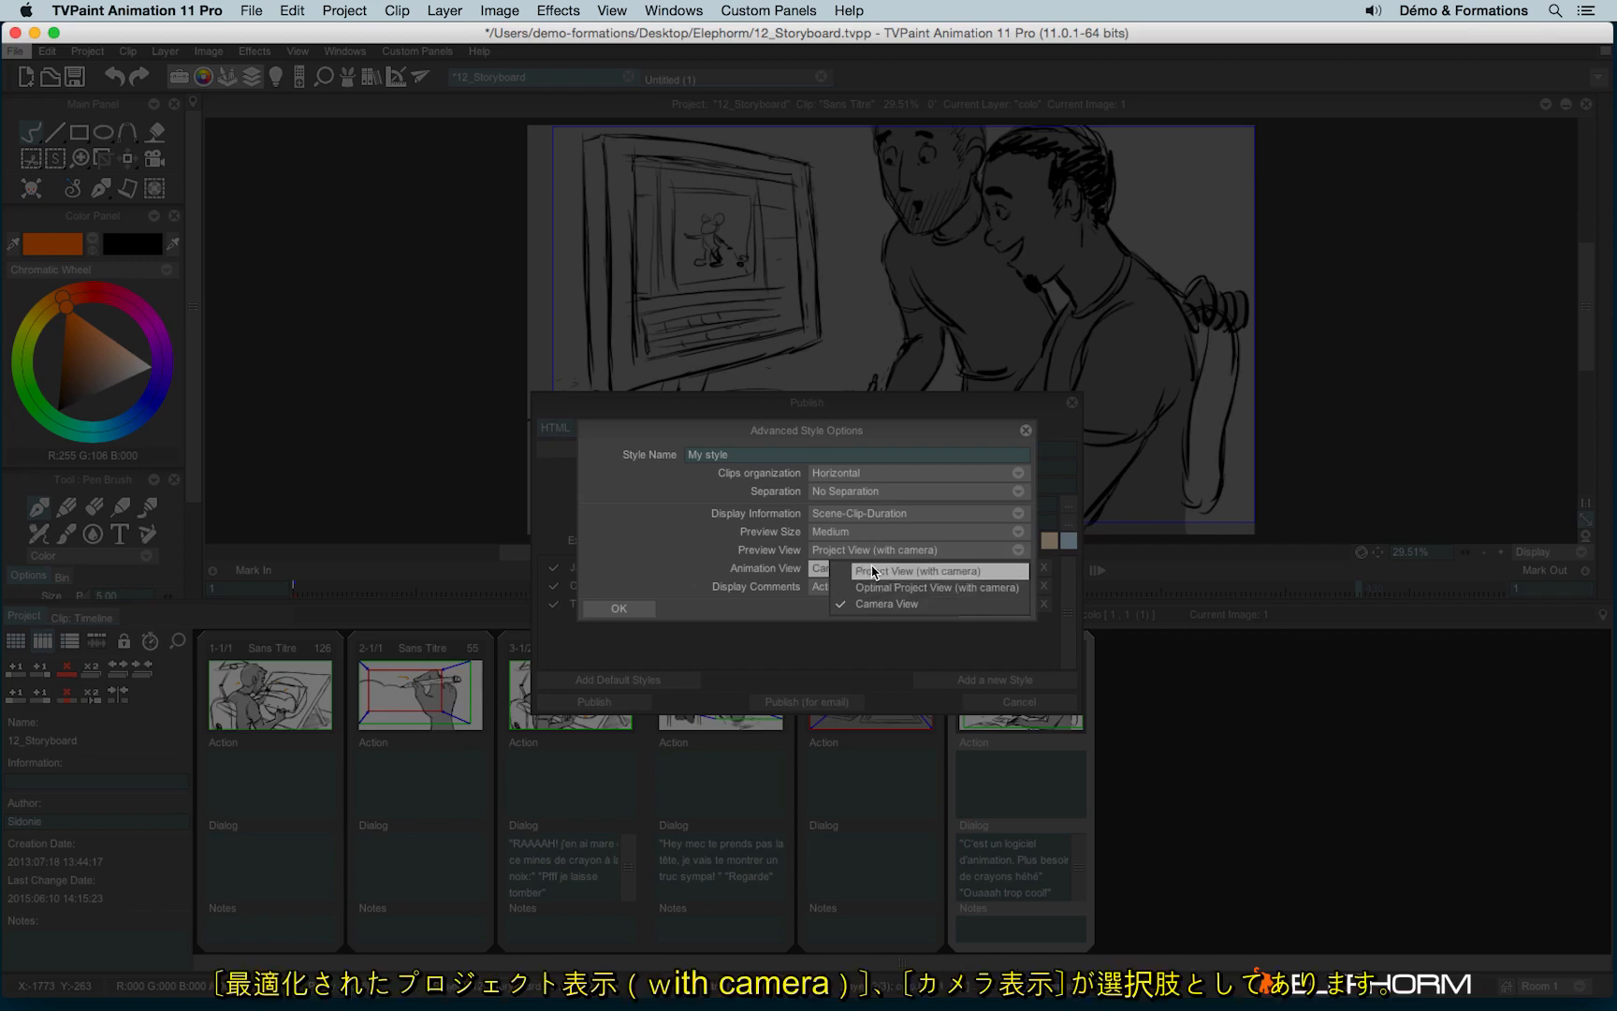
left_click(742, 565)
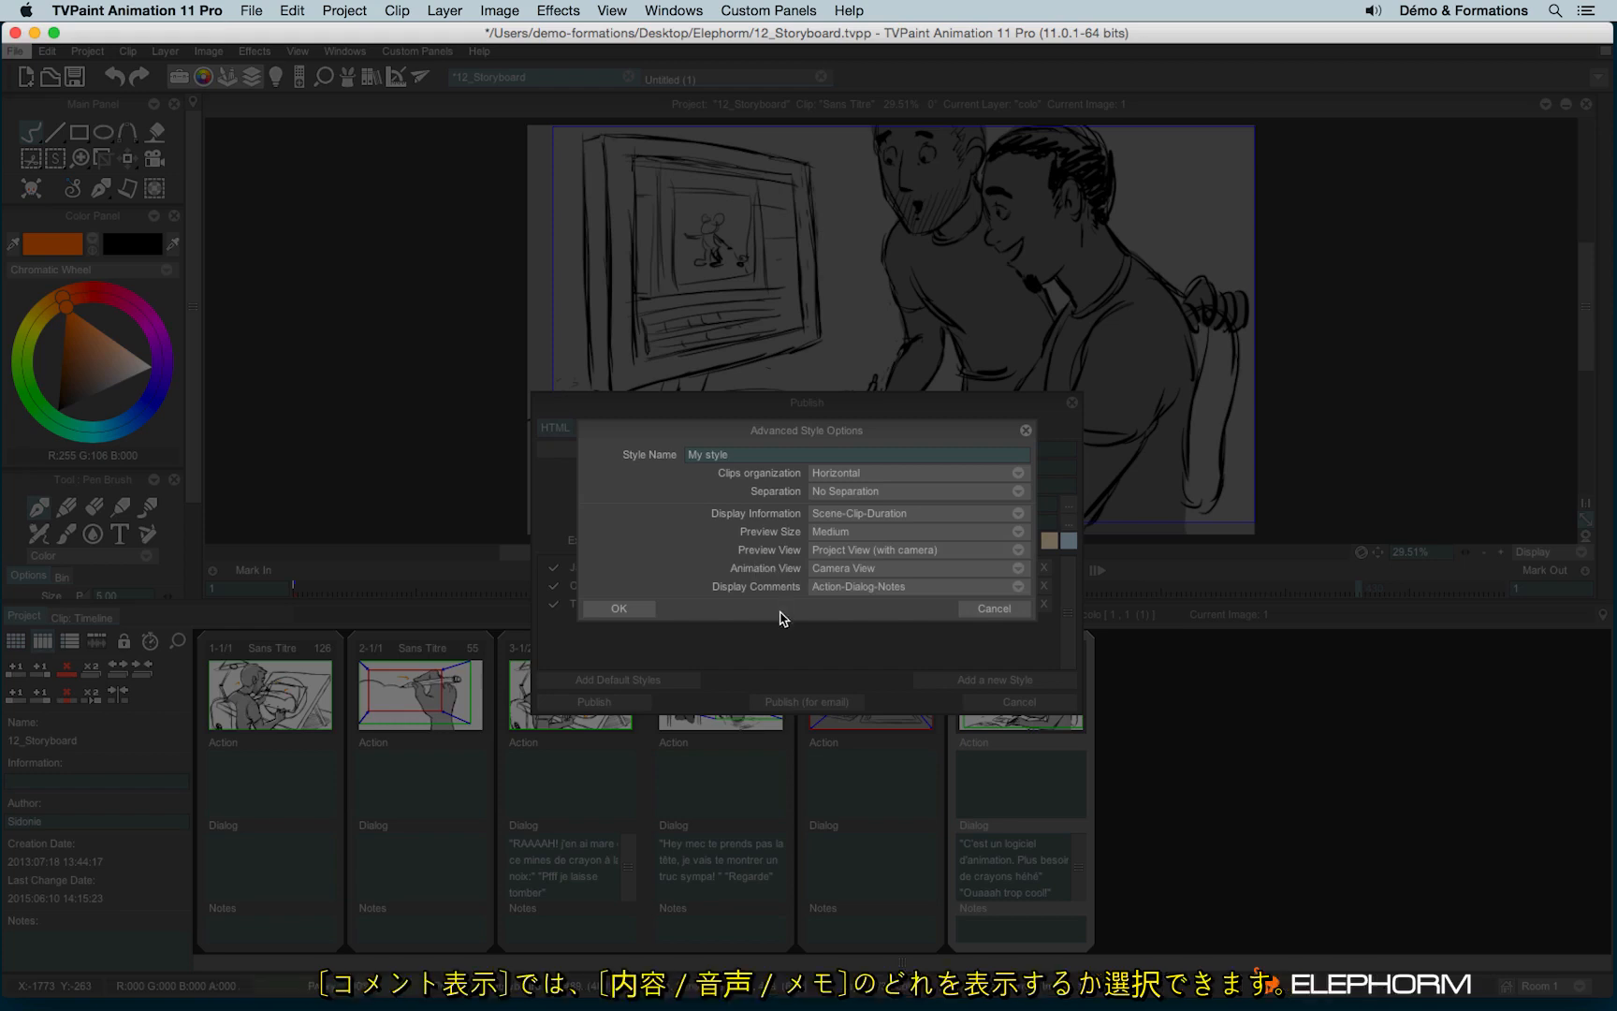
left_click(847, 587)
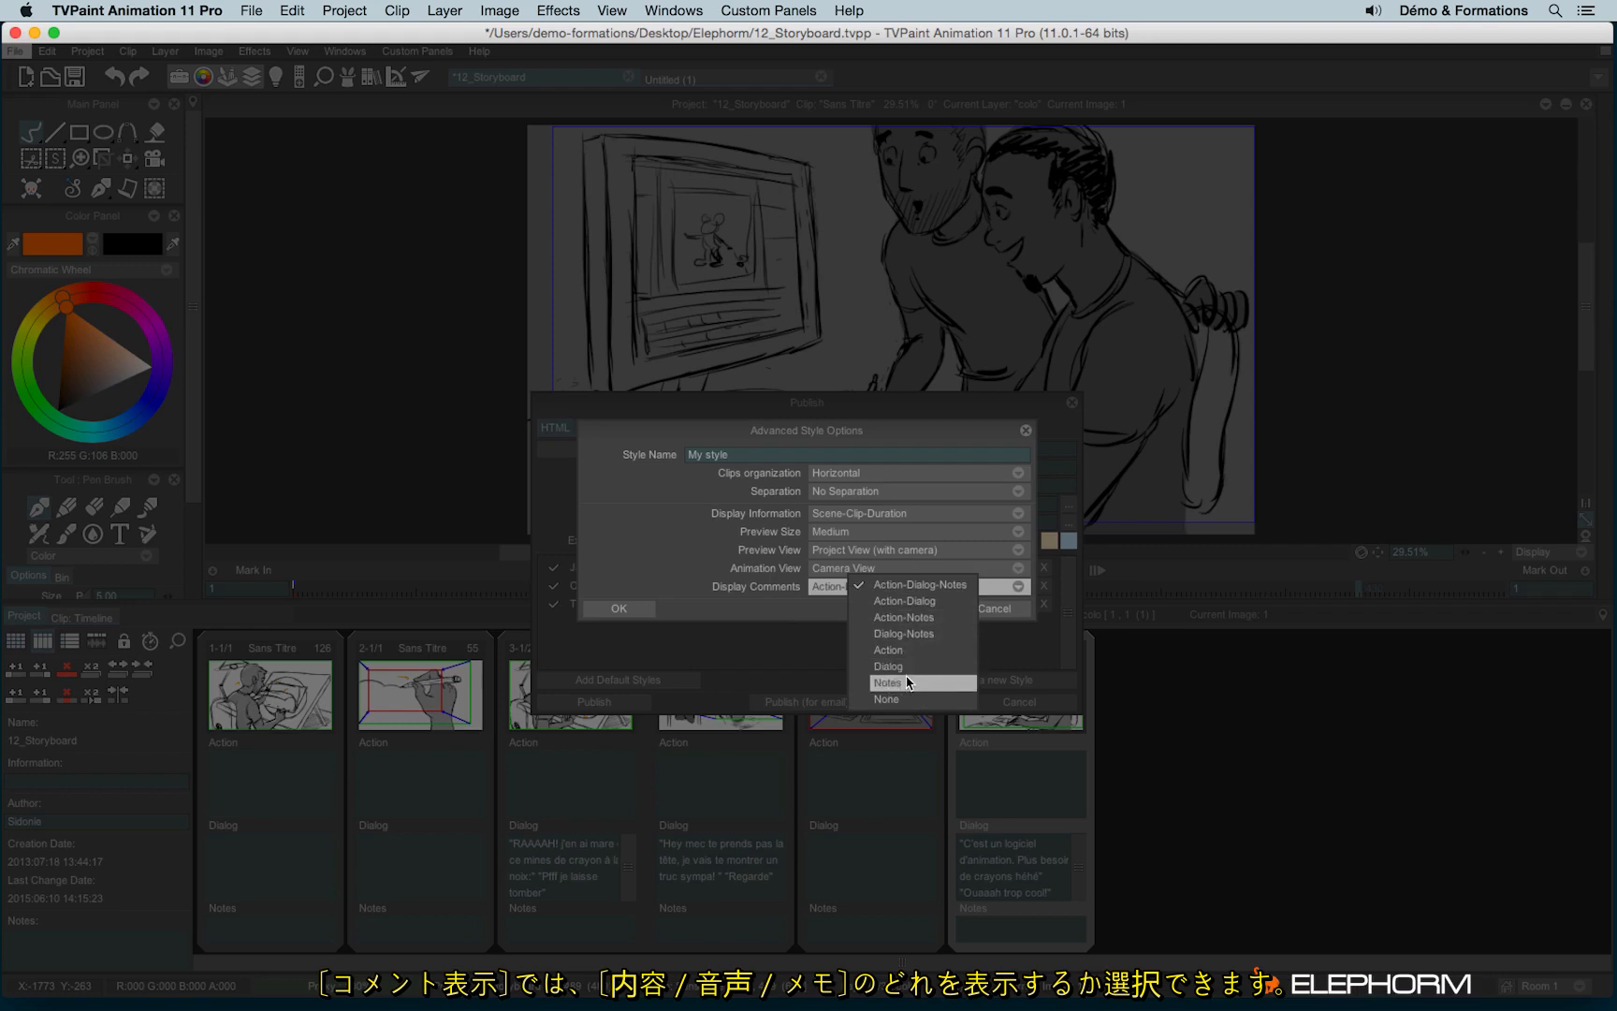
left_click(733, 600)
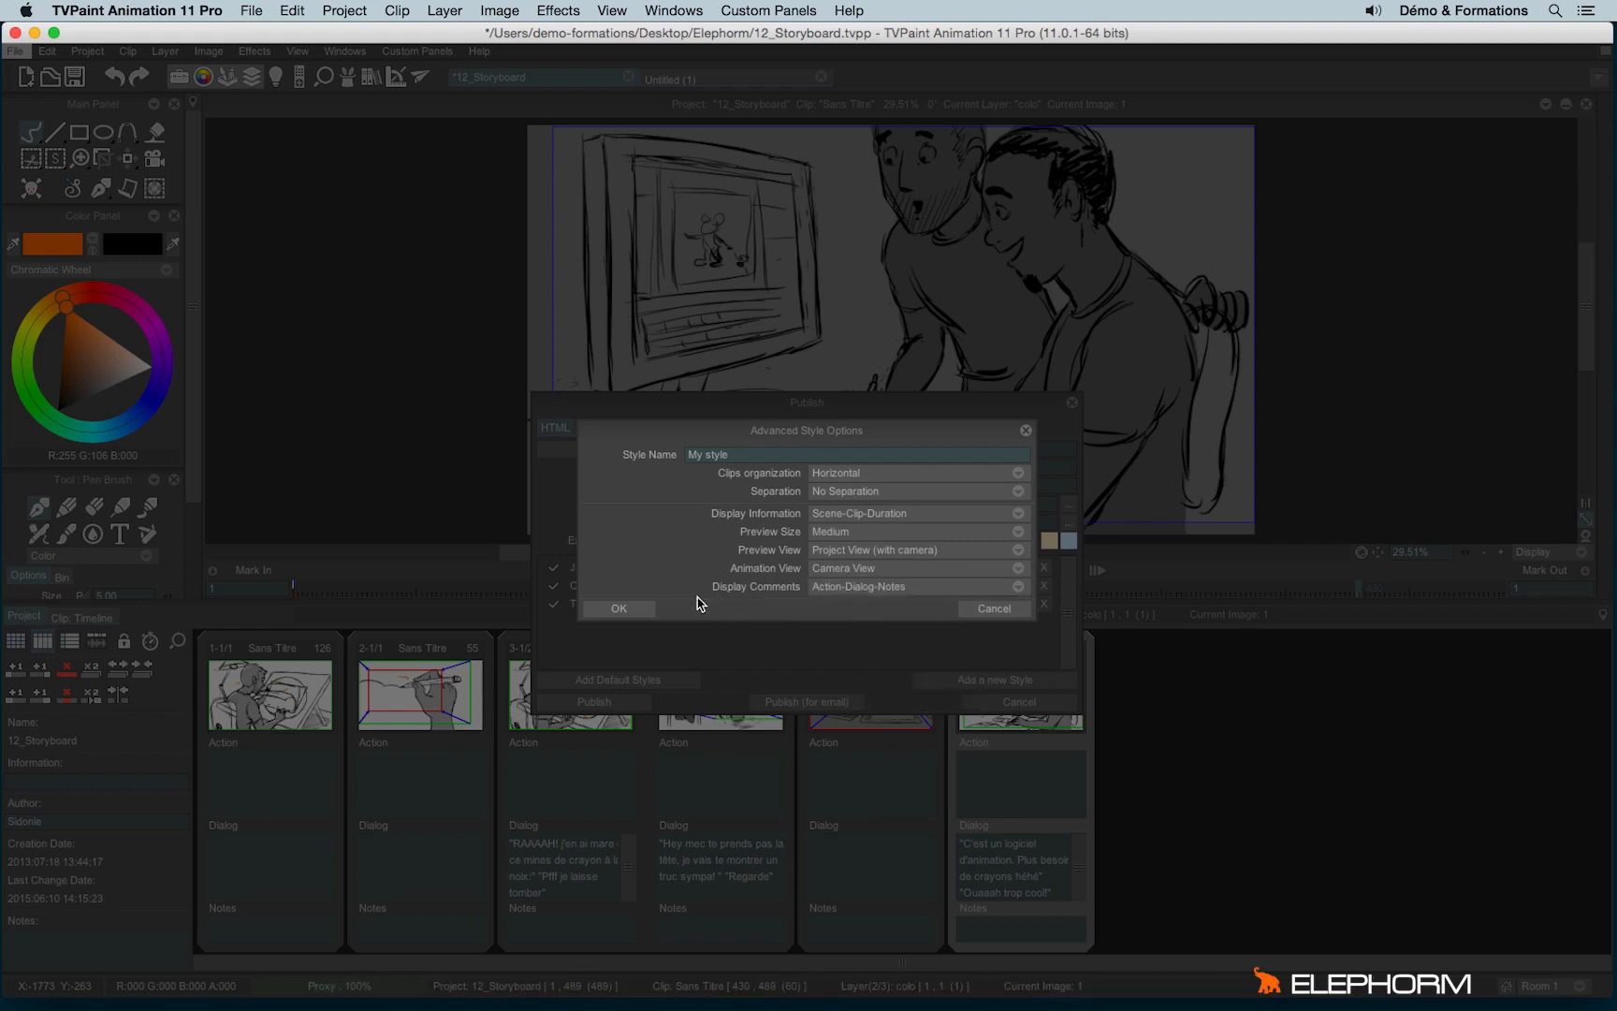
- Accept the "My style" options and exclude Occidental View and Thumbnail View from the HTML publication
left_click(633, 612)
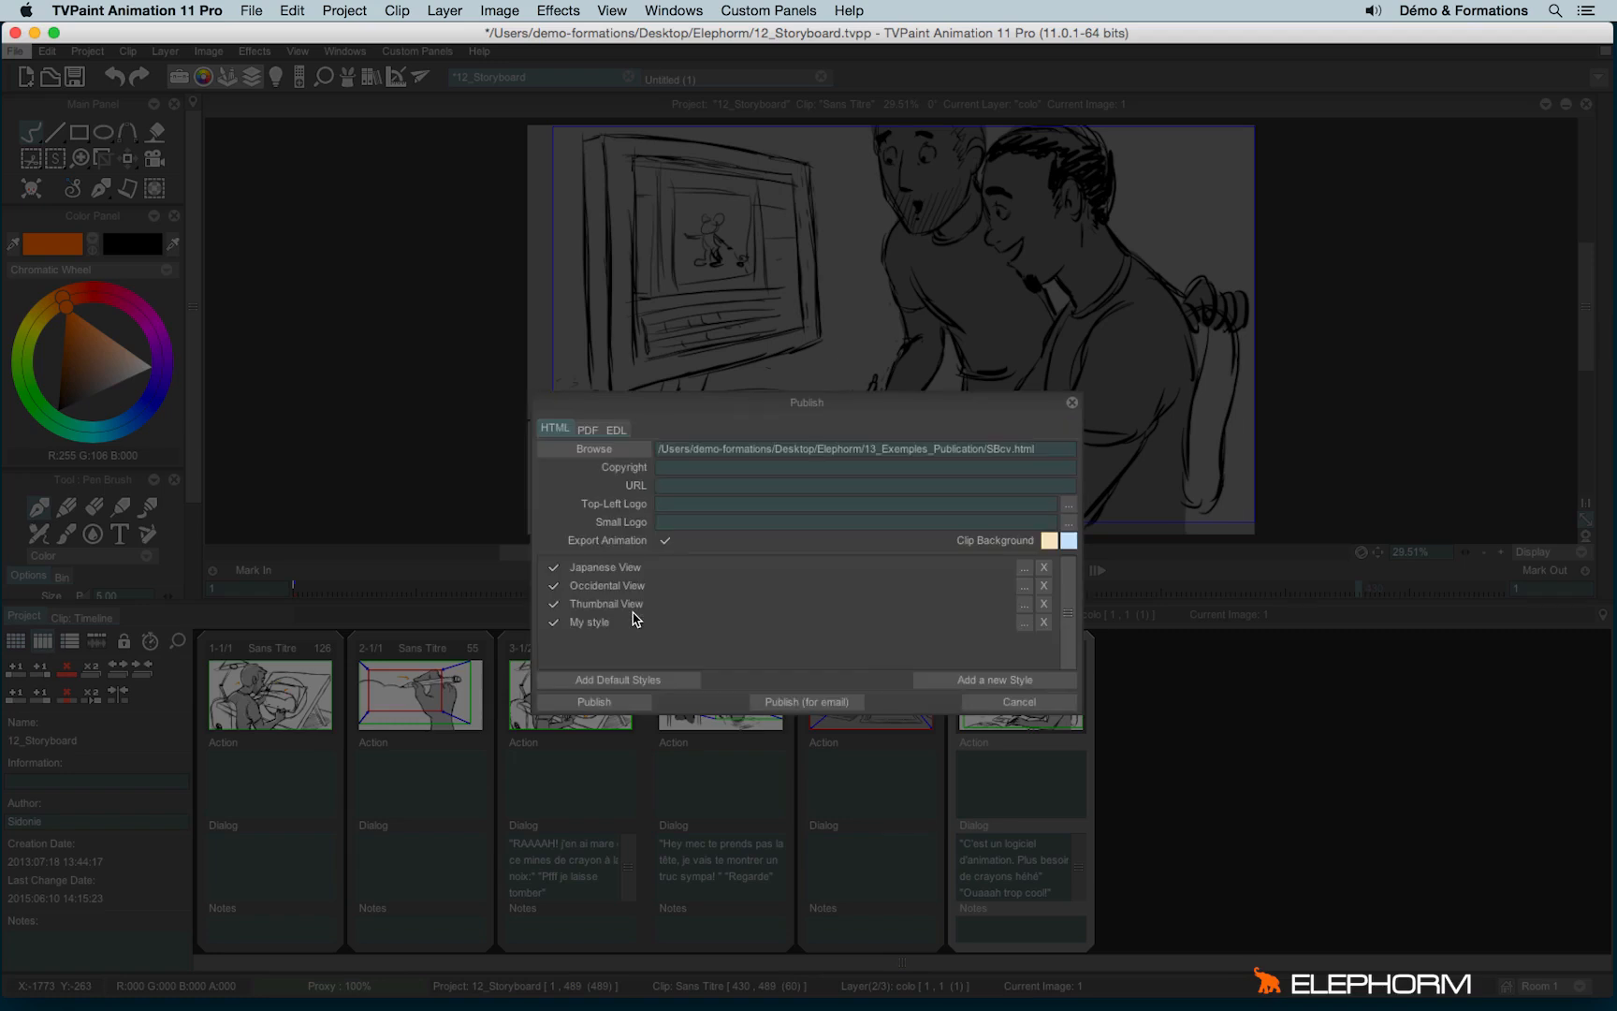
left_click(554, 607)
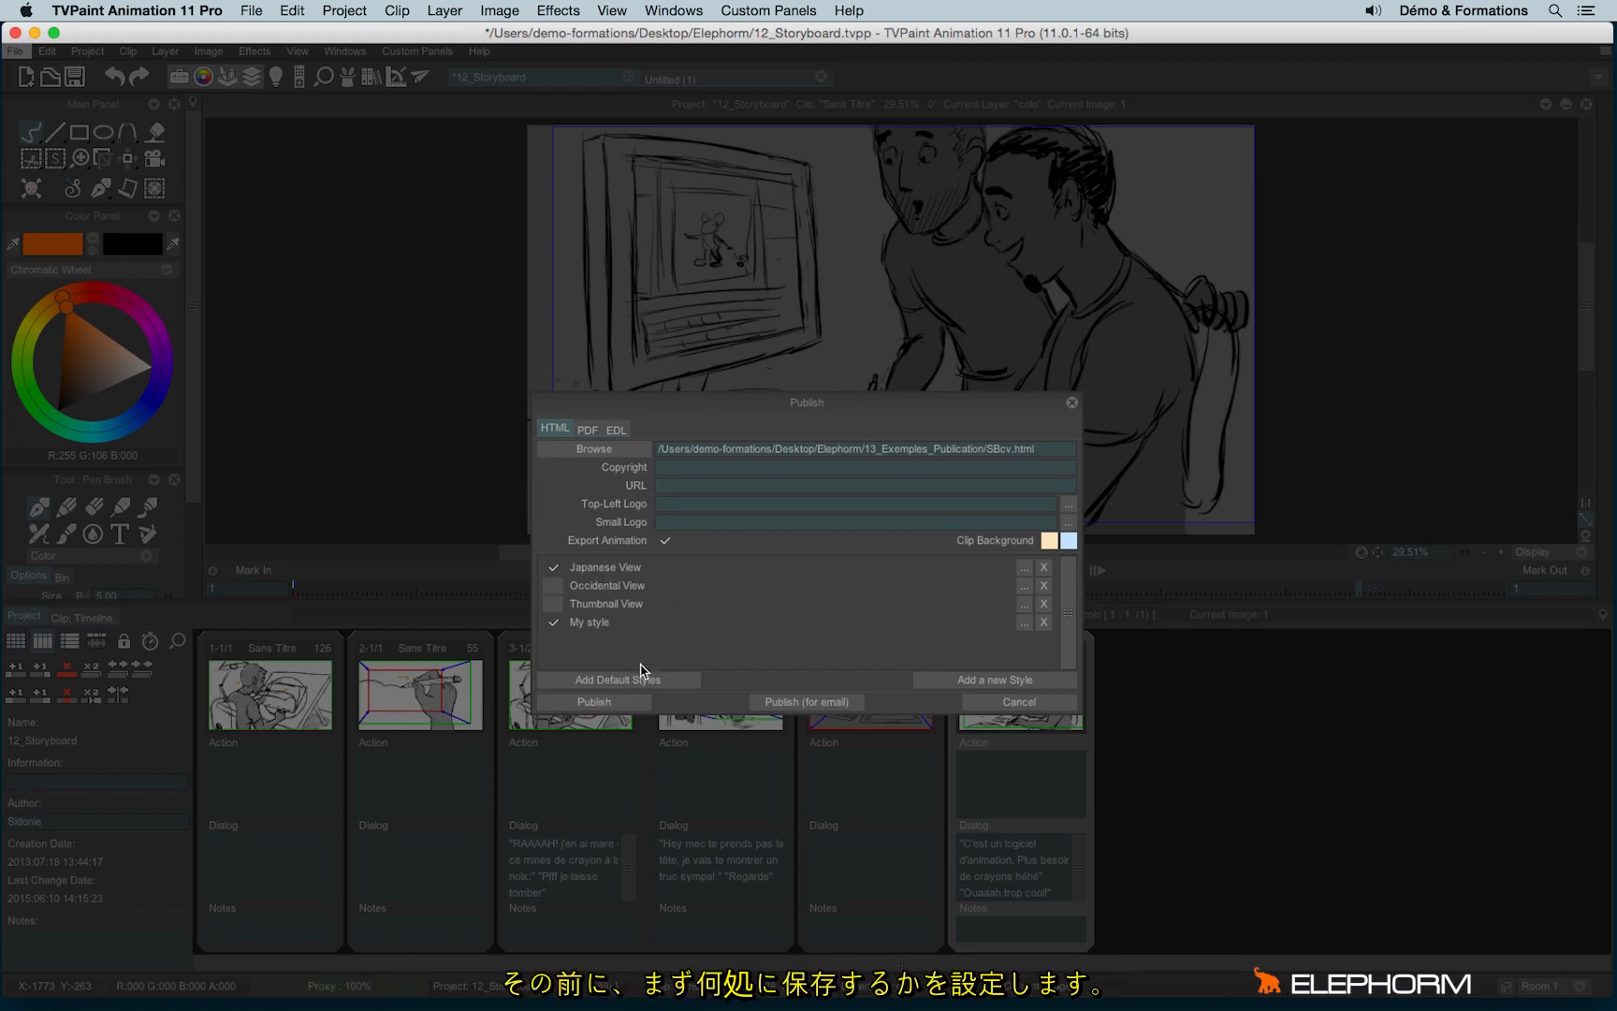
- Set the output file to SB-test.html in the 13_Exemples_Publication folder and publish the storyboard as HTML
left_click(640, 456)
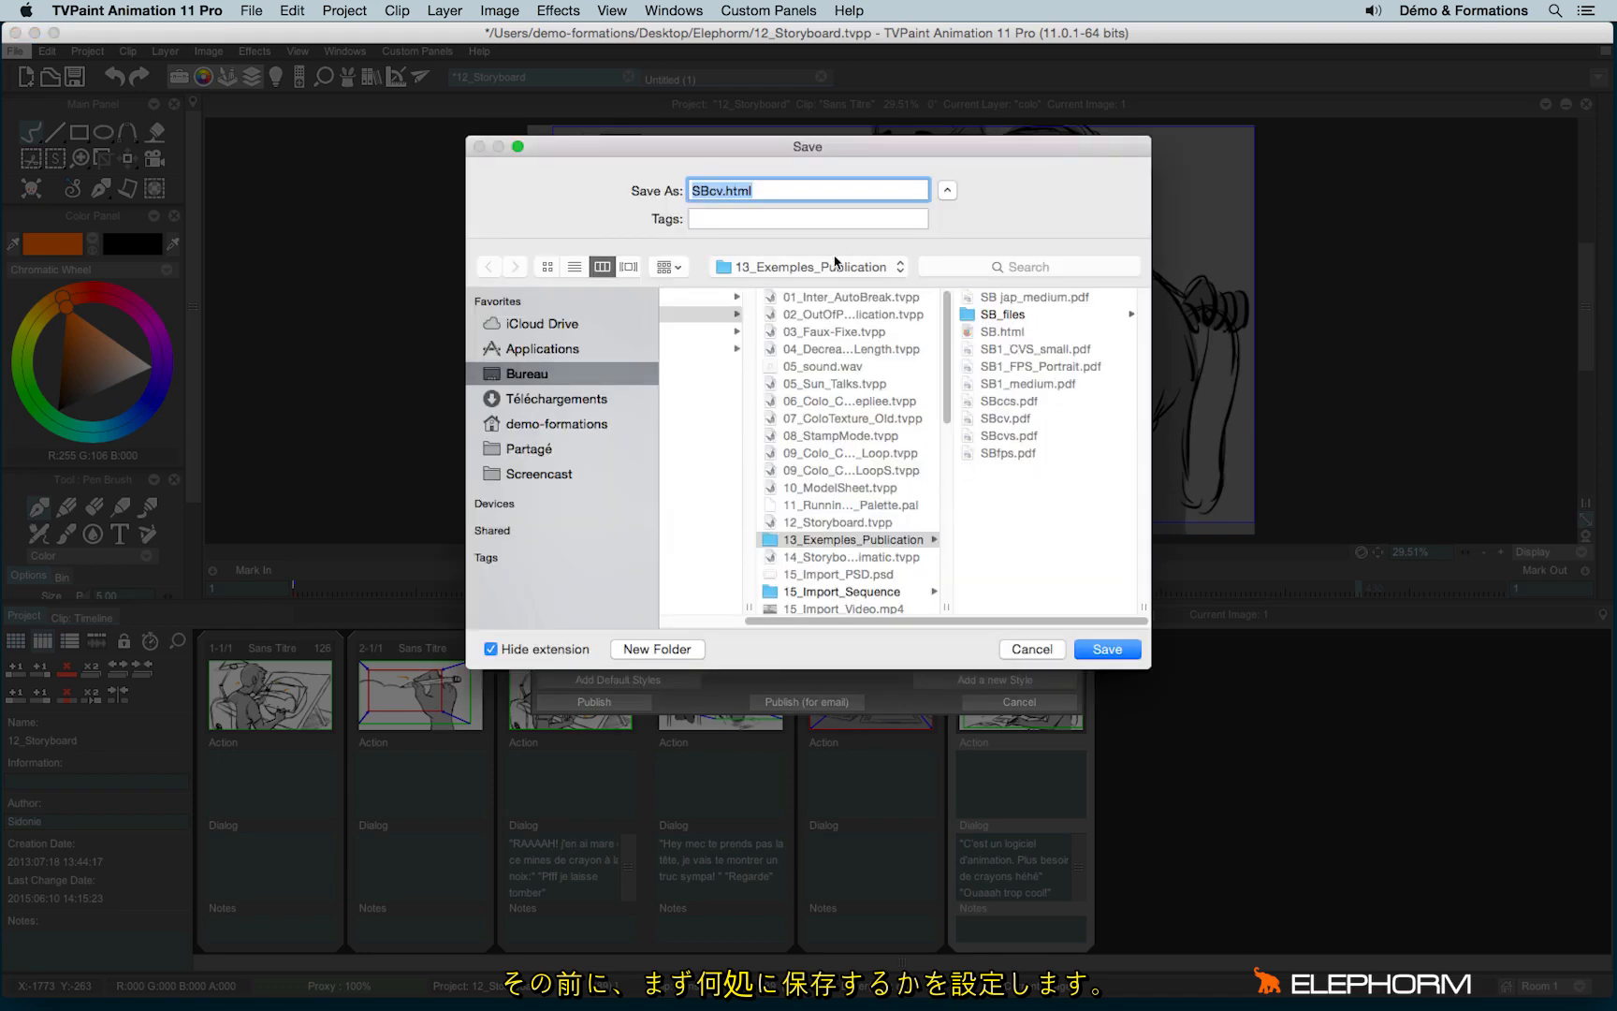
left_click(723, 191)
key("BackSpace")
key("BackSpace")
type("-test")
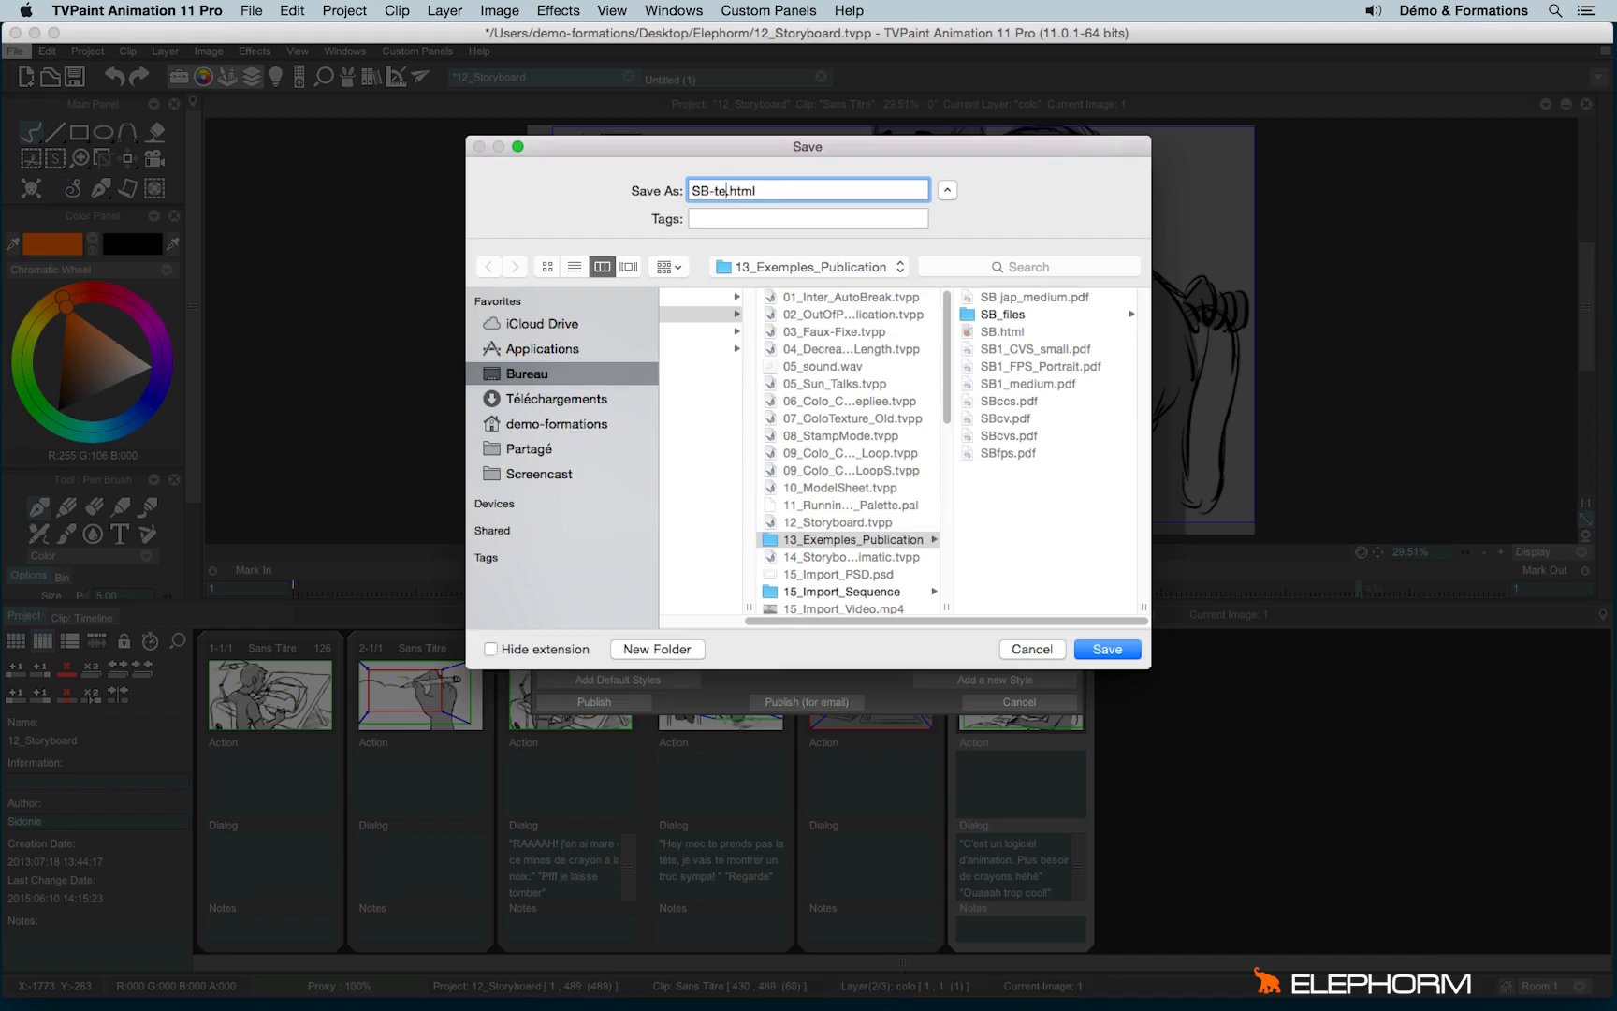
left_click(1123, 651)
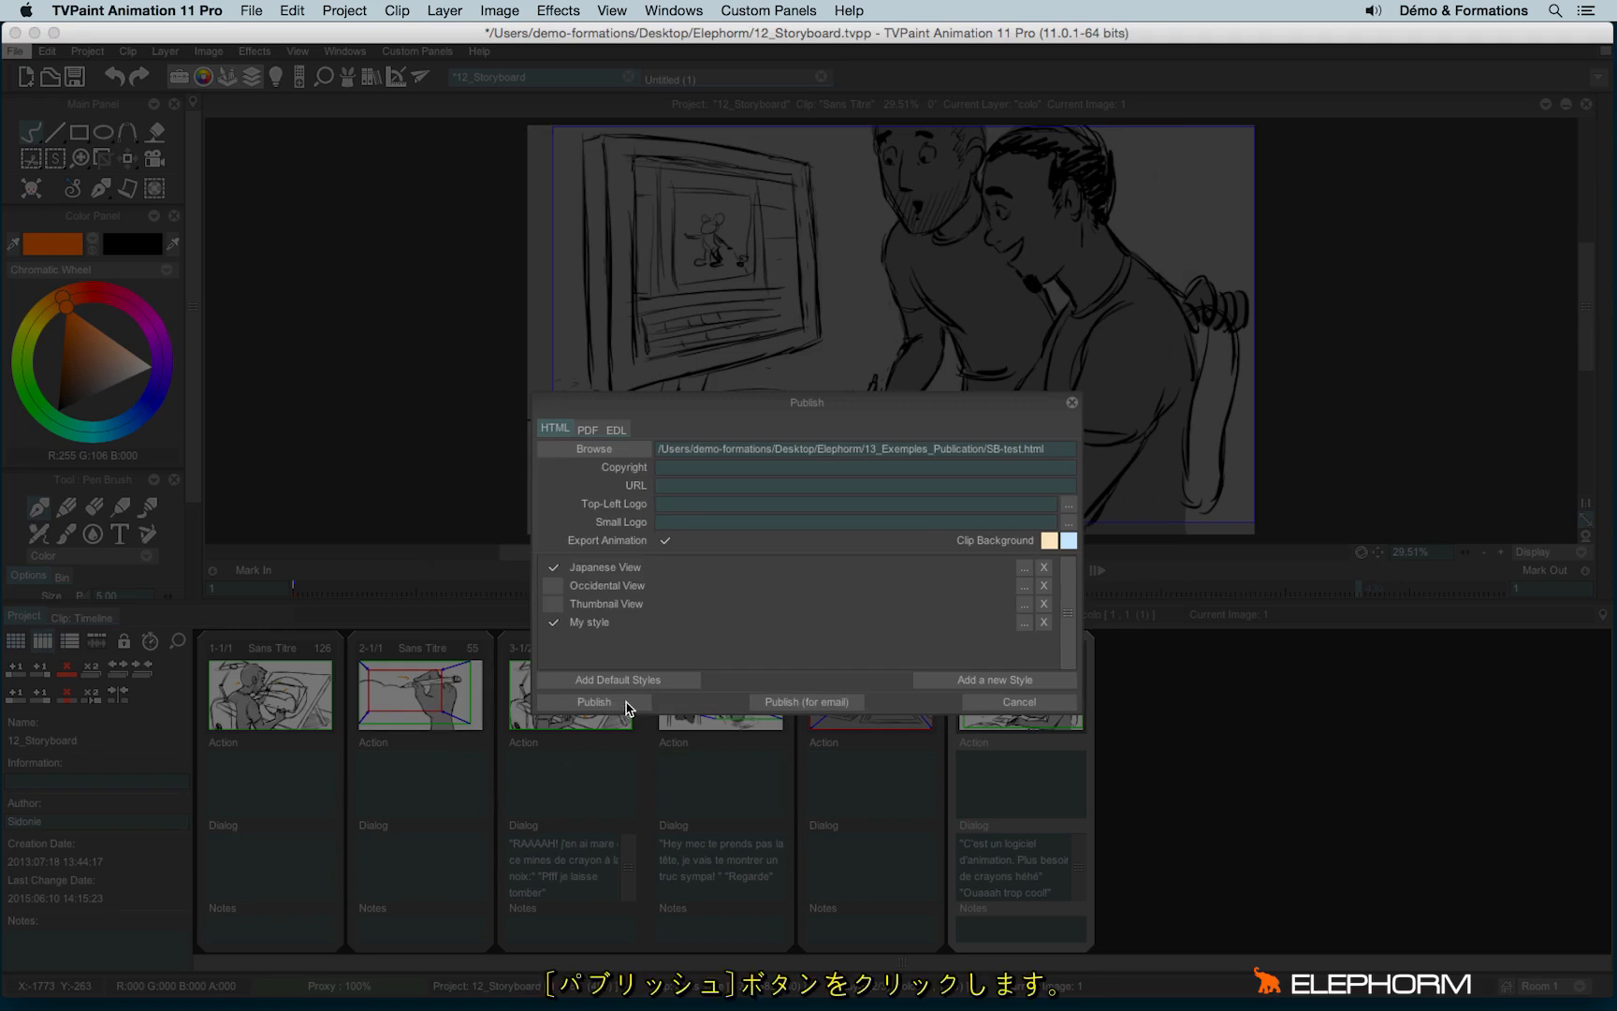
left_click(626, 703)
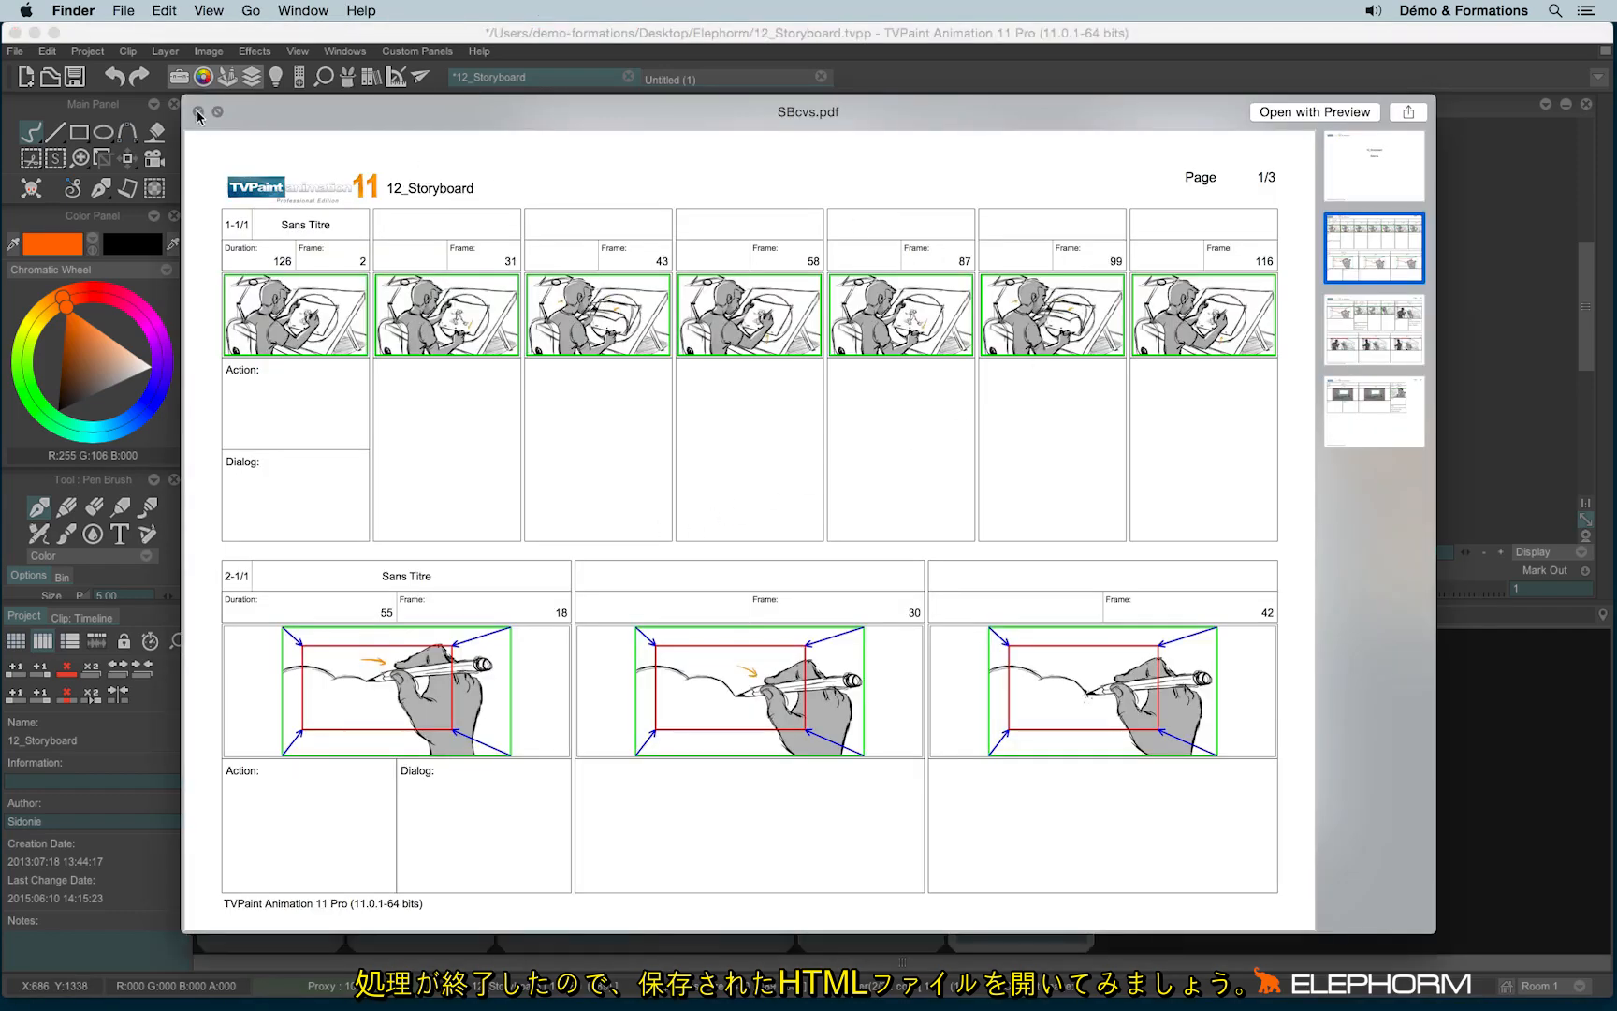
- Close the SBcvs.pdf preview in Finder and open SB-test.html from the 13_Exemples_Publication folder in Firefox
left_click(198, 116)
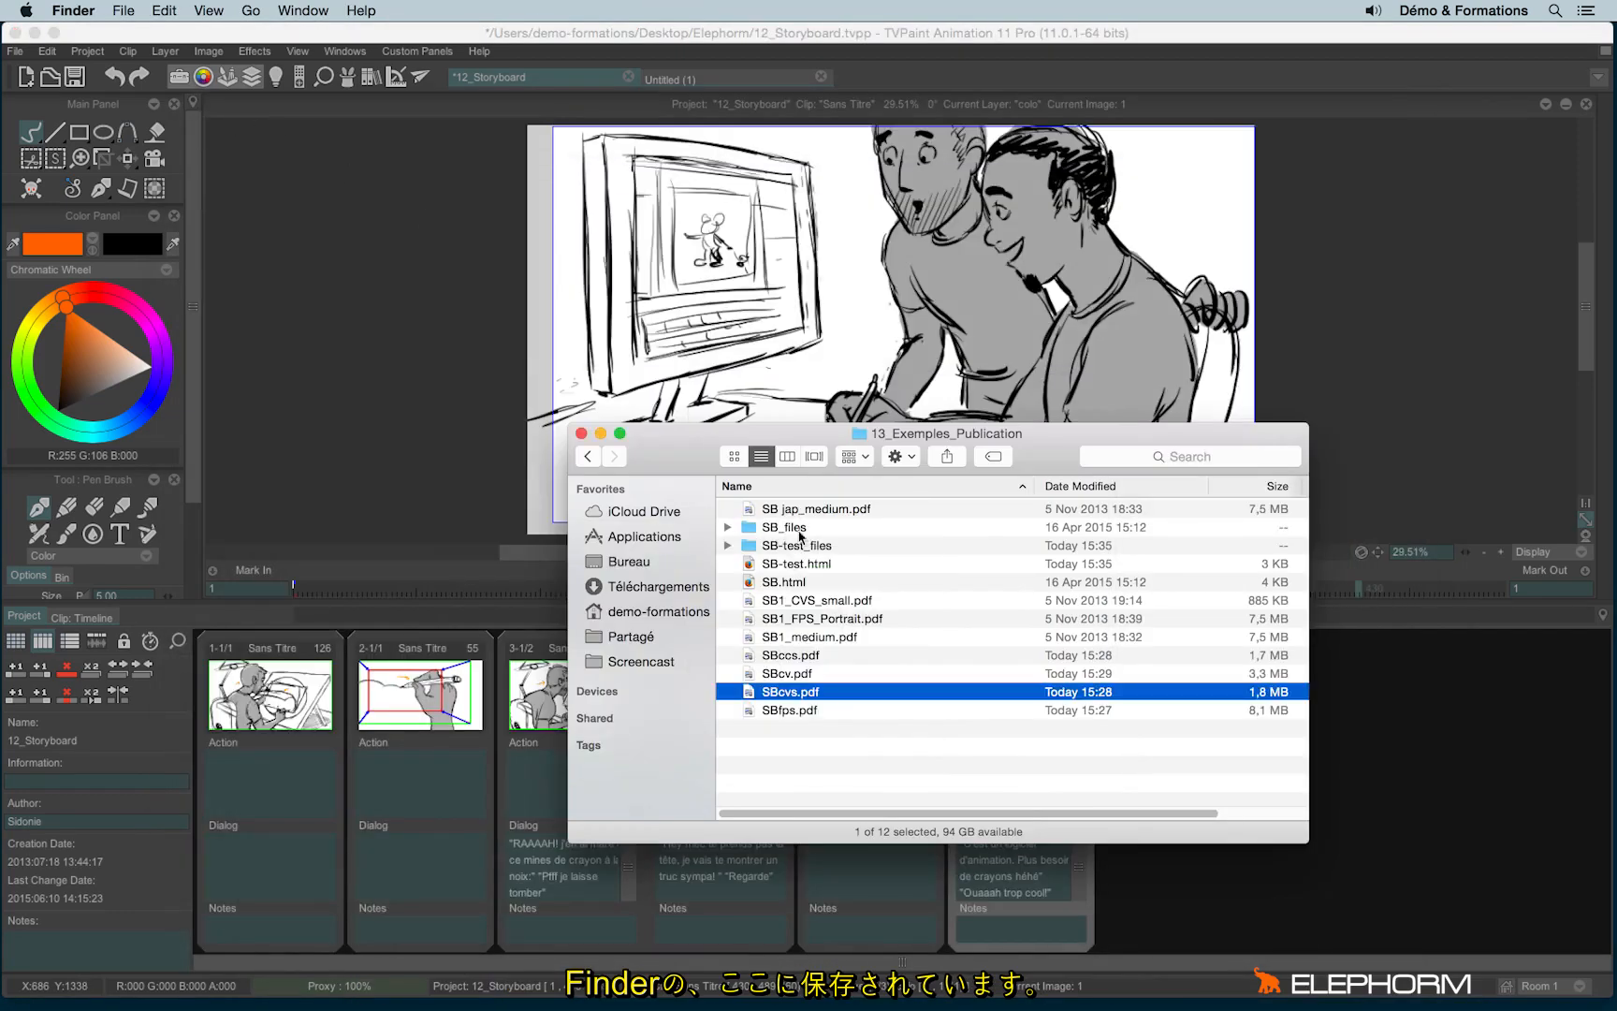
left_click(792, 565)
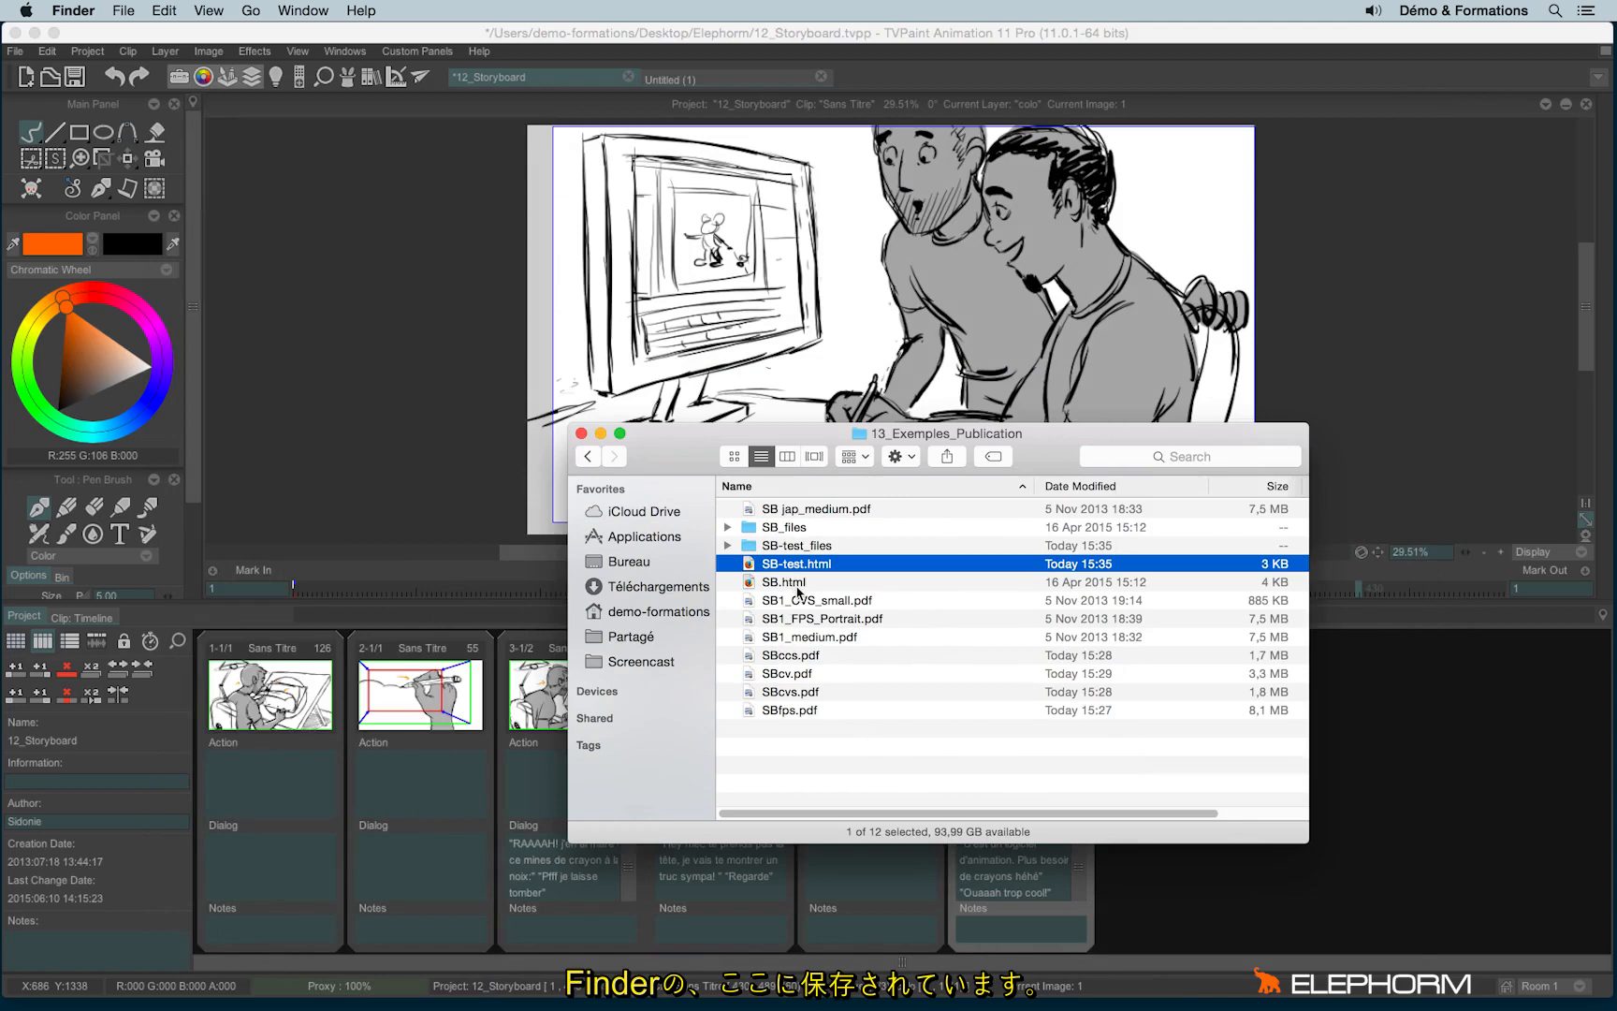
double_click(798, 566)
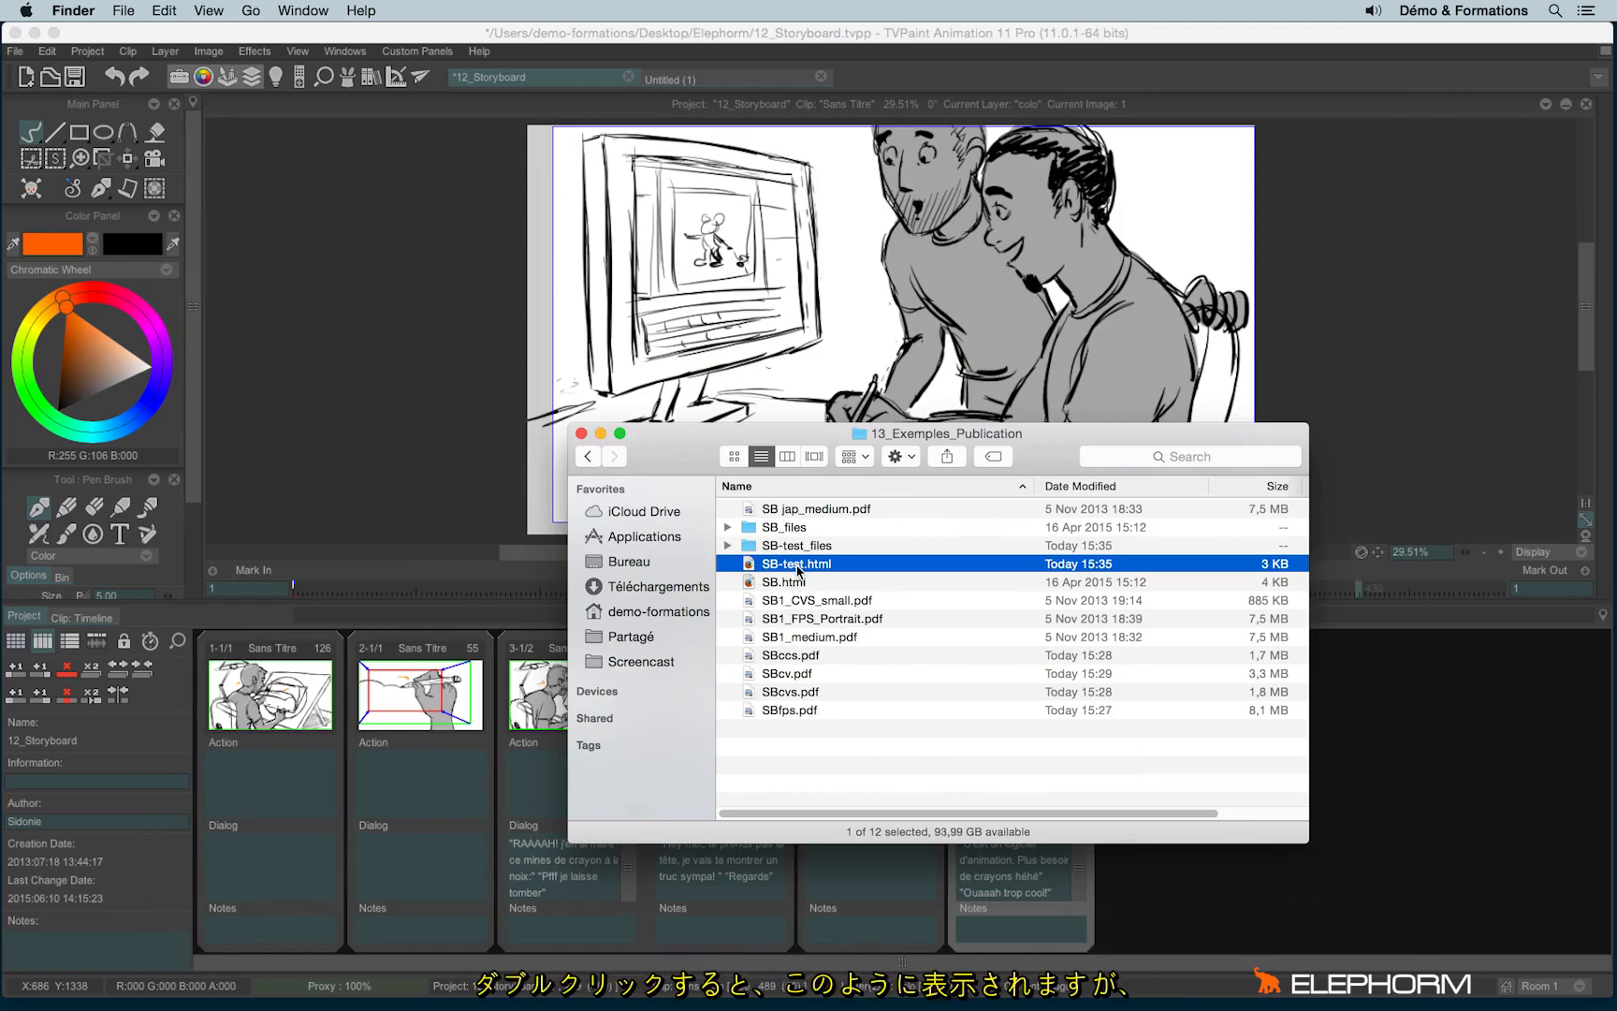
- Review the project properties and available styles on the published page, dismissing the browser's slow-start notice
scroll(1307, 517, "down", 2)
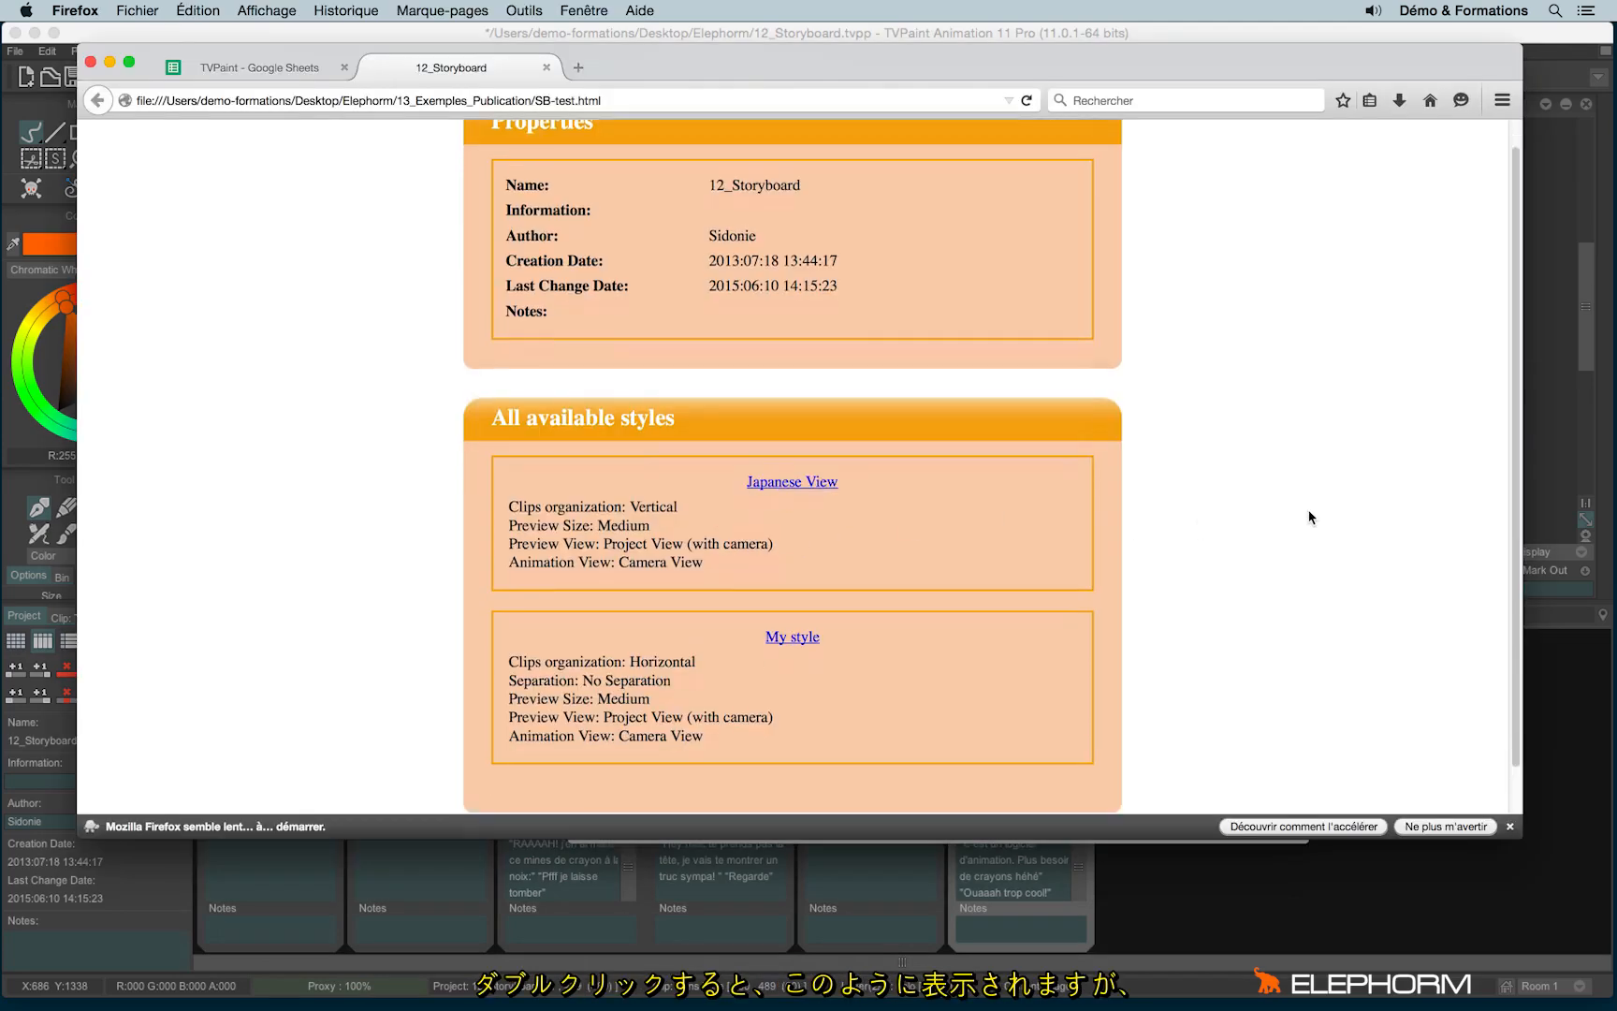
scroll(1310, 517, "up", 2)
scroll(1311, 517, "down", 2)
scroll(1310, 517, "up", 2)
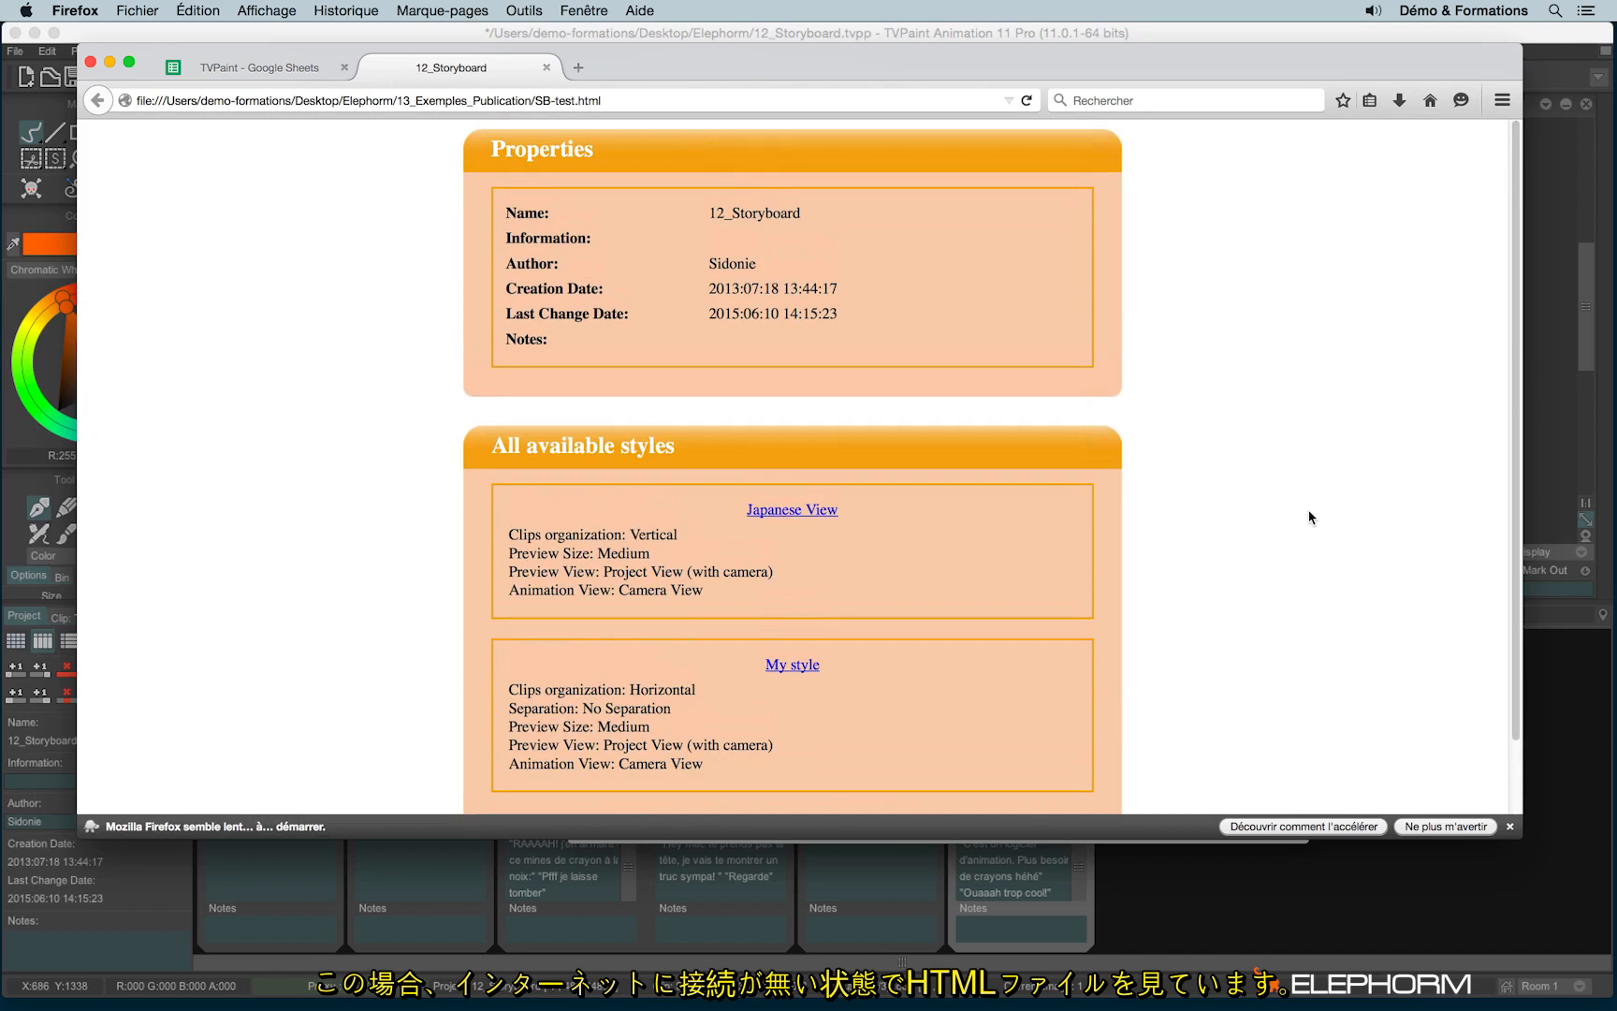
left_click(1509, 826)
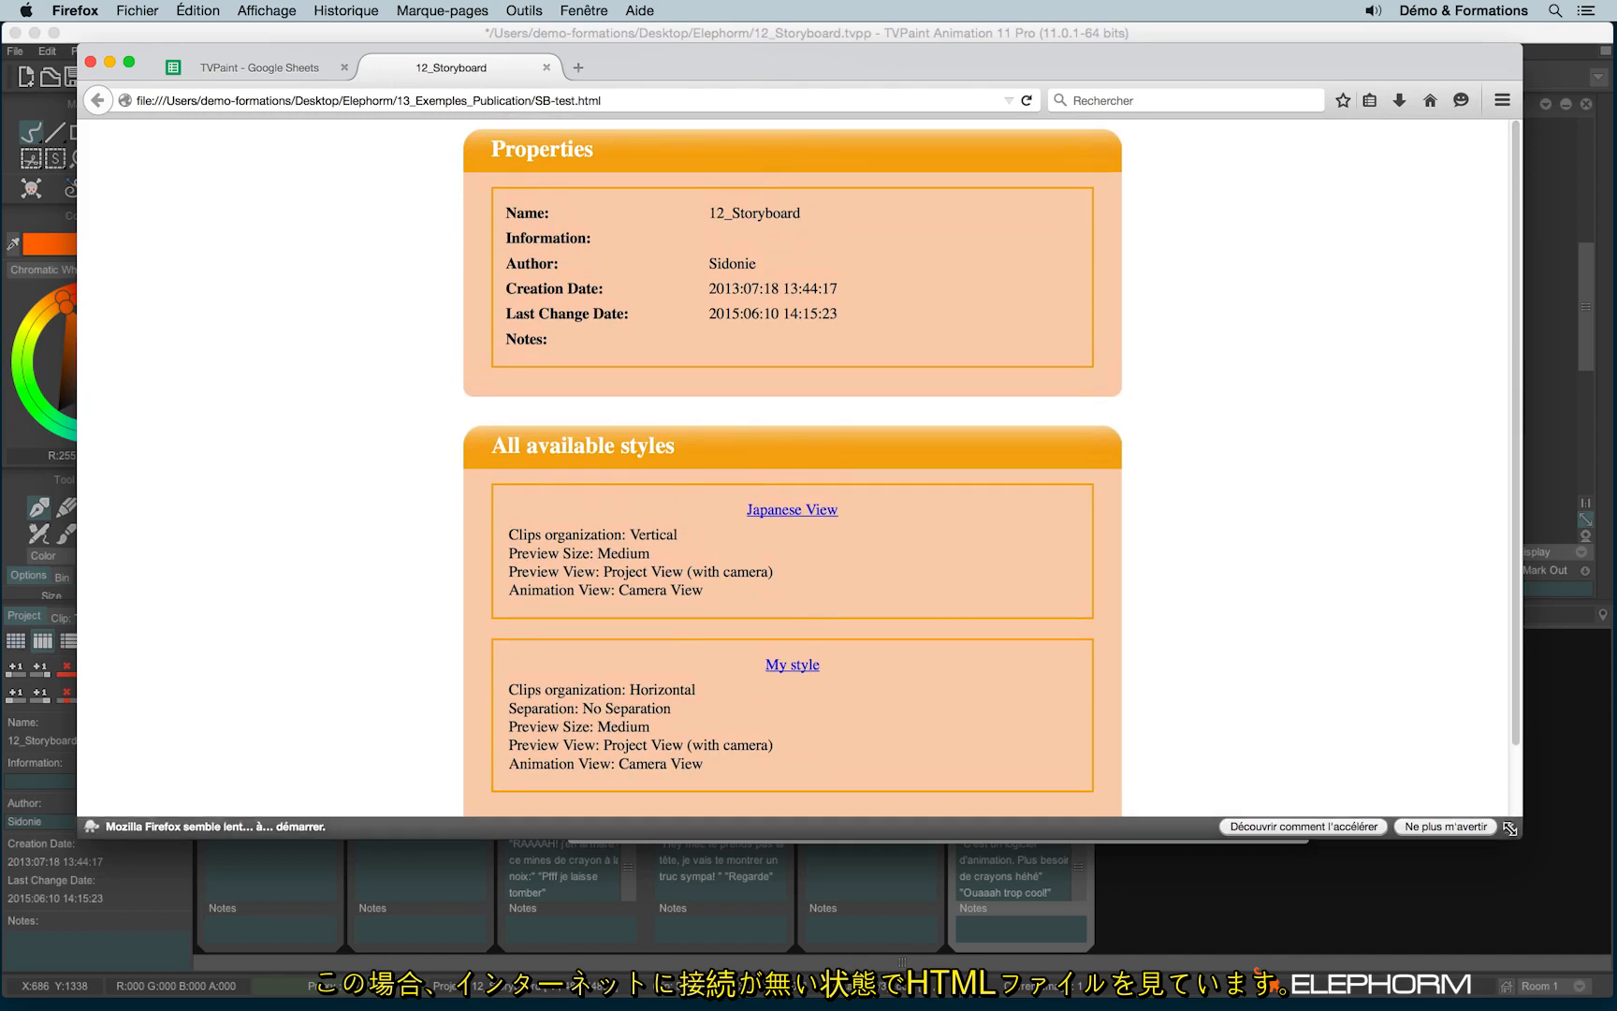
key("super+l")
left_click(1260, 412)
scroll(1259, 417, "down", 2)
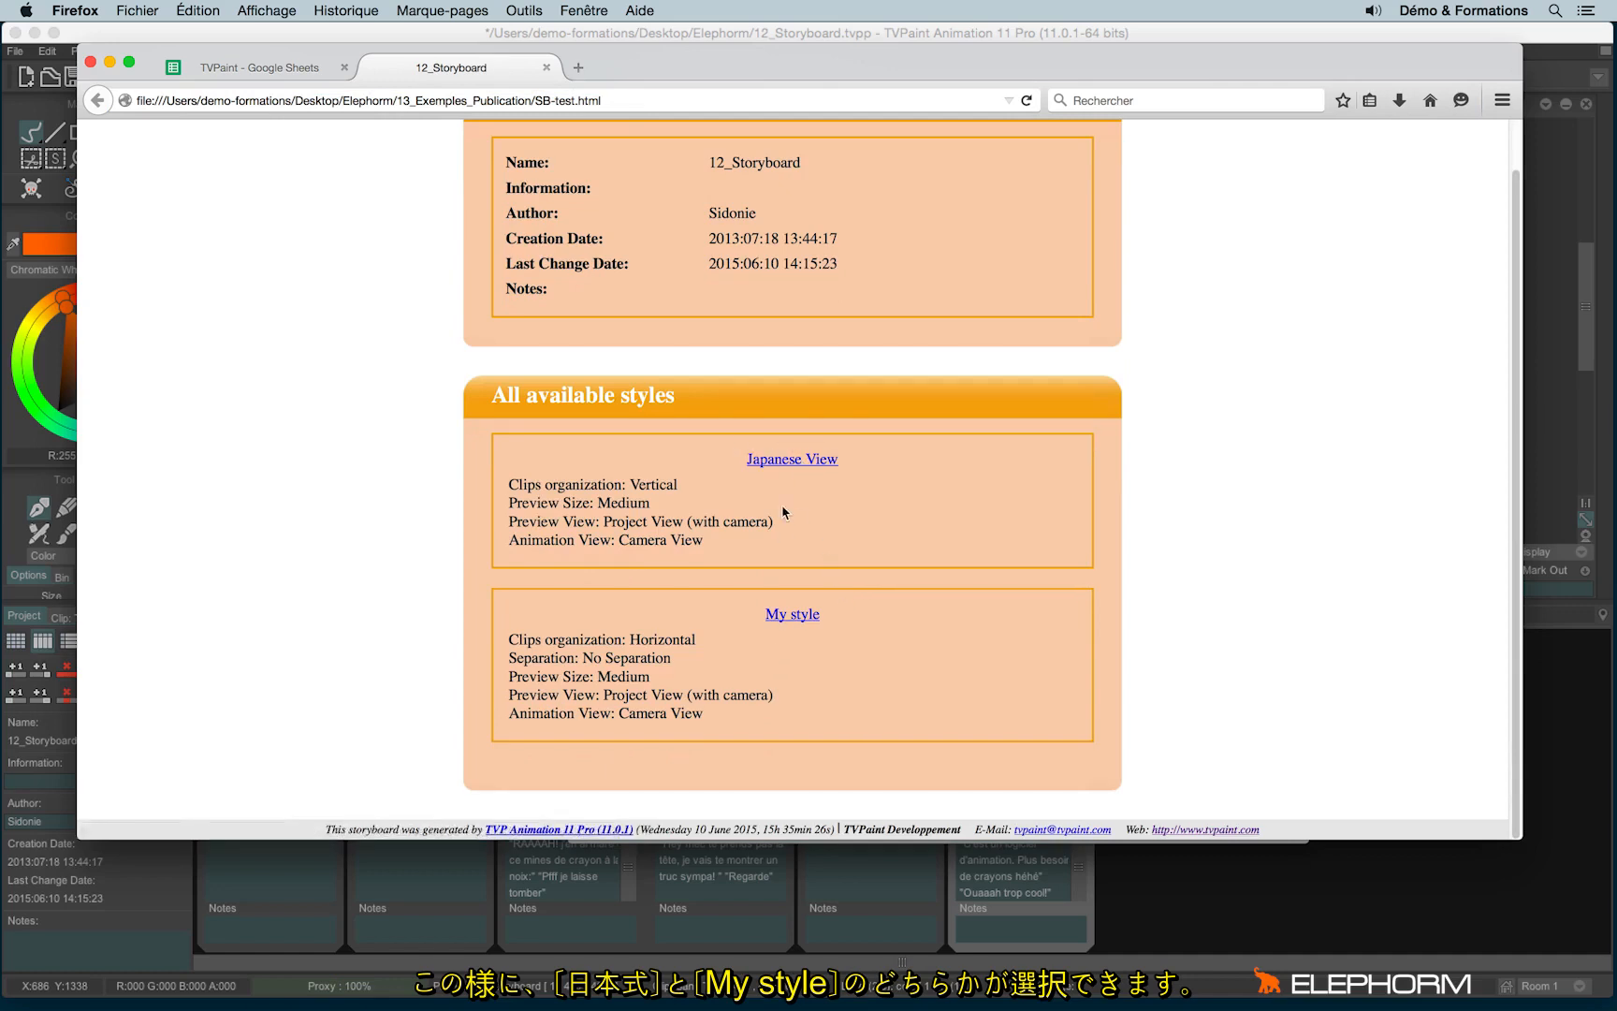
- Open the Japanese View of the published storyboard, look through all its scenes and close its tab
left_click(784, 460)
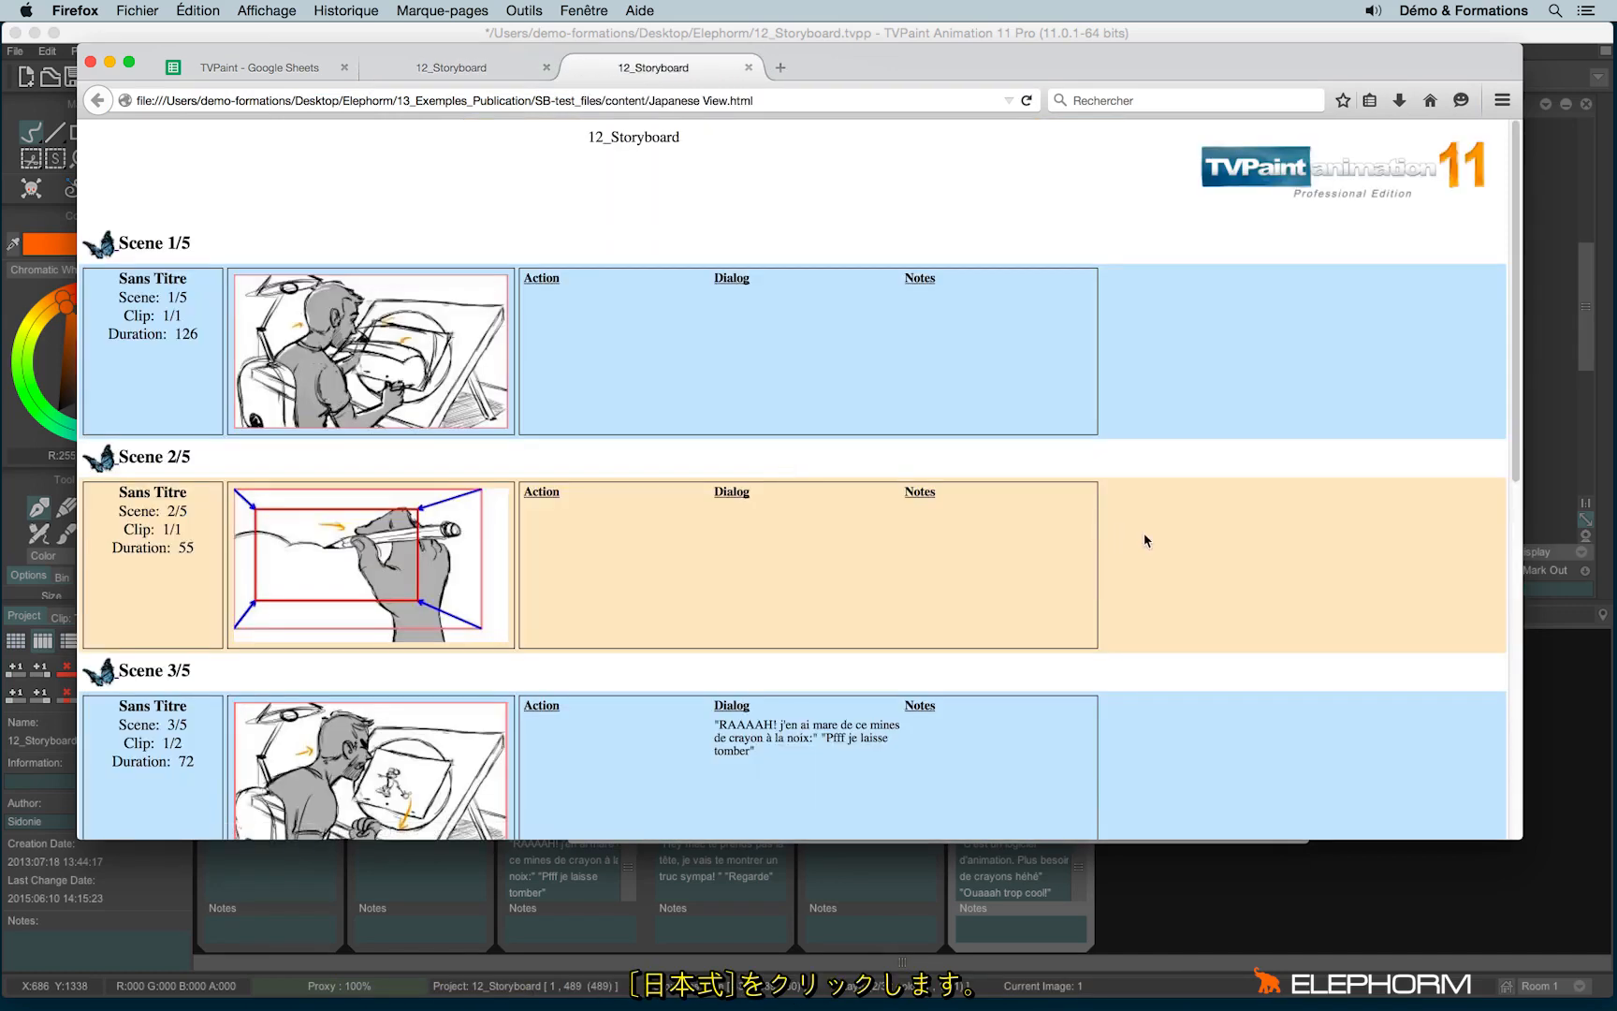
scroll(1221, 557, "down", 10)
scroll(1222, 559, "down", 2)
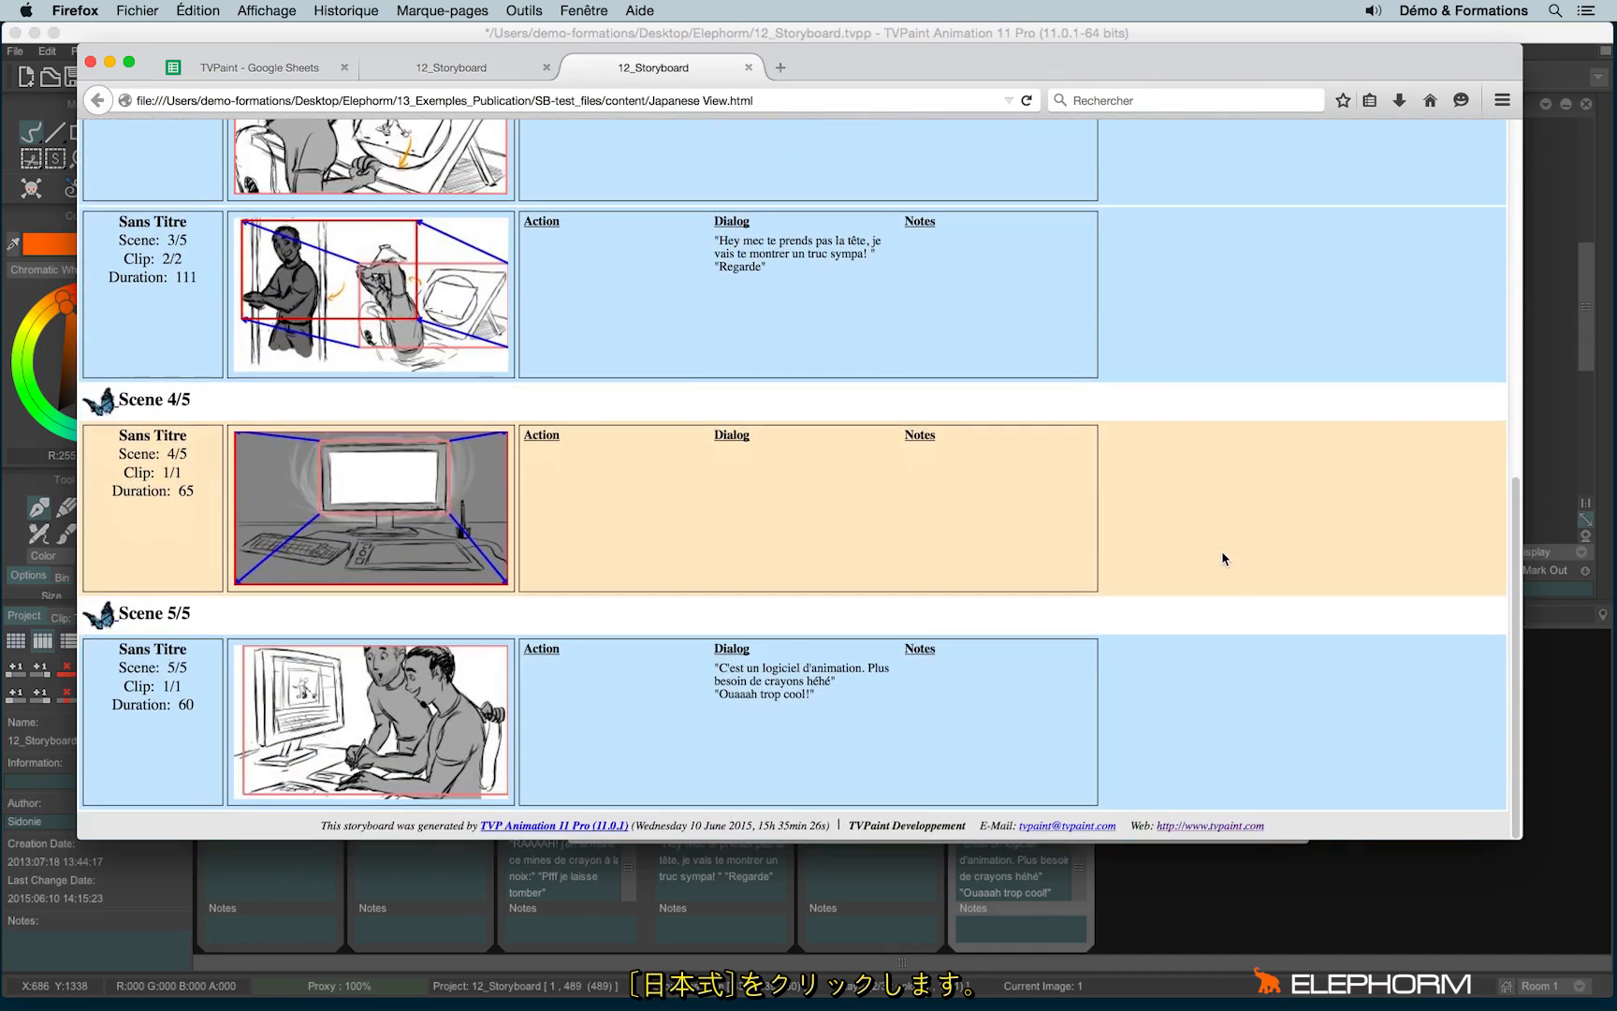
scroll(1221, 558, "up", 12)
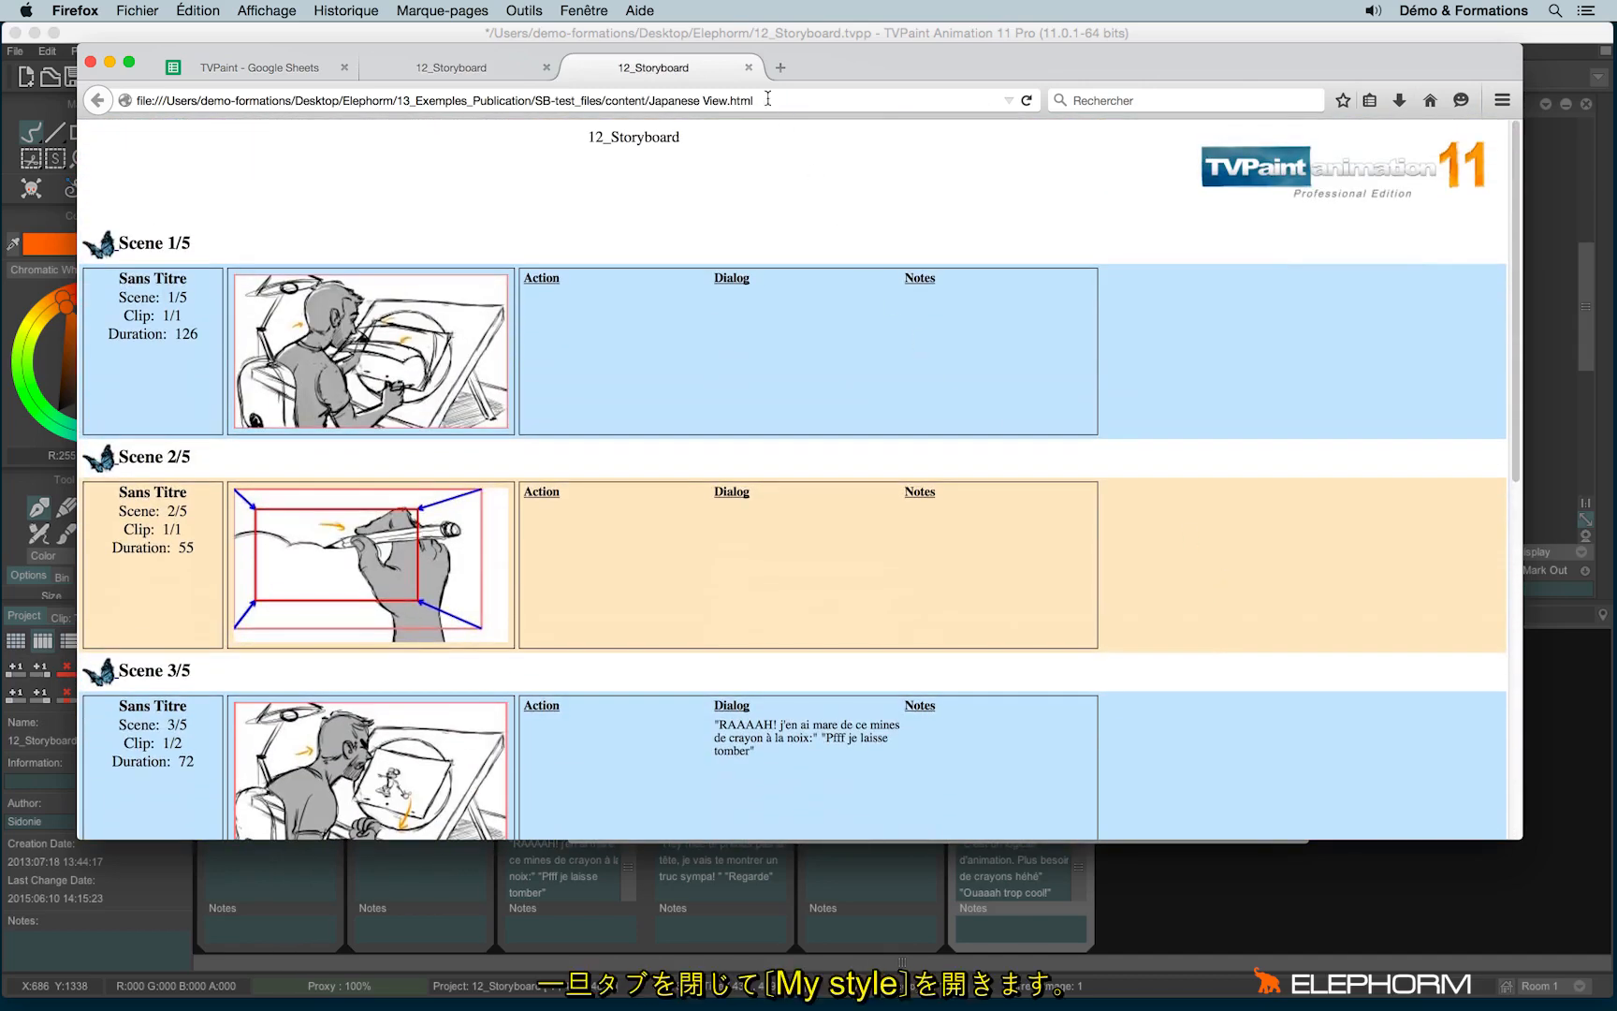
left_click(747, 68)
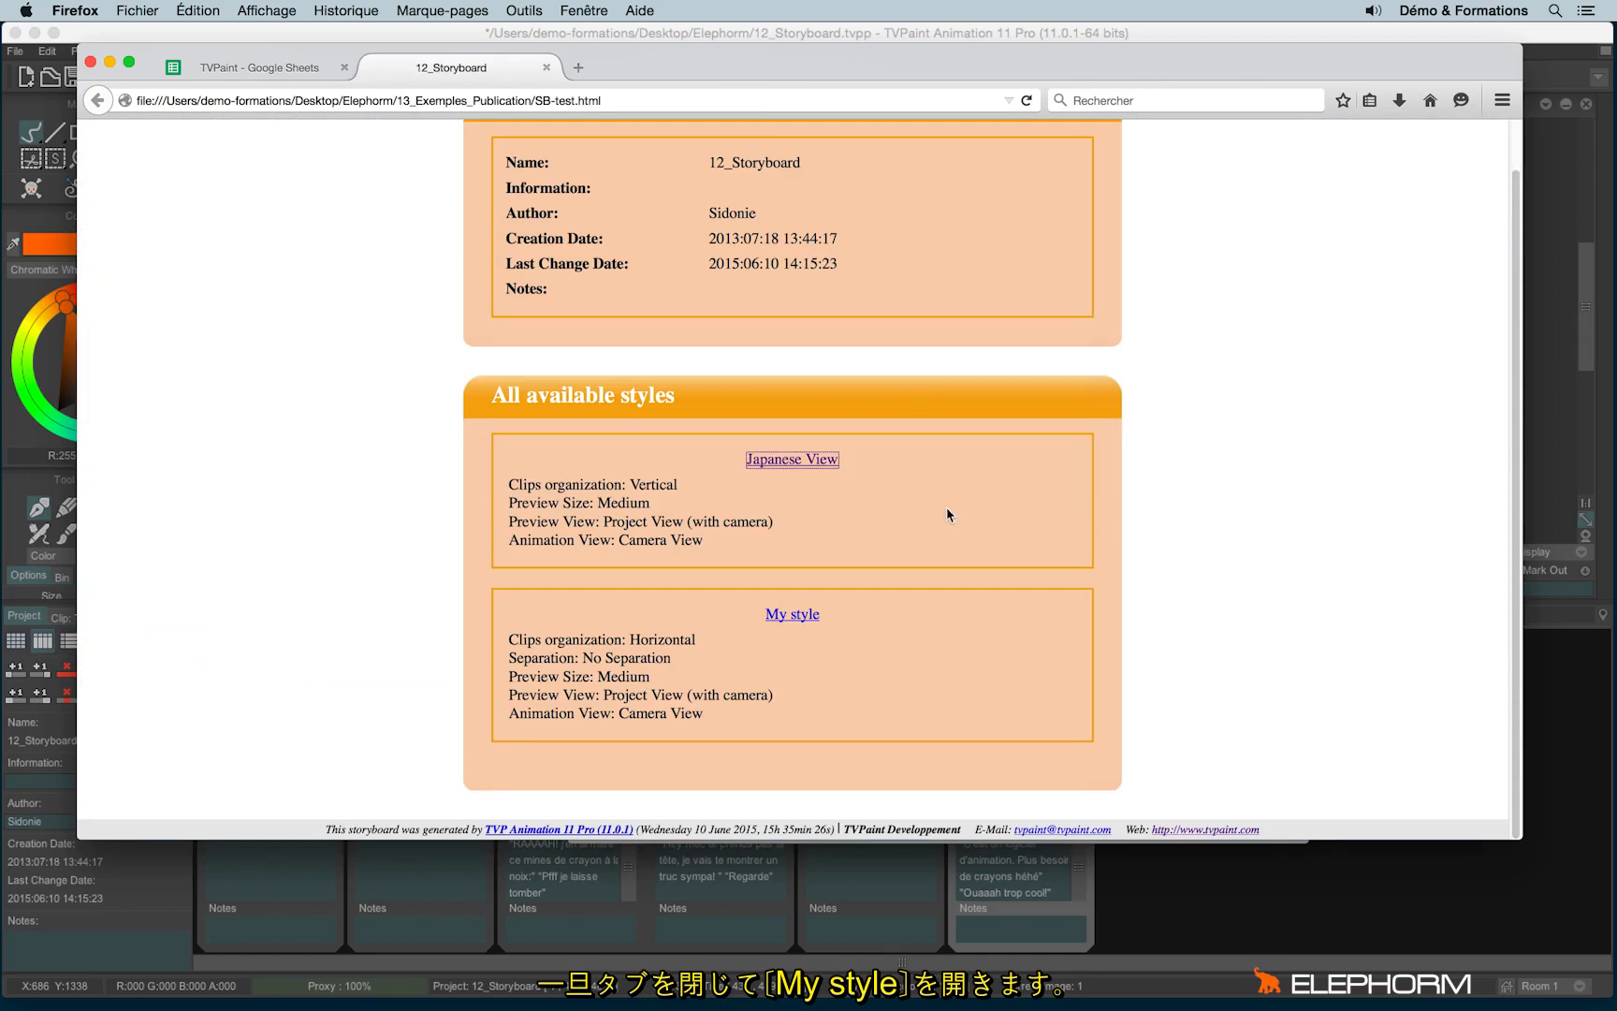
- Open the "My style" view of the published storyboard and play the animated previews of scene 2 and scene 3 clip 1
left_click(797, 617)
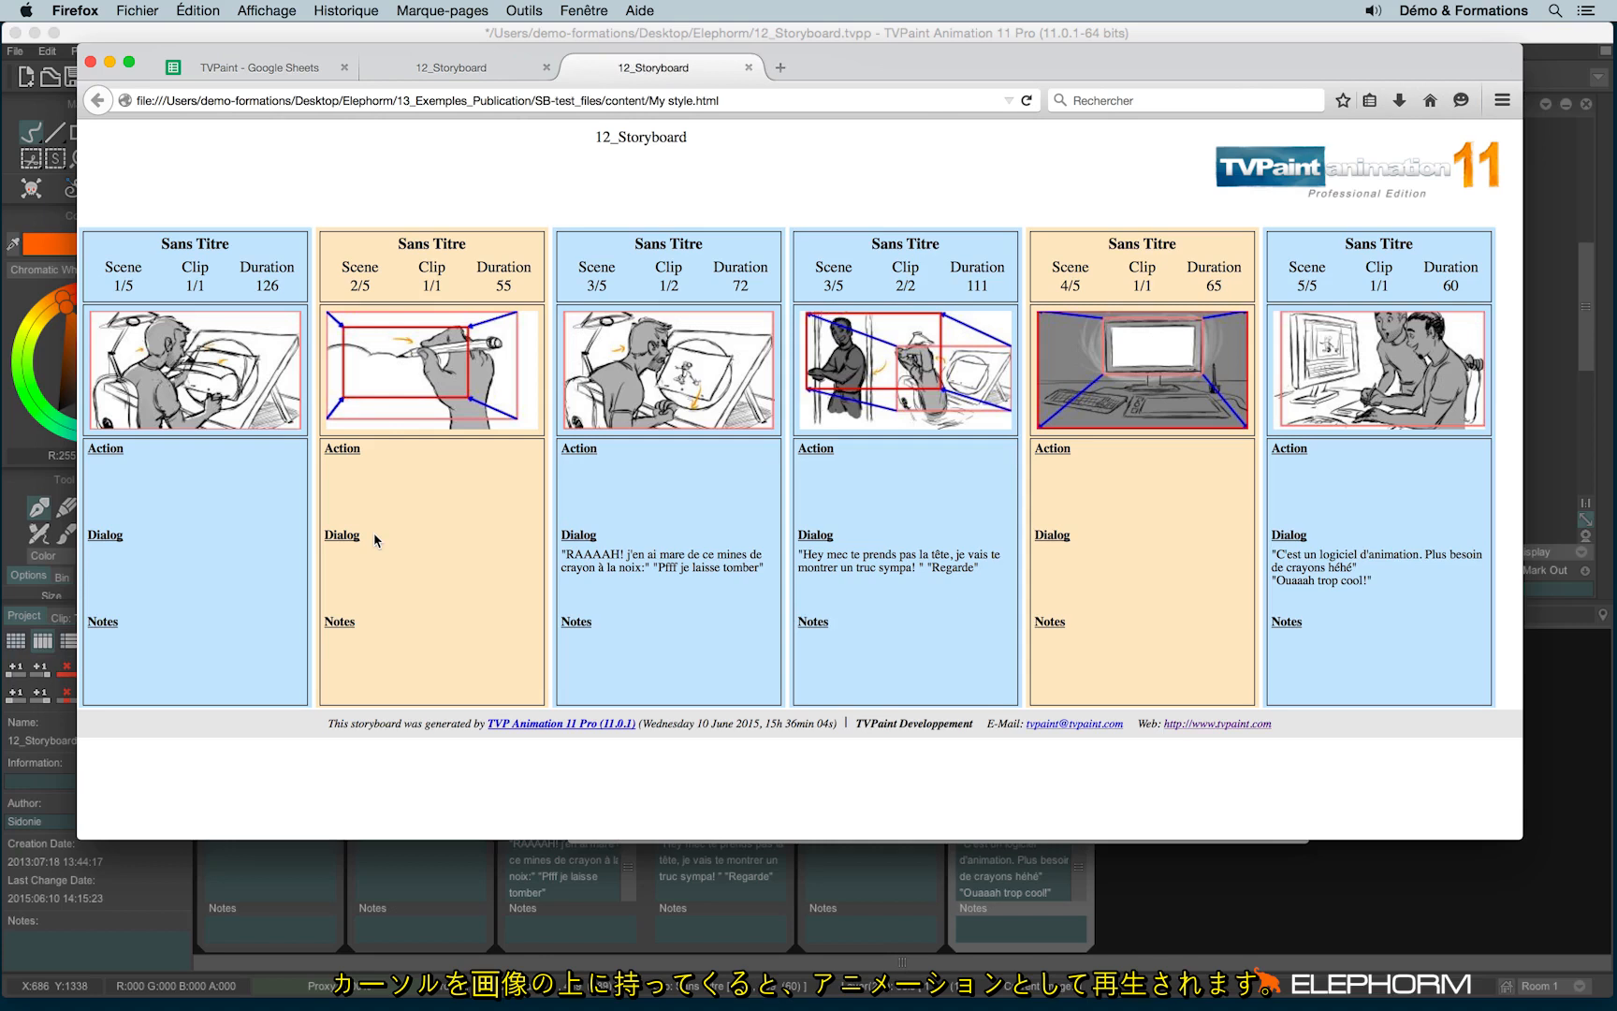
mouse_move(408, 401)
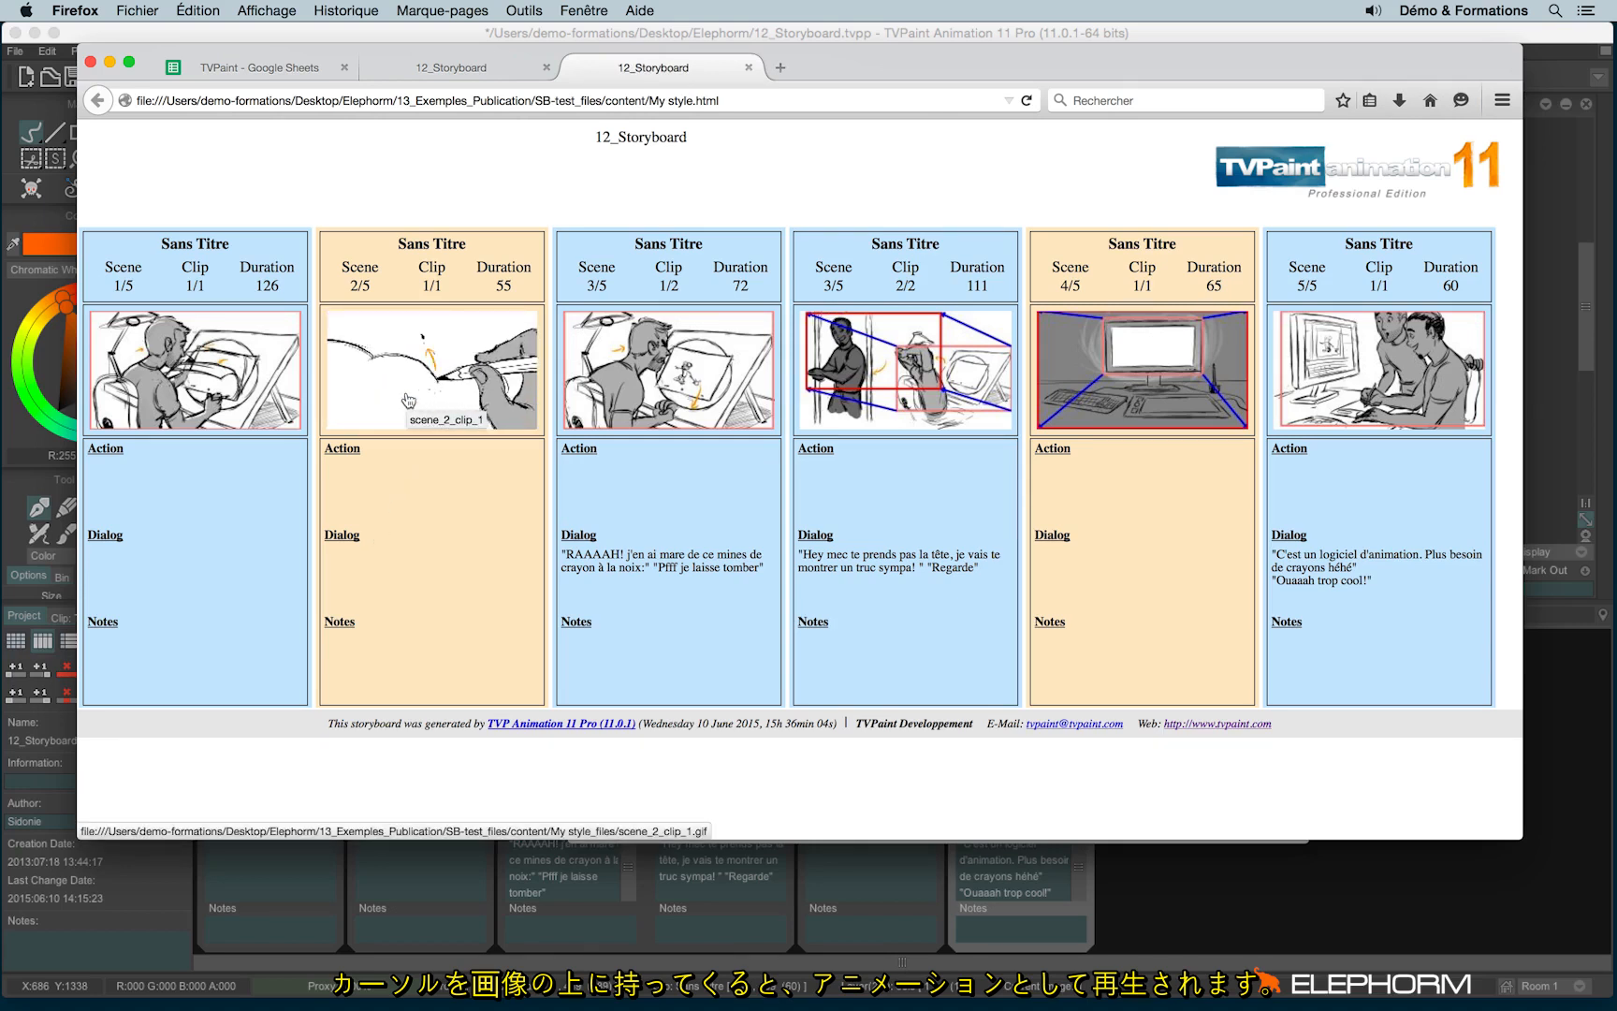
mouse_move(671, 382)
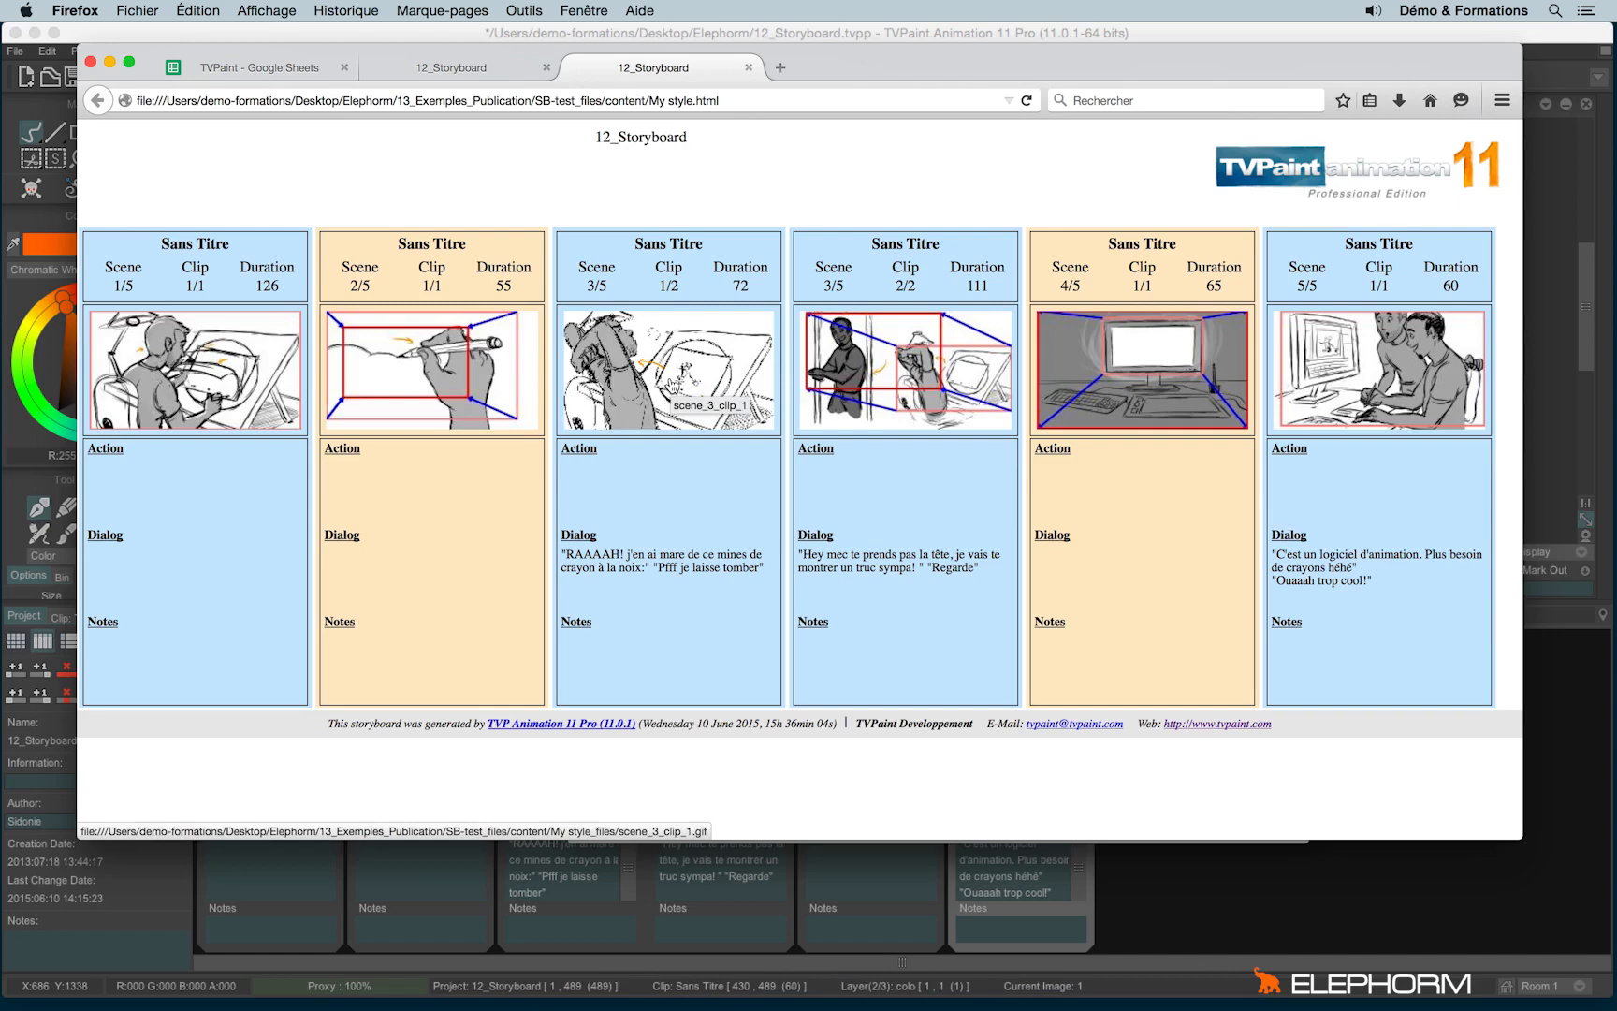
- Switch back to TVPaint Animation, bring up the EDL publishing settings and enable copying of audio files
left_click(1160, 881)
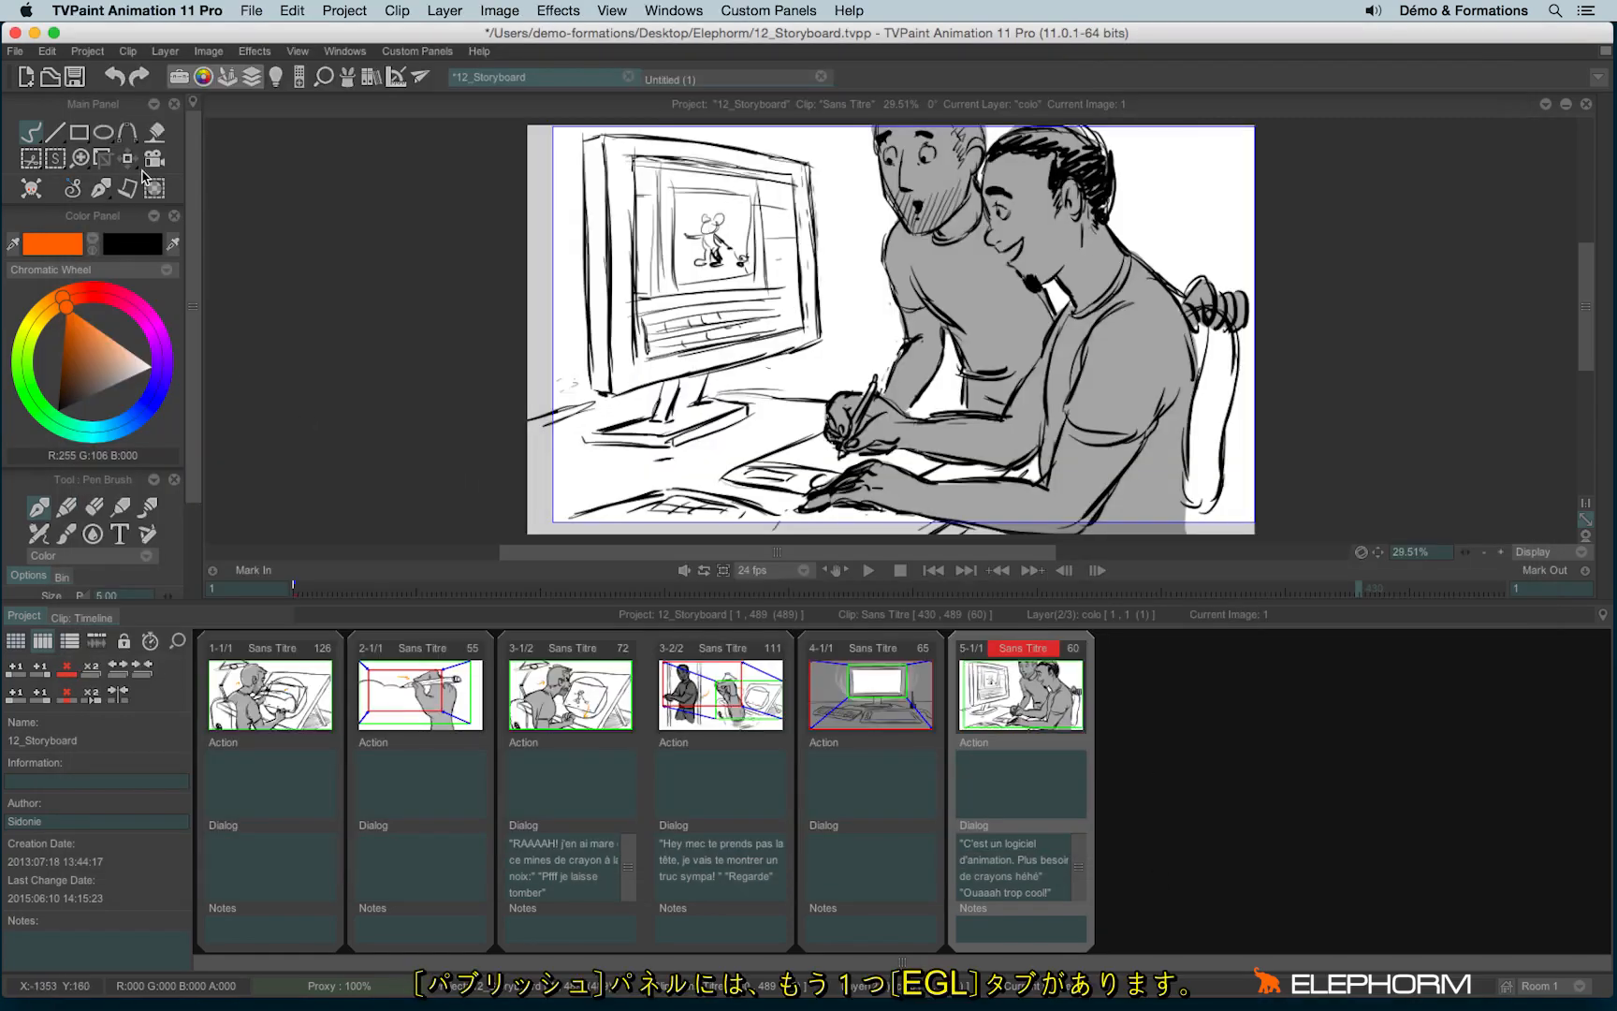
left_click(14, 52)
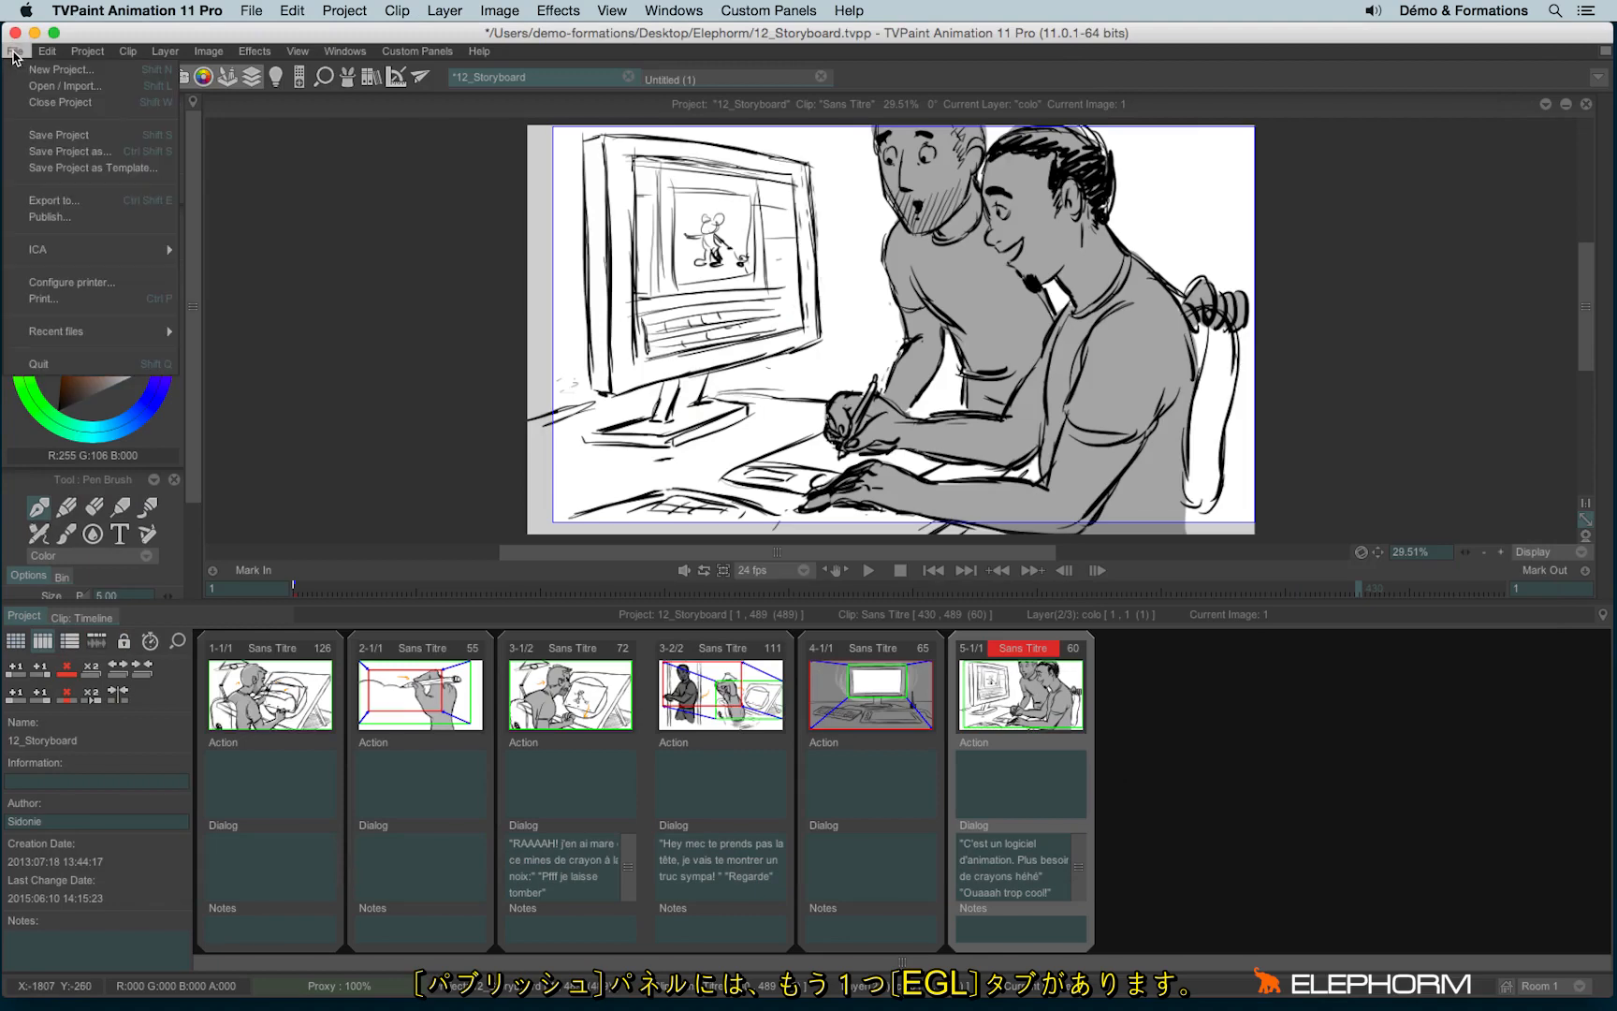
left_click(57, 217)
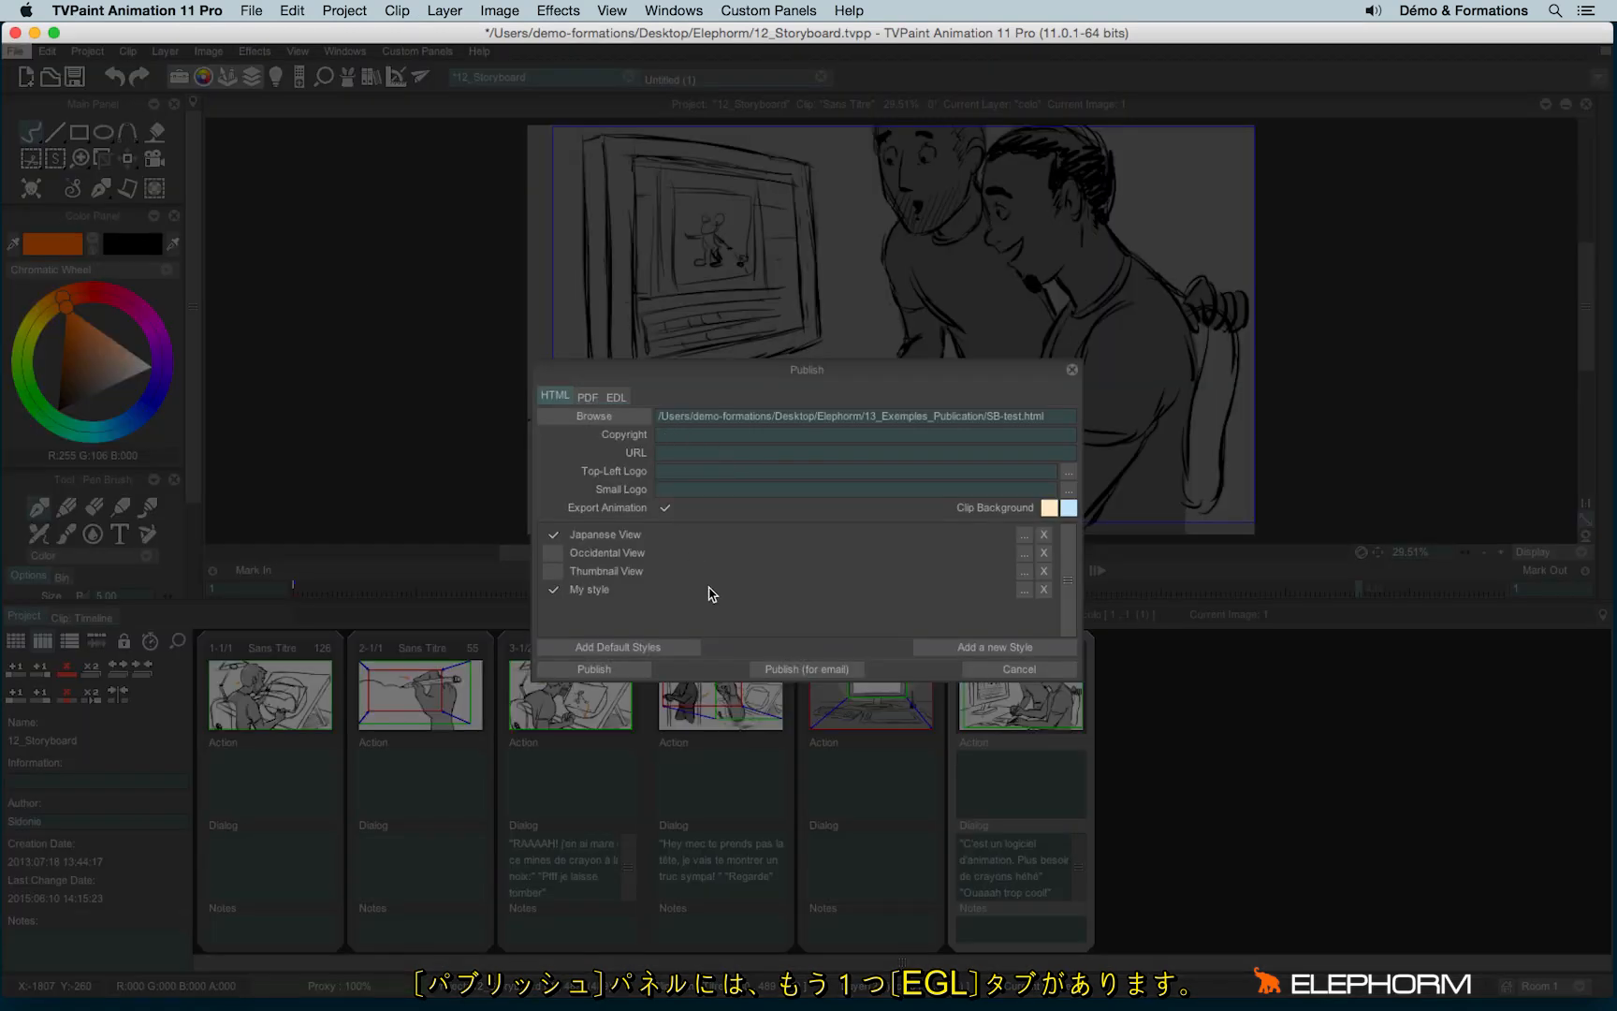
left_click(617, 398)
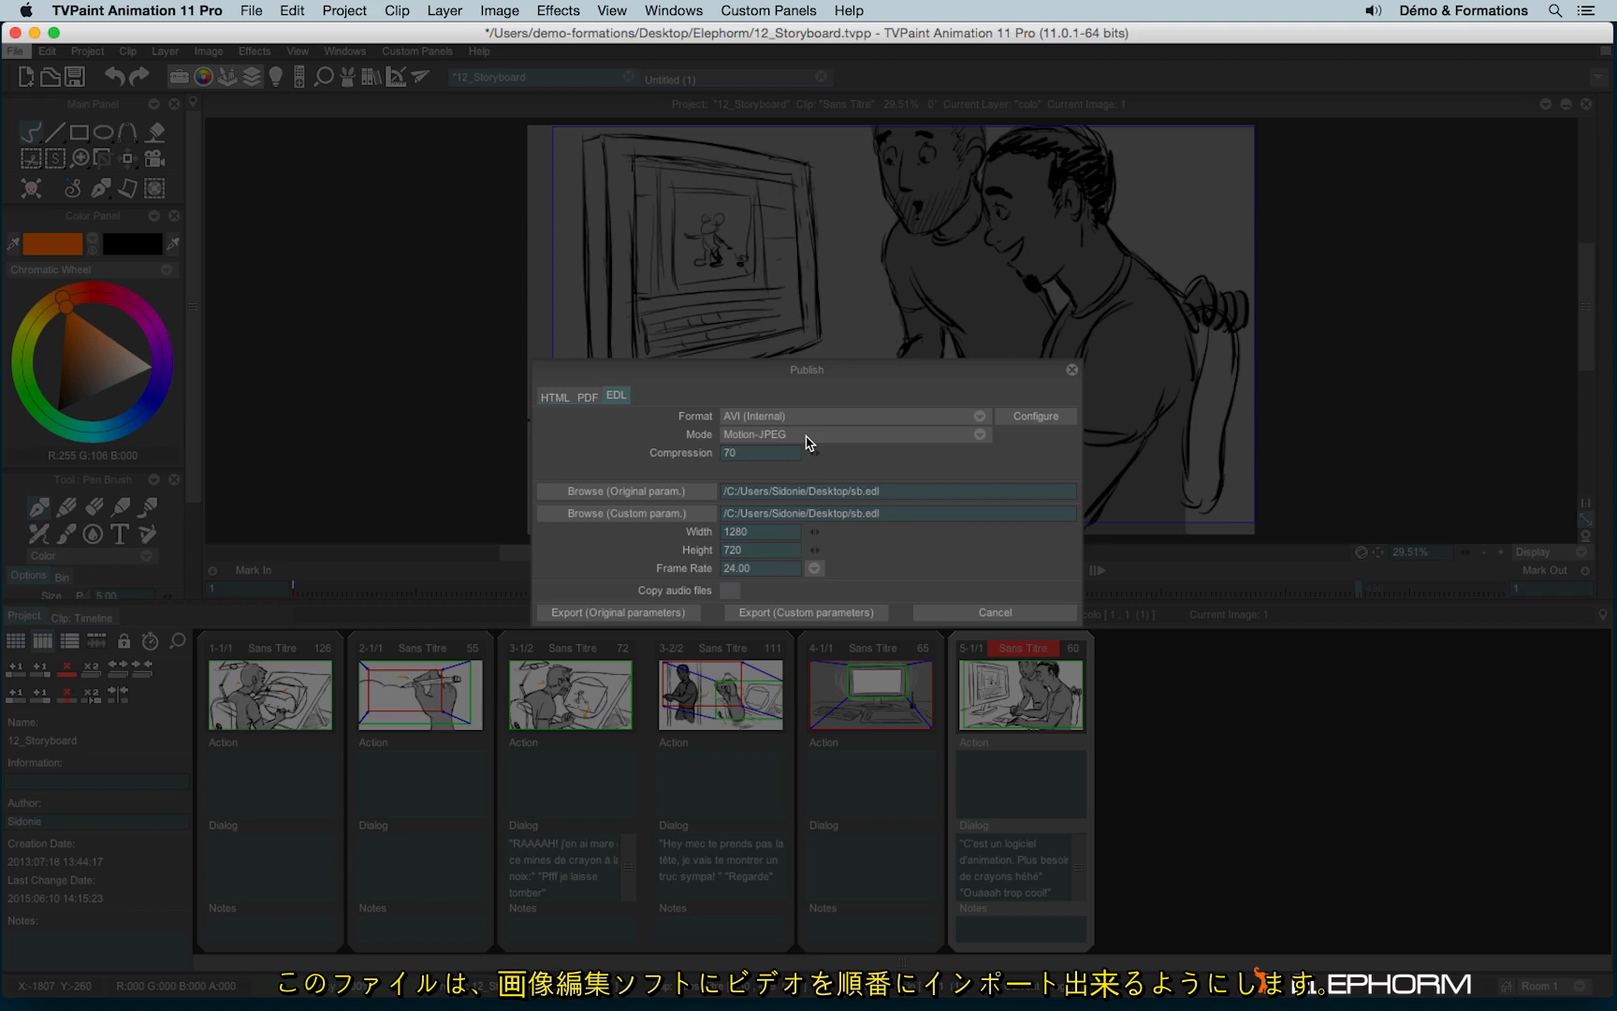
left_click(730, 591)
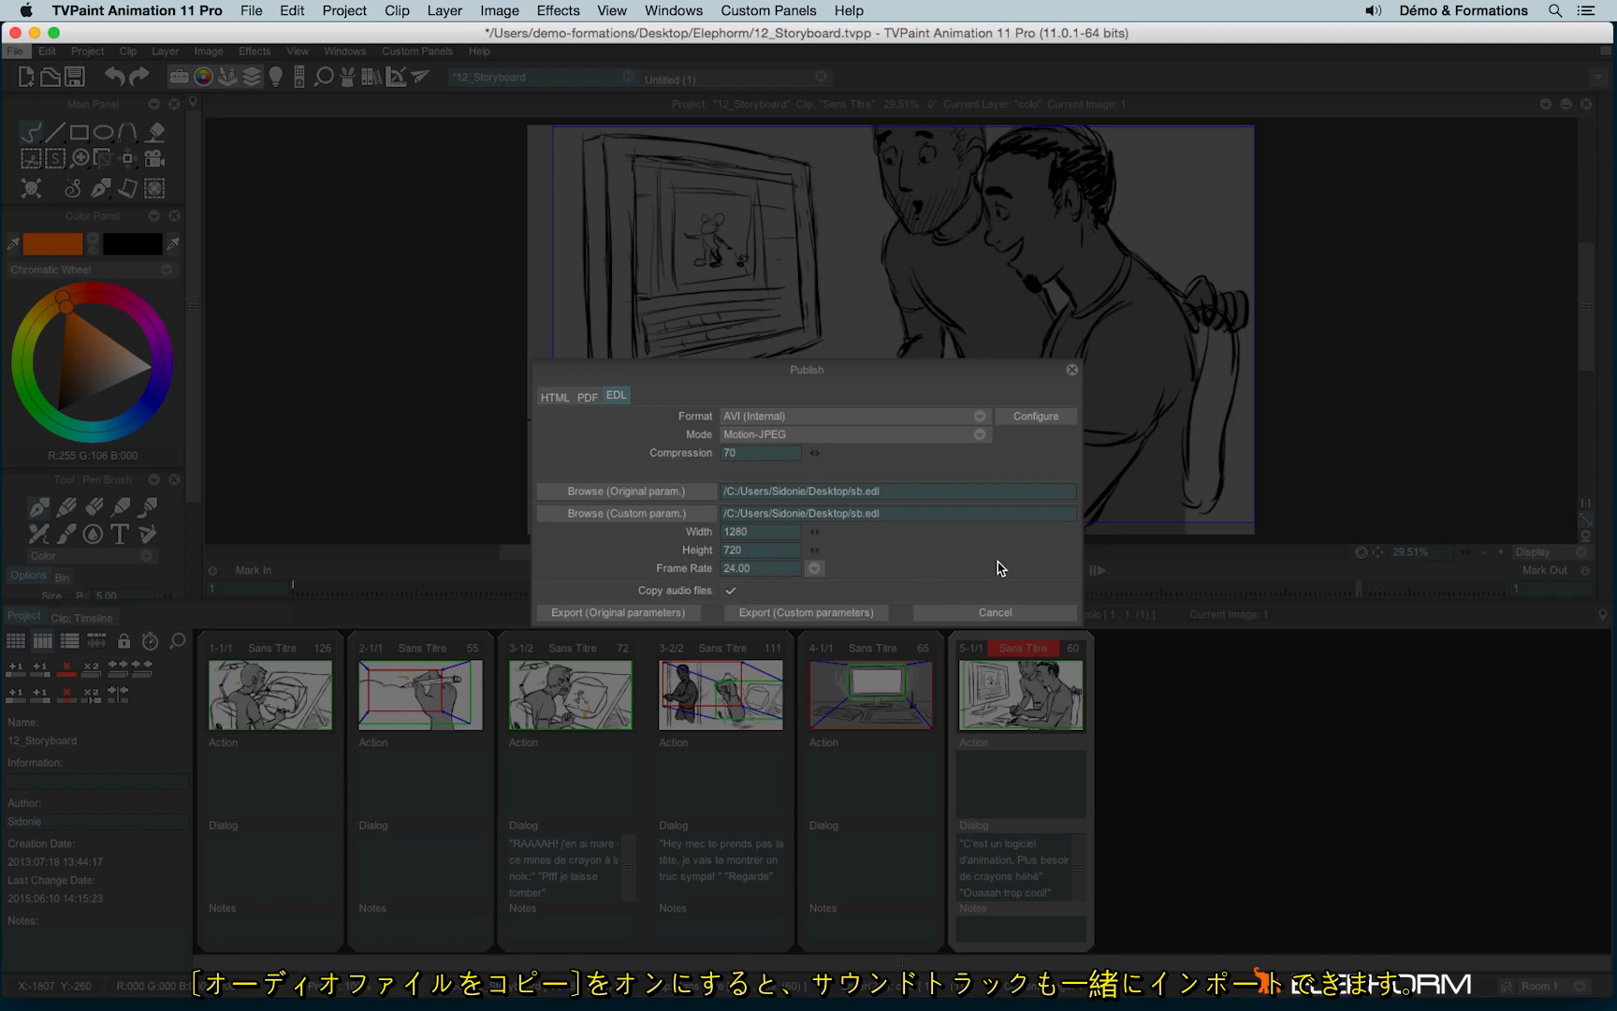